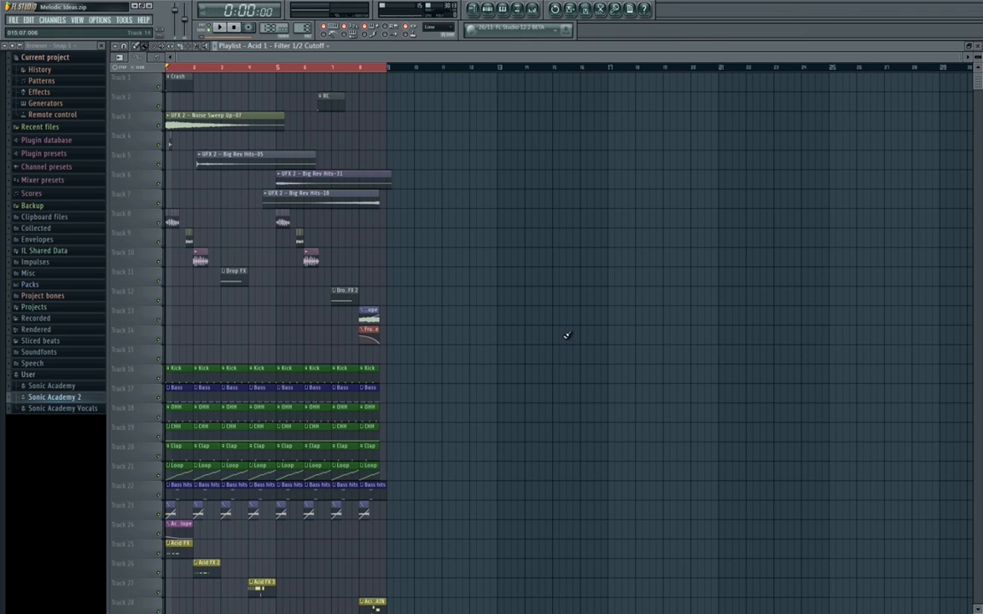
Review the existing playlist arrangement, from the crash and effects tracks down through the drums, bass and acid clips.
scroll(565, 333, down, 4)
scroll(512, 324, up, 3)
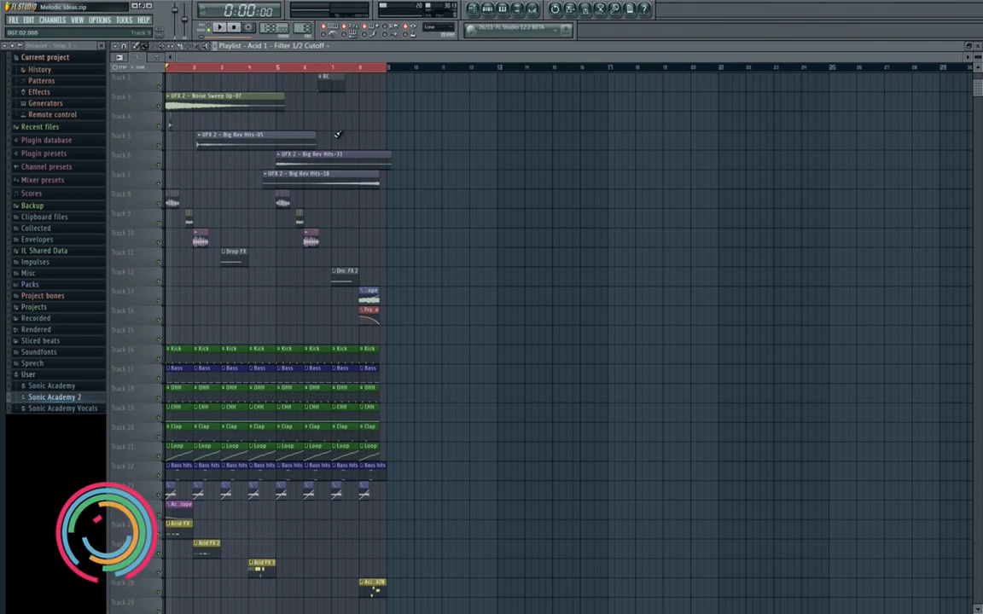
scroll(281, 234, down, 8)
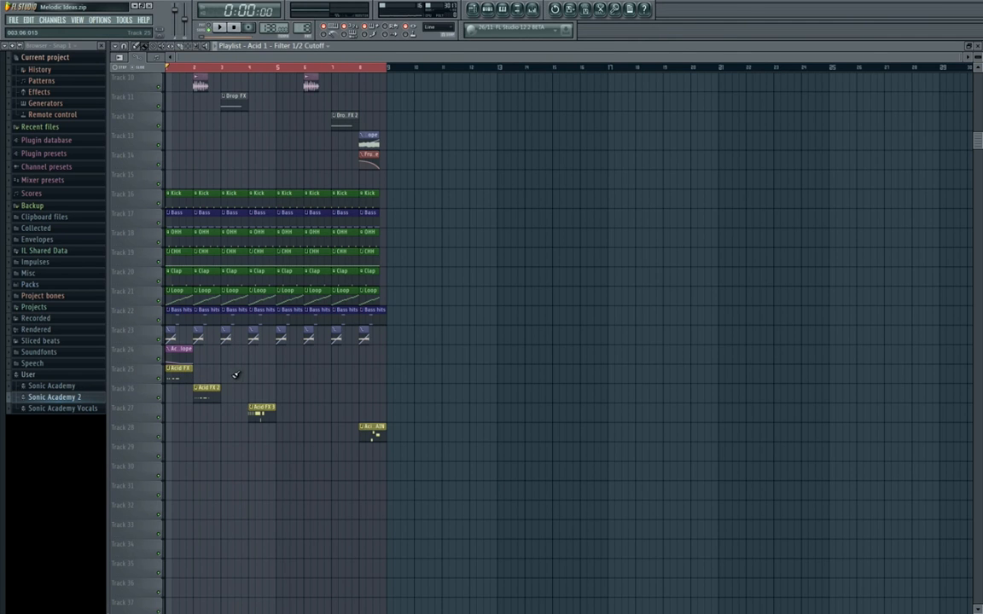
scroll(236, 374, down, 2)
scroll(235, 373, up, 5)
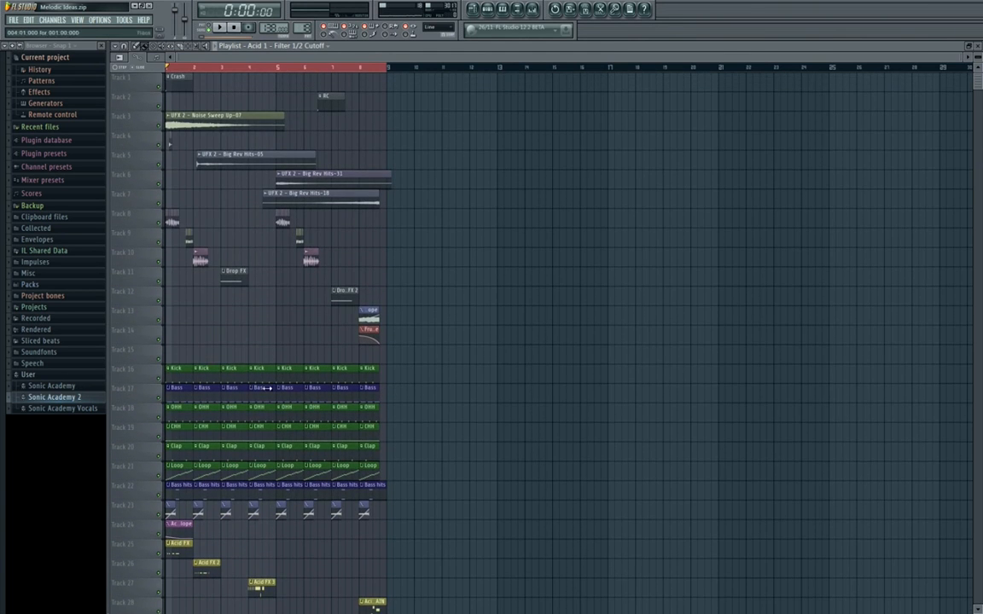
scroll(312, 328, down, 4)
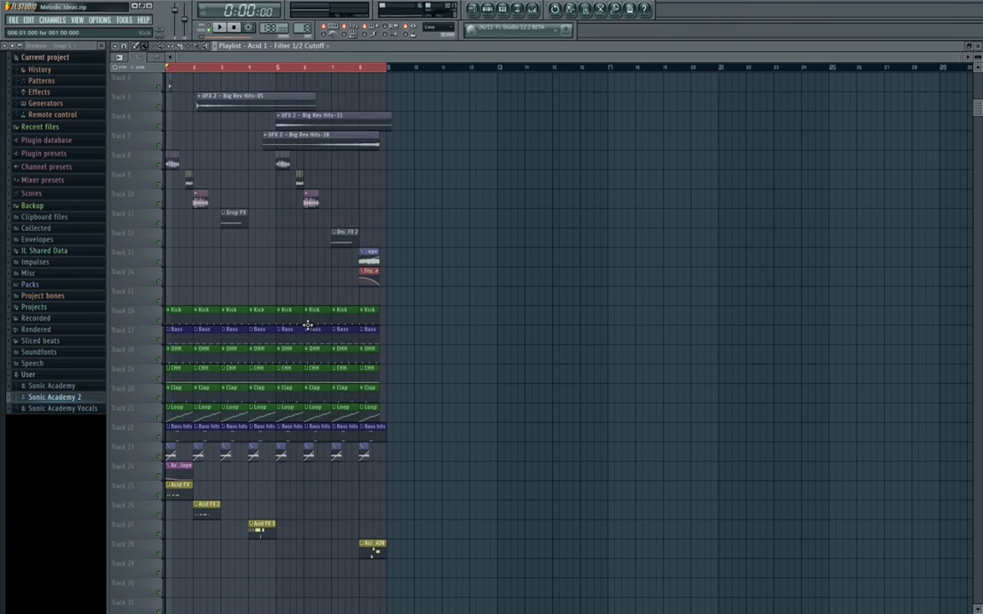
scroll(311, 335, down, 8)
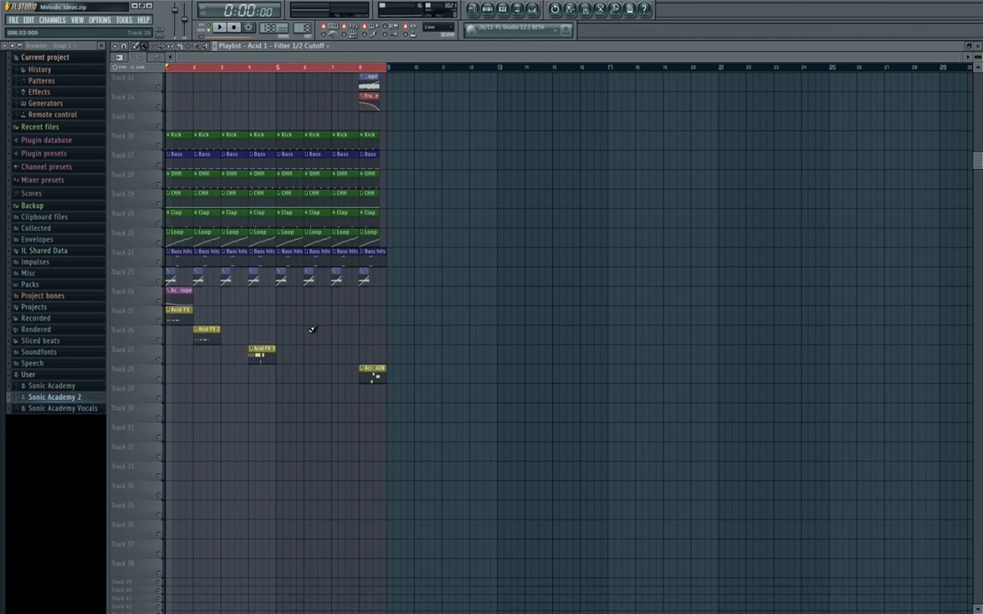
scroll(310, 330, down, 3)
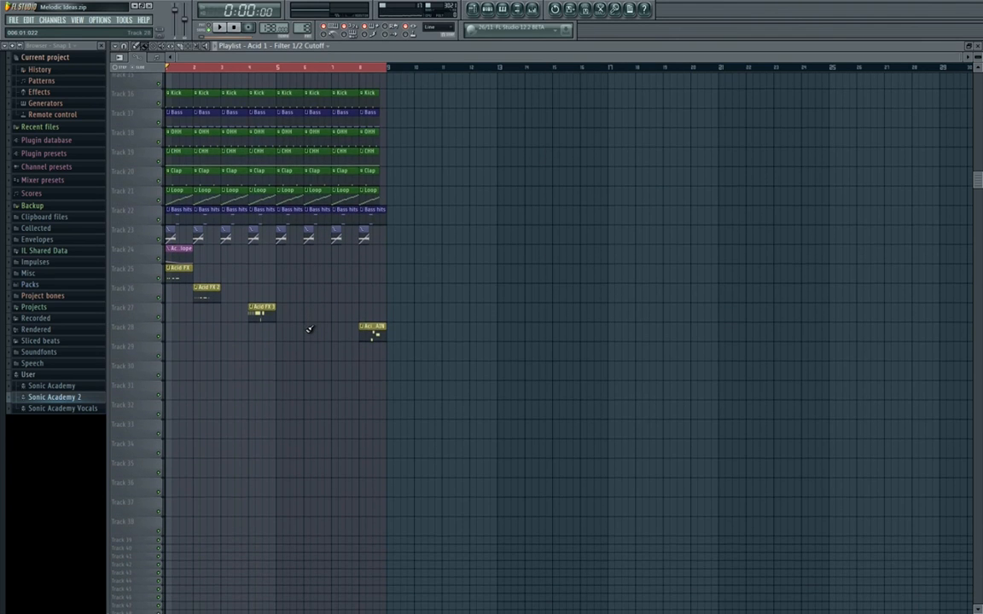
scroll(310, 329, up, 15)
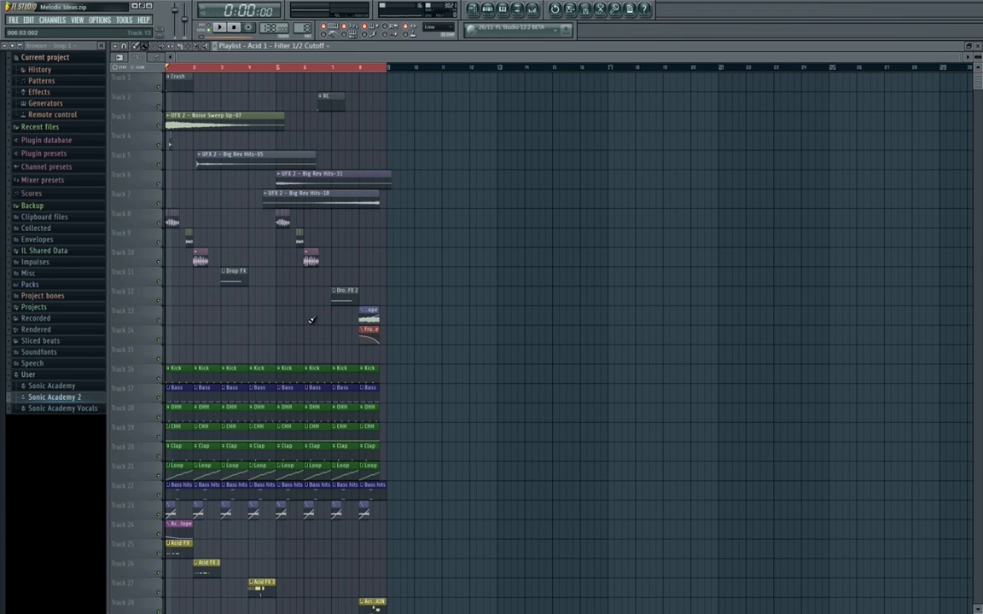
scroll(311, 320, down, 8)
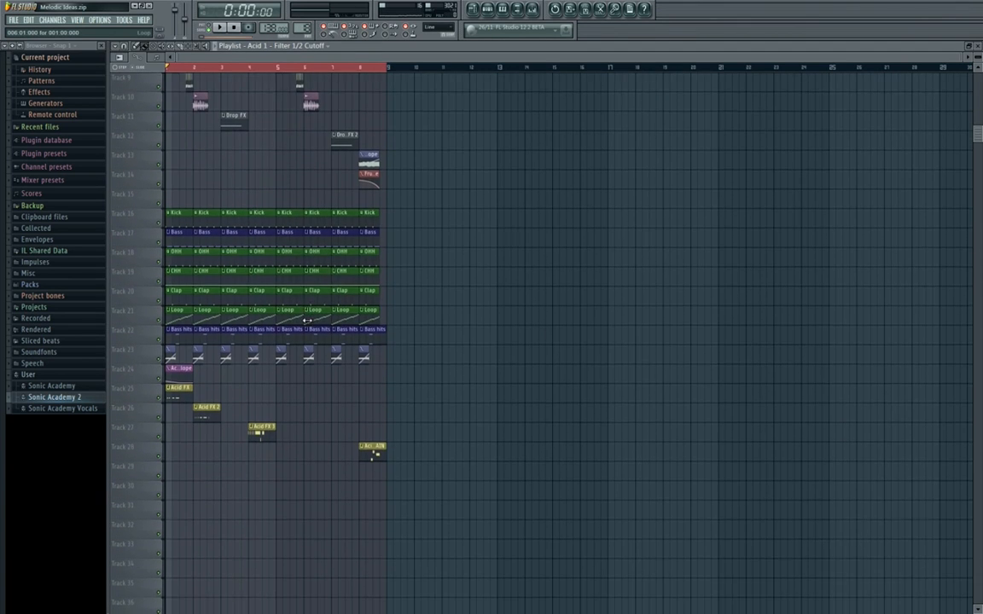
scroll(307, 320, down, 1)
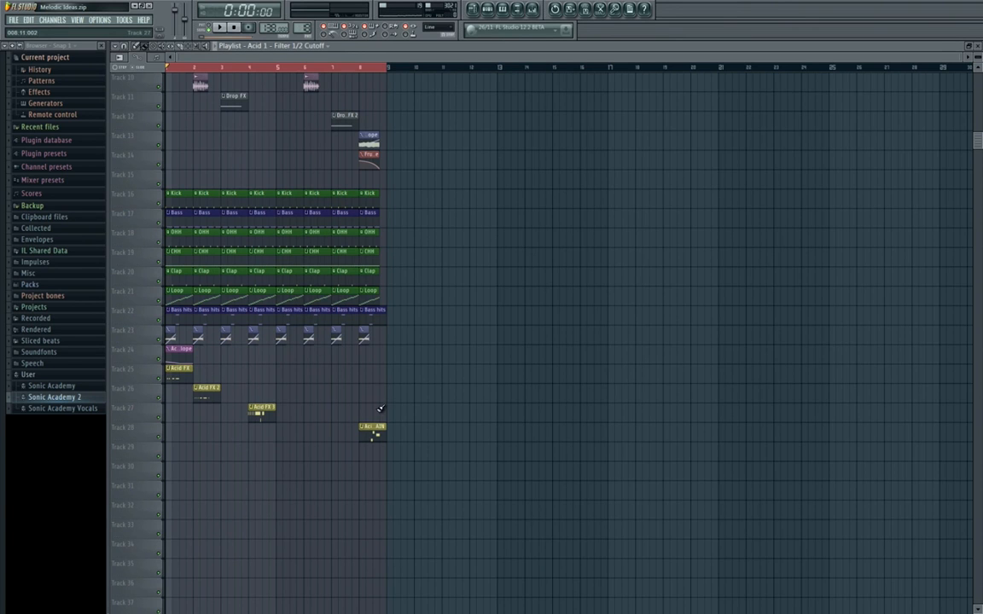
scroll(402, 213, down, 4)
Show the channel rack and create a new pattern named Pads with a muted red colour.
click(489, 12)
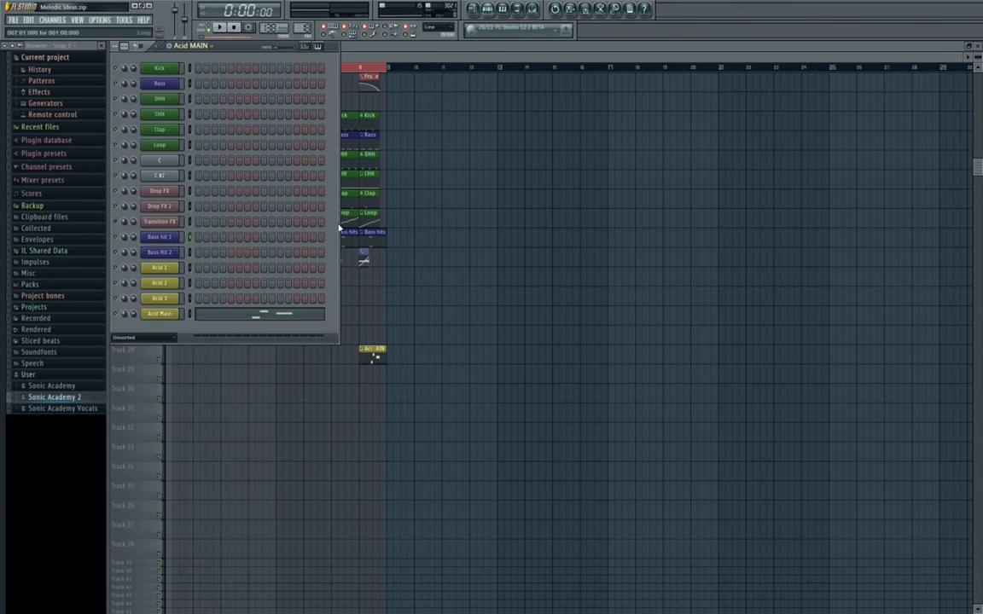
click(334, 47)
click(497, 17)
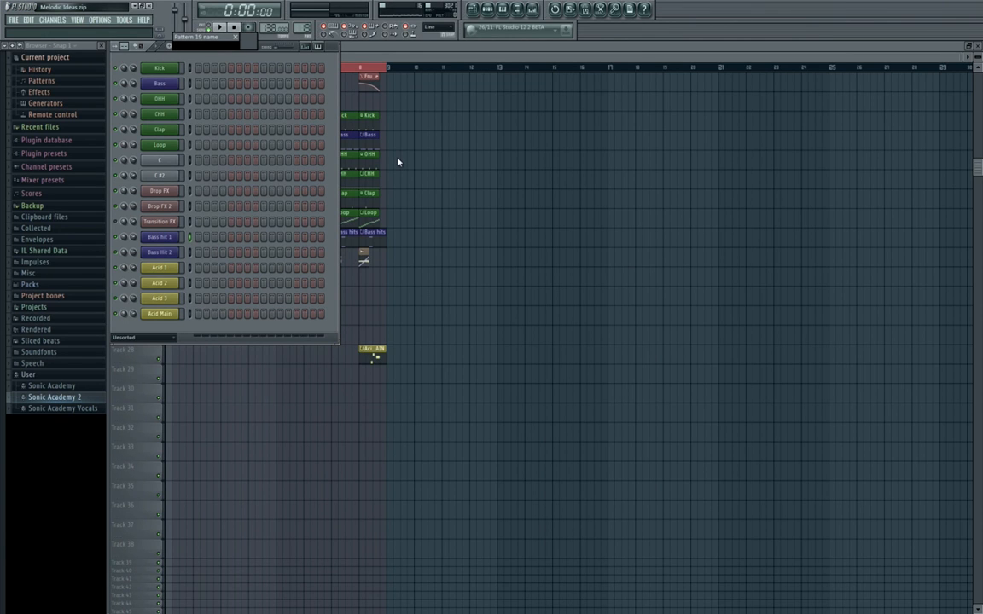
click(244, 46)
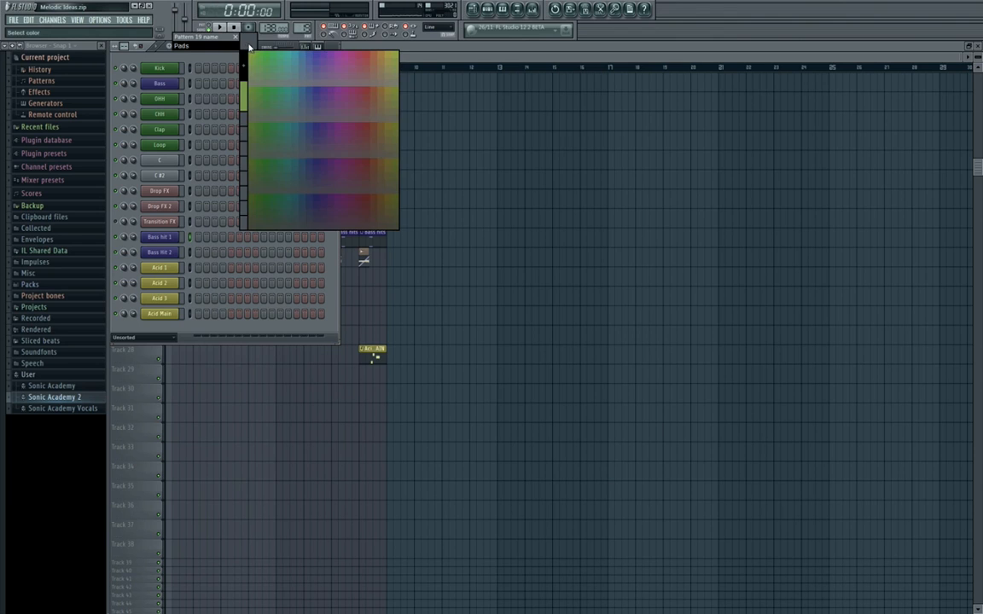
click(243, 67)
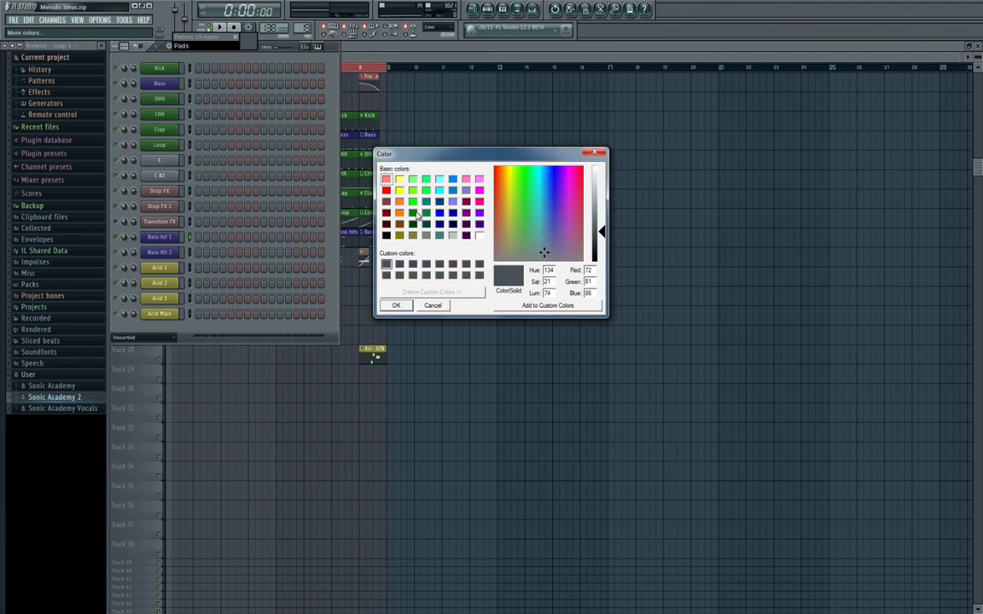
click(387, 202)
click(396, 305)
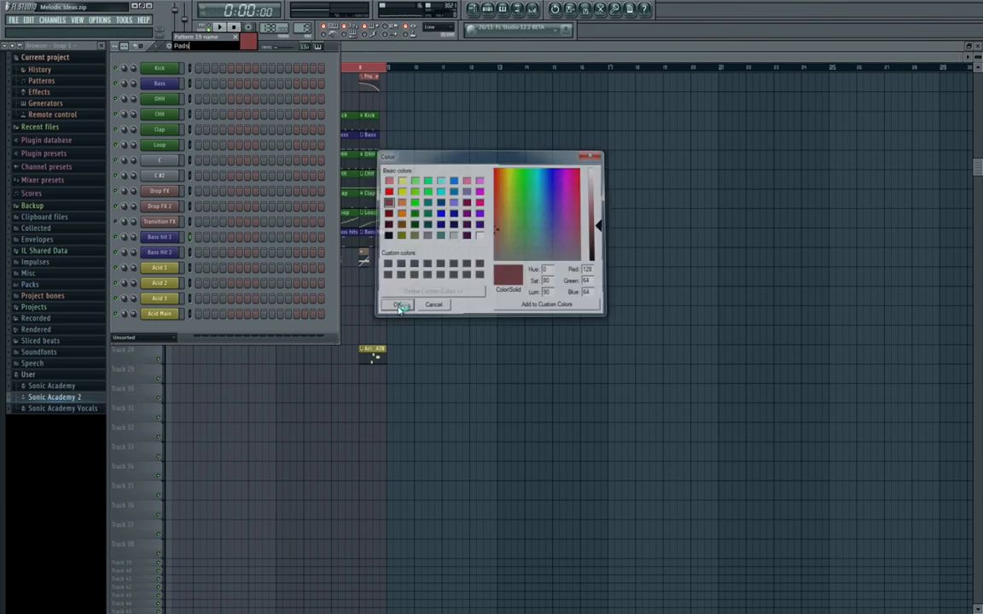
Add an A.N.A synth channel to the channel rack.
click(52, 20)
mouse_move(85, 30)
click(175, 145)
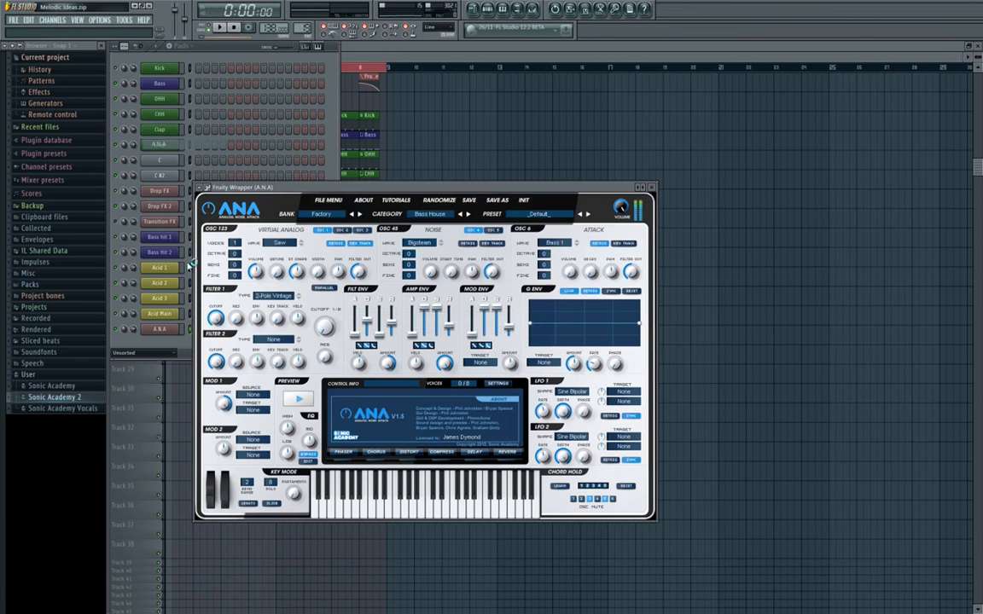
Rename the new A.N.A channel as Pads and colour it red to match the pattern.
right_click(177, 329)
click(216, 345)
text(Pads)
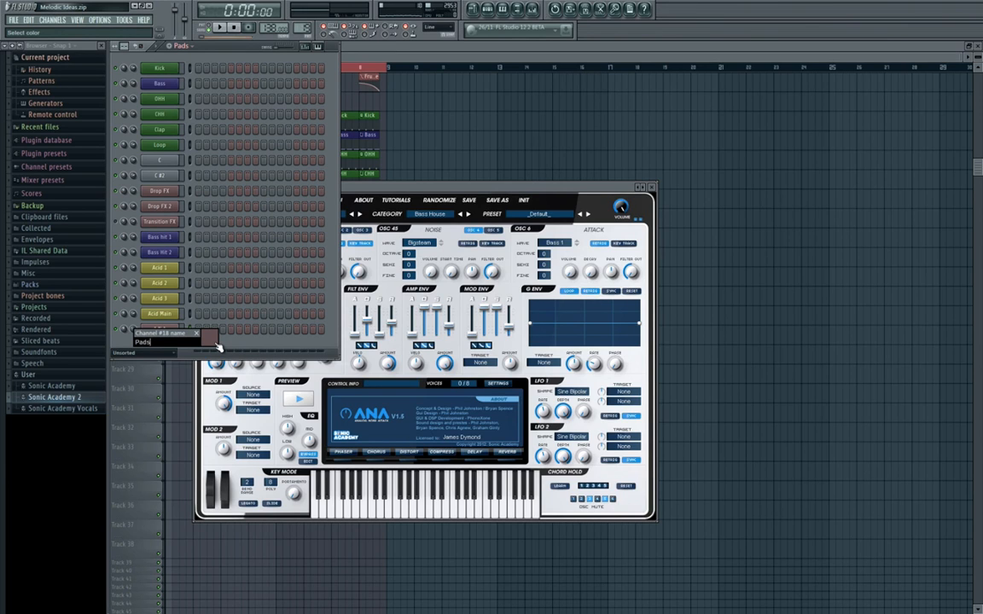
click(212, 337)
click(214, 399)
key(Return)
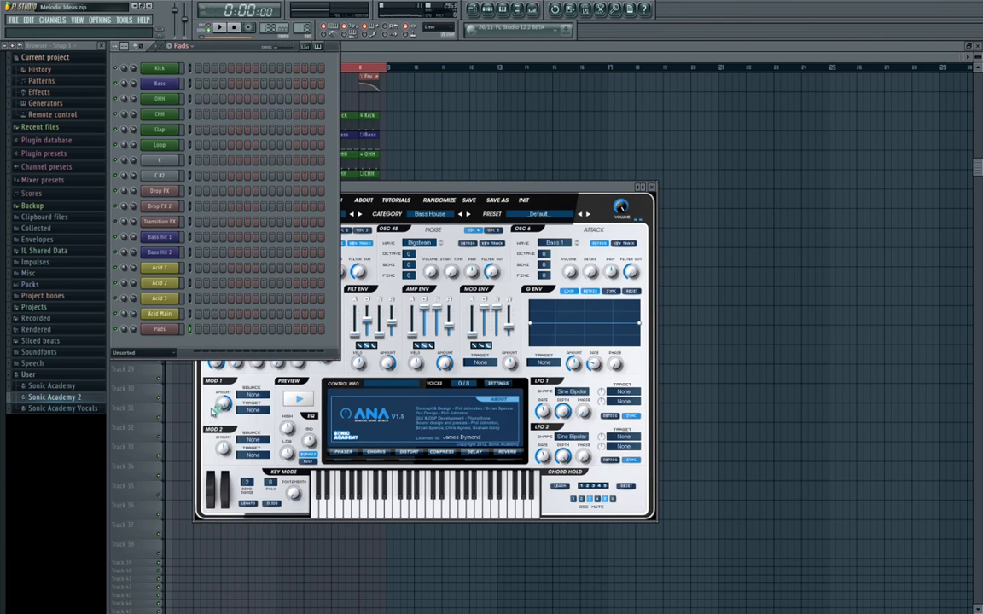
Assign the Pads channel to mixer insert 29 with its name and colour, and lower that fader to about -18.4 dB.
click(478, 9)
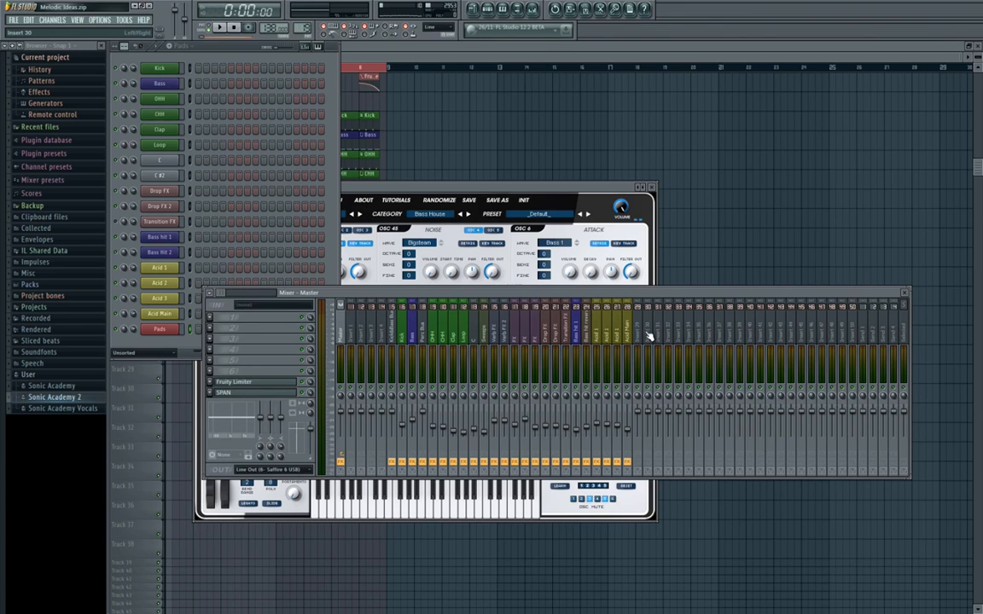
right_click(649, 335)
click(751, 341)
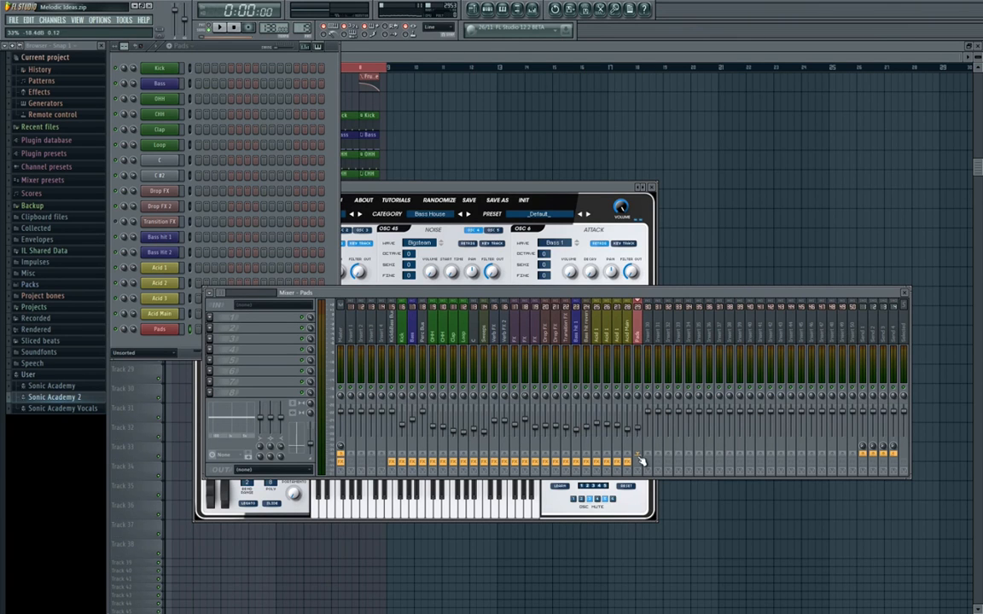
Choose the Sonic Academy V1.5 Vol1 bank and the Pads category in the A.N.A synth.
drag(523, 189, 593, 179)
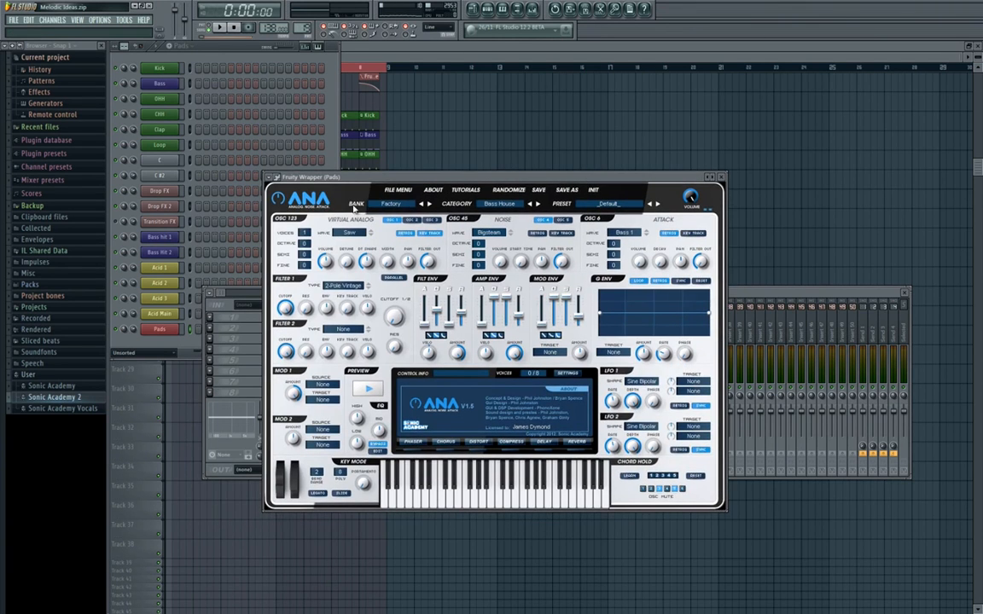
click(406, 210)
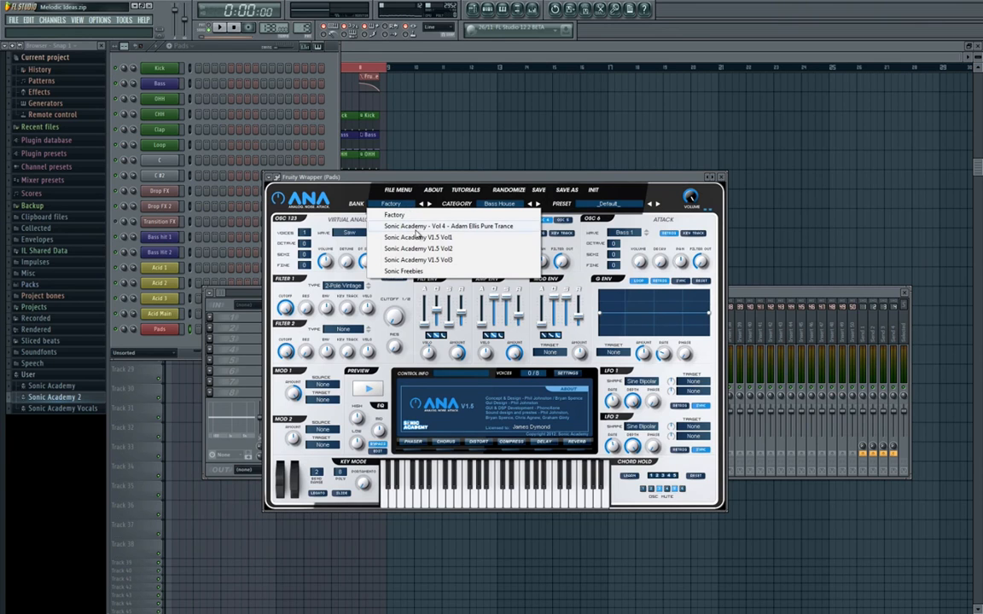
click(418, 237)
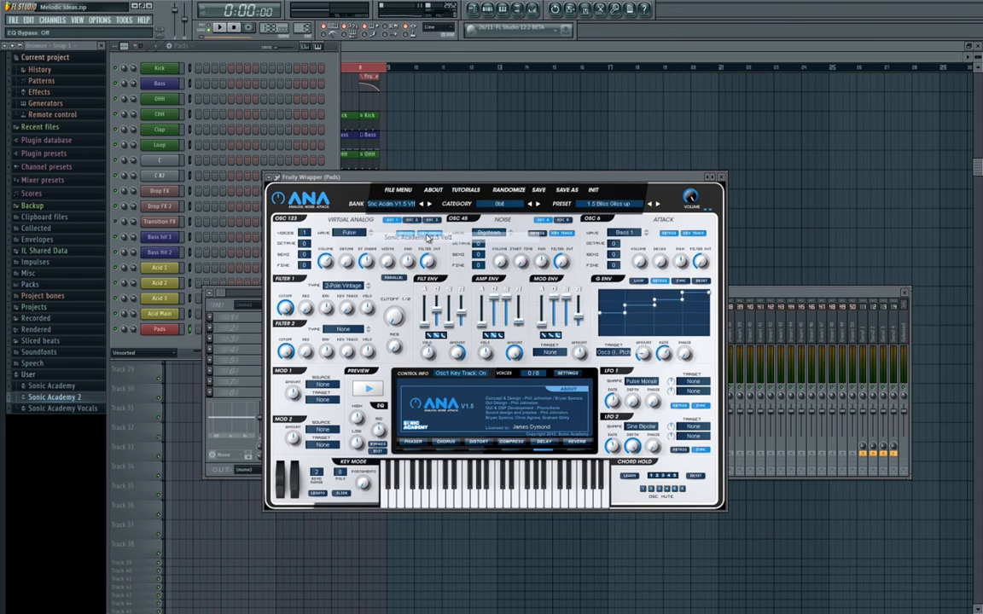
click(512, 208)
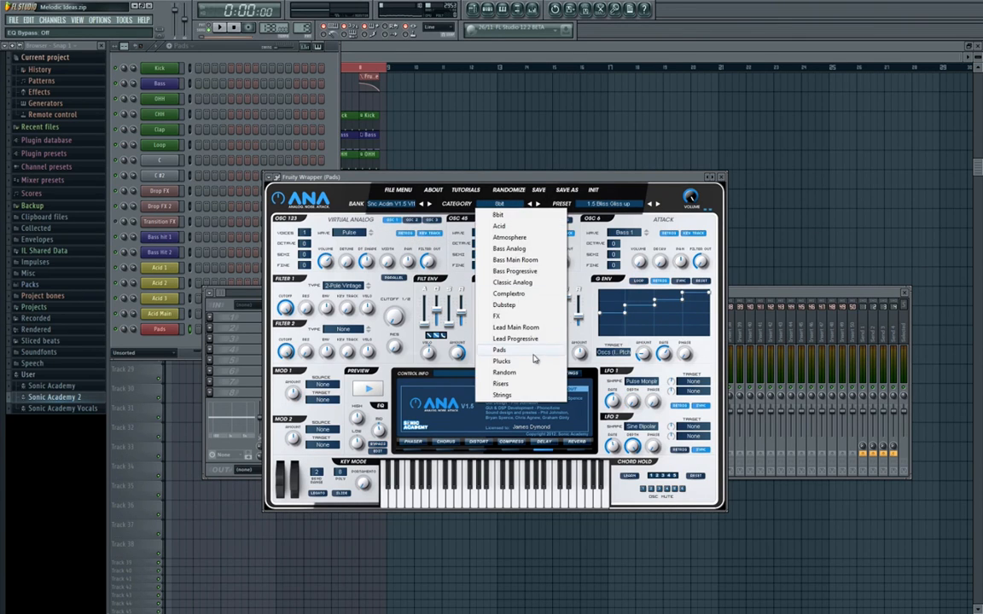
click(482, 324)
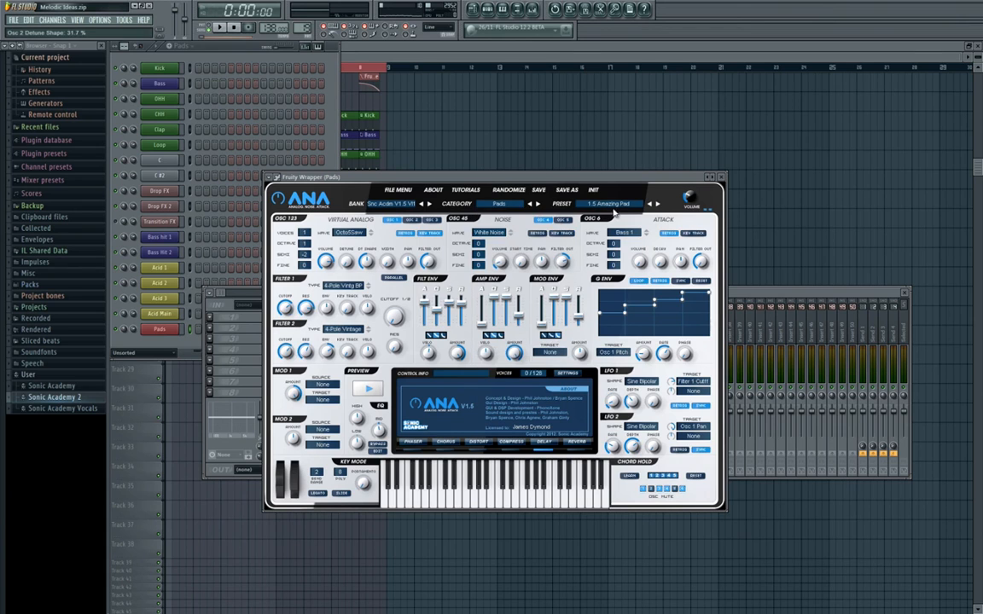
Set the Pads mixer fader to about -15.1 dB and load the 1.5 Amazinger Pad preset in the synth.
click(745, 294)
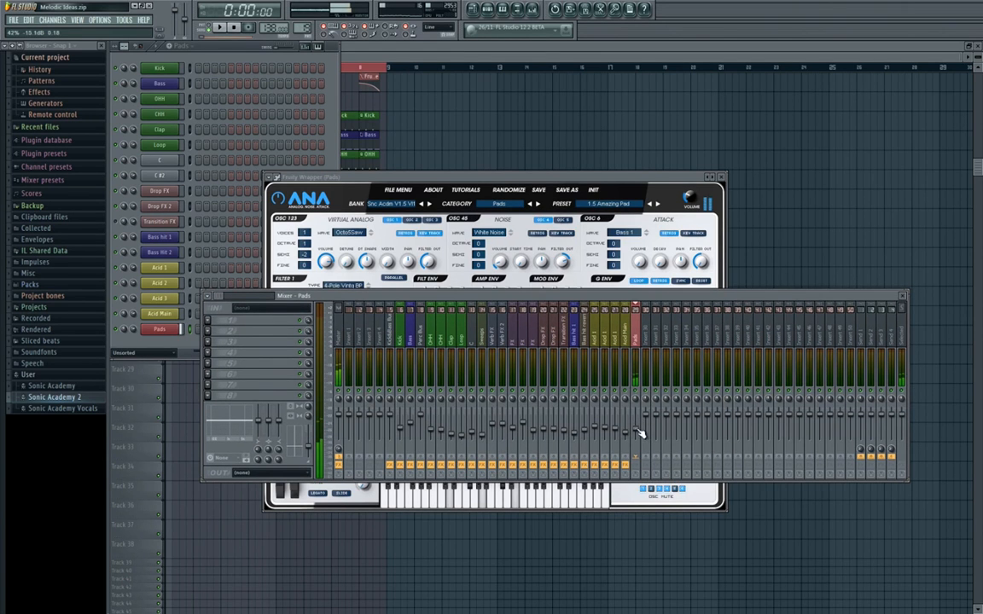
click(614, 204)
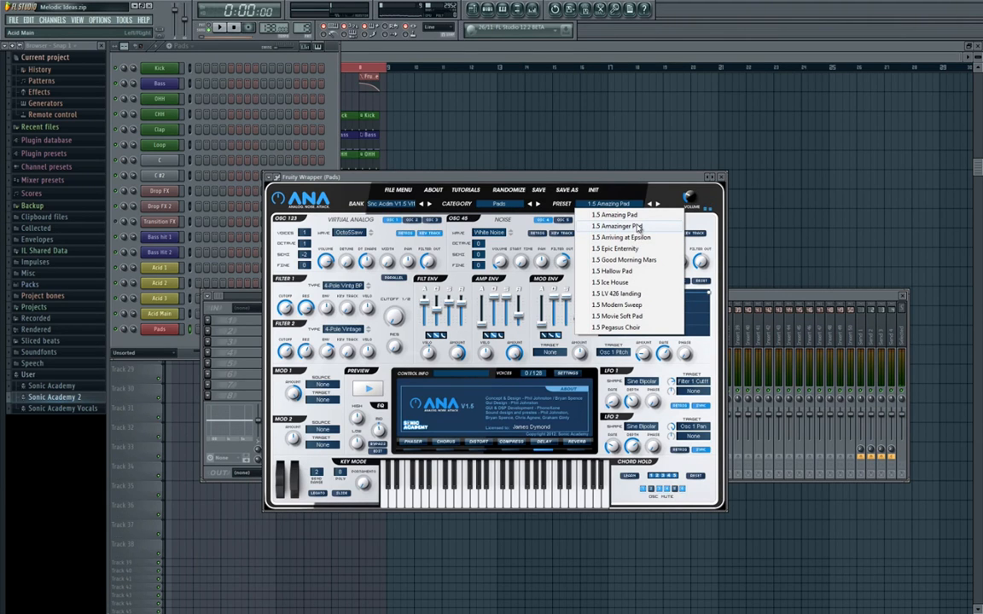
click(636, 226)
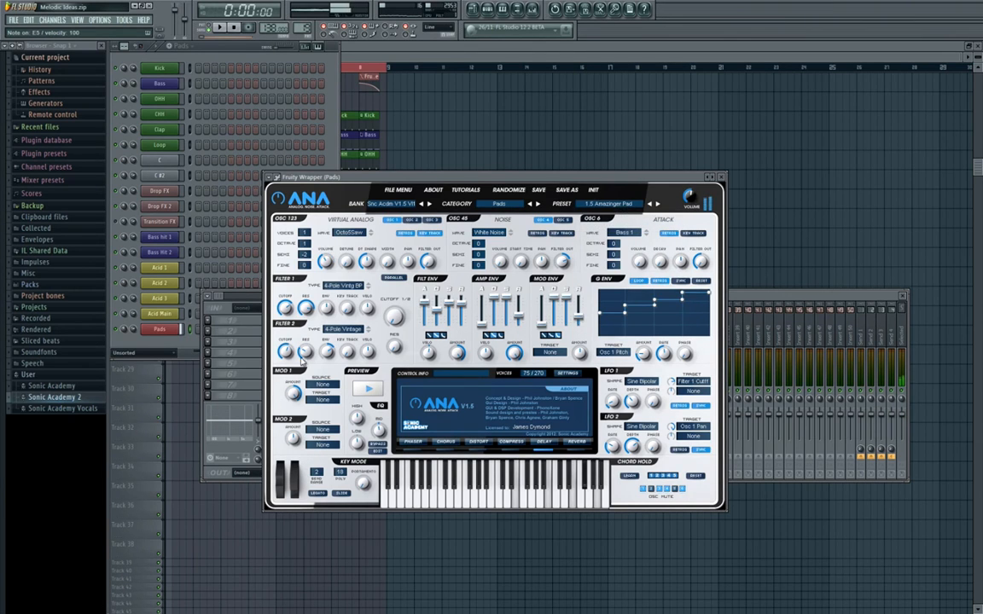
Load the 1.5 Epic Enternity preset in the Pads synth and fine-tune the Pads mixer fader.
click(764, 297)
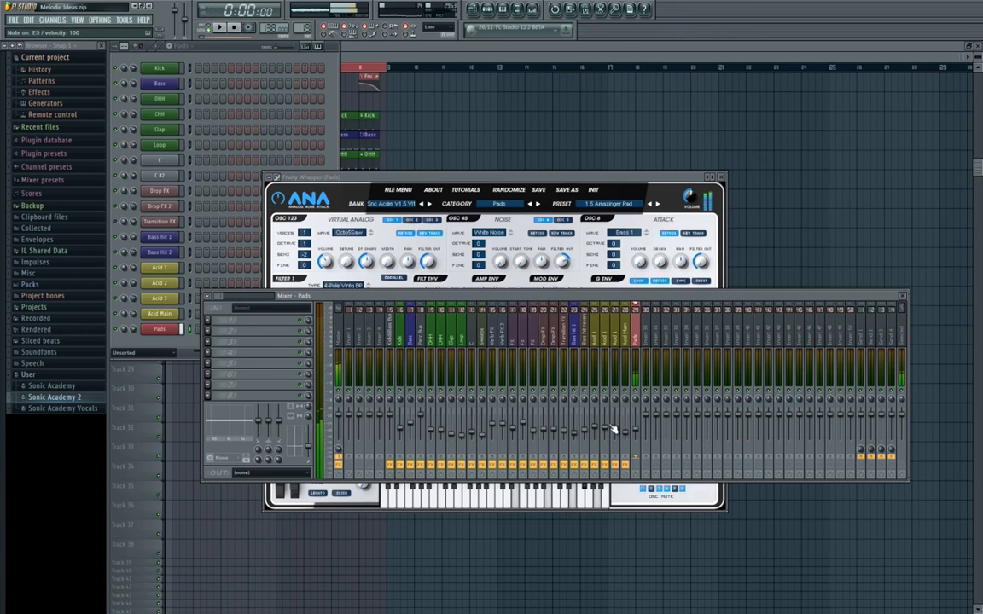
click(633, 206)
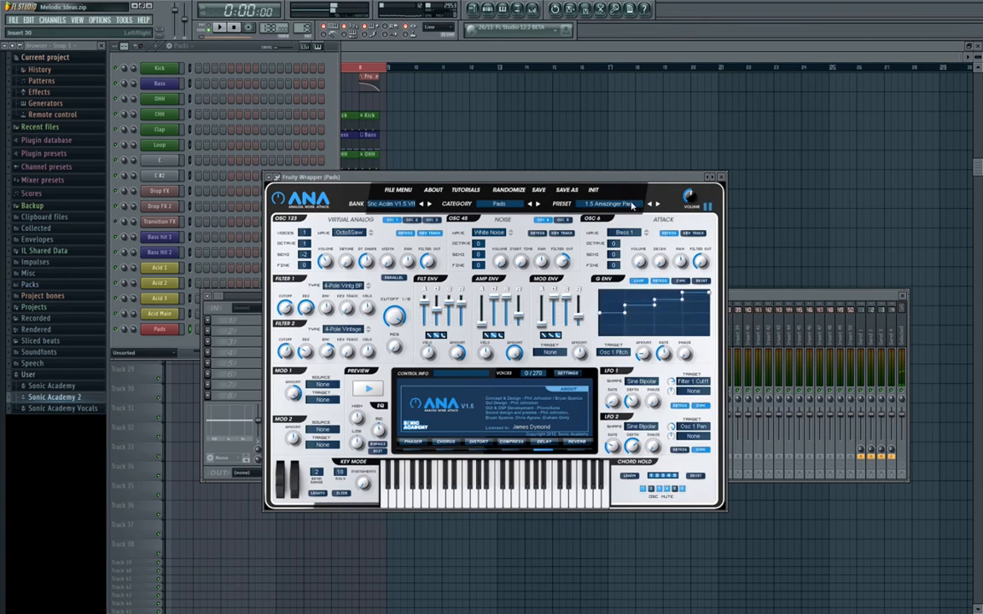
click(632, 206)
click(572, 232)
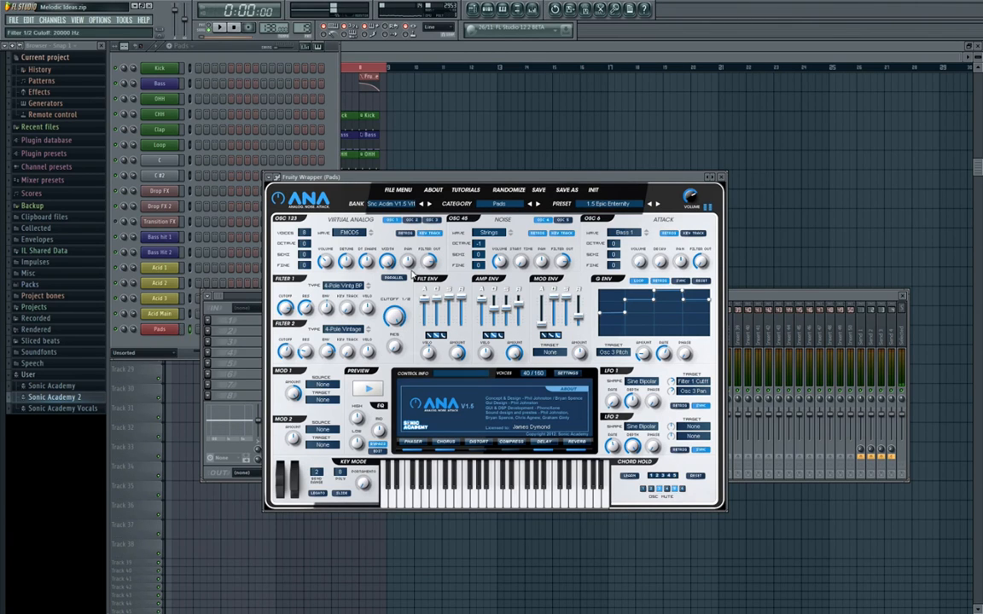
click(722, 178)
drag(638, 422, 640, 412)
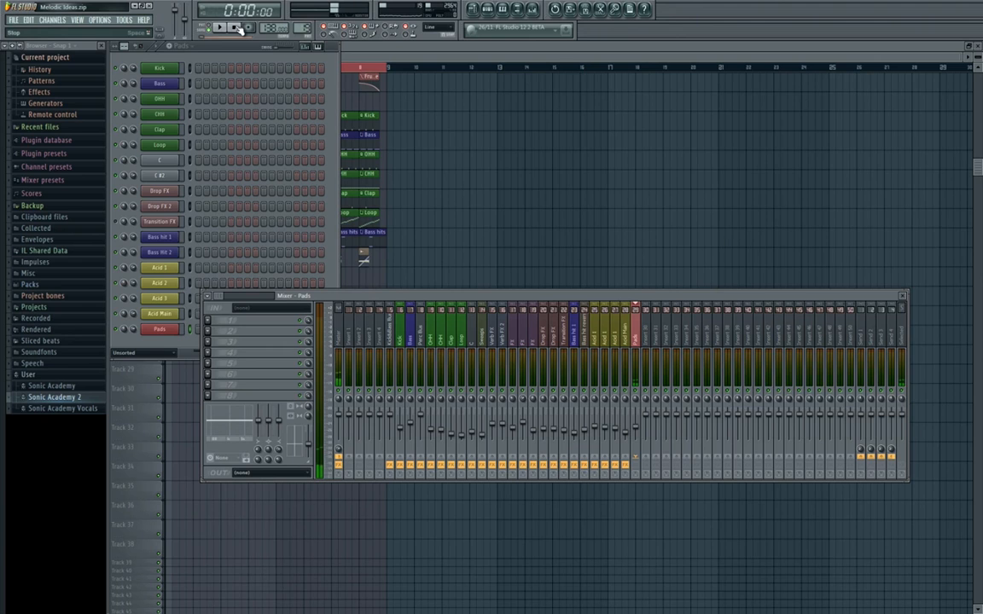
Run the macro that switches smart disable for all plugins.
click(123, 18)
mouse_move(136, 49)
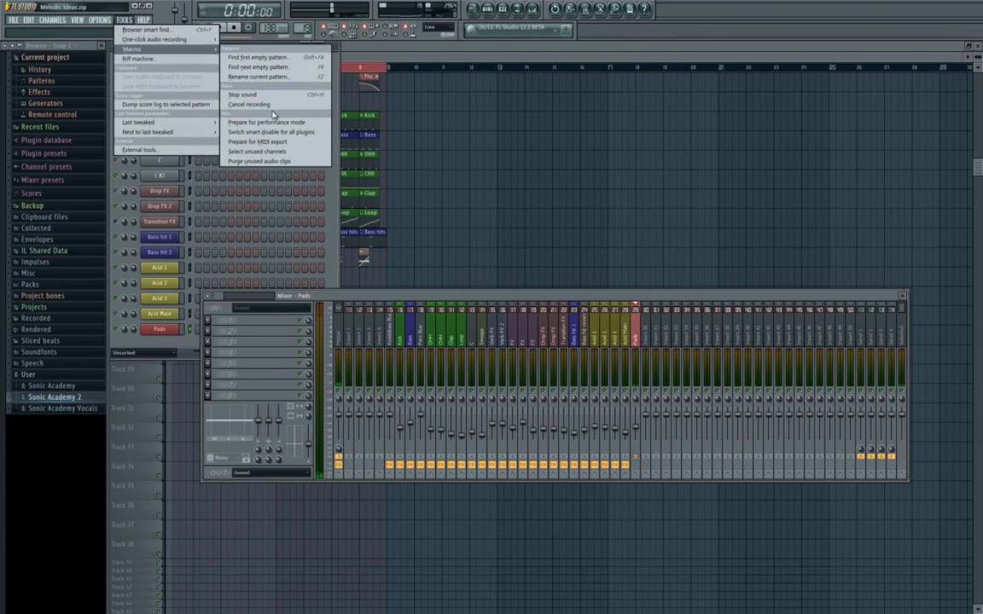
click(281, 132)
click(333, 134)
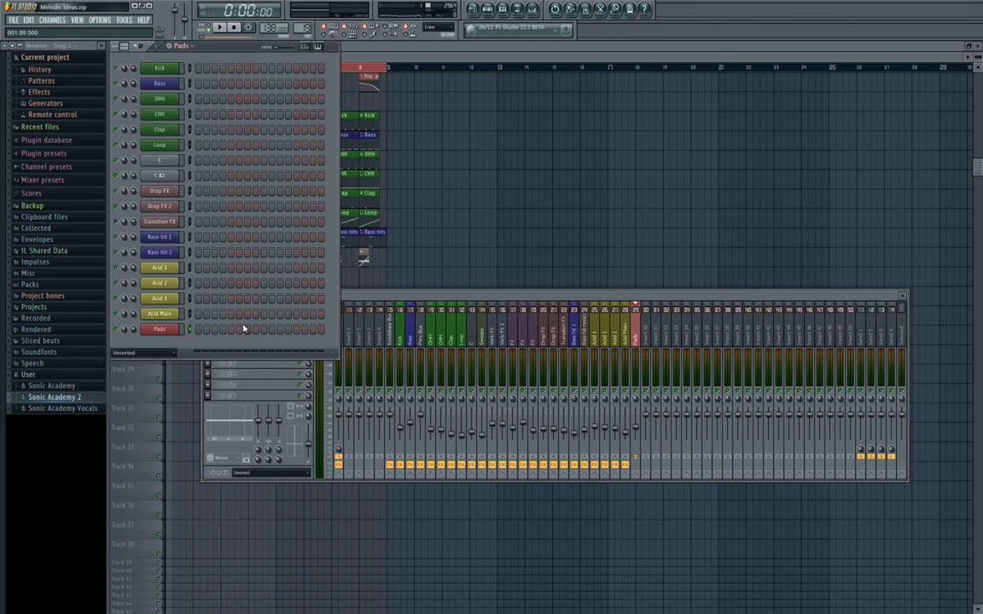
Open the piano roll for the Pads channel and place a two-step F4 note at the start of bar 1.
right_click(162, 329)
click(184, 298)
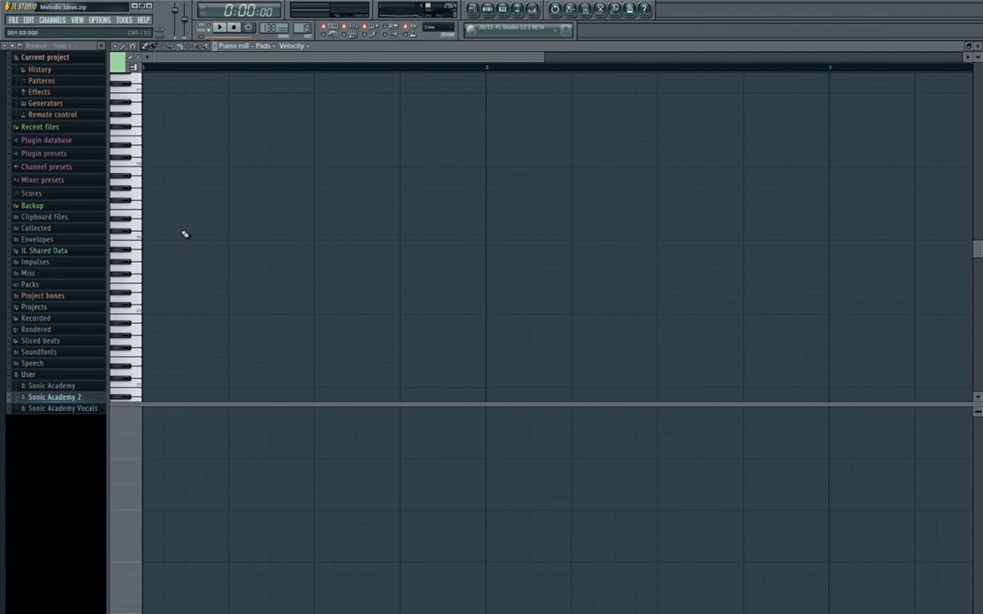
click(161, 281)
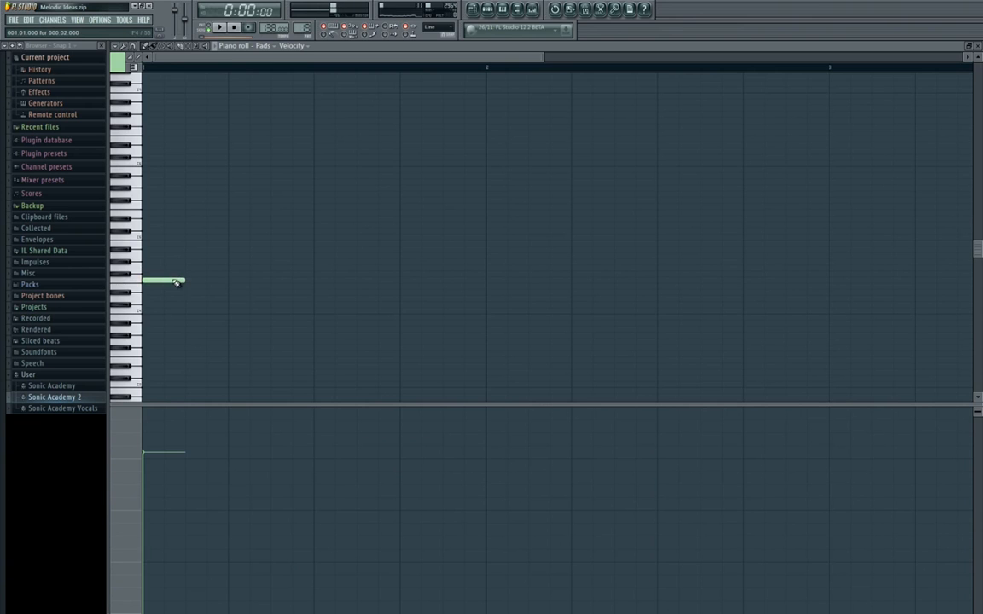
Lengthen the F4 note to fill bar 1, add a one-bar F3 note an octave below and play them back.
drag(184, 281, 487, 281)
scroll(265, 256, down, 2)
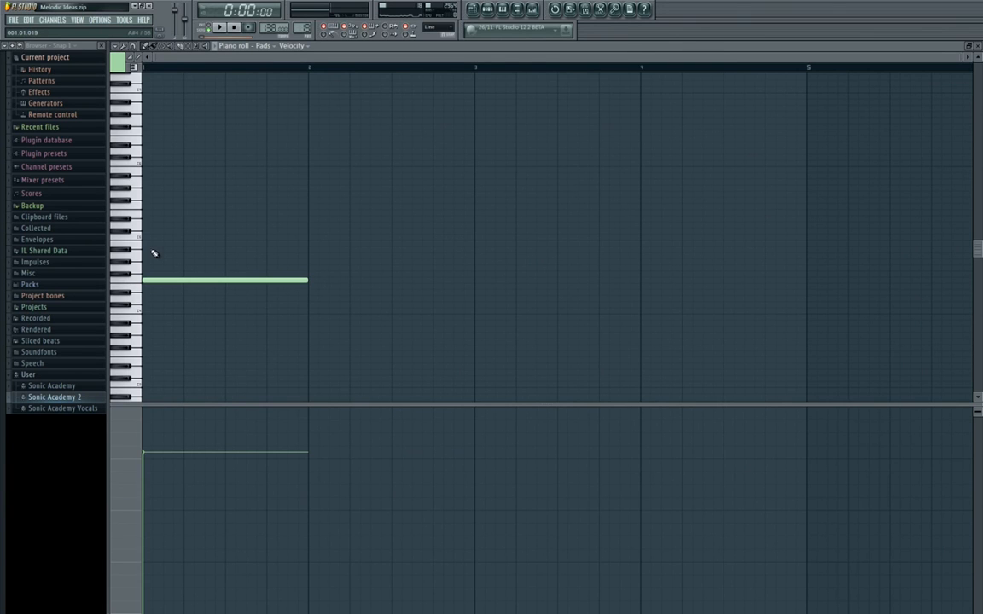
scroll(154, 254, up, 3)
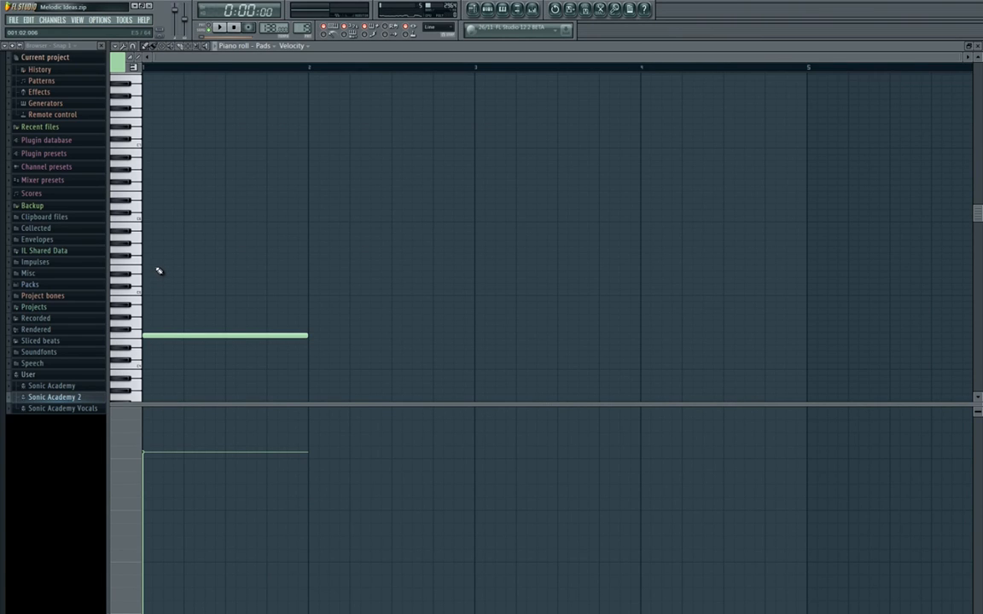
scroll(167, 331, down, 3)
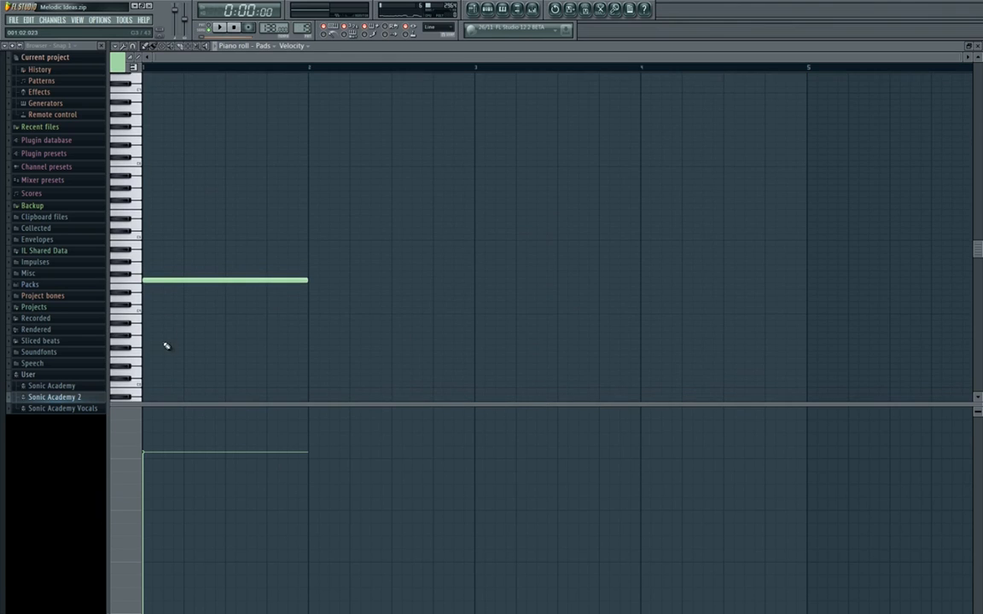
scroll(161, 324, down, 6)
scroll(160, 321, down, 1)
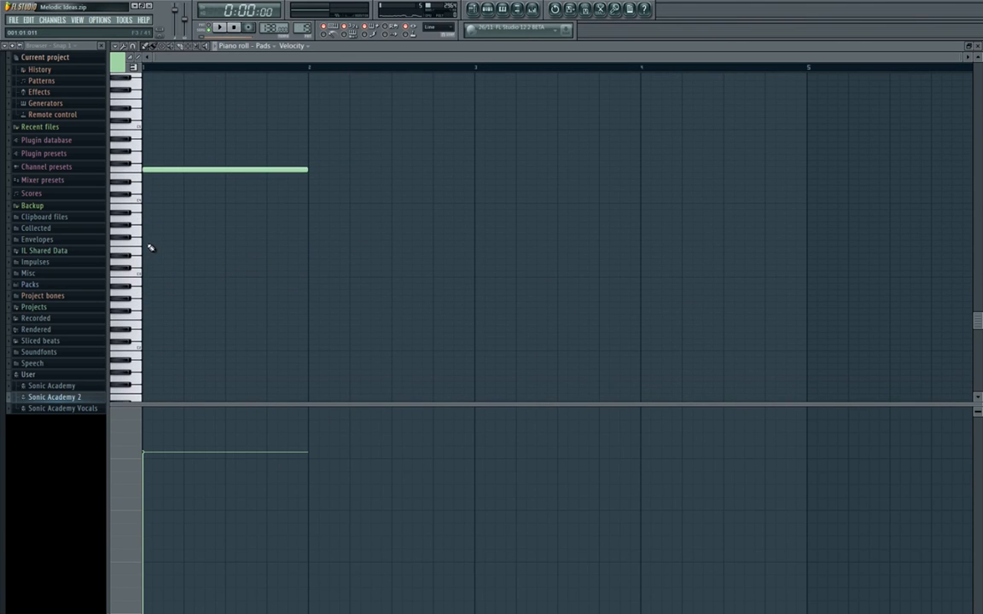
click(150, 245)
scroll(158, 253, up, 3)
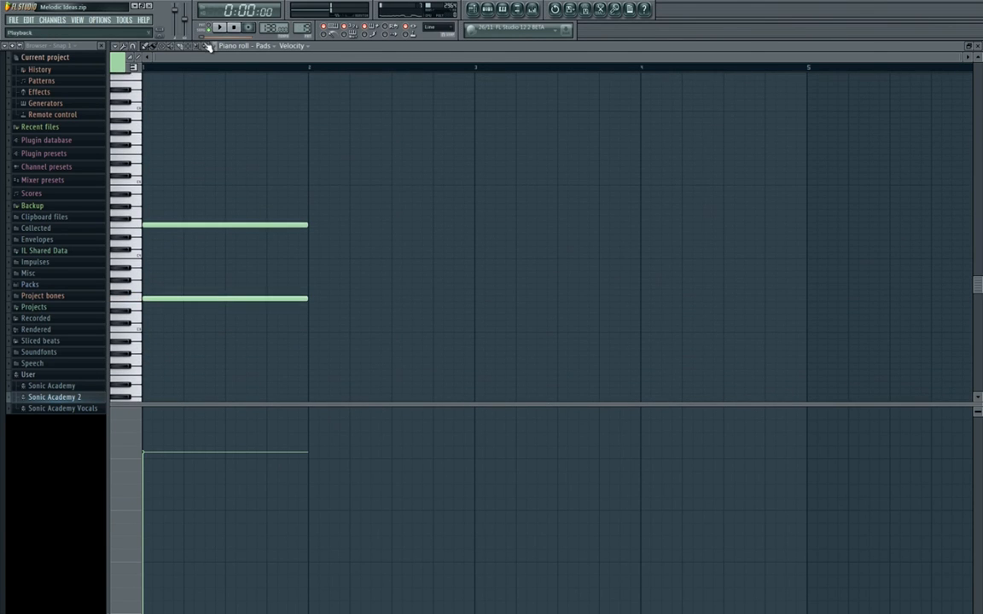
click(219, 27)
key(space)
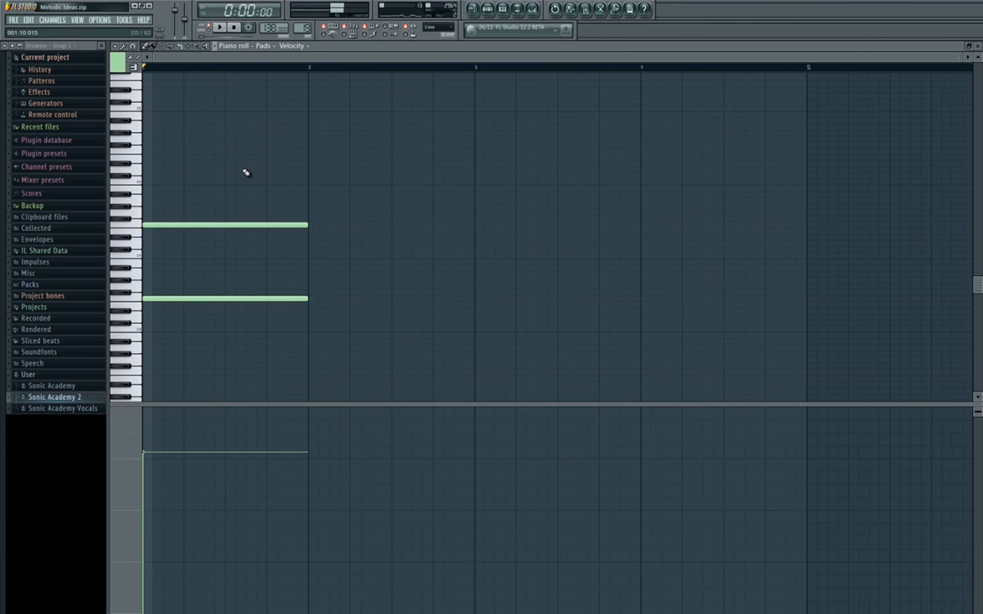
Load Fruity Parametric EQ 2 into the first effect slot of the Pads mixer track.
click(533, 11)
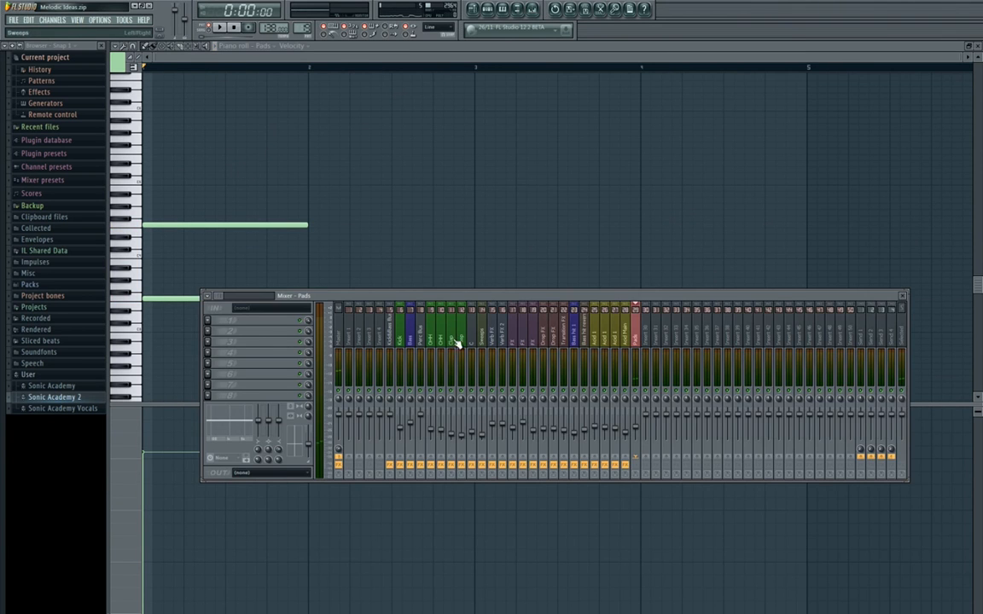
click(208, 320)
click(320, 424)
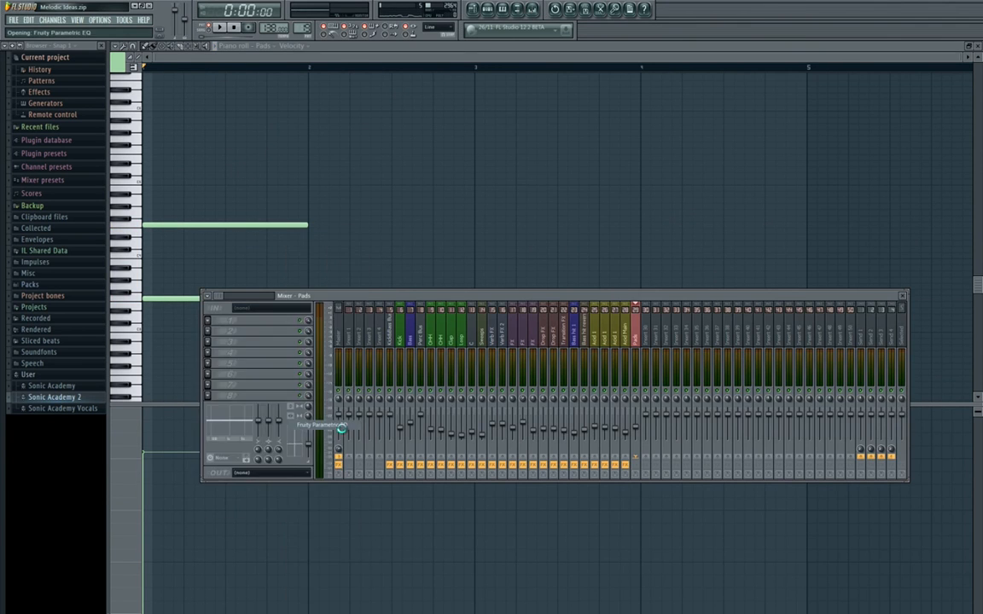
click(227, 321)
mouse_move(248, 330)
click(324, 435)
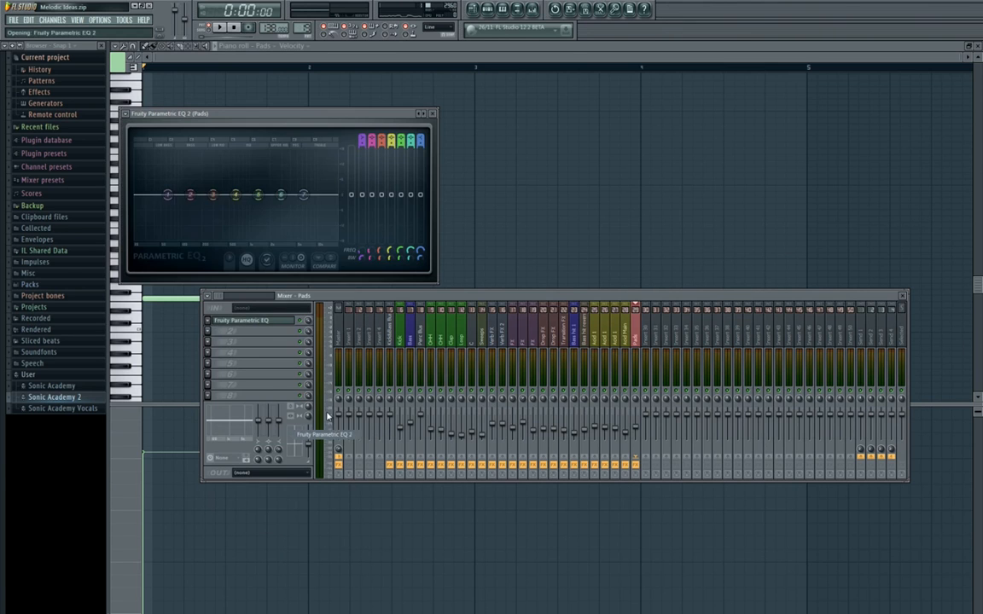
Roll off the pad's low frequencies by lowering and widening EQ band 1, and return to the piano roll to play the notes.
drag(170, 196, 192, 240)
drag(362, 261, 364, 250)
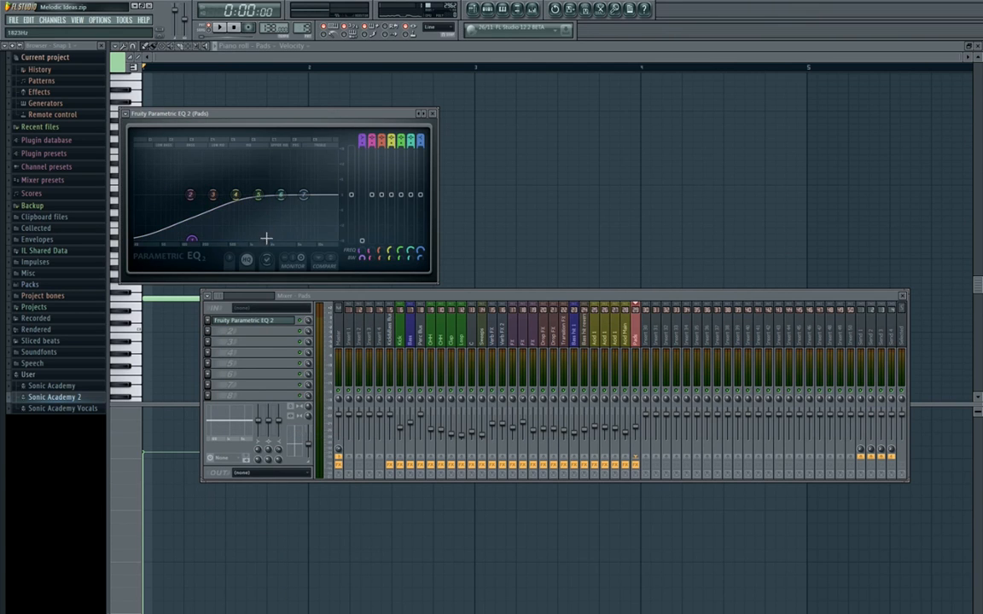
drag(194, 240, 174, 240)
click(433, 113)
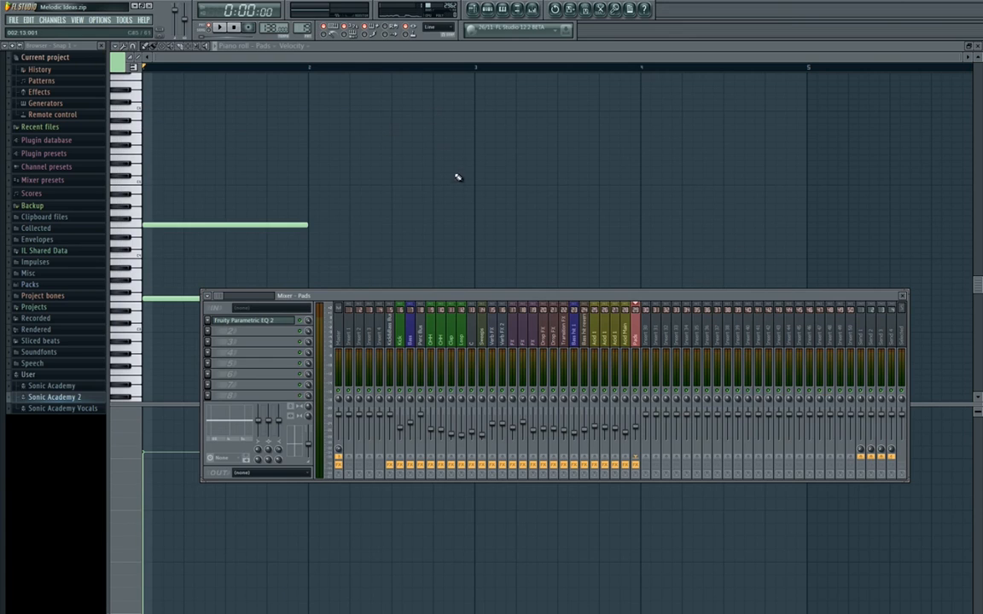
key(F9)
key(space)
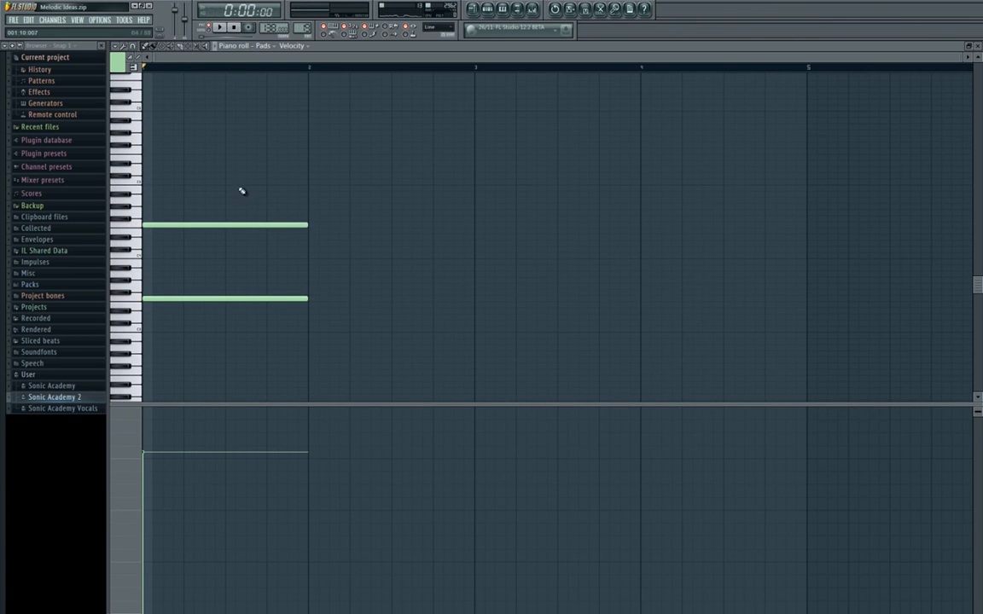
Complete the bar 1 chord with one-bar C5, F5, G#5 and C6 notes and play it back.
scroll(222, 219, up, 3)
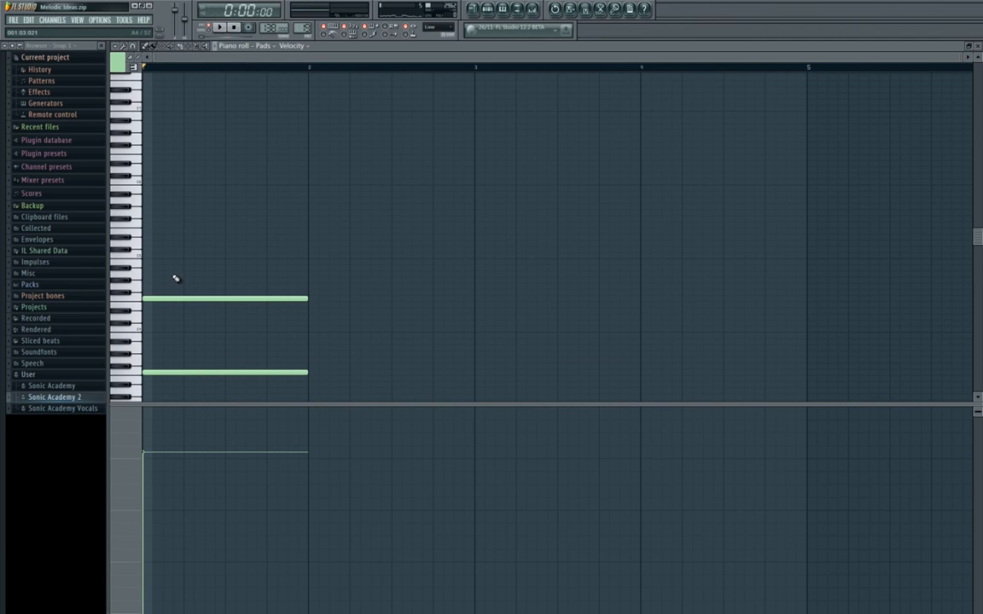
scroll(162, 256, down, 2)
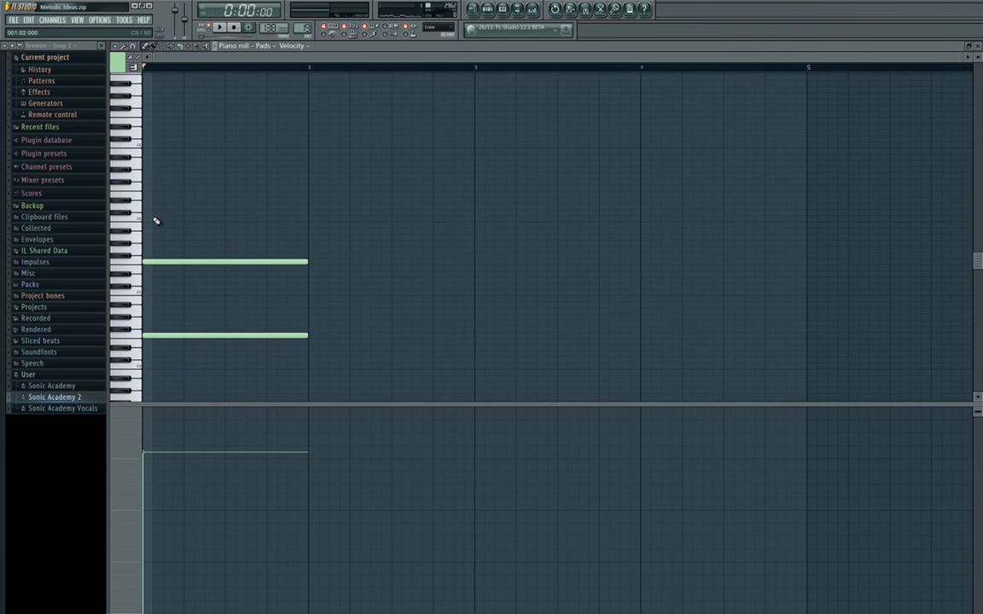
click(157, 220)
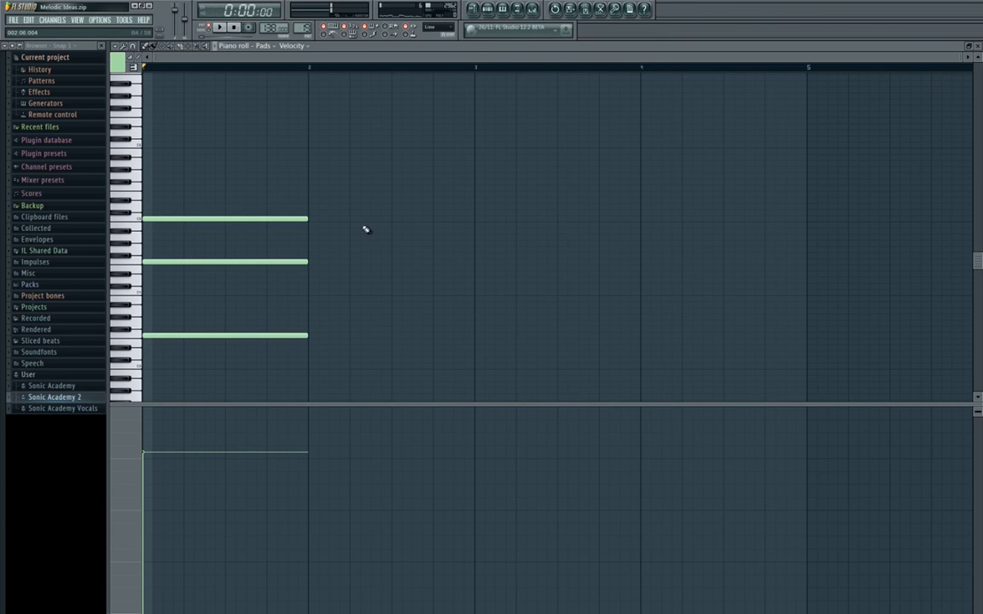
click(149, 189)
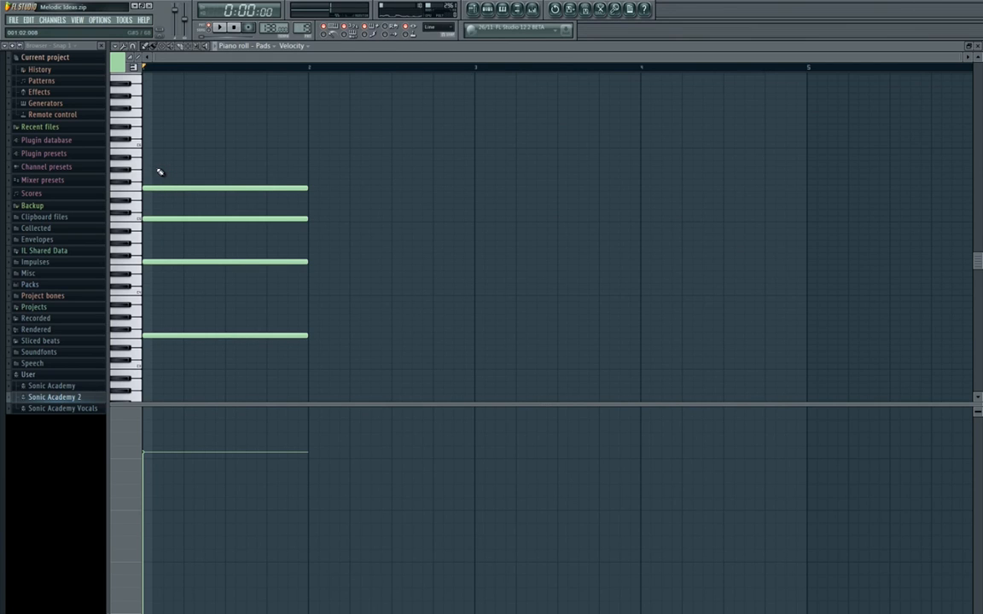
click(156, 169)
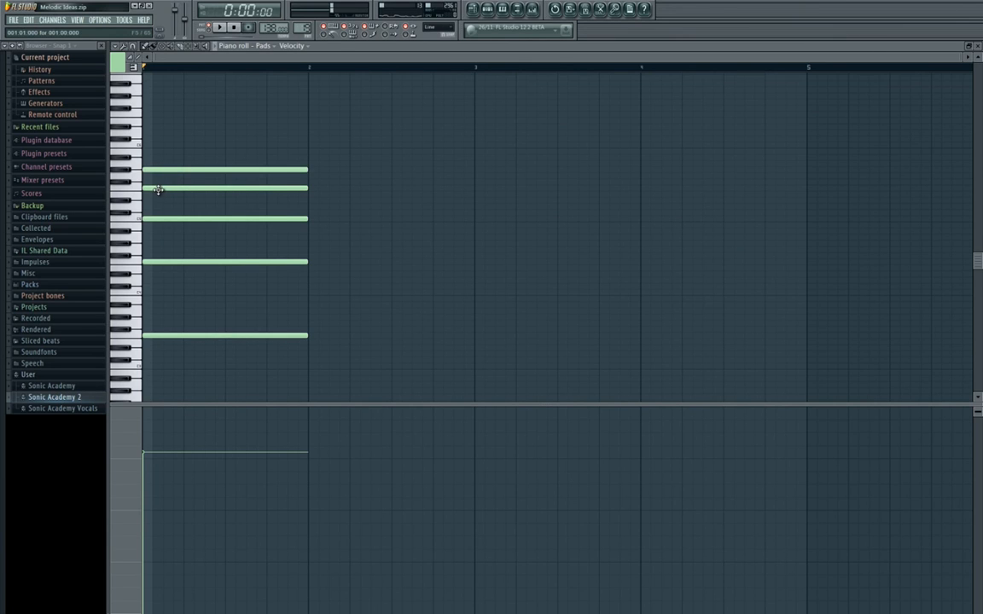
click(153, 145)
key(space)
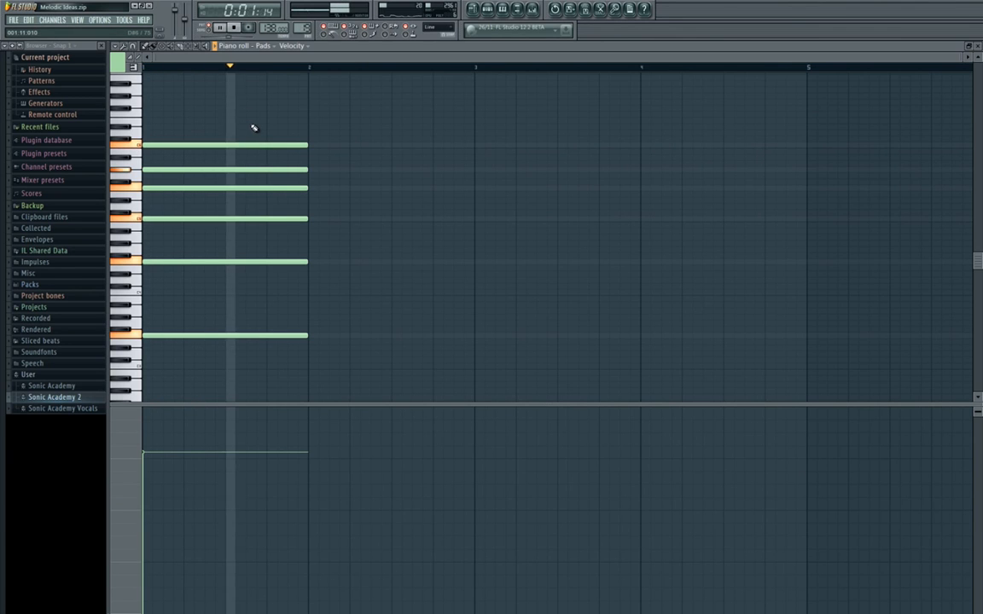
key(space)
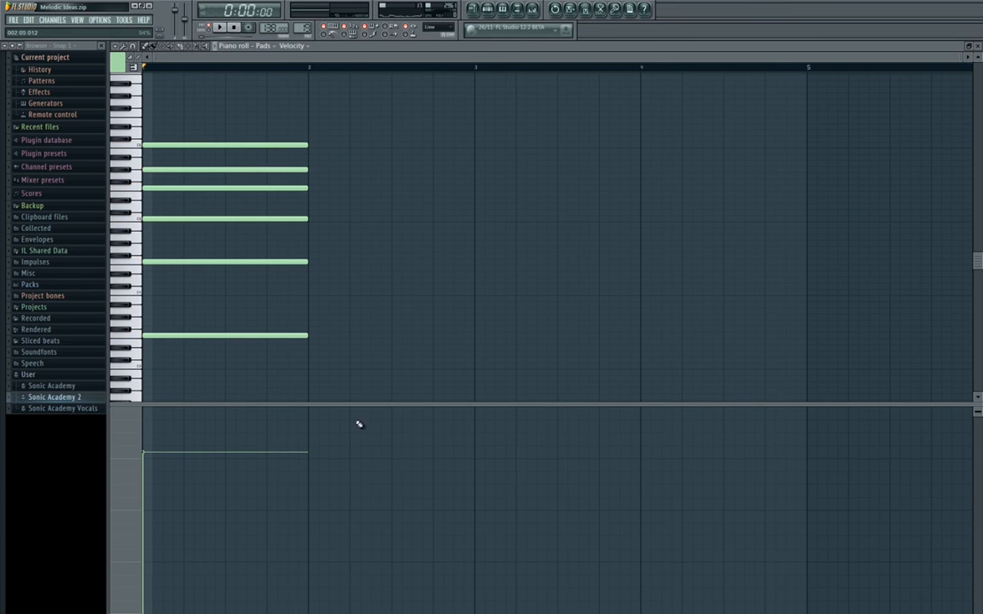
Enlarge the note area above the velocity lane, add one-bar A#2 and A#3 notes in bar 2 and play both bars.
drag(362, 406, 362, 470)
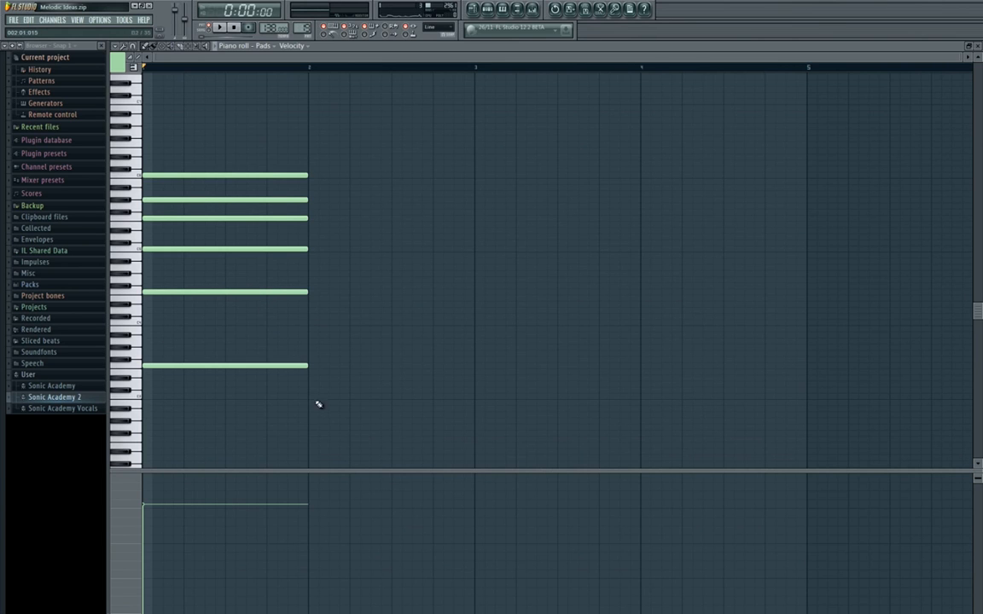
scroll(335, 384, down, 3)
scroll(335, 384, up, 2)
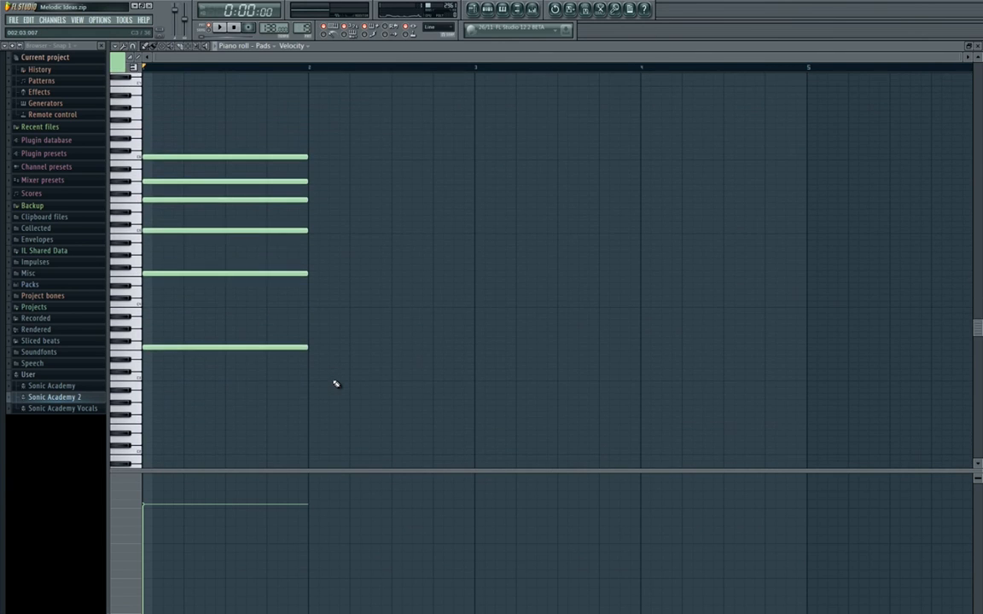
scroll(333, 384, down, 1)
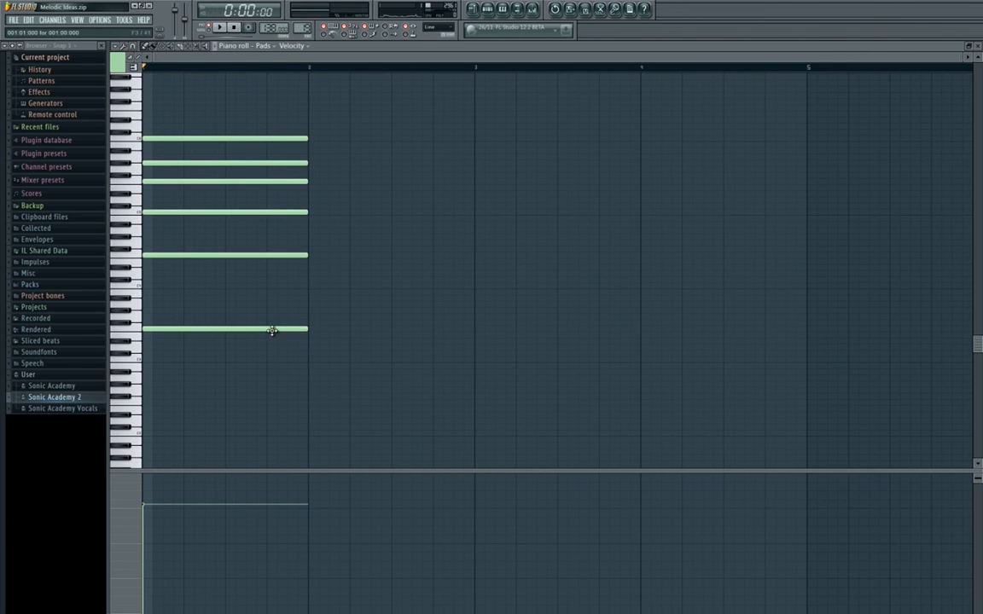
click(311, 372)
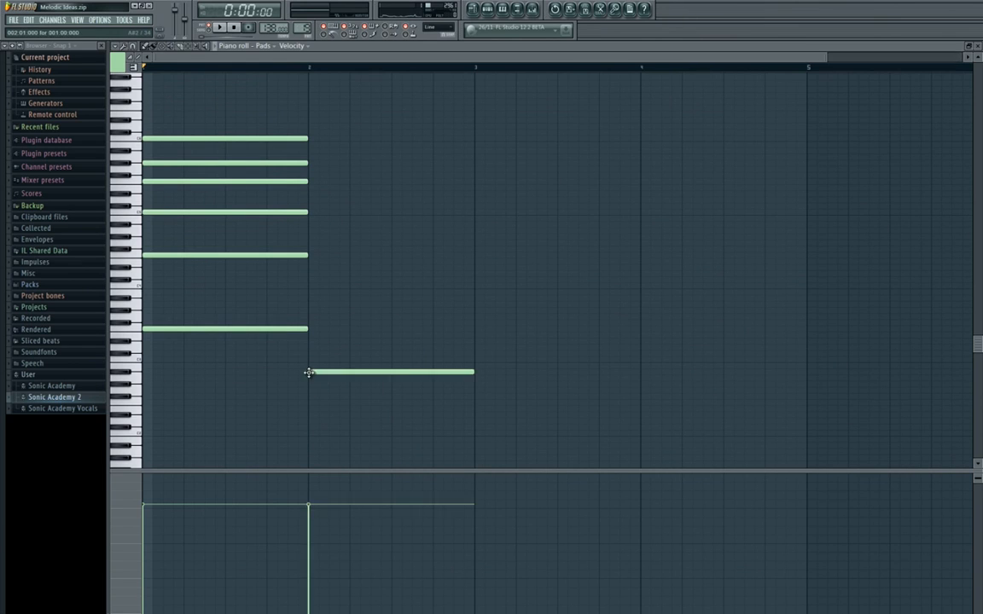
click(350, 297)
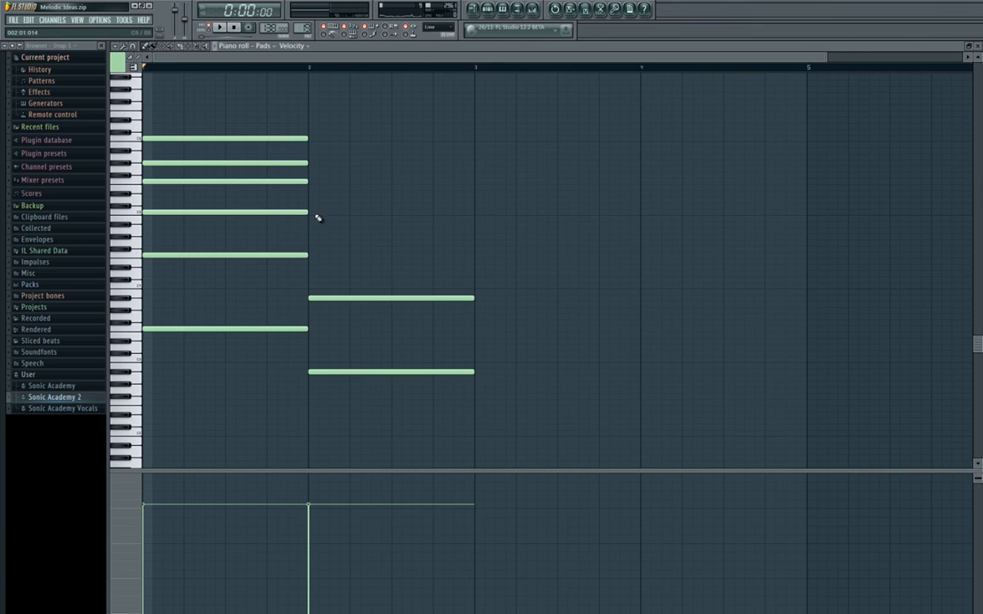
key(space)
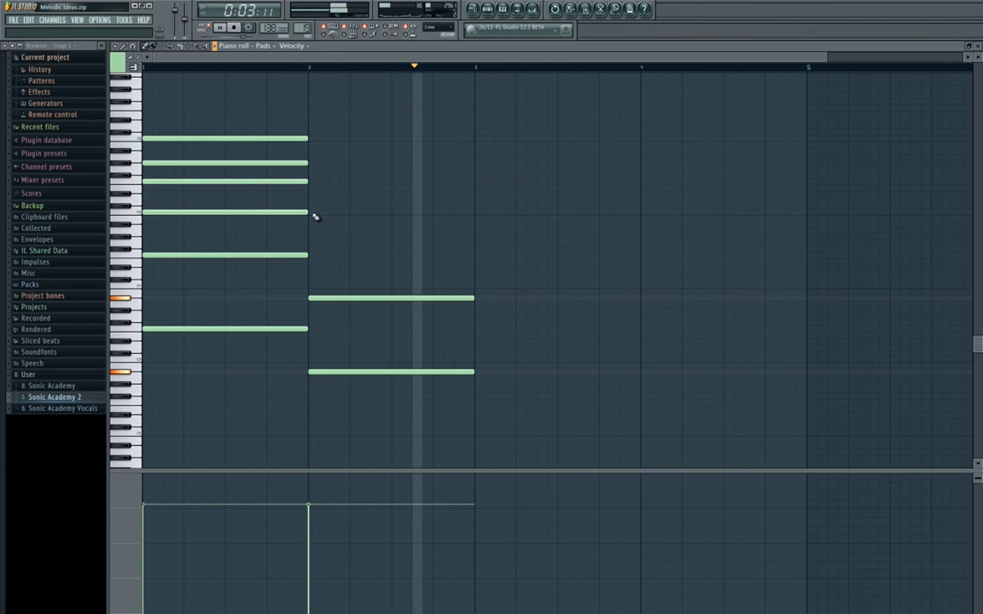
key(space)
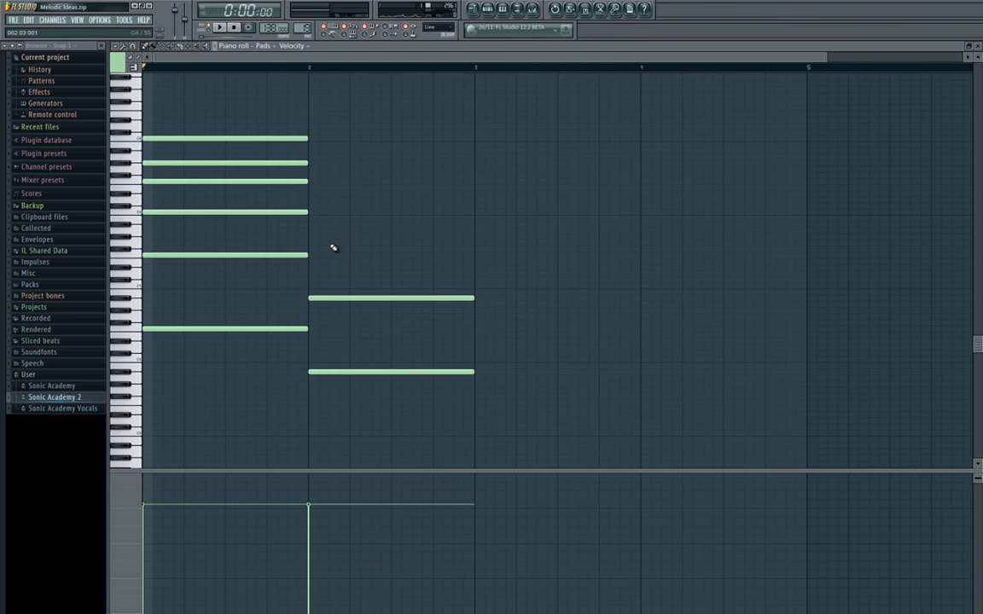
Add a one-bar C#6 note as the top voice of the bar 2 chord and play the progression.
scroll(333, 247, up, 3)
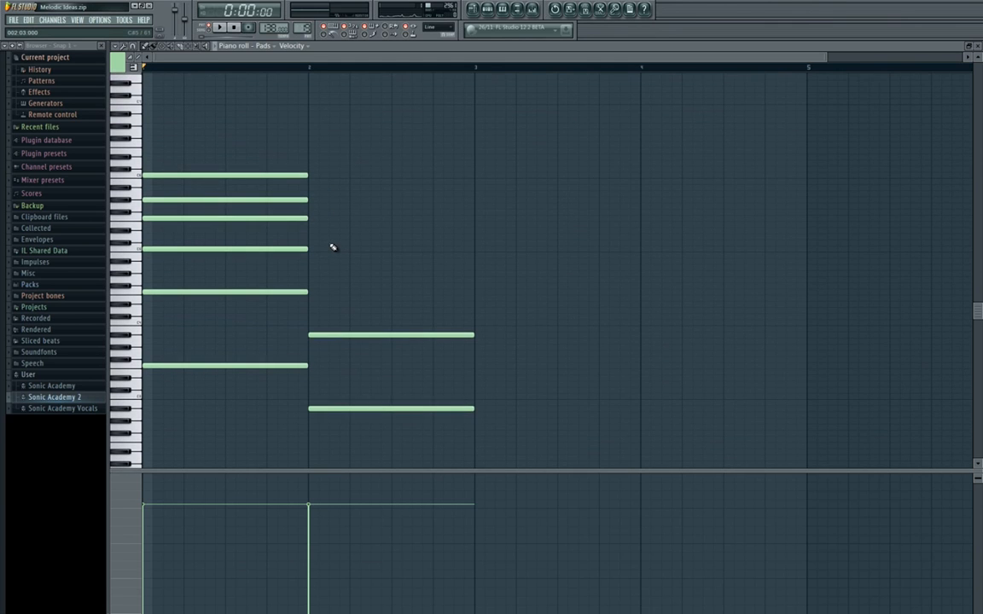
scroll(333, 248, down, 2)
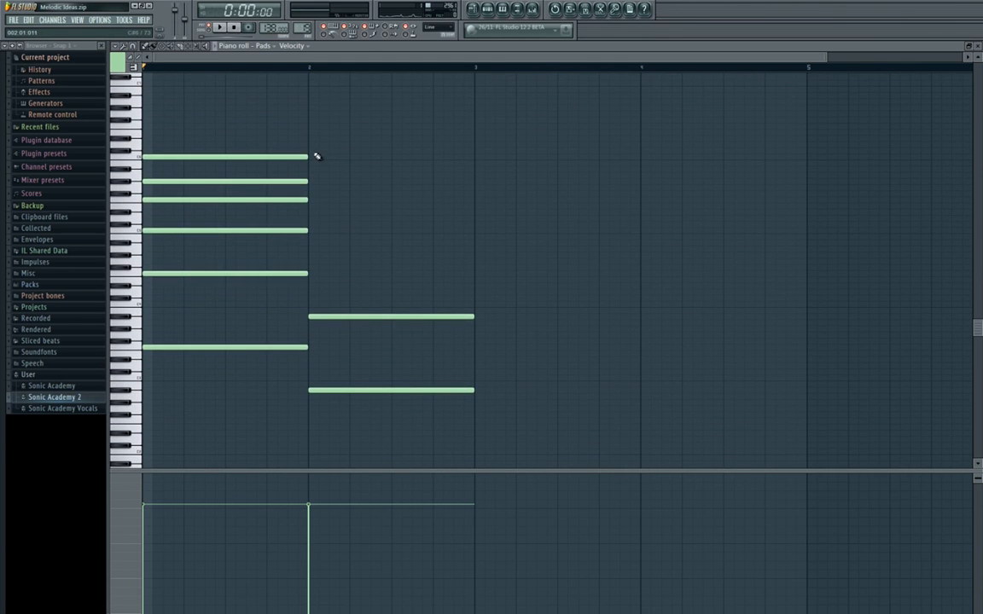
click(312, 151)
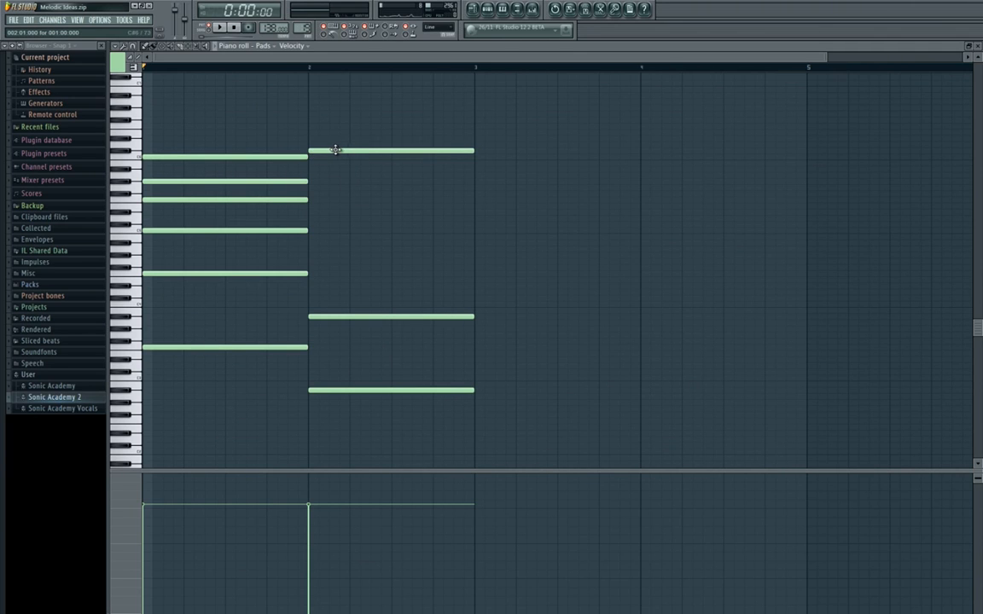
key(space)
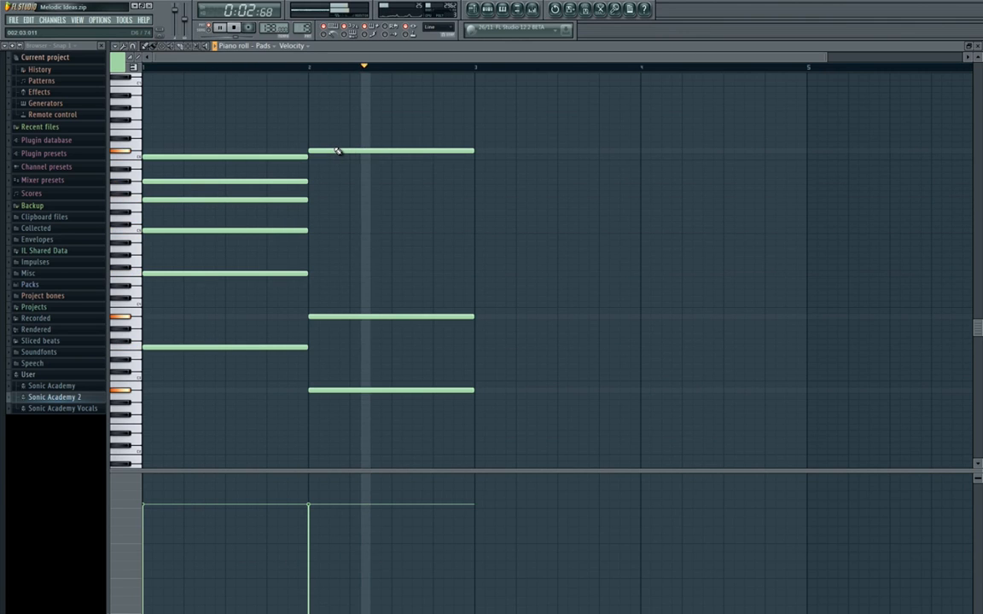
key(space)
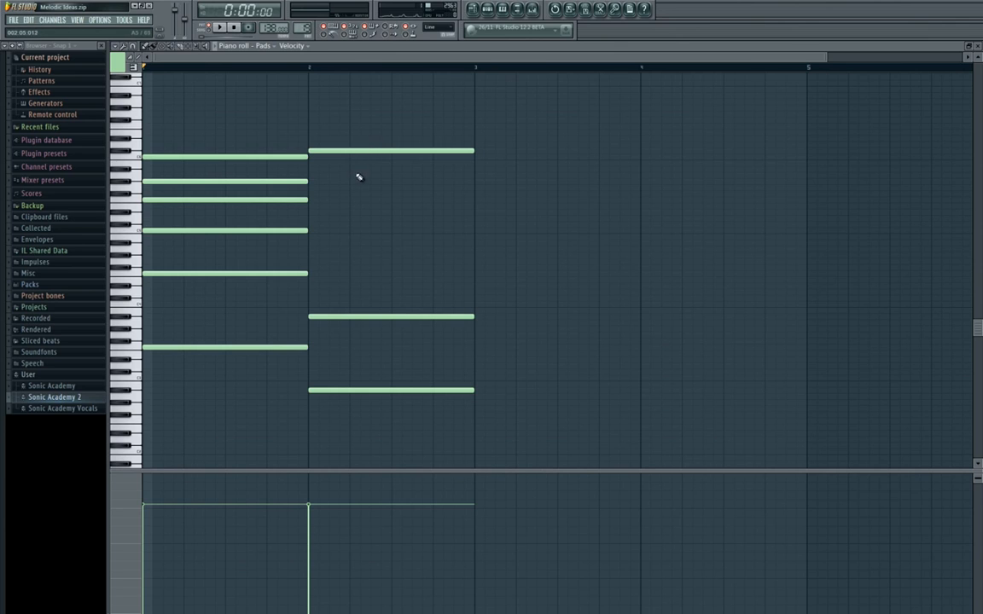
Fill out the bar 2 chord with one-bar A#5, F5 and C5 notes and play both chords.
click(310, 170)
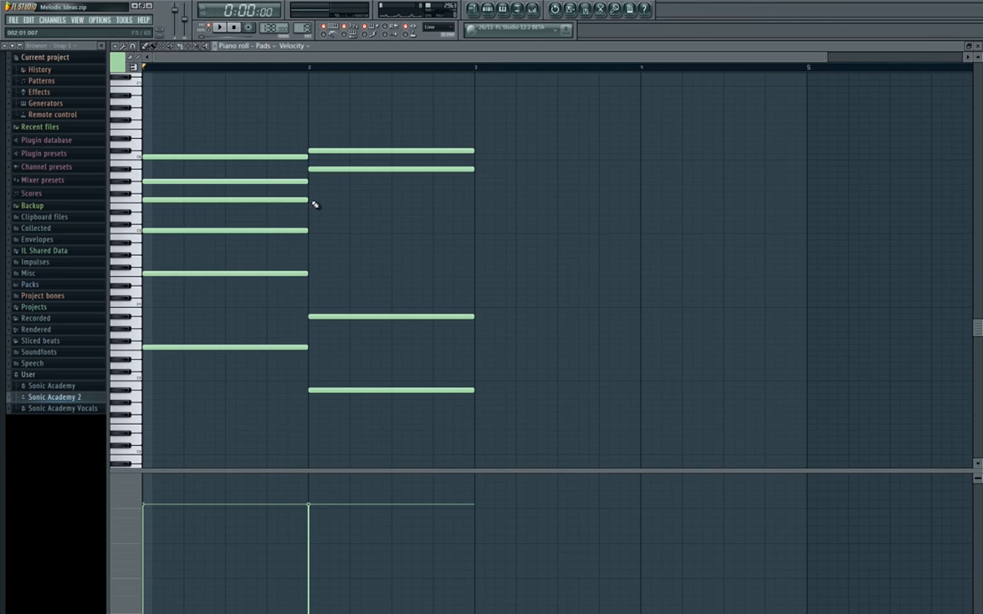
click(313, 201)
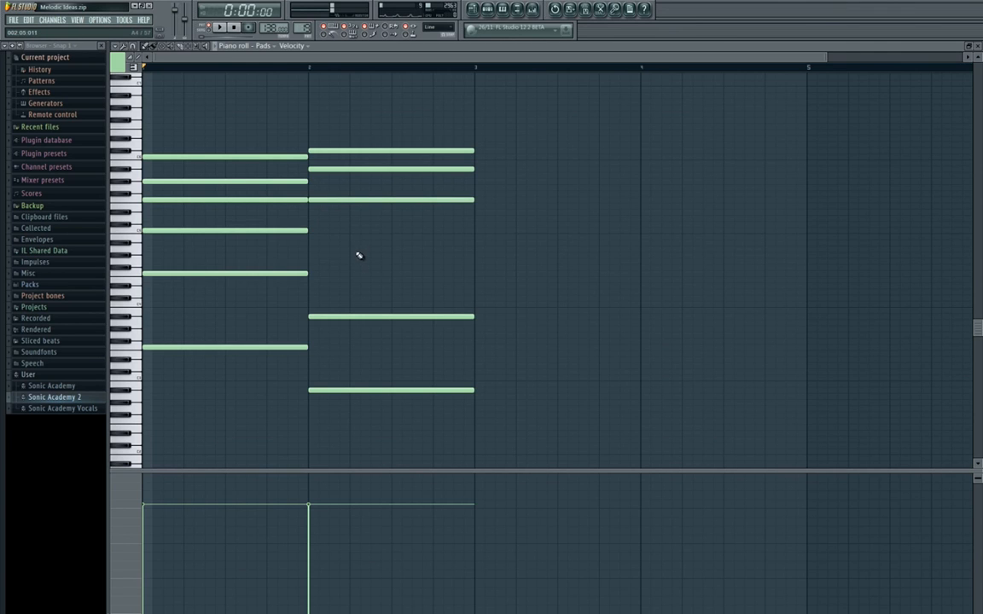
click(312, 230)
key(space)
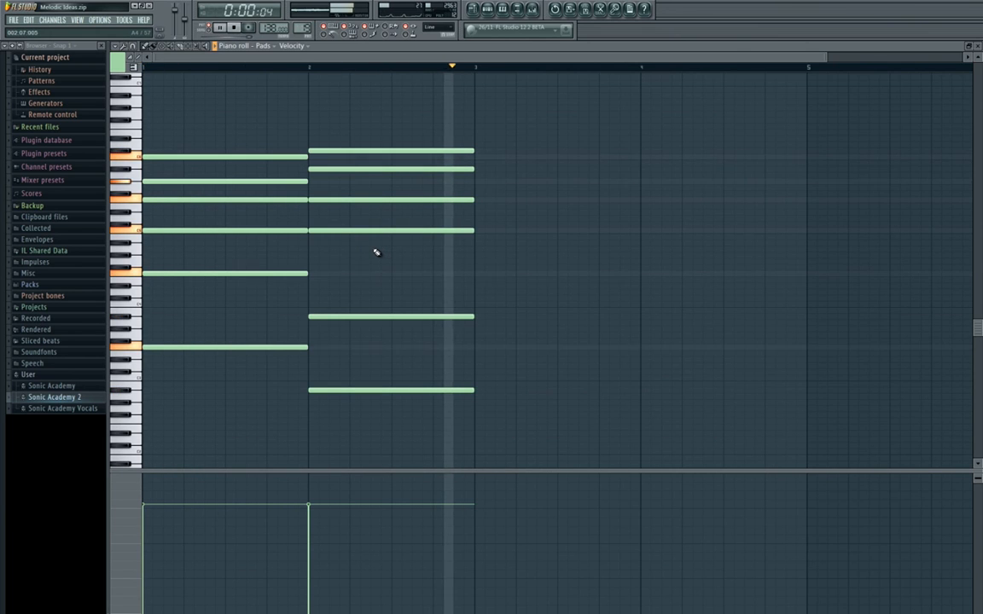
key(space)
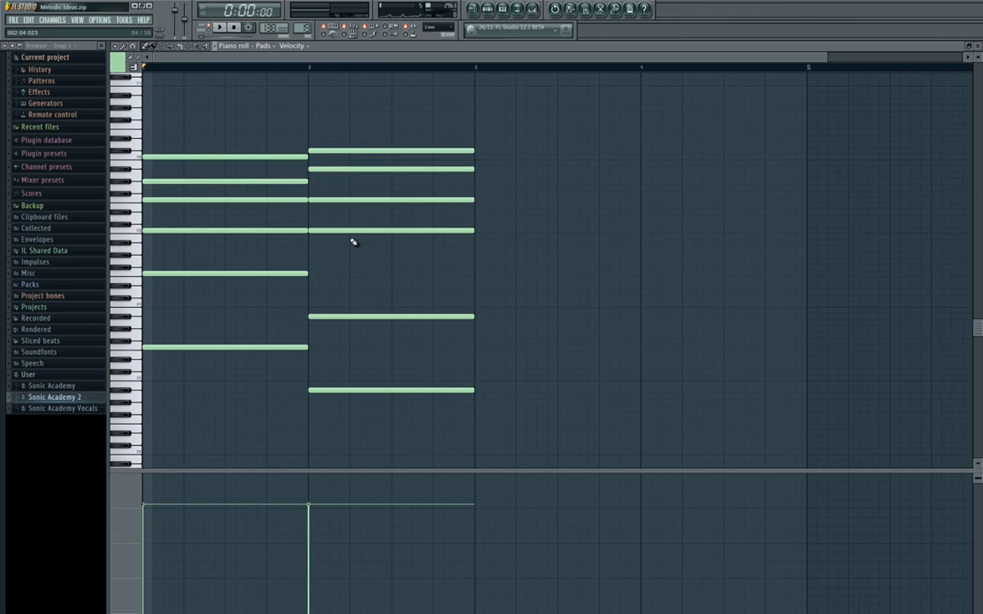
Audition the bar 2 chord without its C5 note, restore the one-bar C5 and play the chords again.
right_click(355, 231)
key(space)
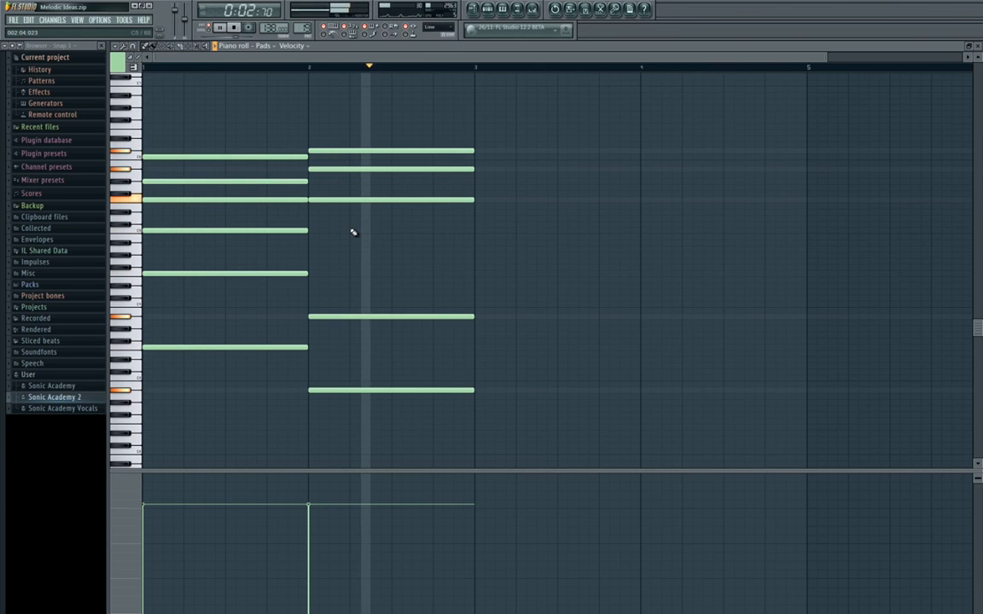
key(space)
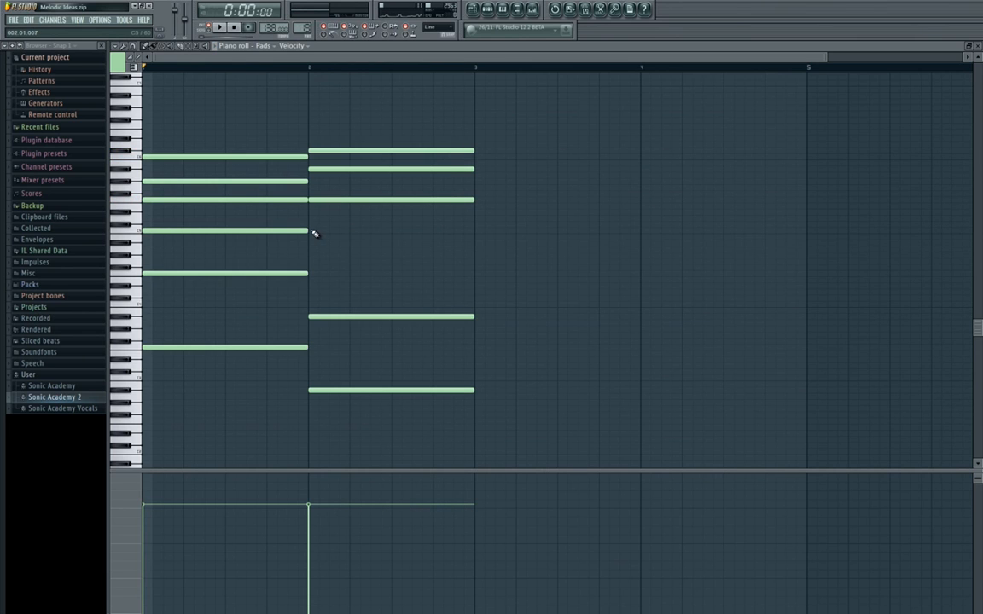
click(314, 234)
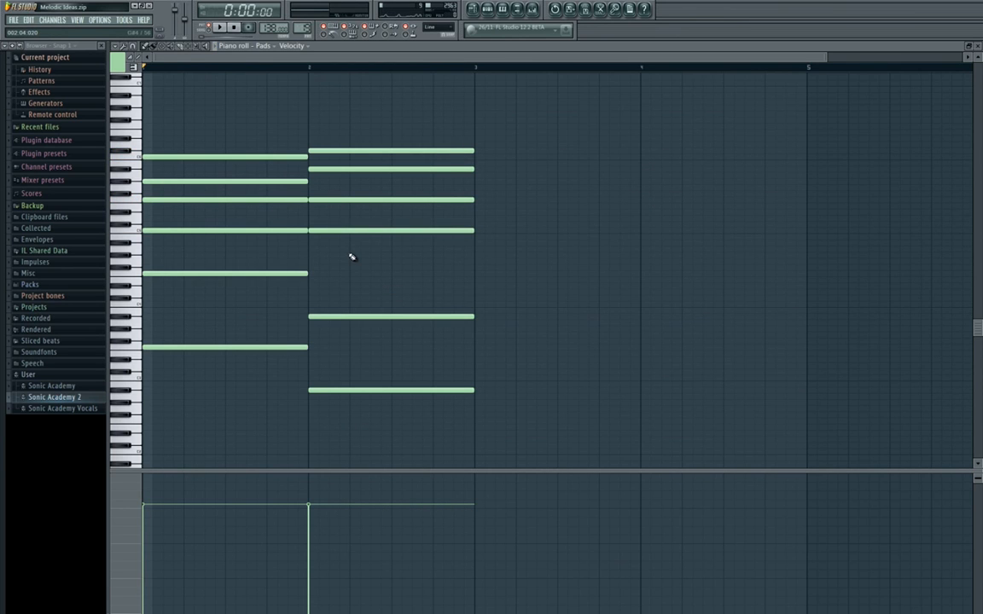
key(space)
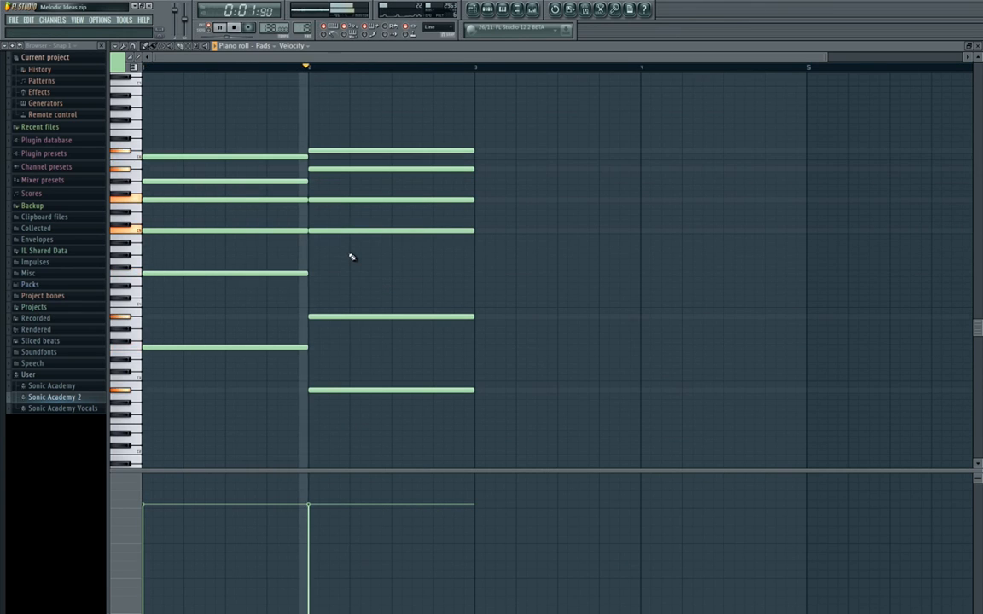
key(space)
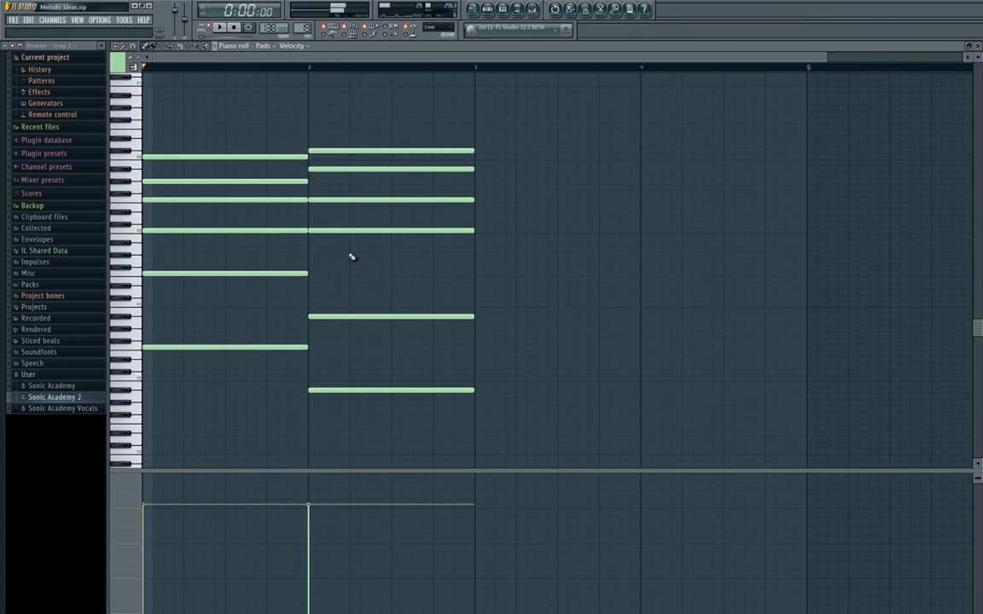
Start the bar 3 chord with one-bar C#3, C#4 and C#5 notes.
mouse_move(419, 273)
mouse_down()
mouse_move(299, 263)
mouse_move(295, 273)
mouse_up()
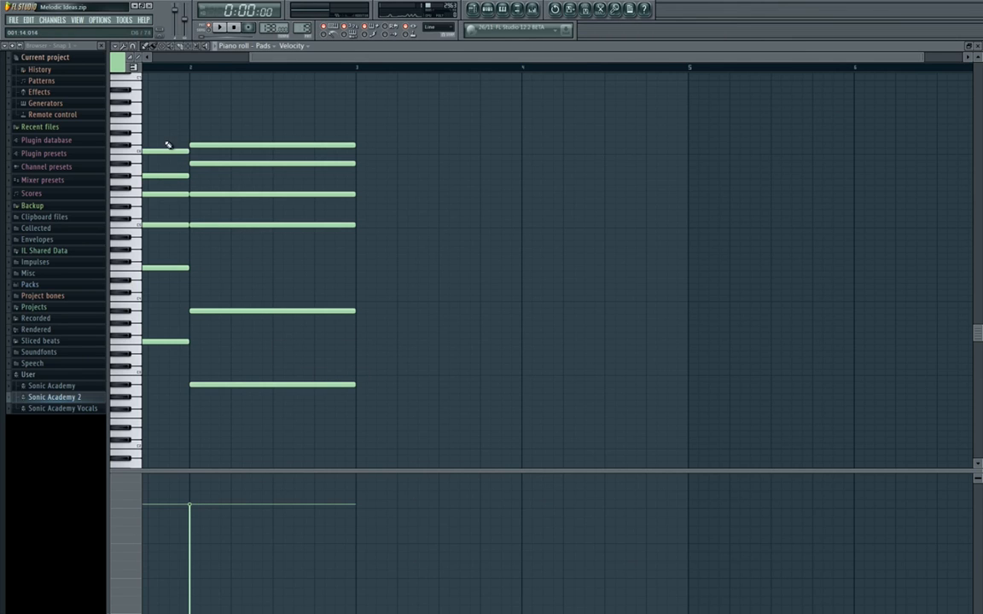
drag(414, 366, 310, 347)
click(253, 349)
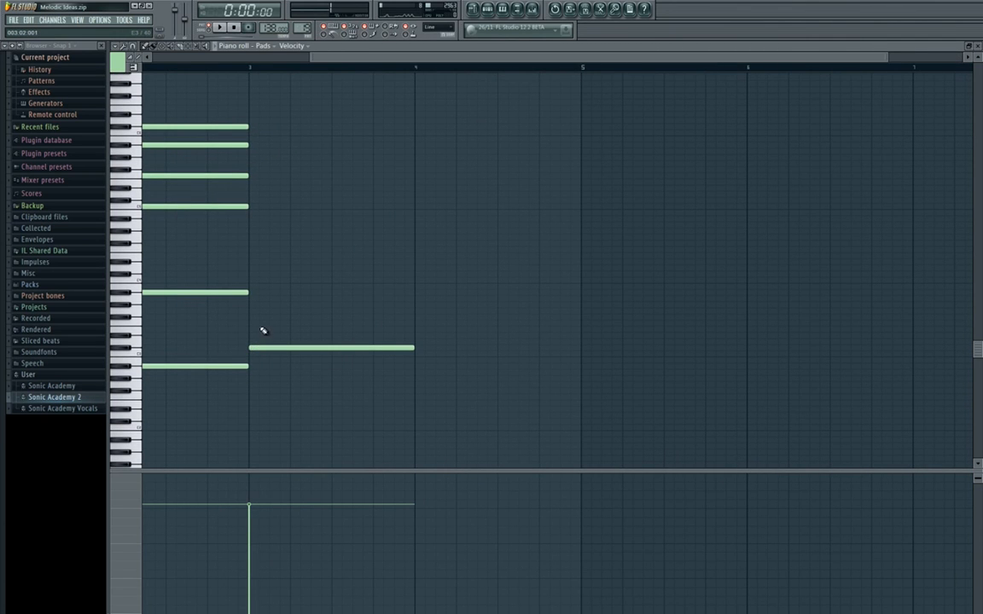
click(253, 276)
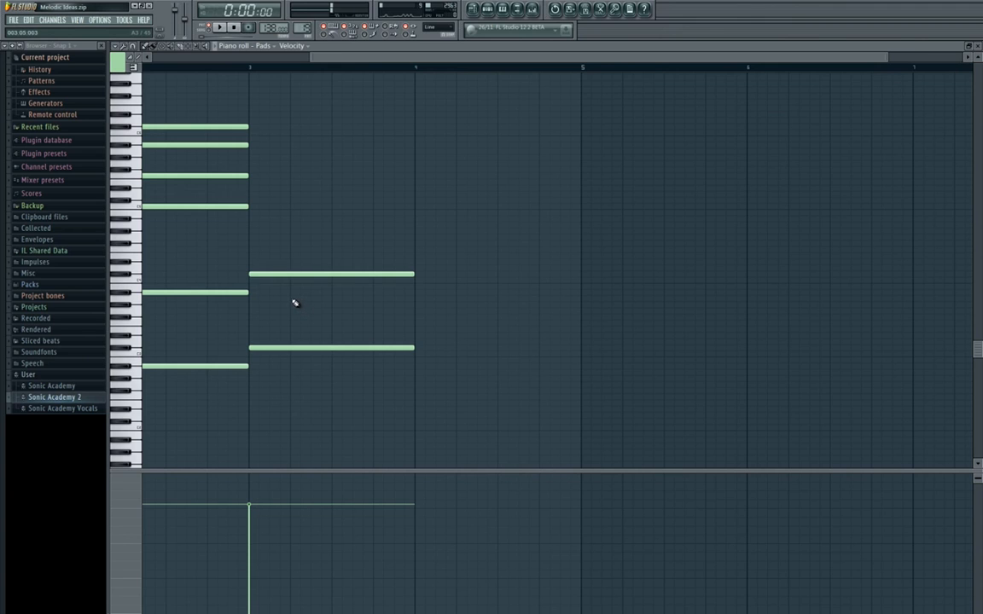
click(254, 202)
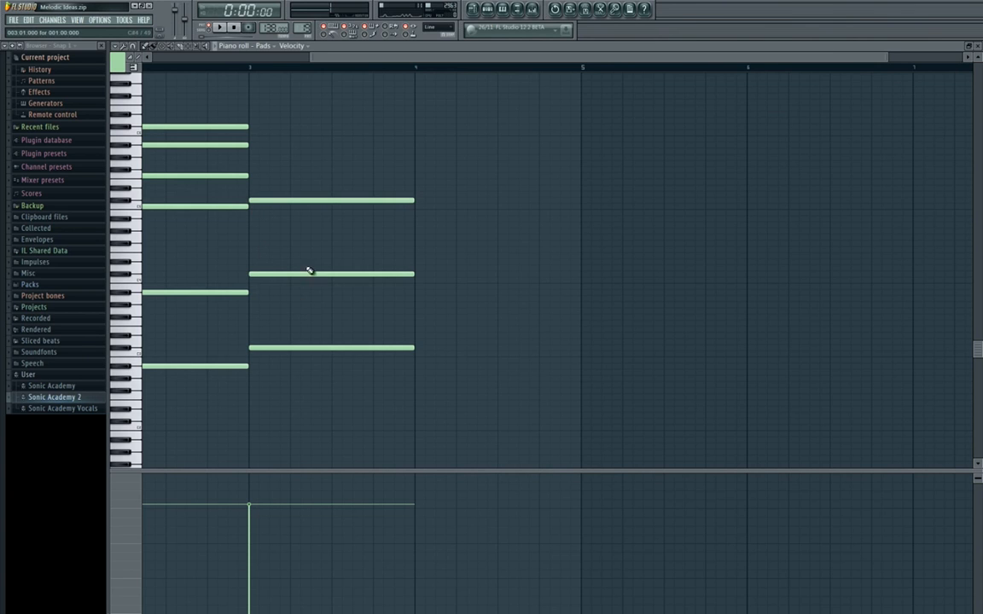
Add one-bar F5 and G#5 notes to the bar 3 chord.
drag(298, 267, 237, 284)
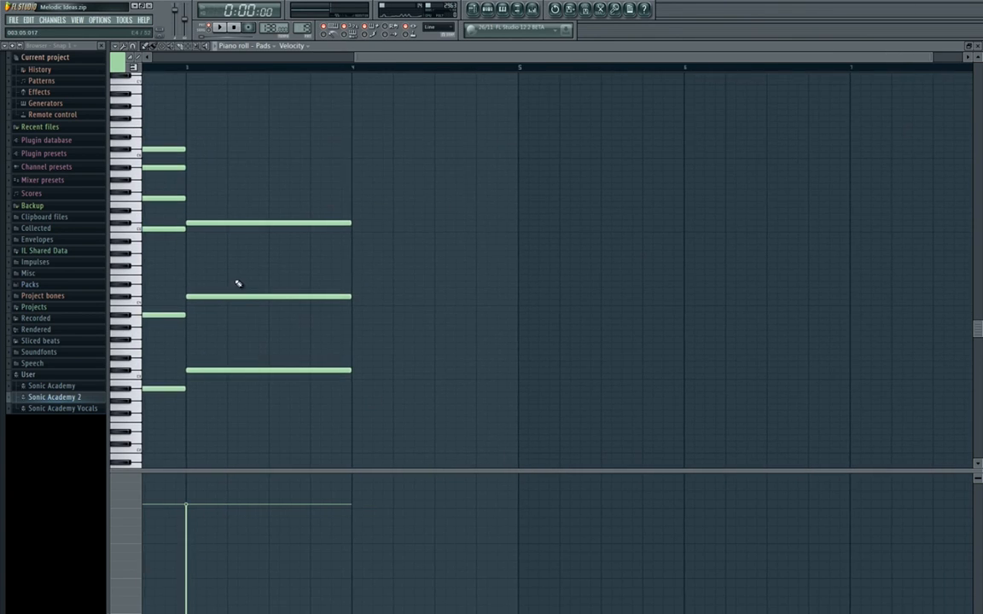
drag(197, 213, 230, 214)
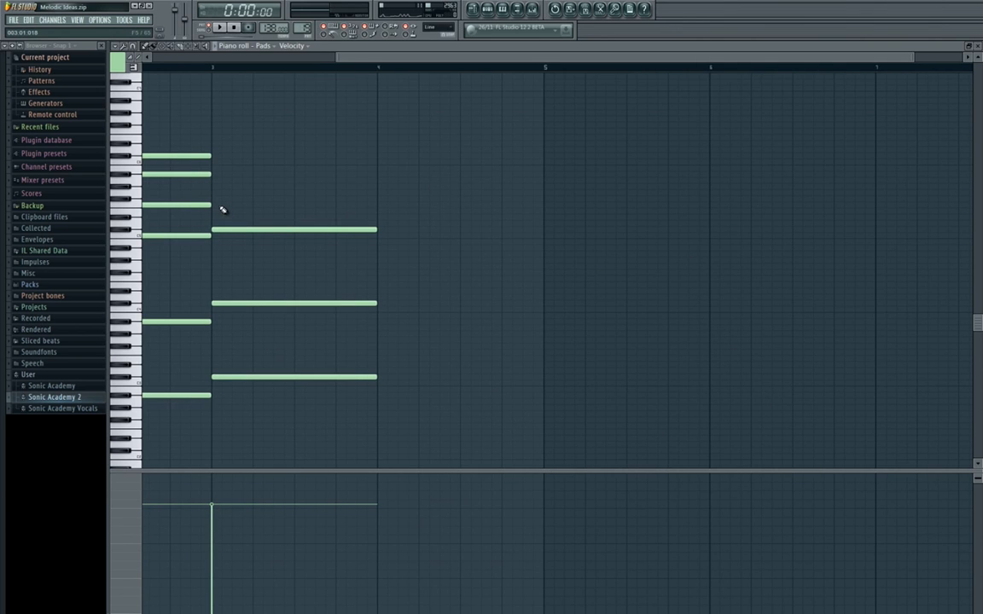
click(215, 205)
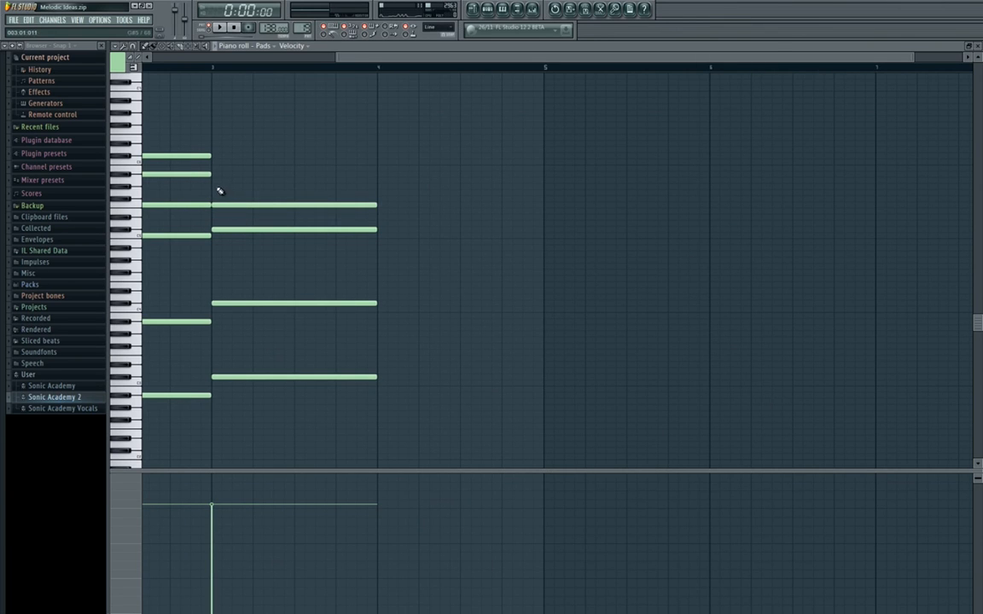
click(219, 187)
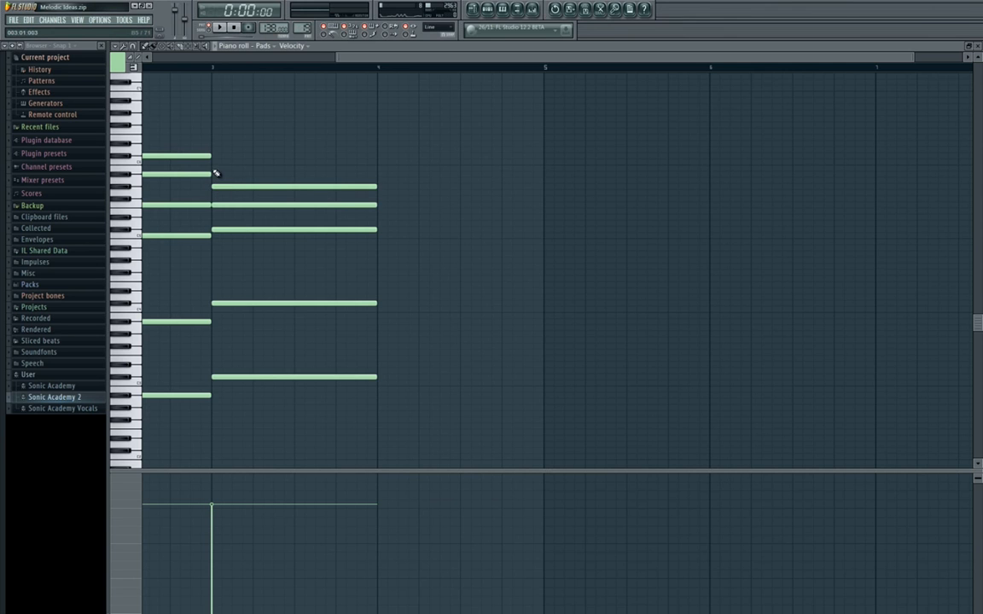
Extend the bar 2 C#6 note through the end of bar 3 and play the three-bar progression.
drag(218, 162, 527, 177)
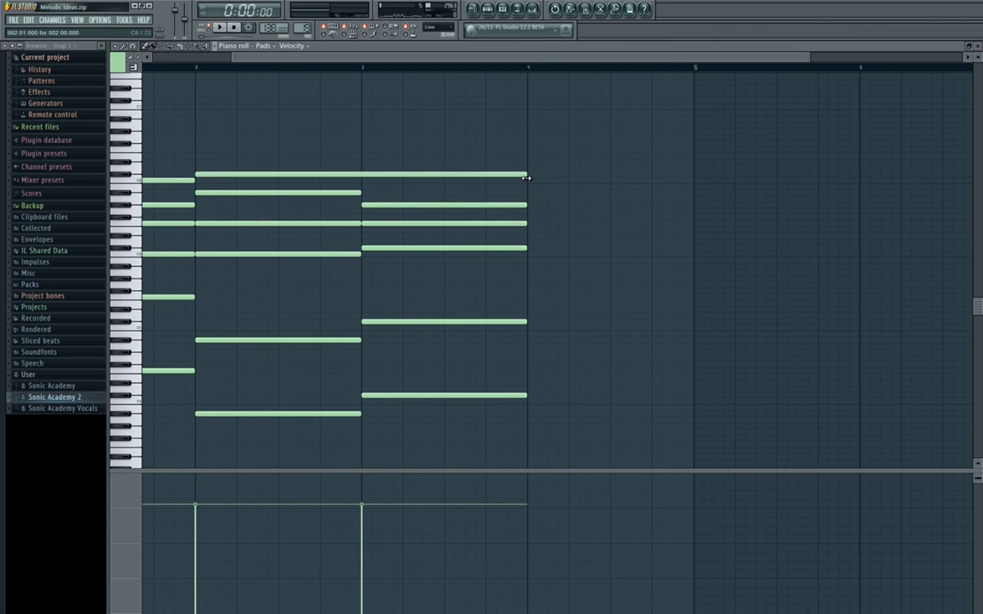
key(space)
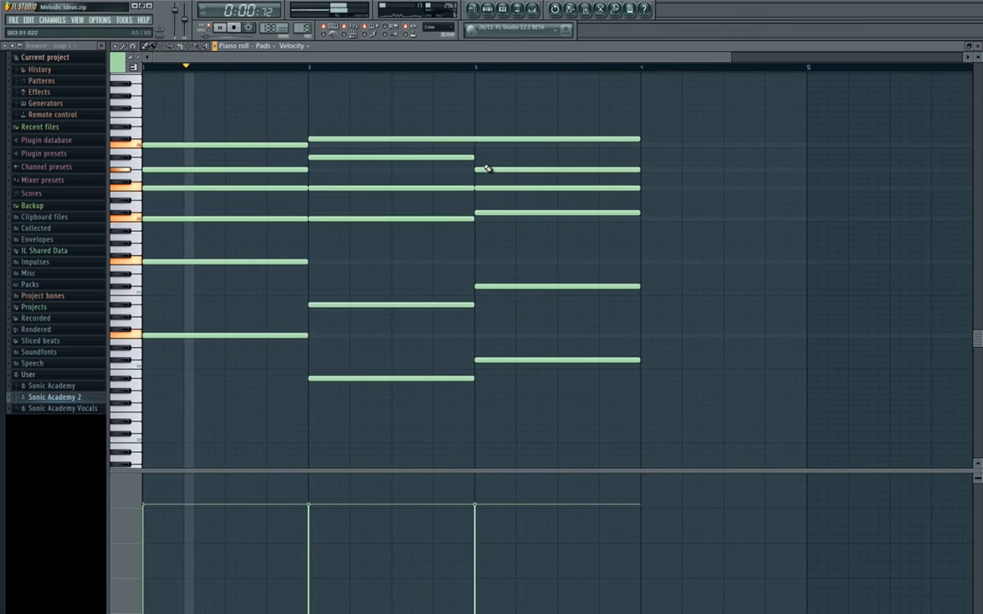
scroll(482, 169, down, 1)
drag(465, 192, 345, 198)
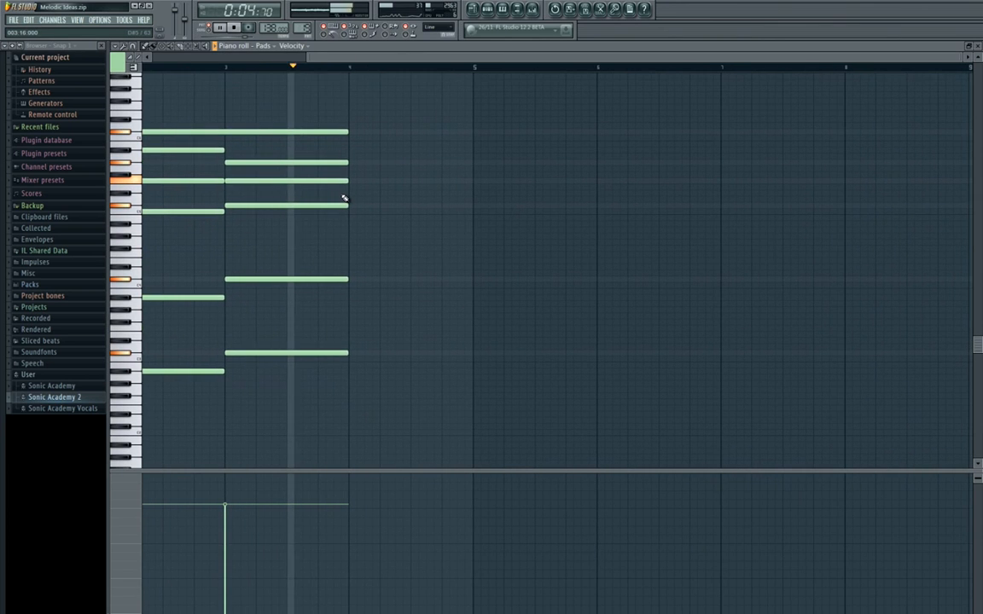
key(space)
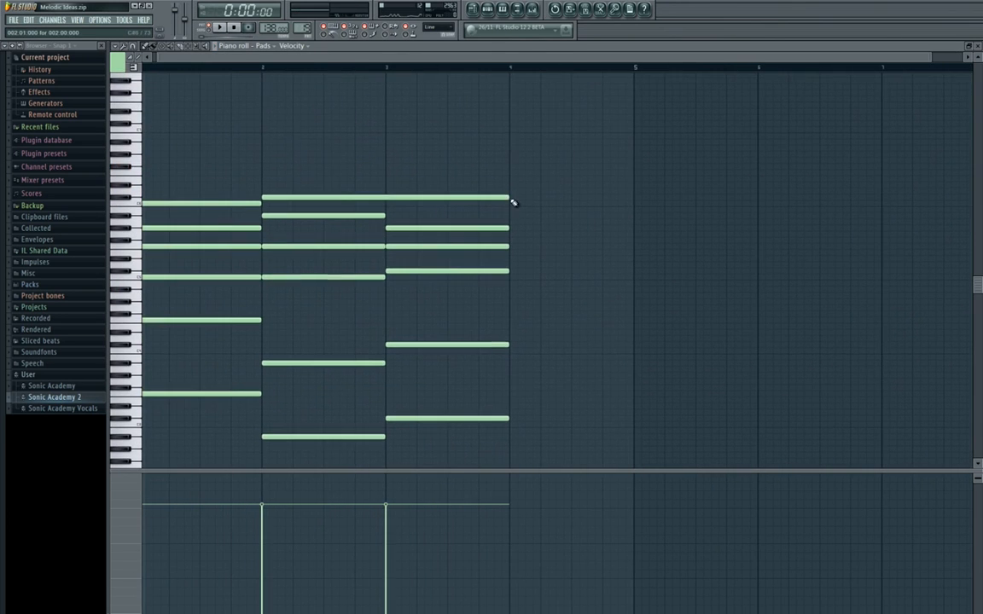
Lengthen the bar 3 chord notes to two bars and trim the C#6 note back to the end of bar 2.
drag(503, 160, 512, 471)
ctrl+click(530, 363)
drag(517, 421, 499, 125)
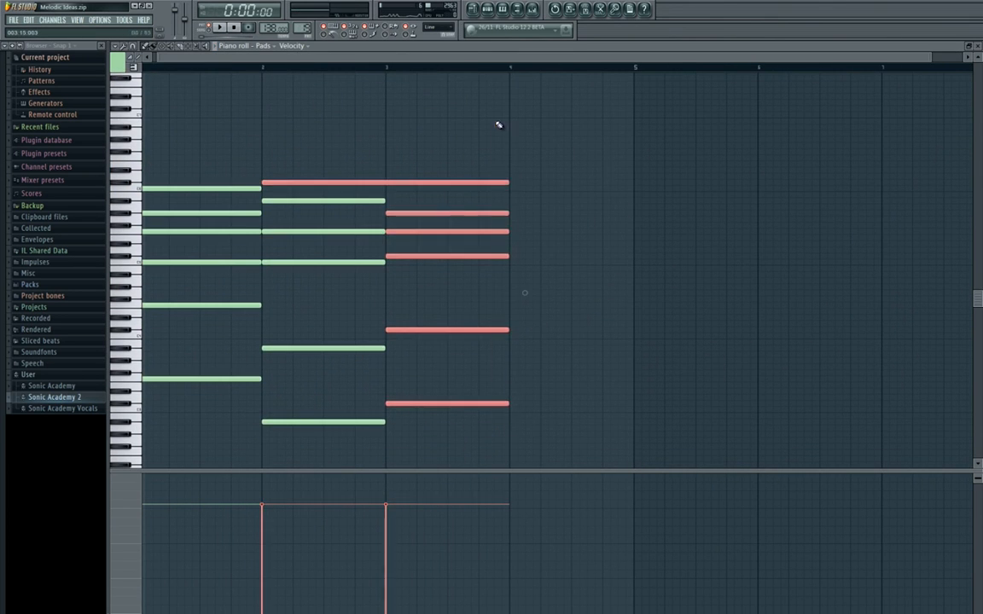
drag(514, 190, 326, 200)
click(656, 231)
Add a D#6 note at bar 3 as the chord's top voice and lengthen it to two bars.
click(318, 184)
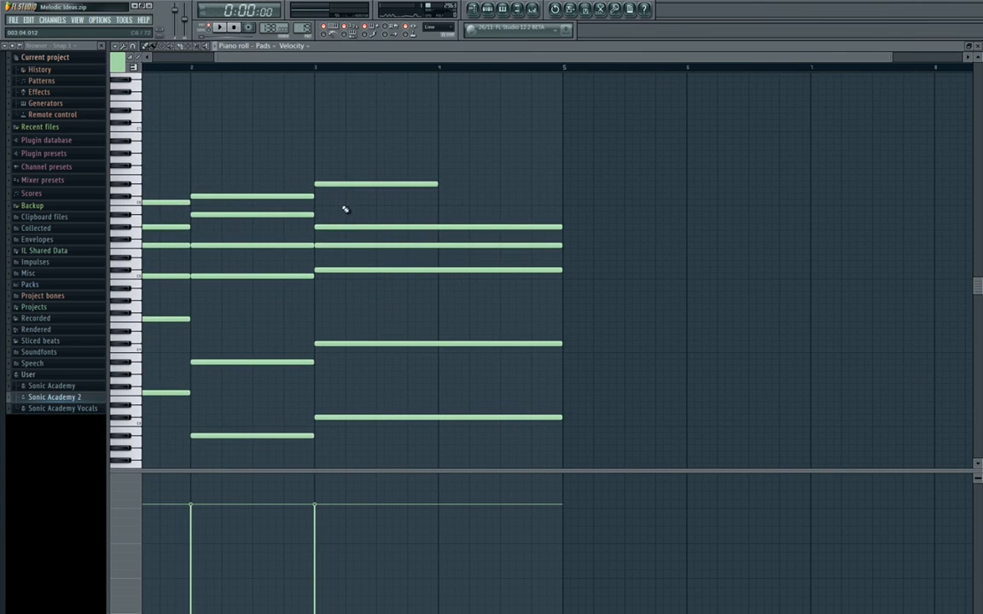
drag(438, 184, 562, 198)
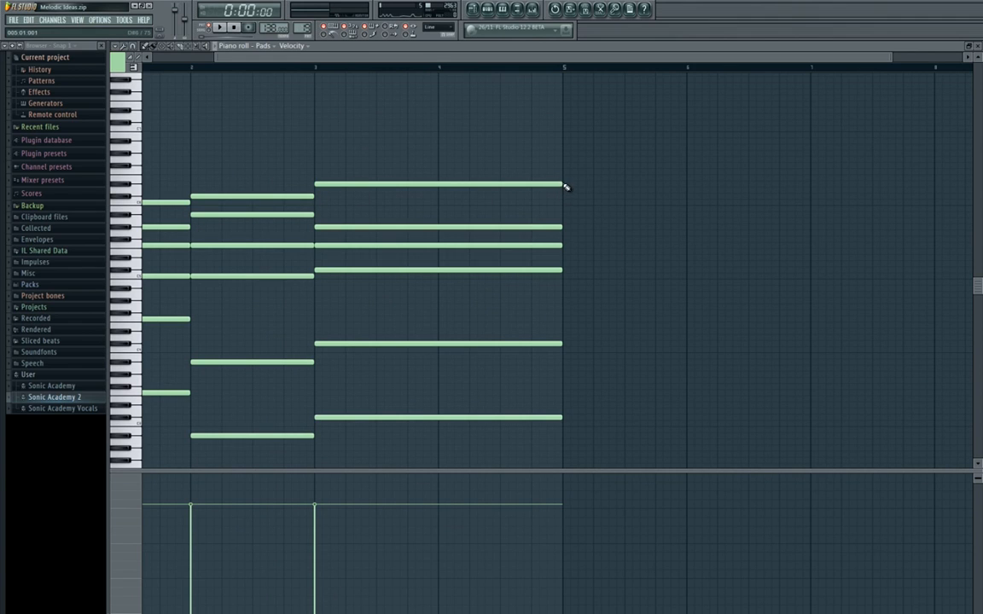
click(567, 185)
right_click(570, 185)
drag(396, 281, 474, 291)
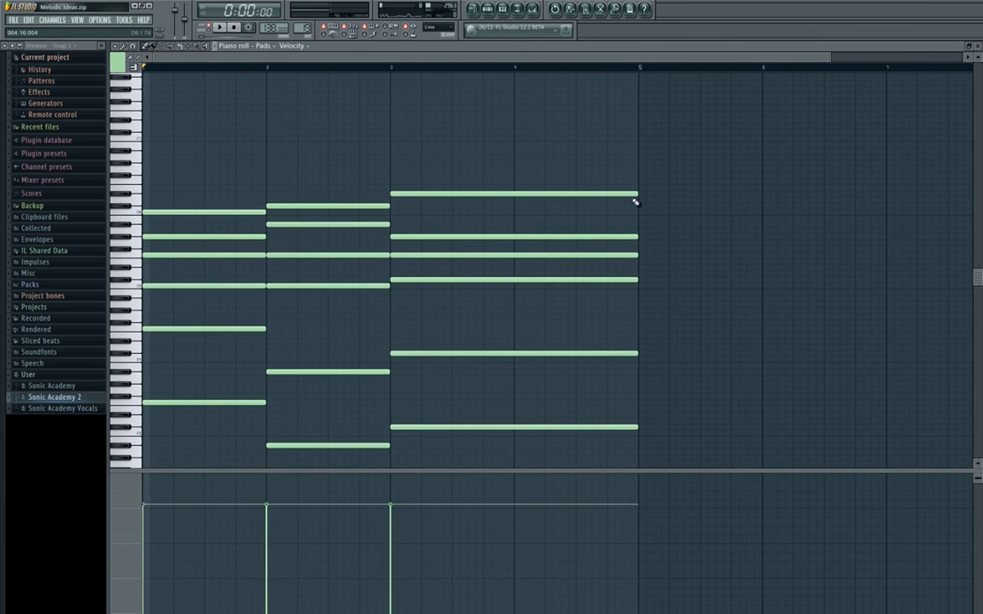
Try the D#6 note at half a bar in playback, set it to one bar and add a one-bar F6 note in bar 4.
drag(638, 194, 453, 195)
key(space)
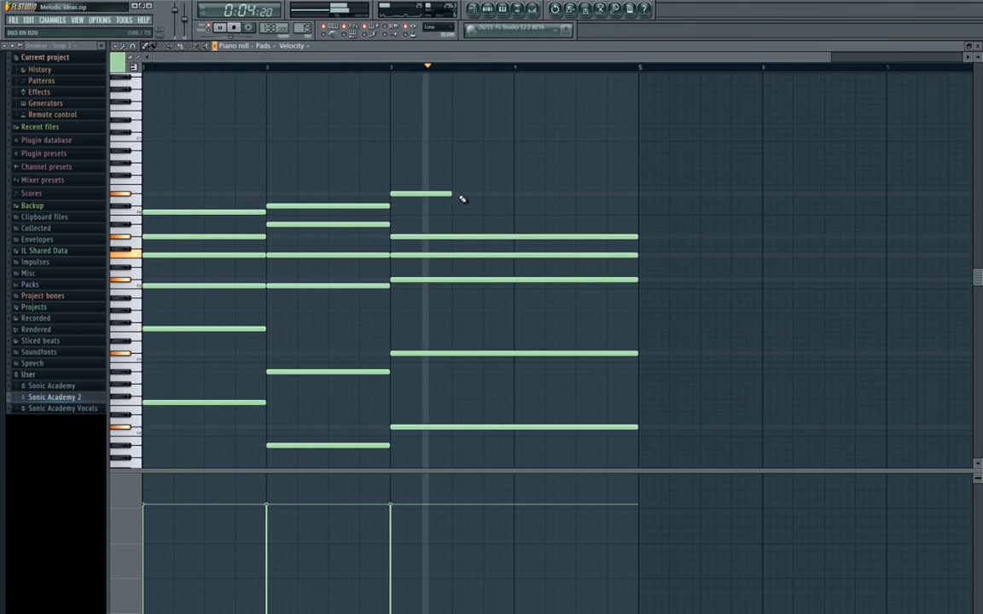
key(space)
click(485, 194)
right_click(484, 195)
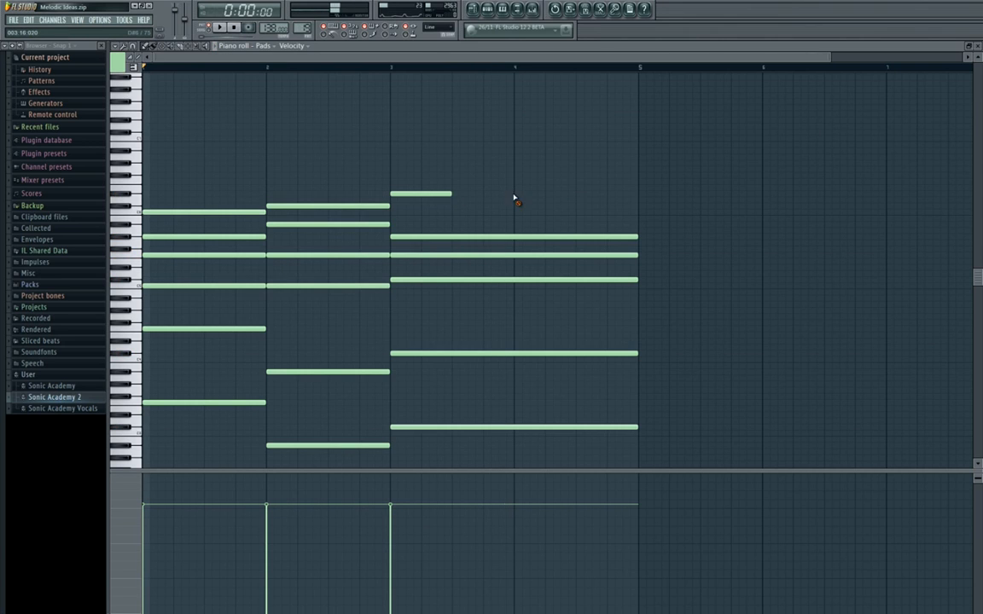
drag(452, 195, 516, 184)
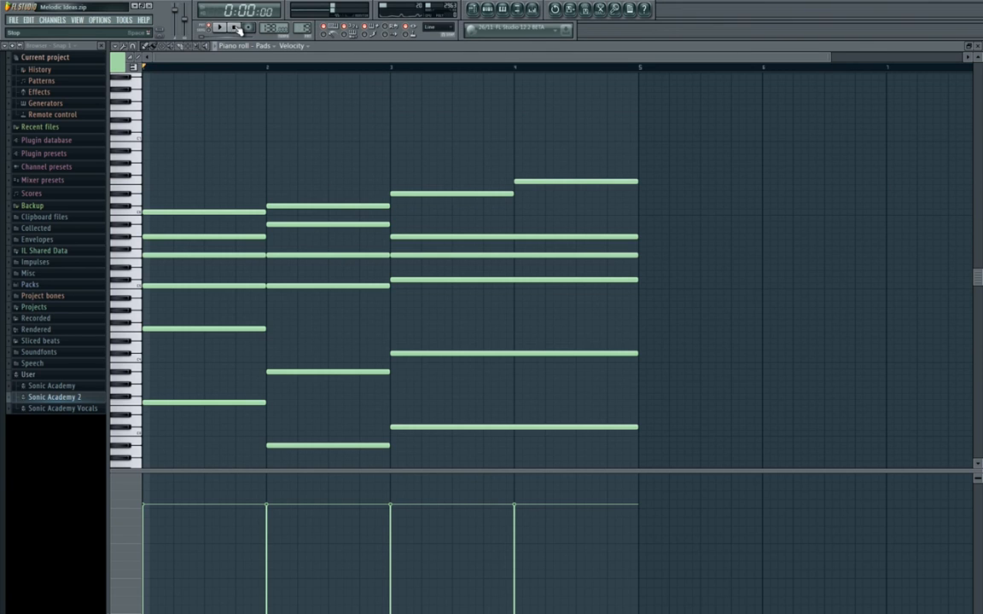
Try a one-bar E6 note in bar 4 just below the F6 note and delete it.
drag(537, 254, 413, 219)
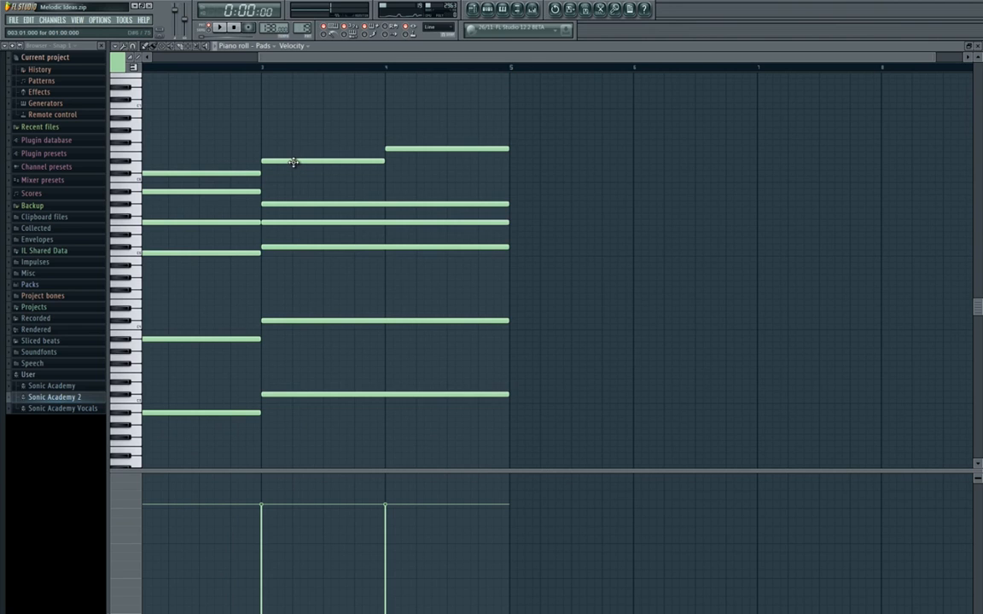
drag(417, 165, 384, 160)
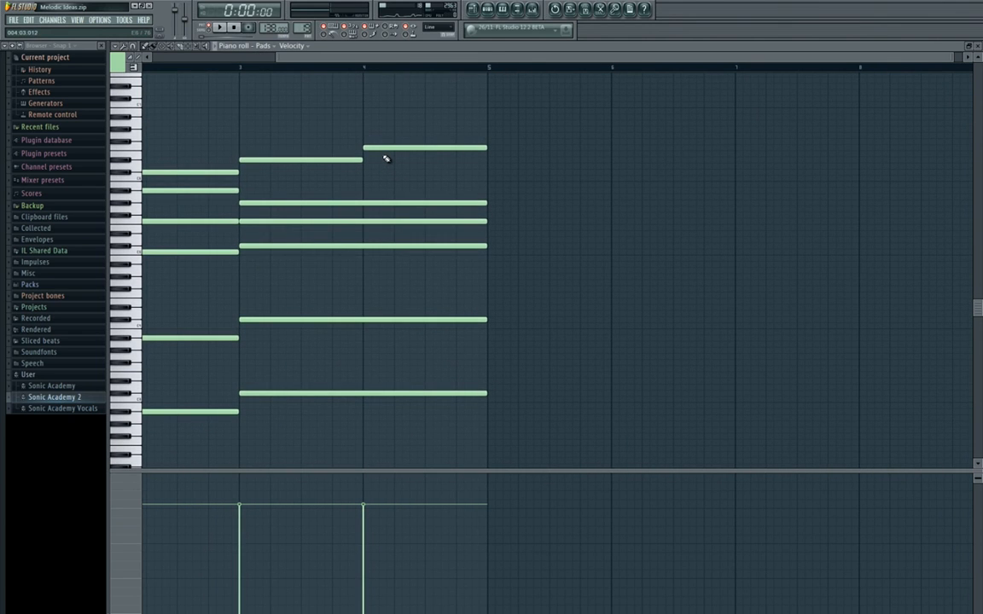
drag(385, 158, 177, 168)
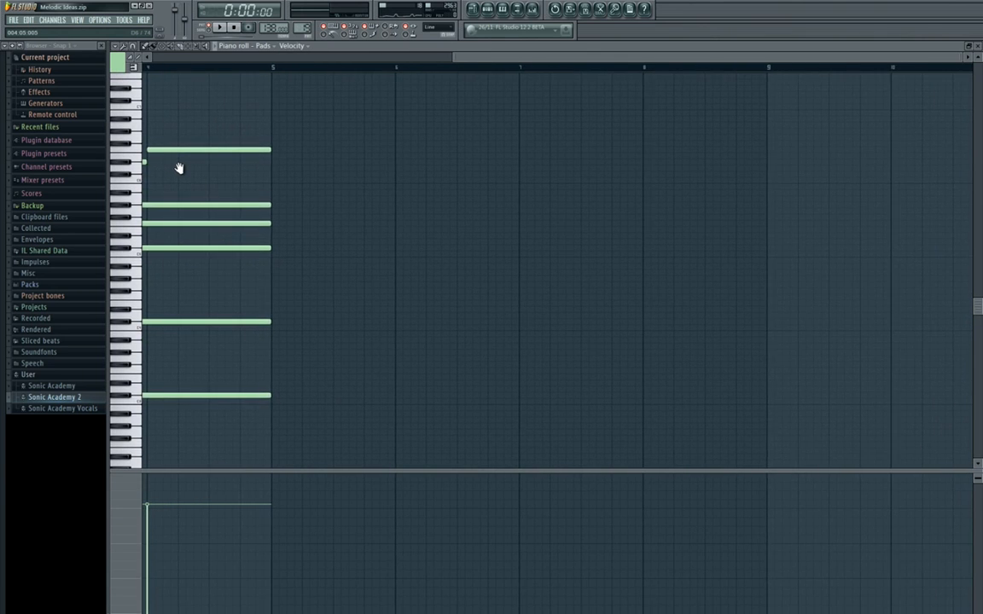
drag(317, 187, 436, 199)
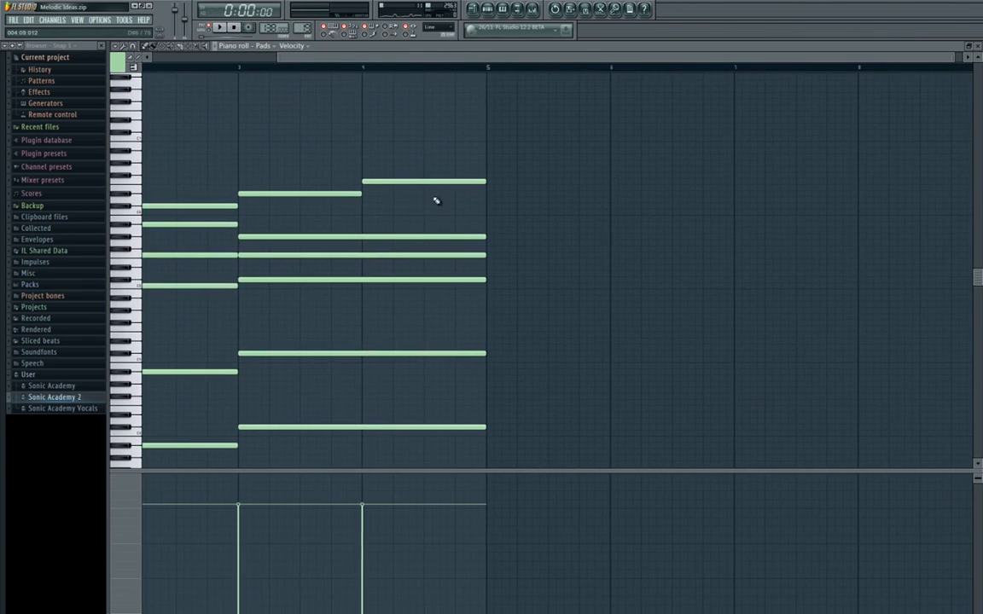
drag(360, 195, 330, 192)
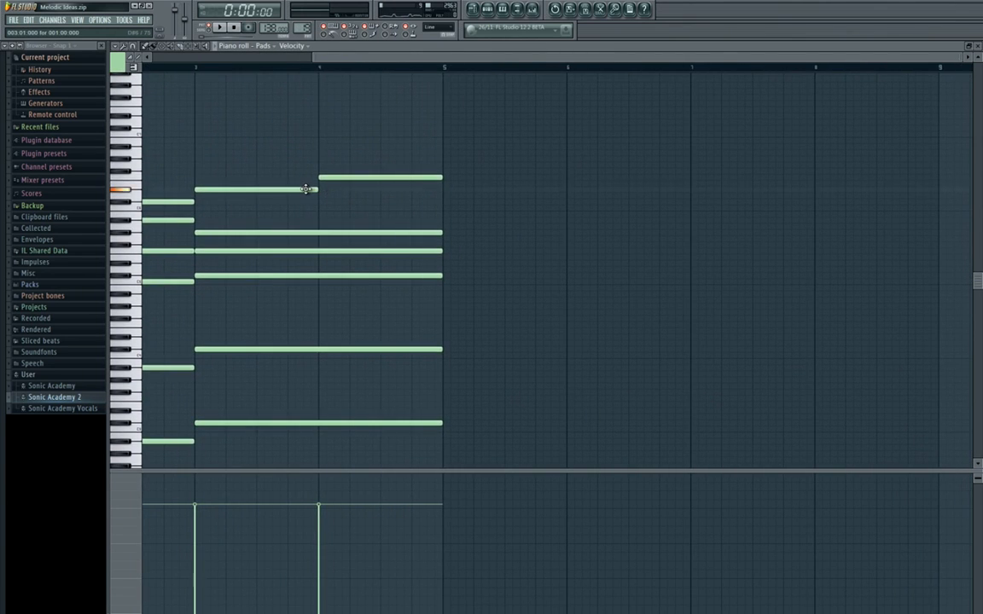
click(325, 183)
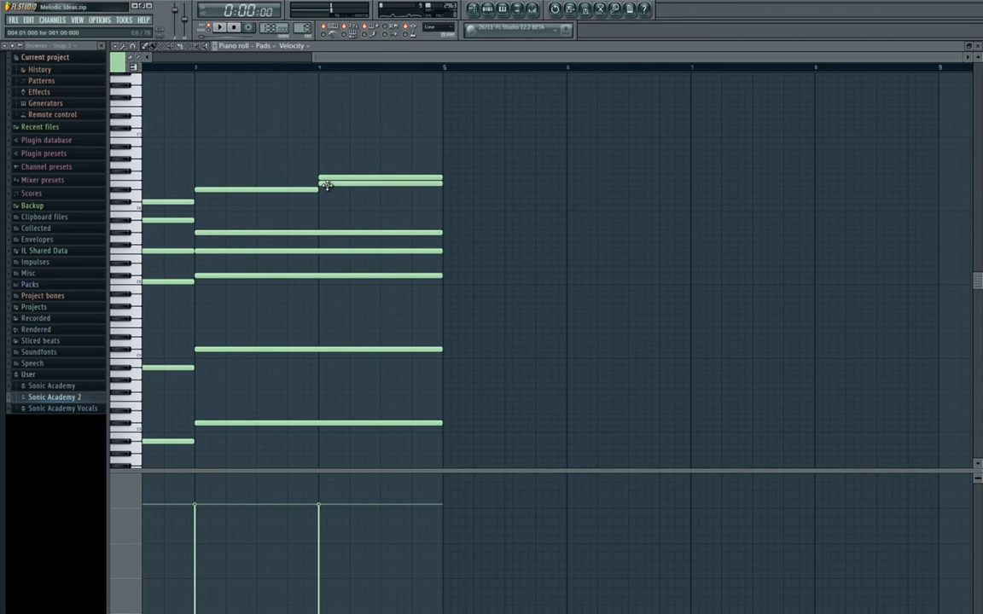
right_click(330, 184)
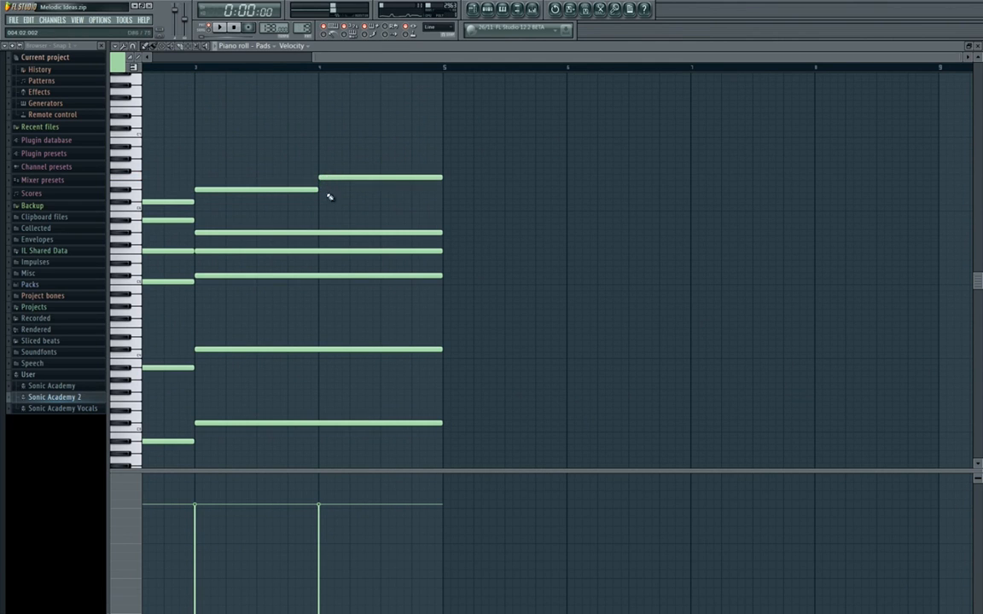
Play back the full four-bar pad progression from the start.
drag(389, 226, 564, 231)
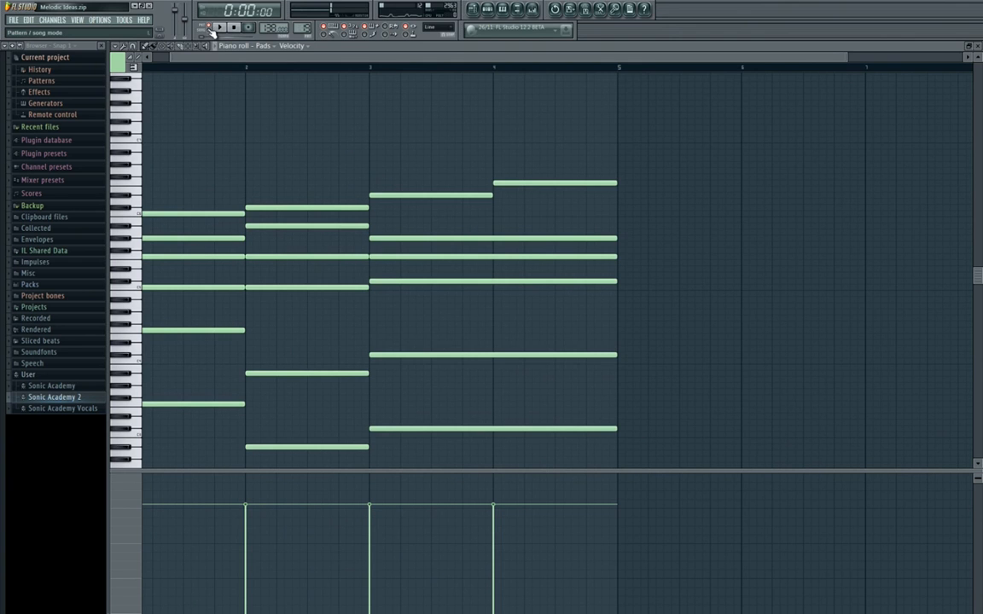
click(209, 29)
click(209, 29)
drag(413, 212, 432, 153)
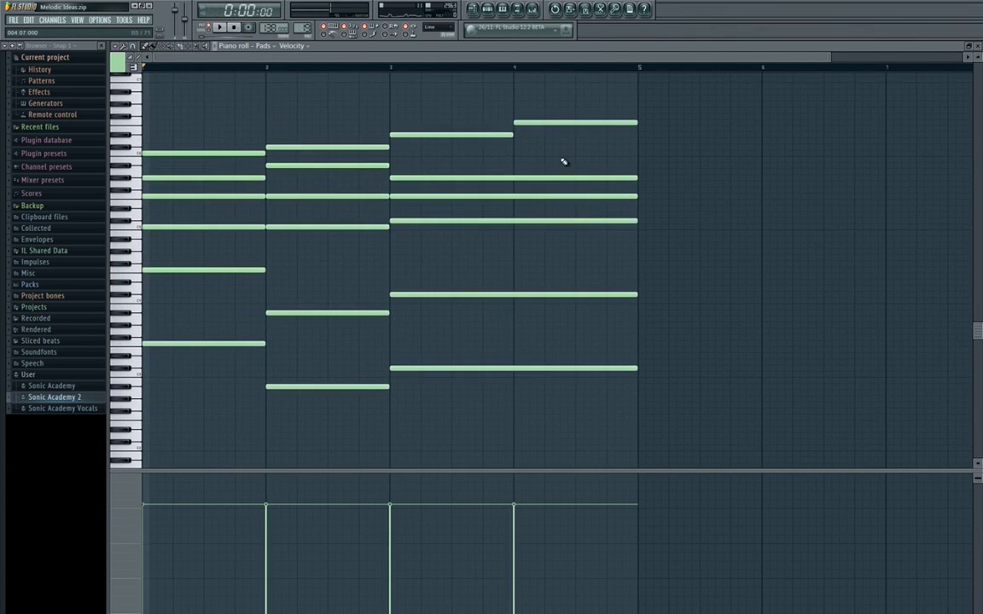
key(space)
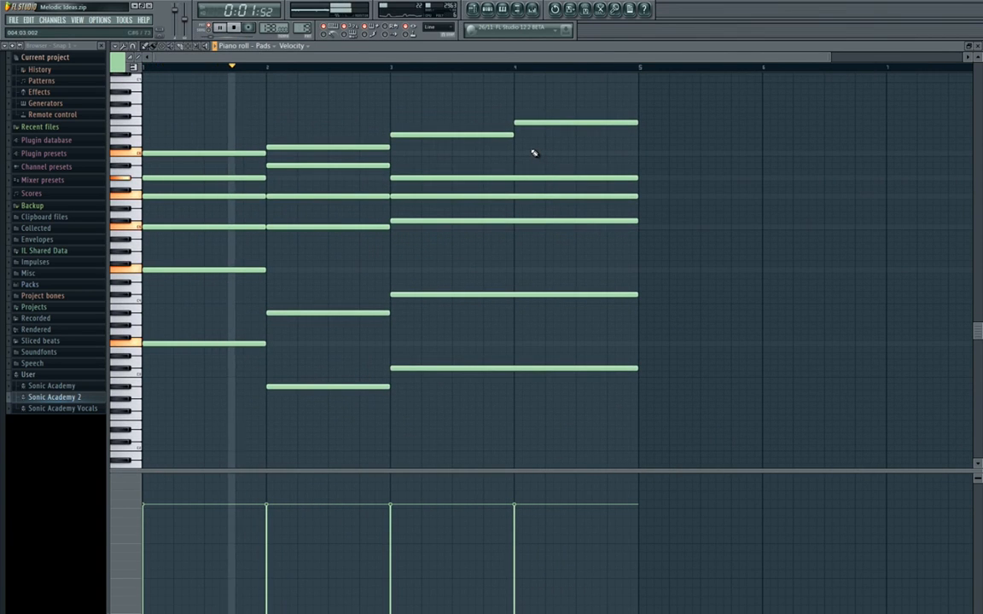
drag(531, 154, 457, 174)
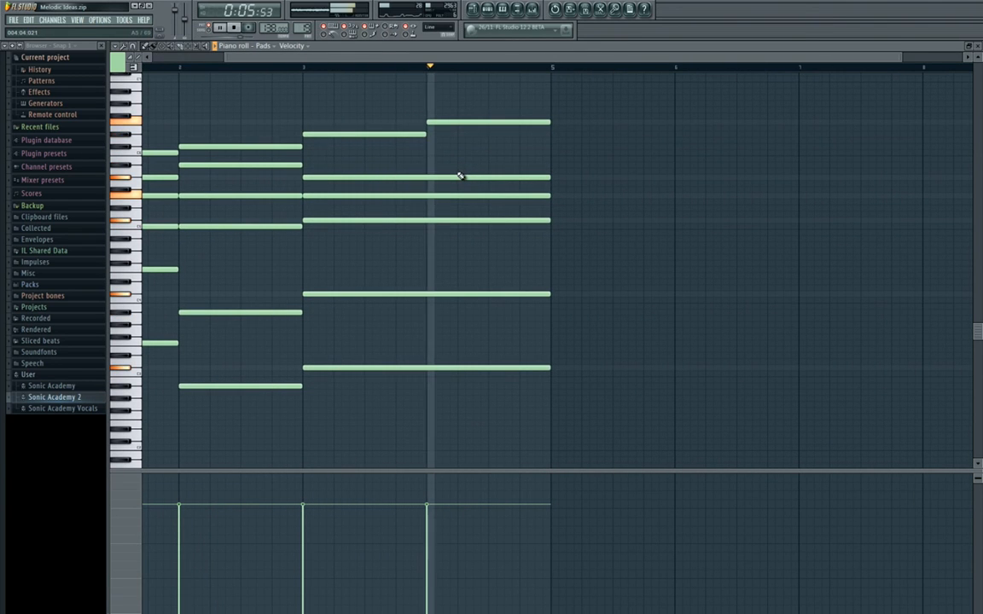
Stop playback and paste a copy of the bar 1 chord into bar 5.
key(space)
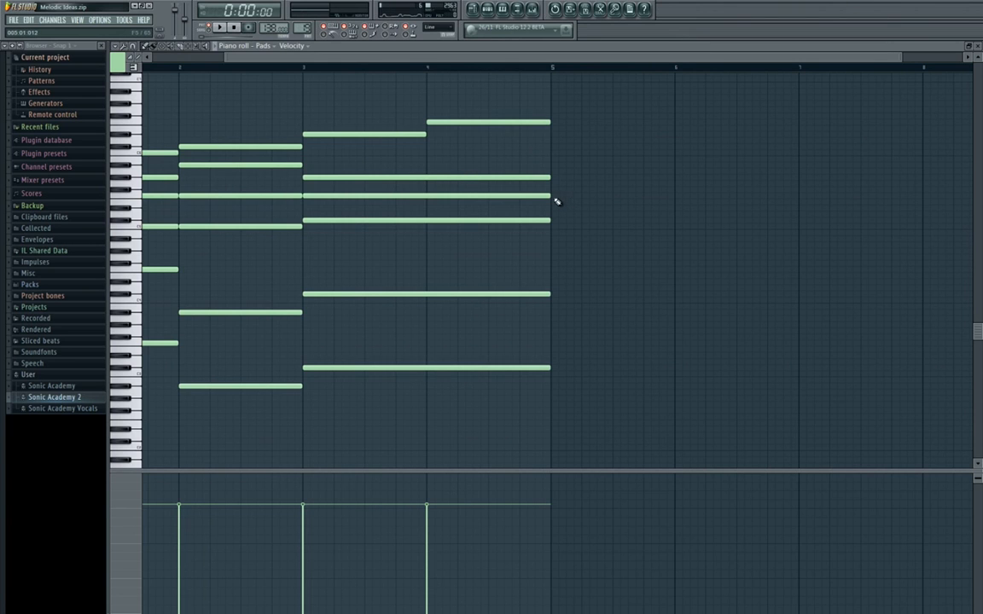
drag(500, 196, 588, 205)
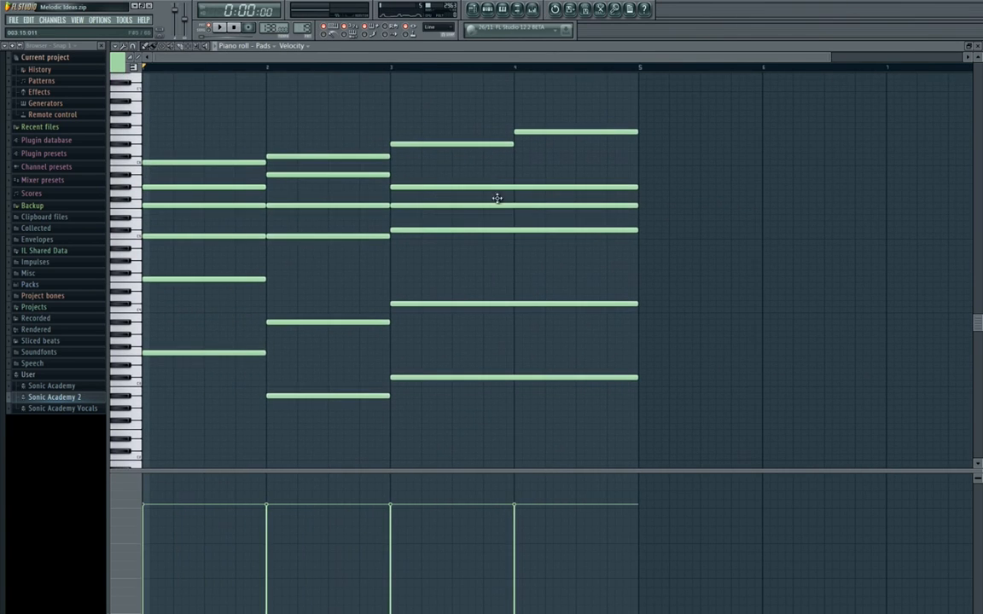
drag(191, 131, 219, 452)
drag(795, 291, 706, 323)
key(ctrl+v)
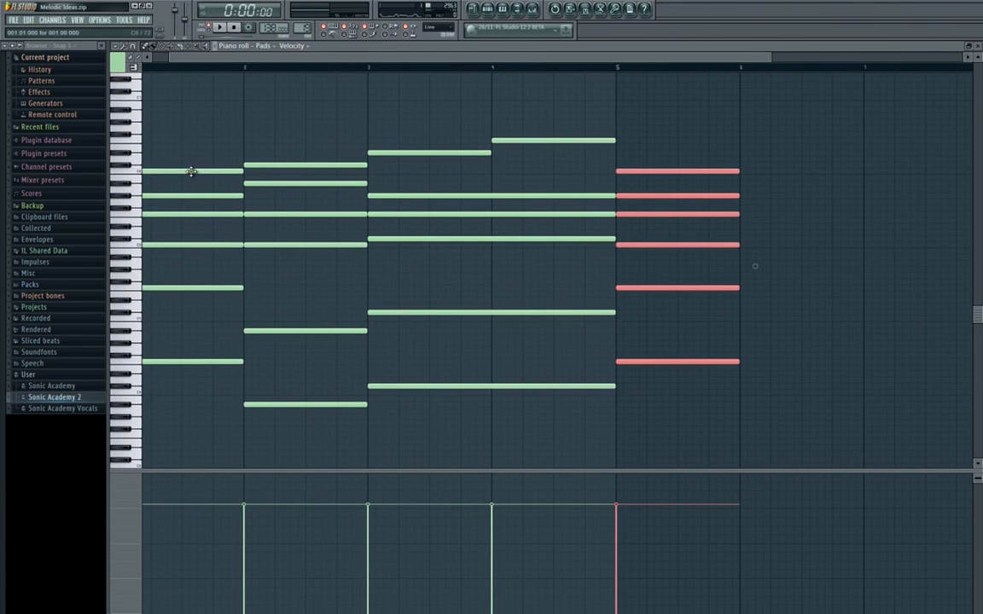
Add one-bar D#3 and D#4 bass notes in bar 6 and play them back.
drag(282, 180, 305, 187)
drag(680, 194, 406, 192)
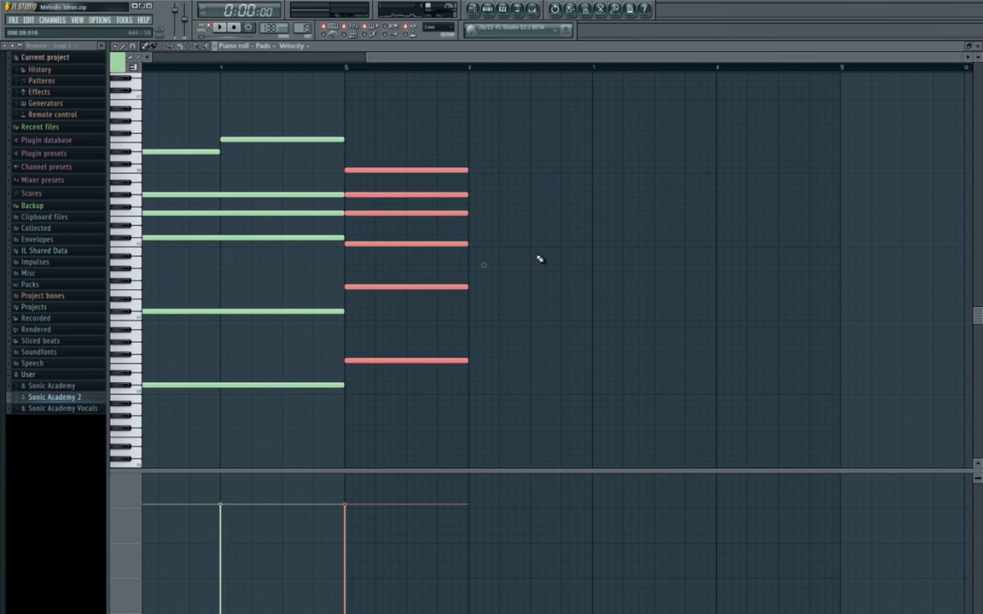
drag(462, 355, 693, 340)
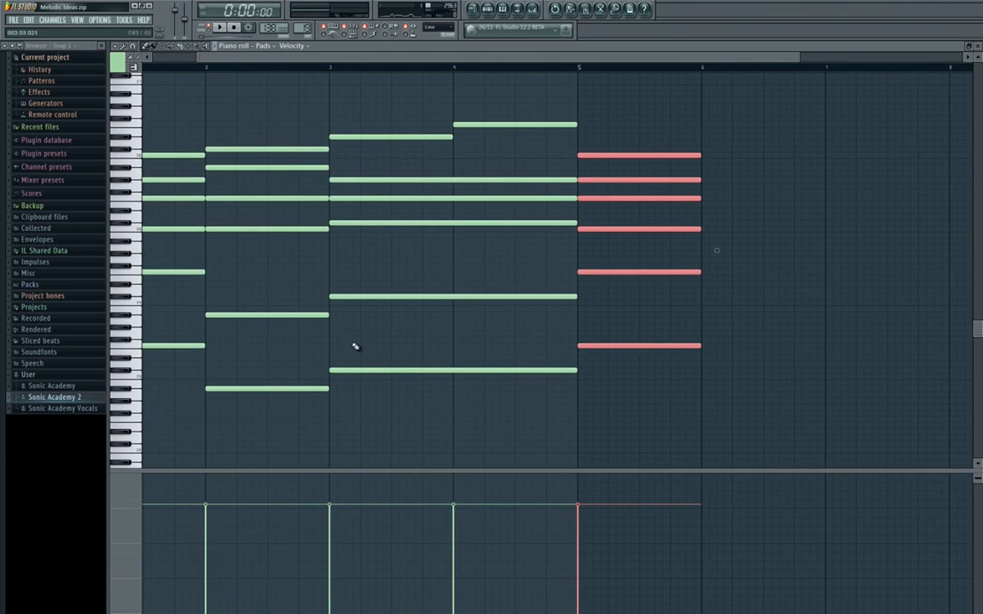
drag(517, 391, 174, 366)
drag(384, 350, 311, 362)
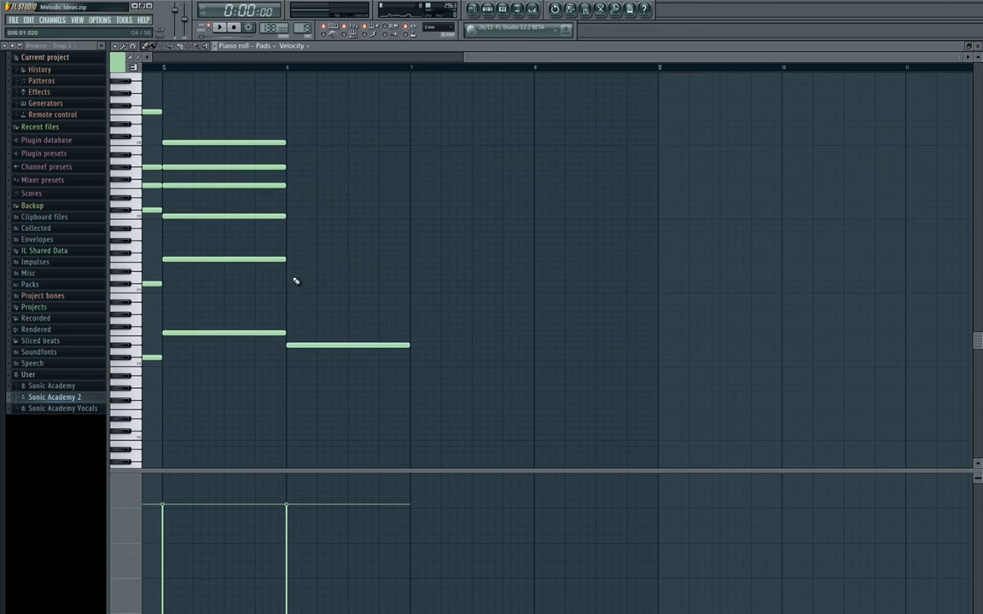
key(space)
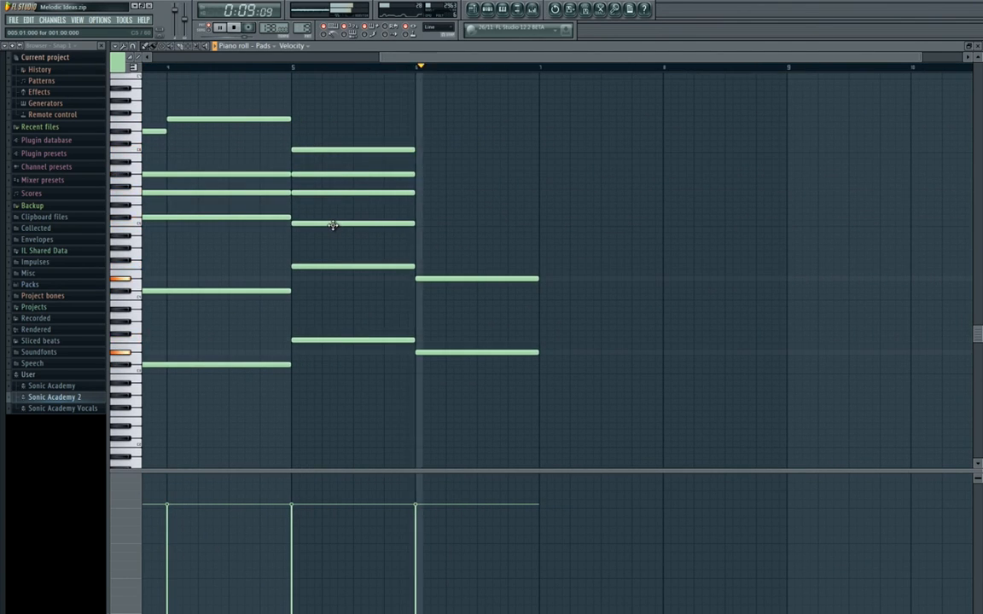
key(space)
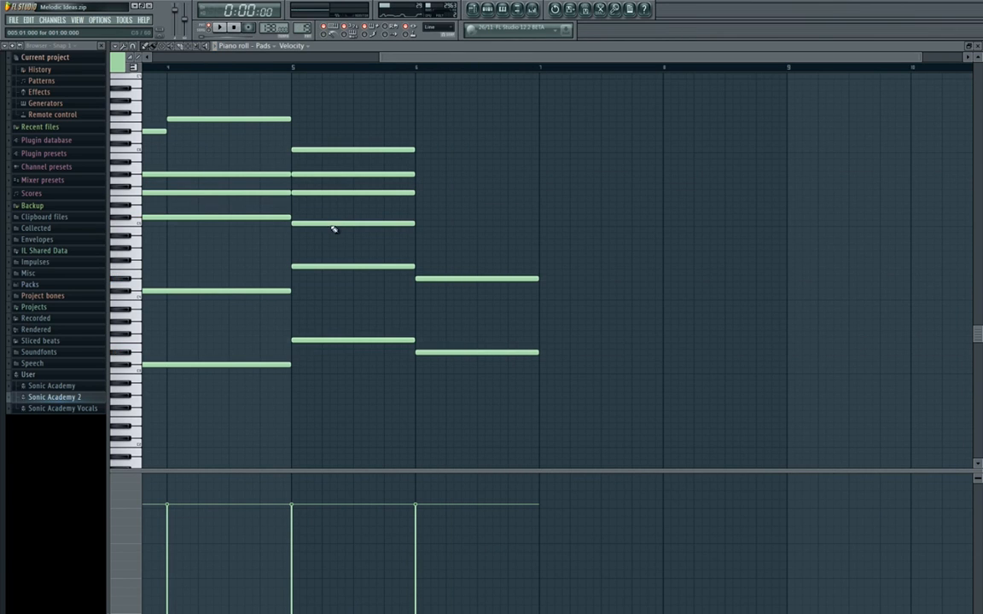
Add C#3 and C#4 bass notes at bar 7, each two bars long.
drag(559, 332, 389, 303)
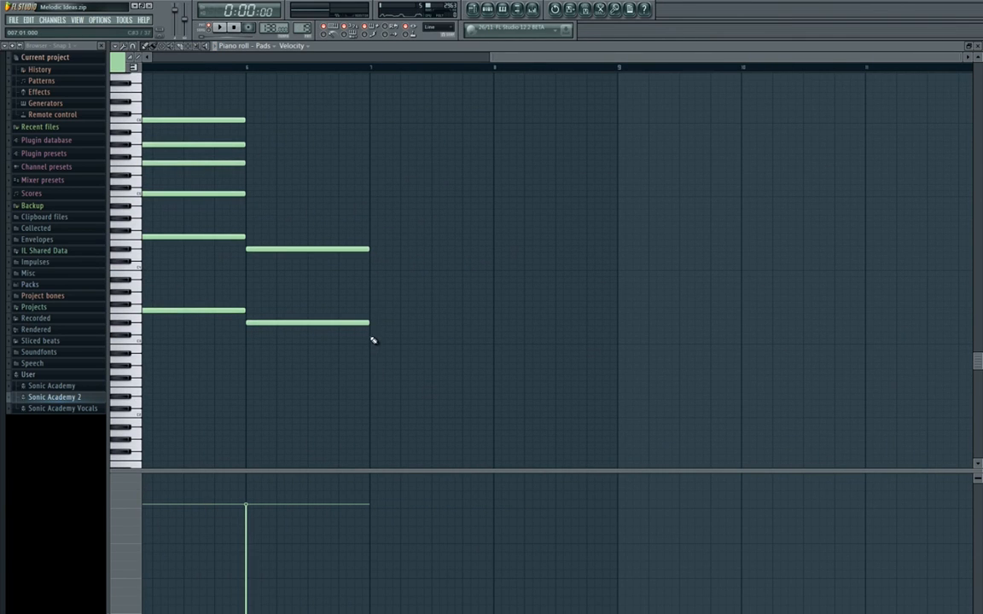
click(373, 338)
click(373, 264)
drag(562, 280, 361, 281)
drag(543, 193, 746, 328)
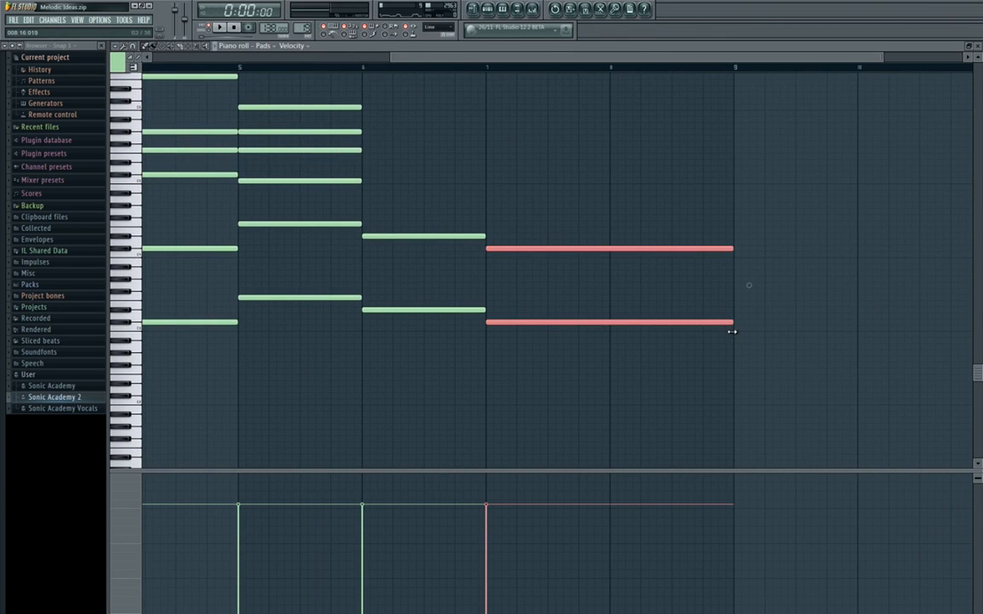
Add an A#5 note at bar 6 as the chord's top voice and set its length to one bar.
drag(324, 264, 693, 273)
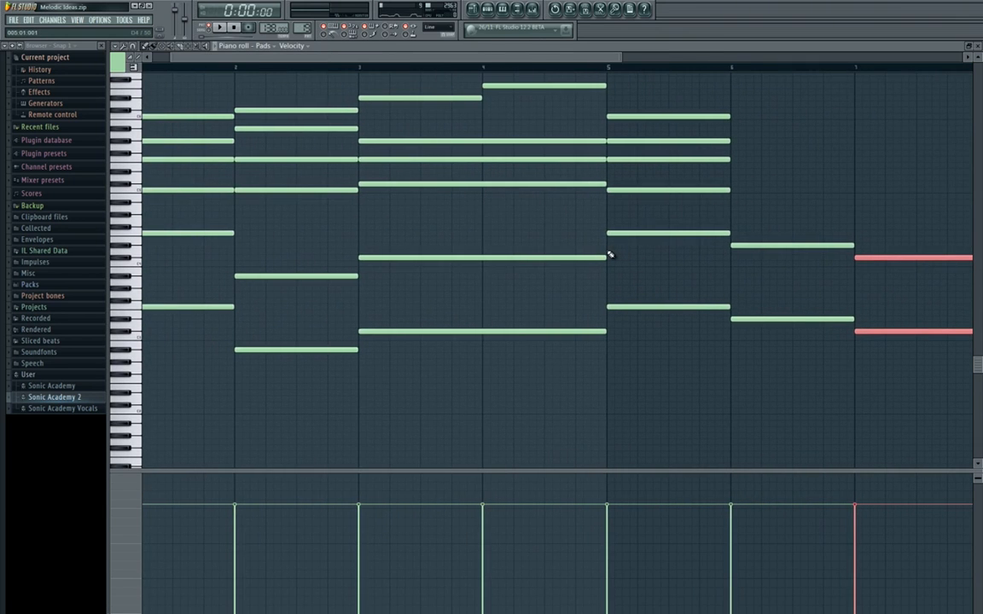
drag(610, 254, 287, 305)
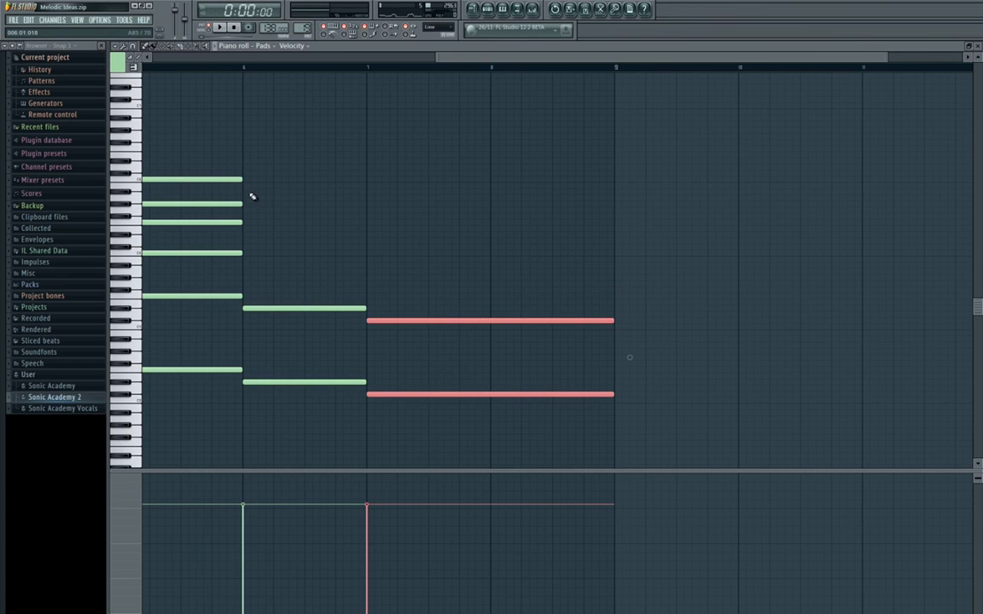
drag(245, 197, 441, 207)
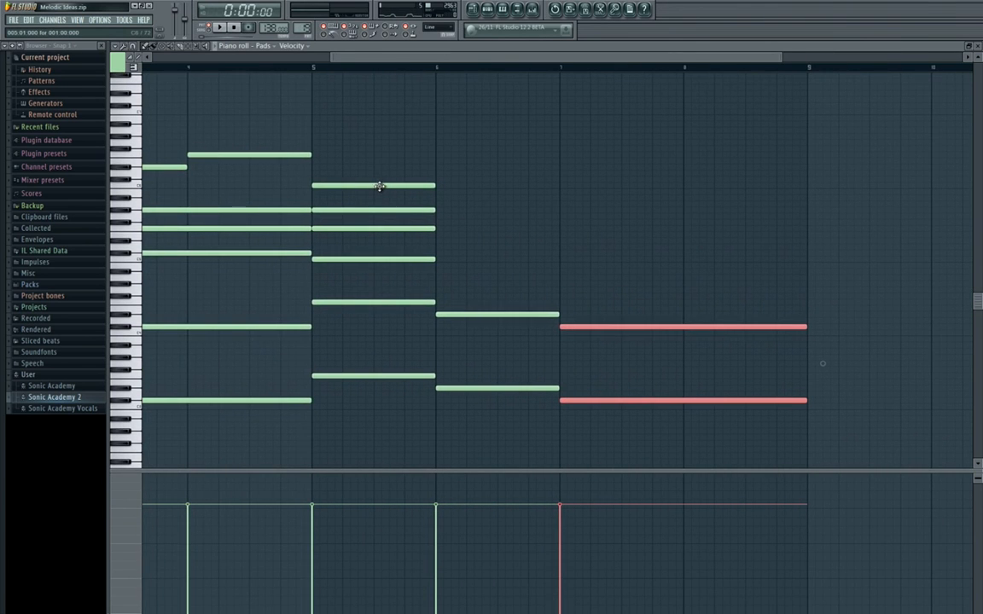
click(446, 199)
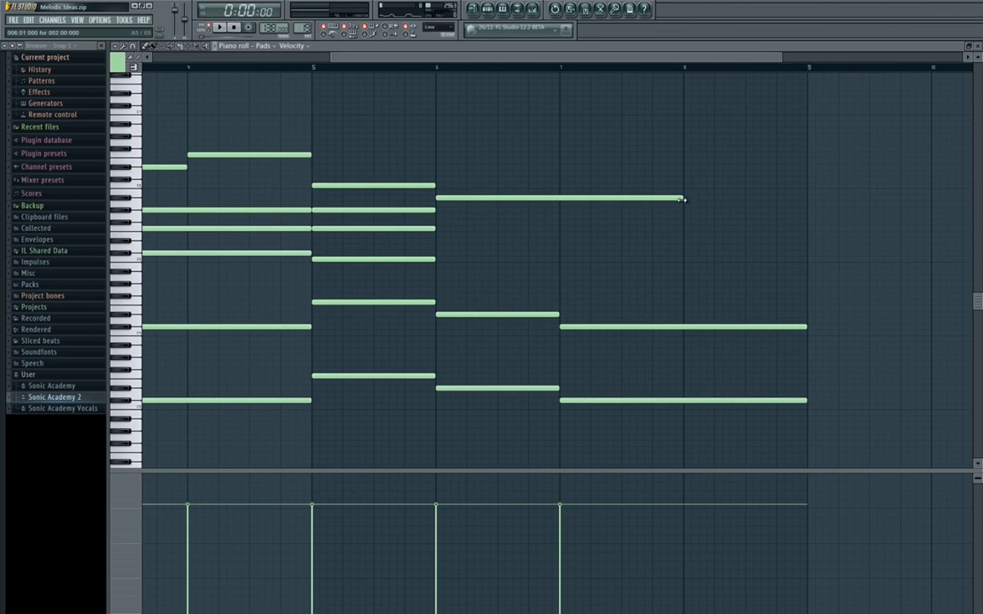
drag(683, 199, 560, 206)
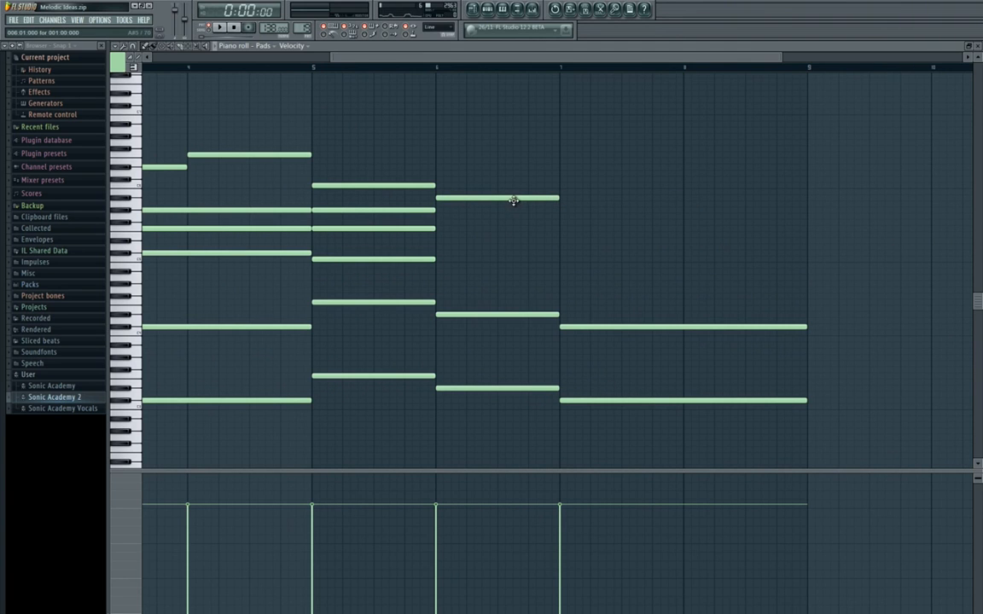
Fill the bar 6 chord with one-bar G5 and D#5 notes and play back the second half of the progression.
drag(501, 229, 348, 232)
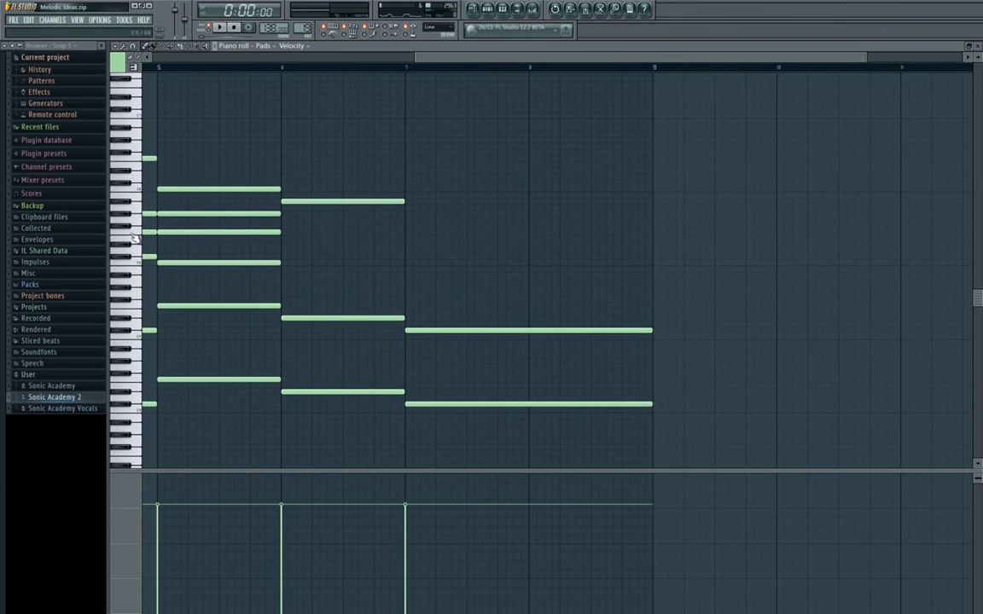
click(283, 221)
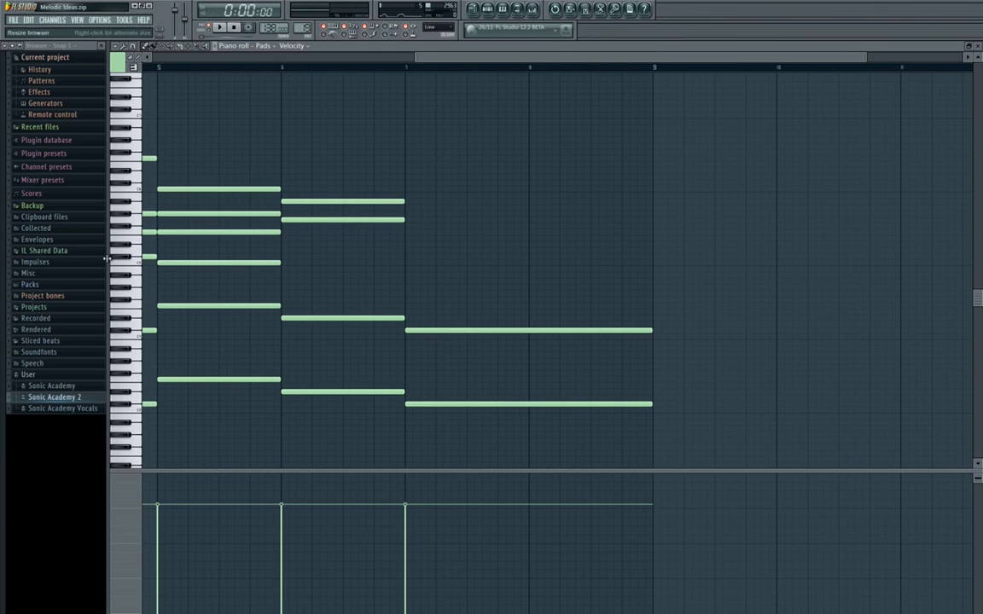
click(284, 244)
key(space)
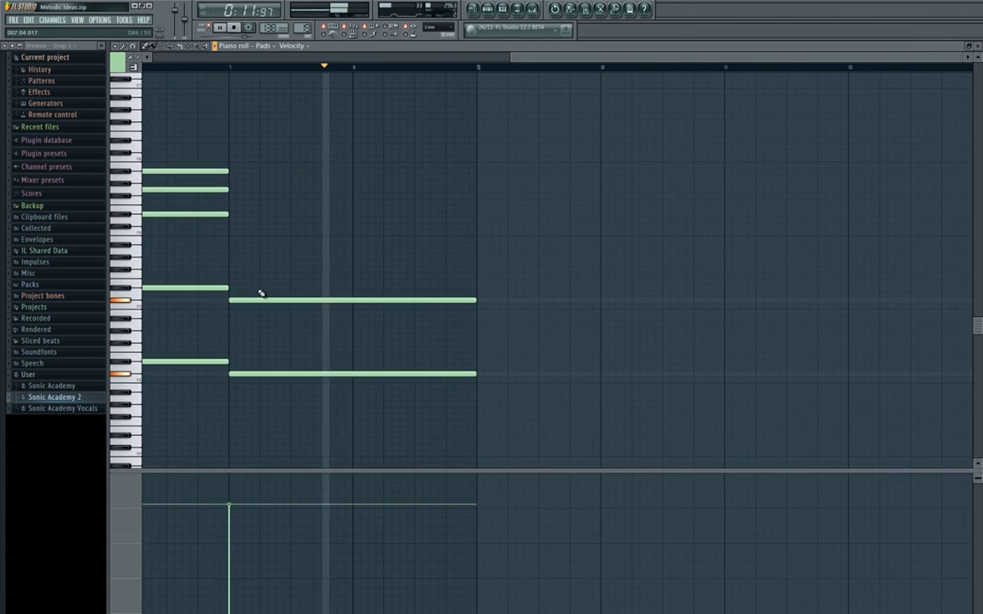
key(space)
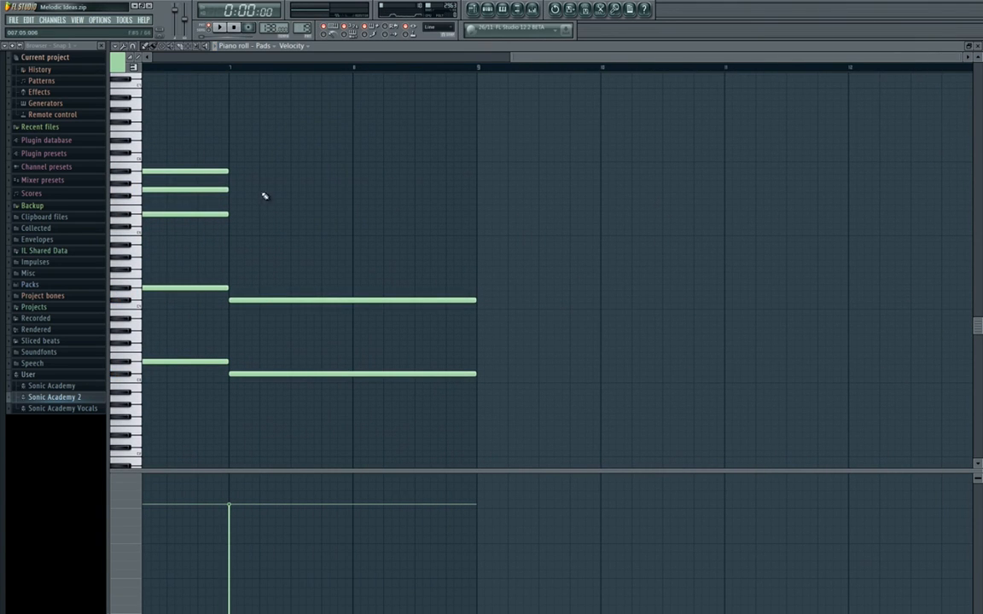
Add a one-bar G#5 note at bar 7 above the C#4 note.
drag(260, 230, 386, 231)
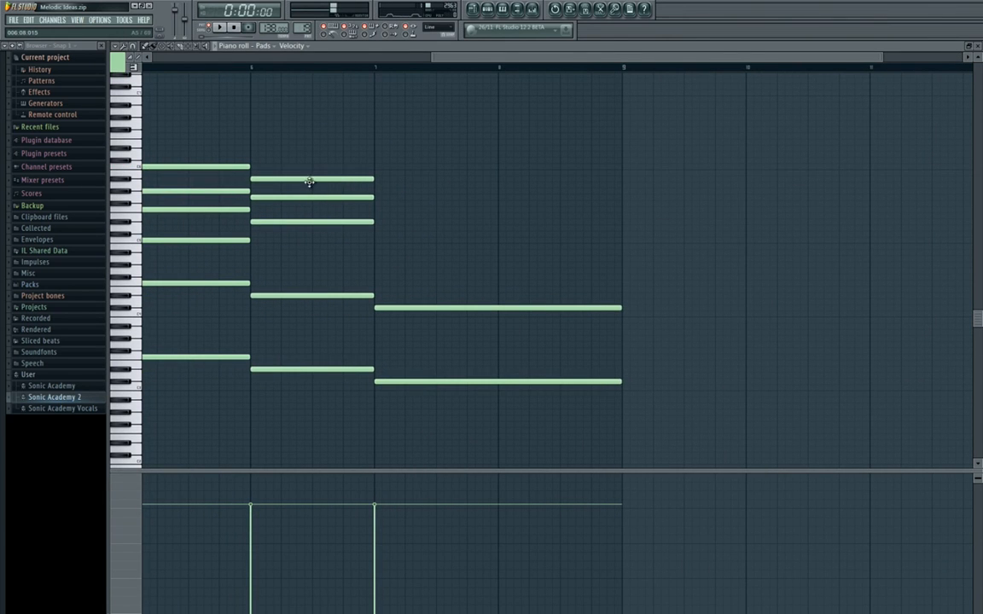
click(380, 199)
drag(381, 199, 380, 191)
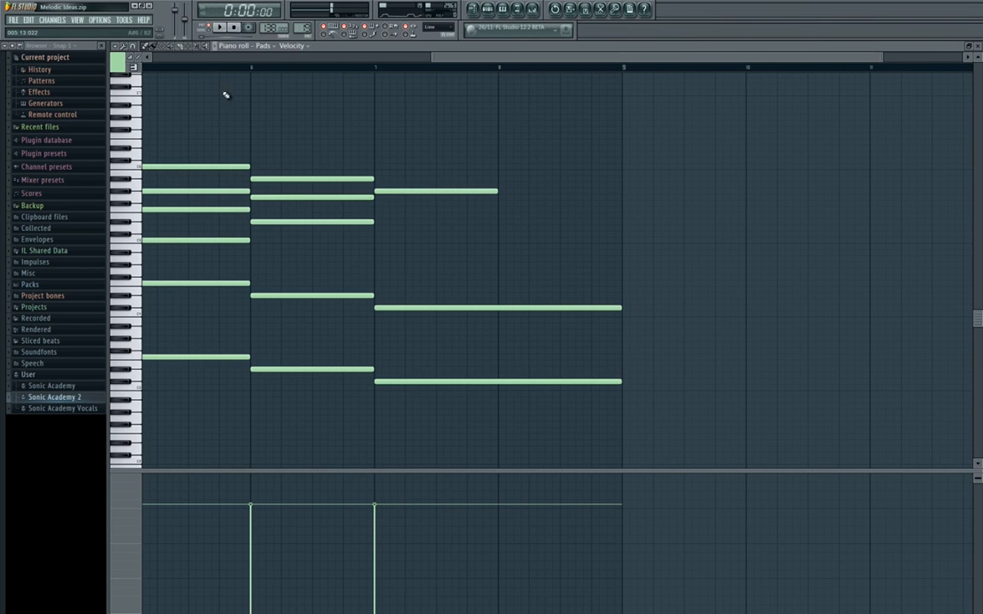
drag(265, 185, 292, 172)
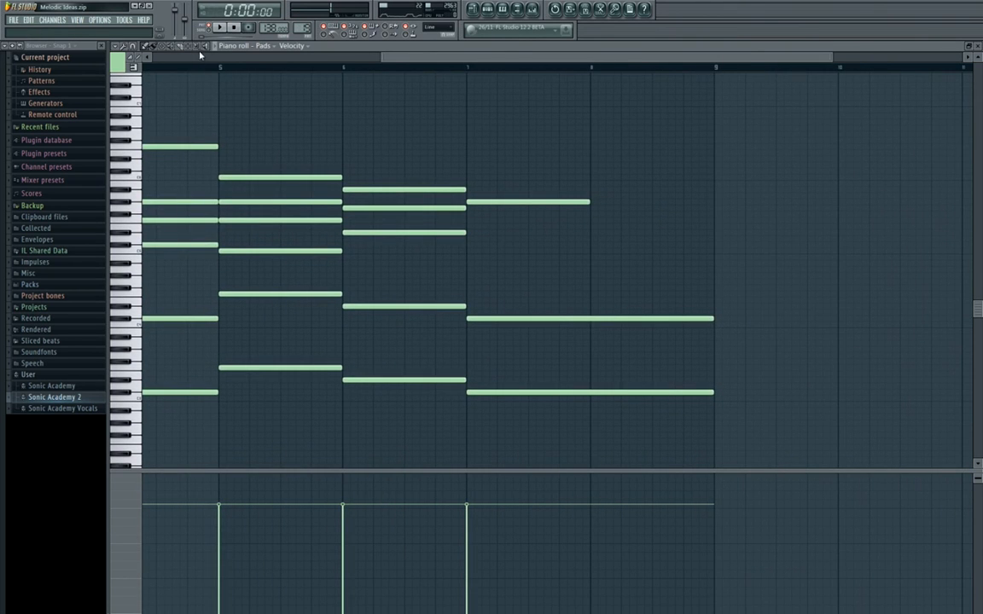
drag(157, 161, 187, 151)
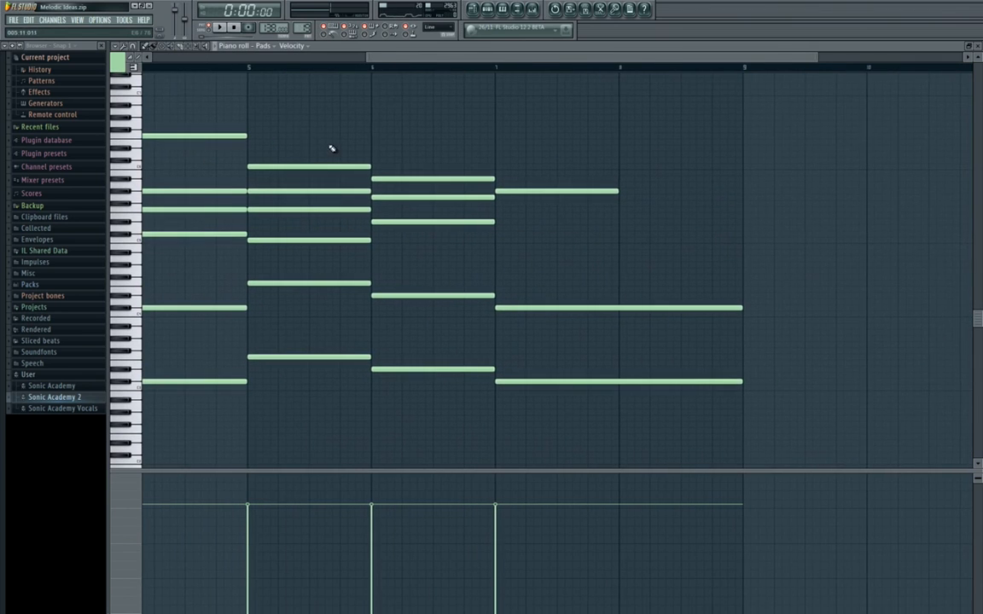
drag(335, 202, 196, 88)
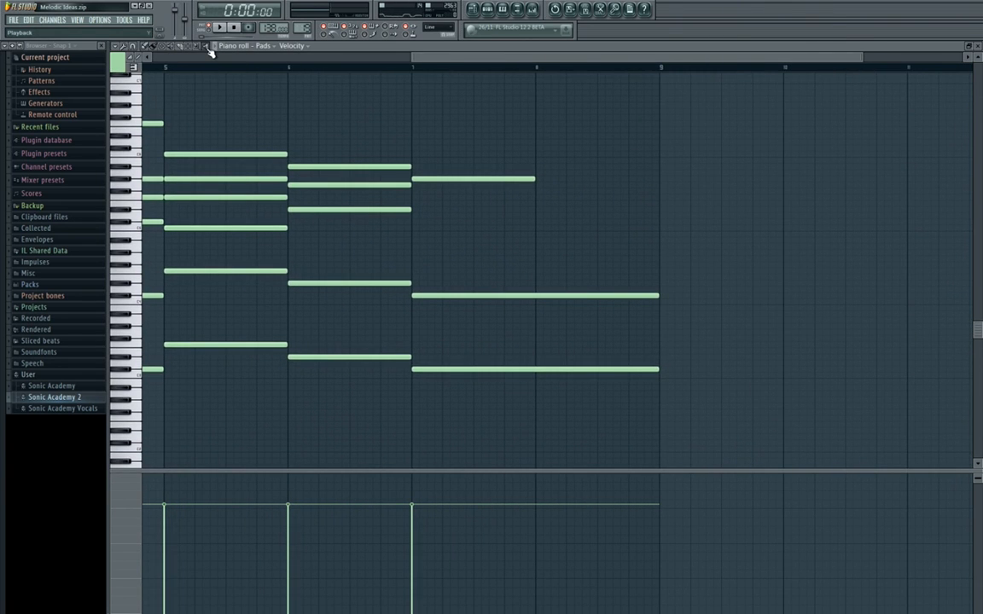
click(239, 181)
drag(239, 181, 450, 218)
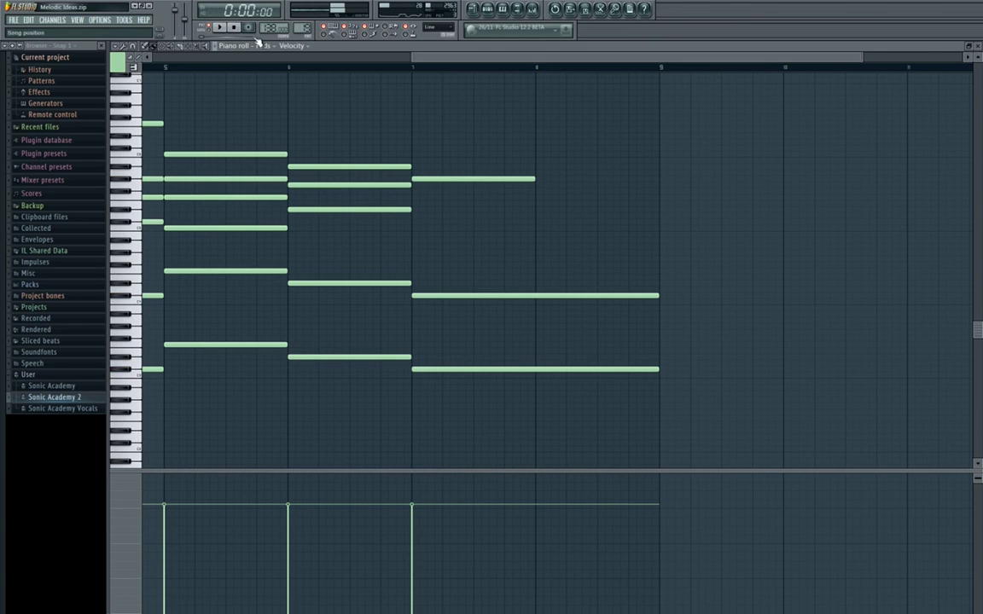
Run one of the project macros and lengthen the G#5 note at bar 7 to two bars.
click(124, 19)
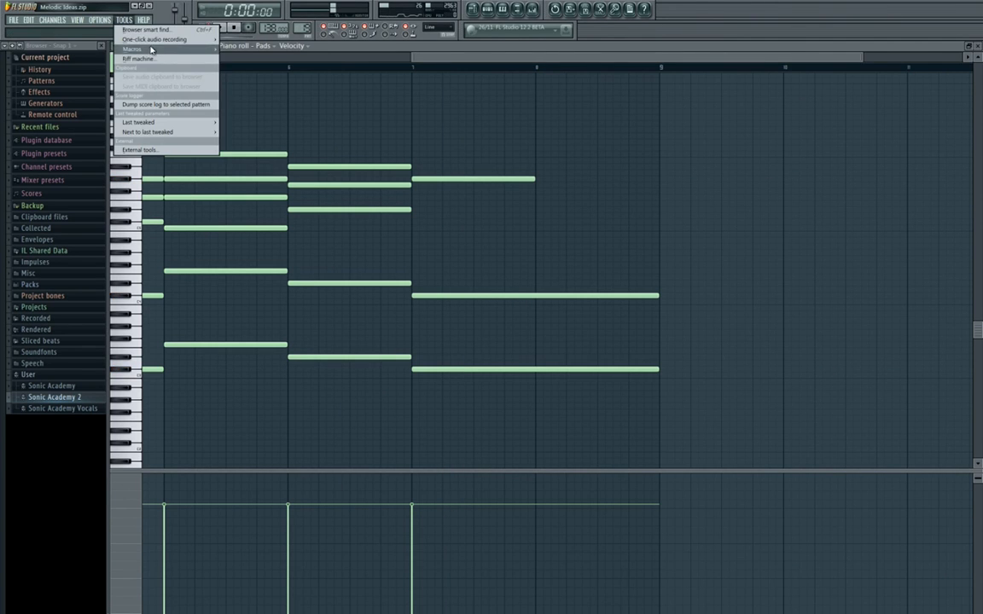
mouse_move(162, 49)
click(303, 134)
drag(412, 180, 276, 199)
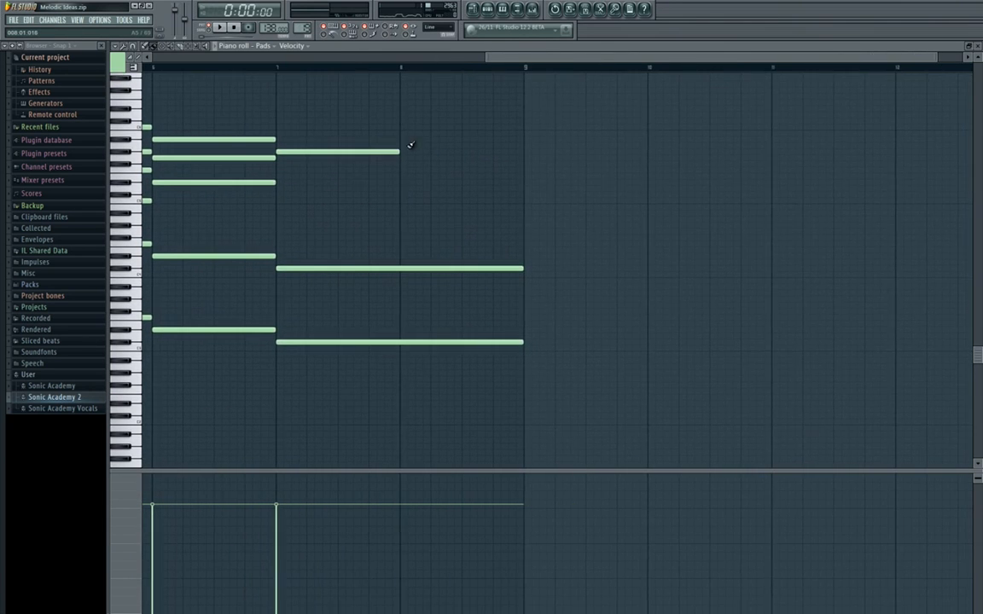
drag(397, 152, 533, 164)
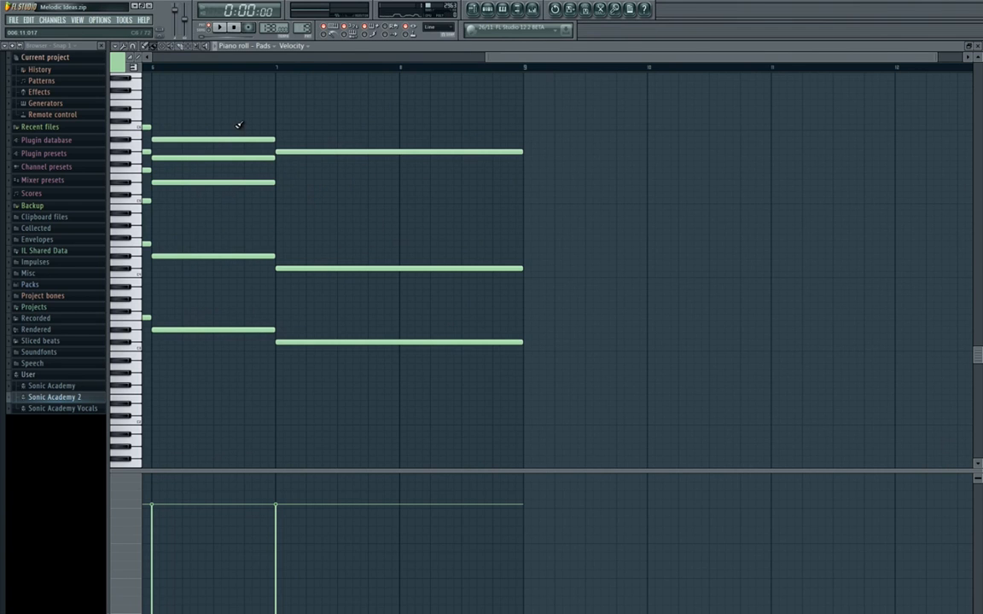
Try lowering the D#5 note in bar 6 and the top note of bar 7 to C#5, and undo the changes.
mouse_move(324, 166)
mouse_down()
mouse_move(212, 162)
mouse_move(195, 168)
mouse_move(237, 180)
mouse_move(186, 200)
mouse_up()
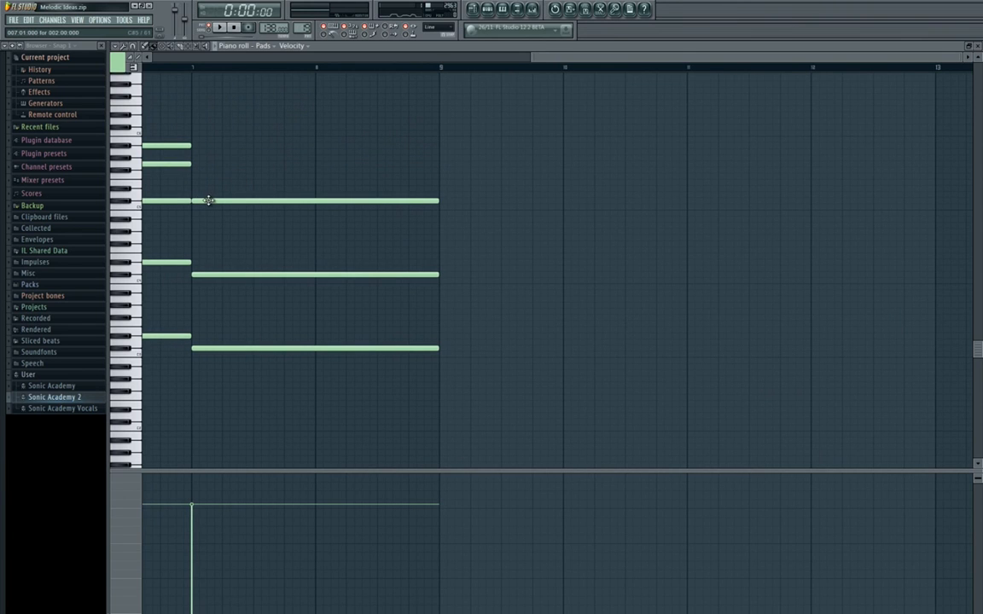
key(ctrl+alt+z)
key(ctrl+alt+z)
key(ctrl+z)
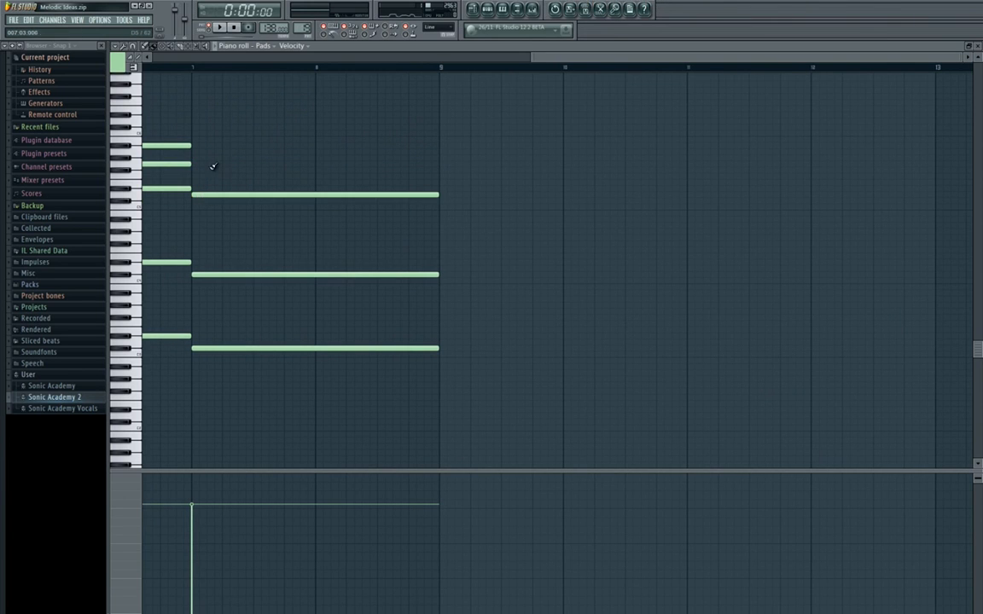
key(ctrl+z)
Move the top note of bar 7 to A#5 and add two-bar C#5 and F5 notes beneath it.
mouse_move(200, 159)
mouse_down()
mouse_move(196, 181)
mouse_move(202, 145)
mouse_up()
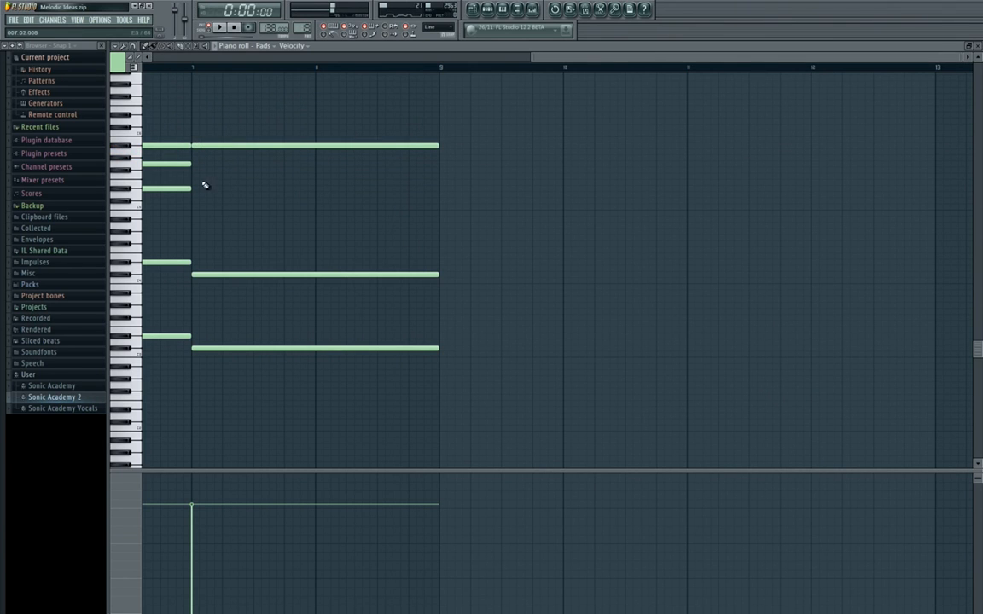
drag(205, 185, 175, 197)
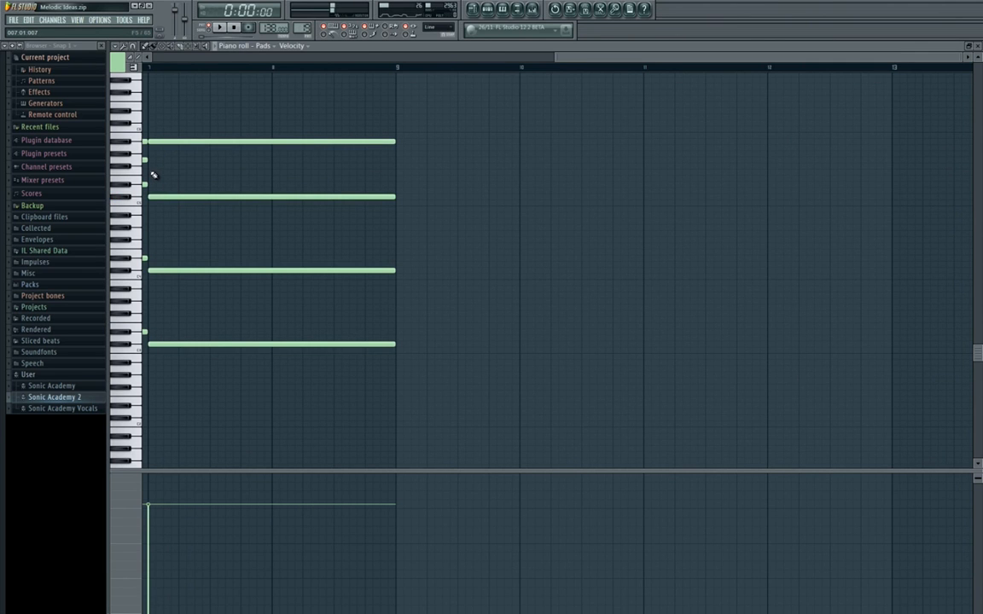
click(154, 162)
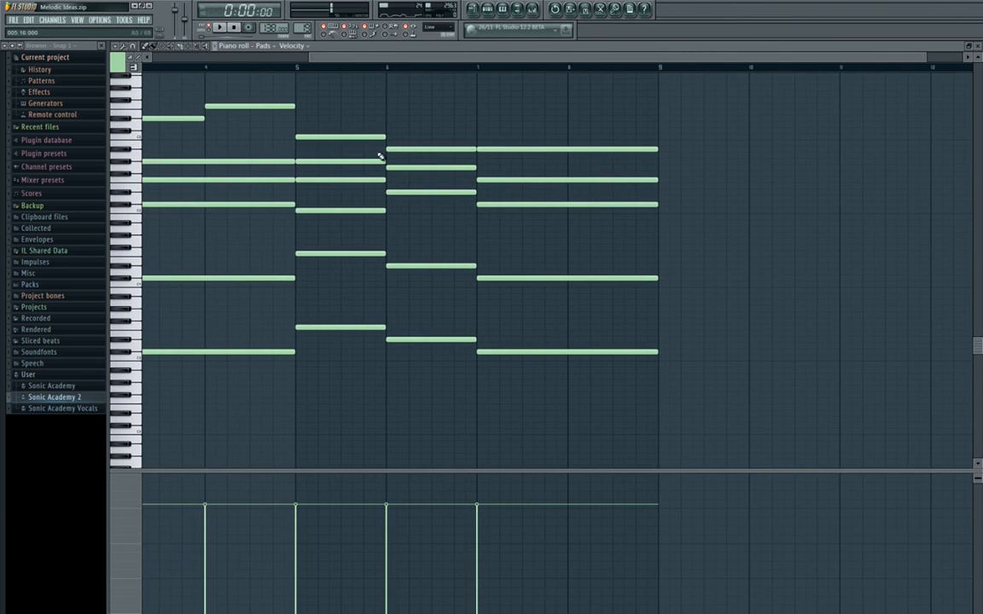
Play back the full eight-bar pad progression from the start with all eight bars in view.
key(space)
drag(251, 143, 557, 162)
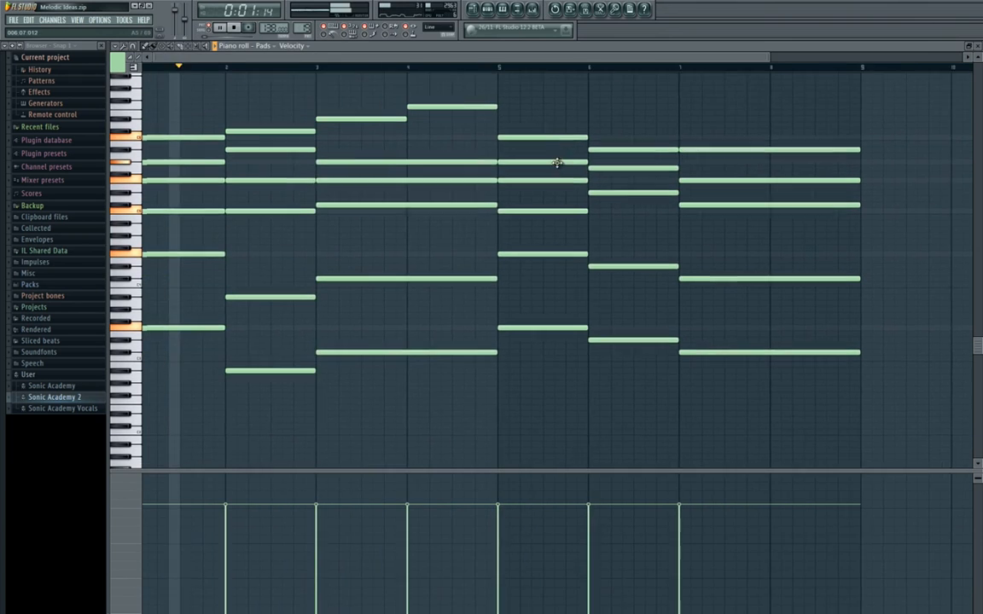
scroll(374, 157, down, 2)
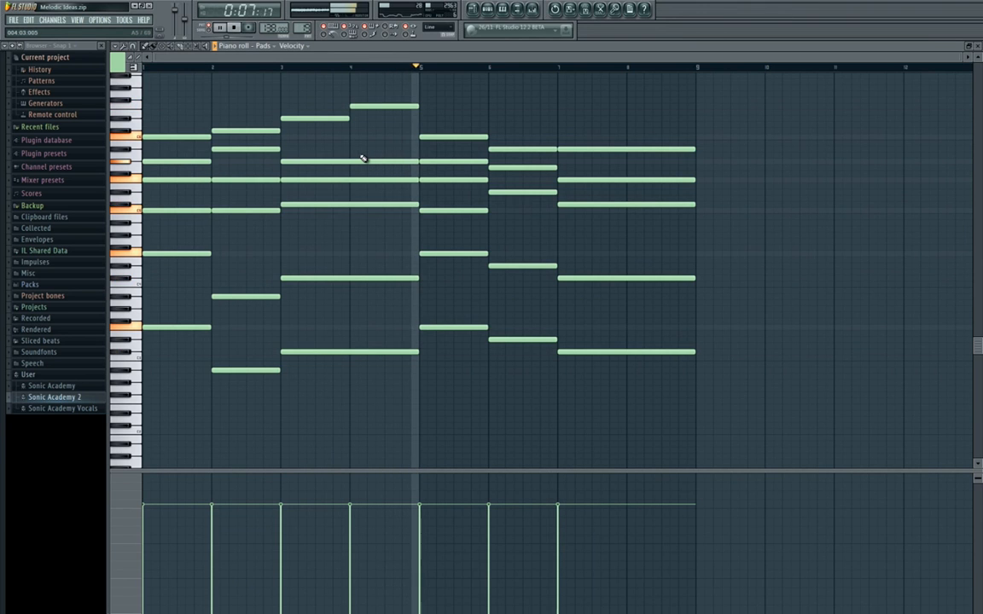
Lower the top note of bar 7 to G#5 and play the progression back from bar 6.
drag(587, 240, 418, 219)
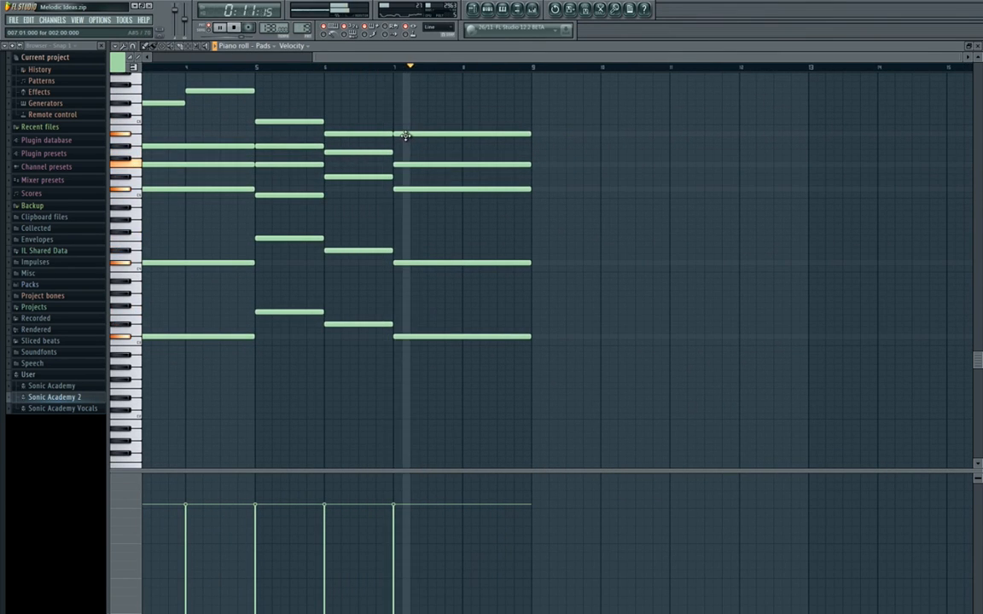
key(space)
drag(407, 137, 405, 149)
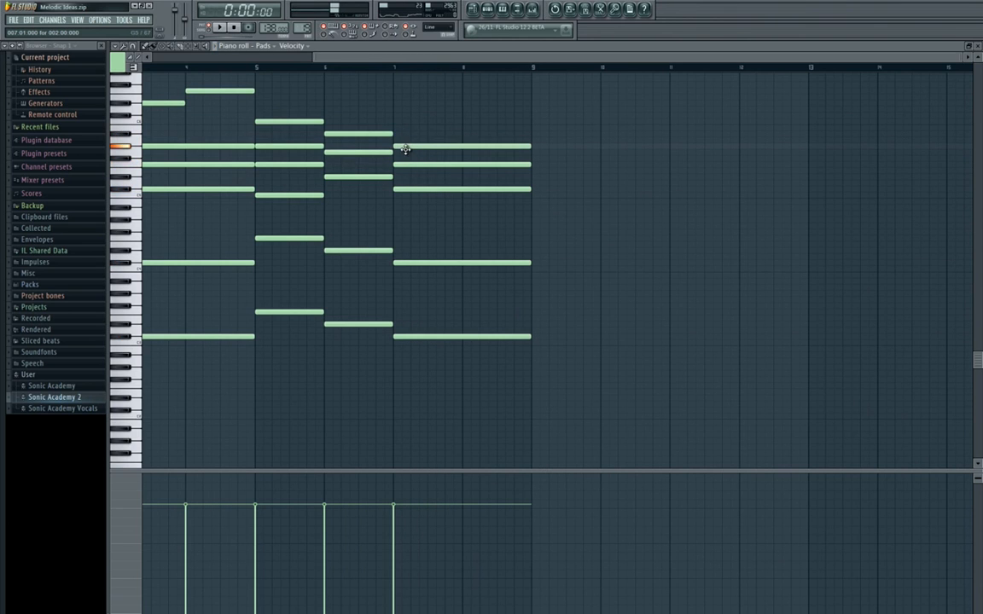
click(330, 68)
key(space)
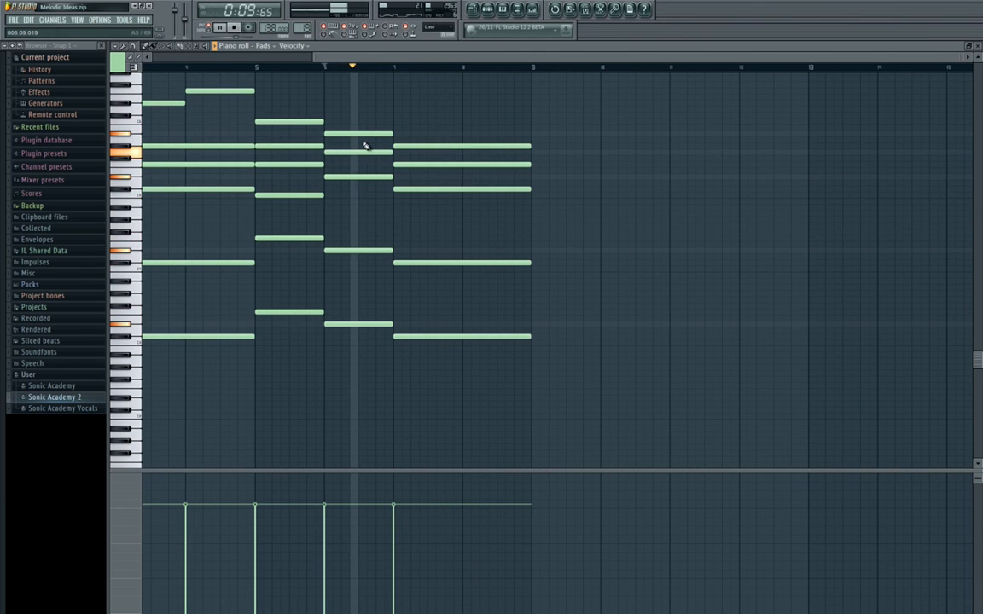
drag(366, 146, 577, 158)
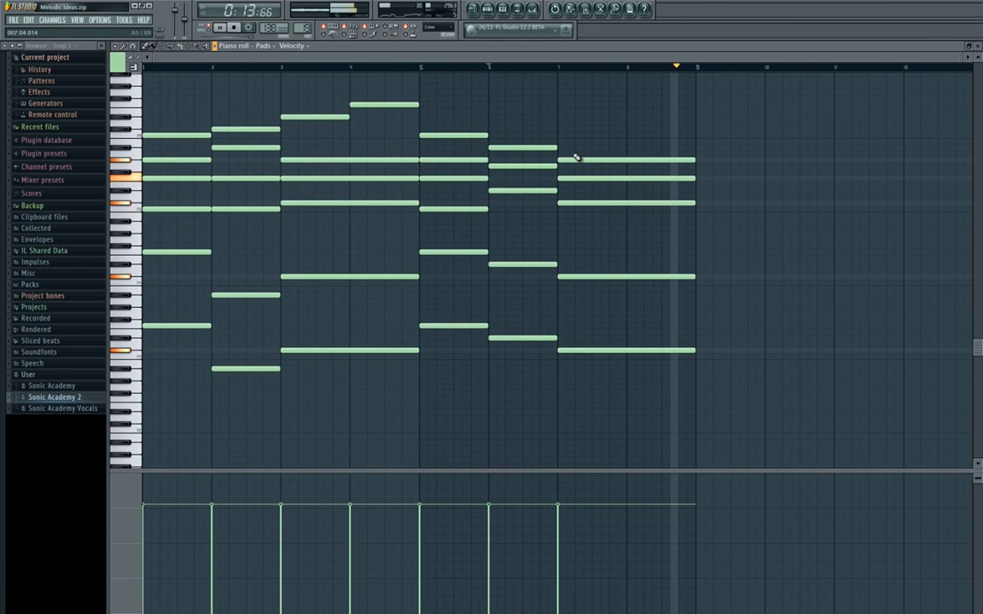
Check the Pads mixer track while the progression loops, and stop playback with the song position at the start.
key(F9)
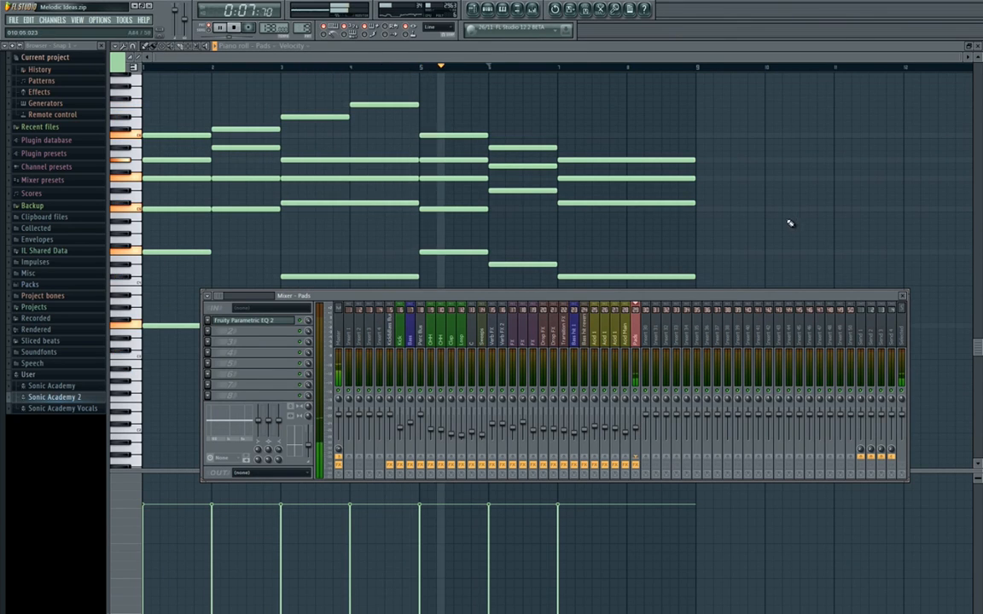
key(F9)
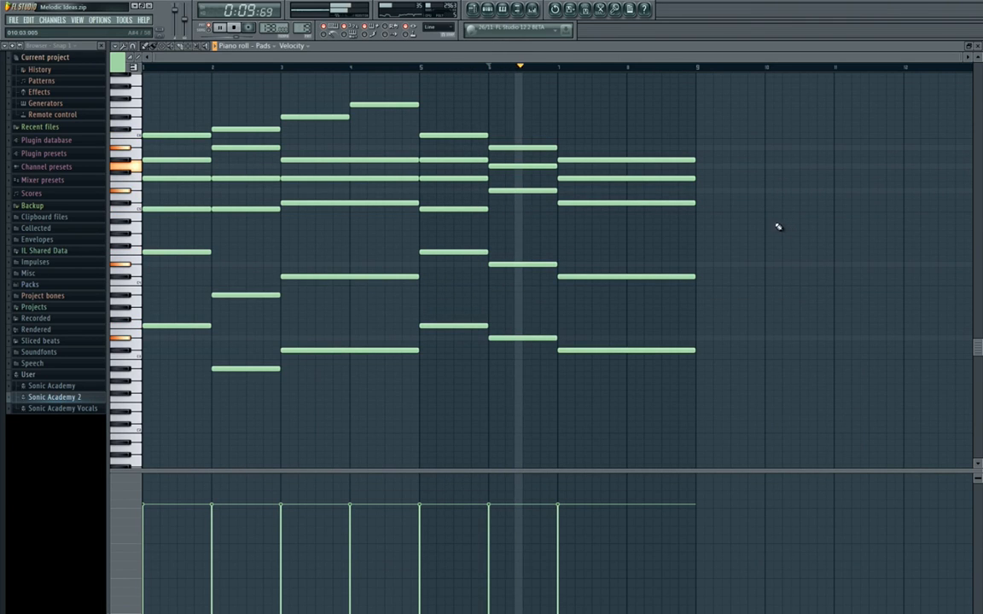
click(234, 29)
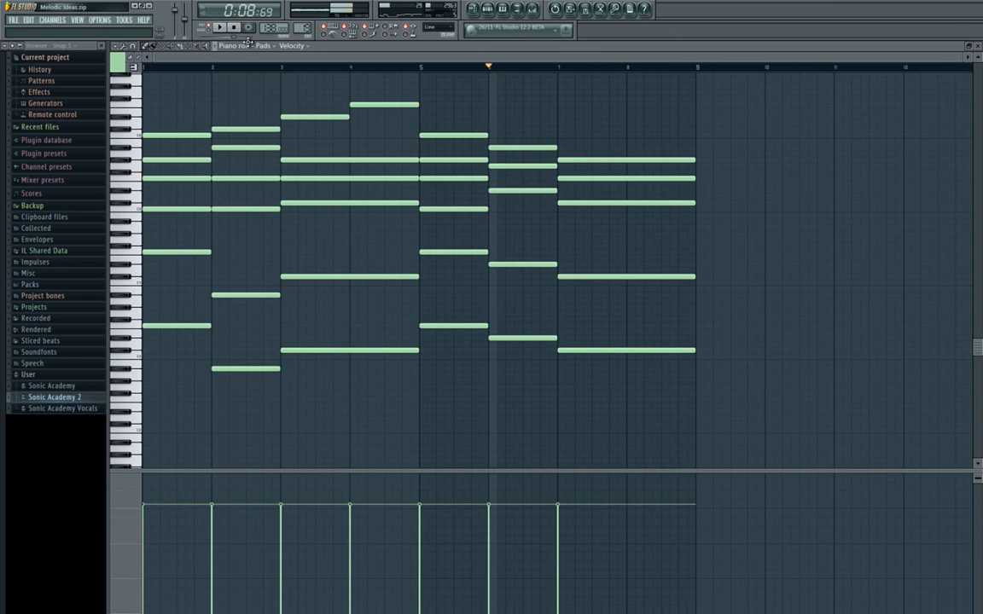
click(234, 27)
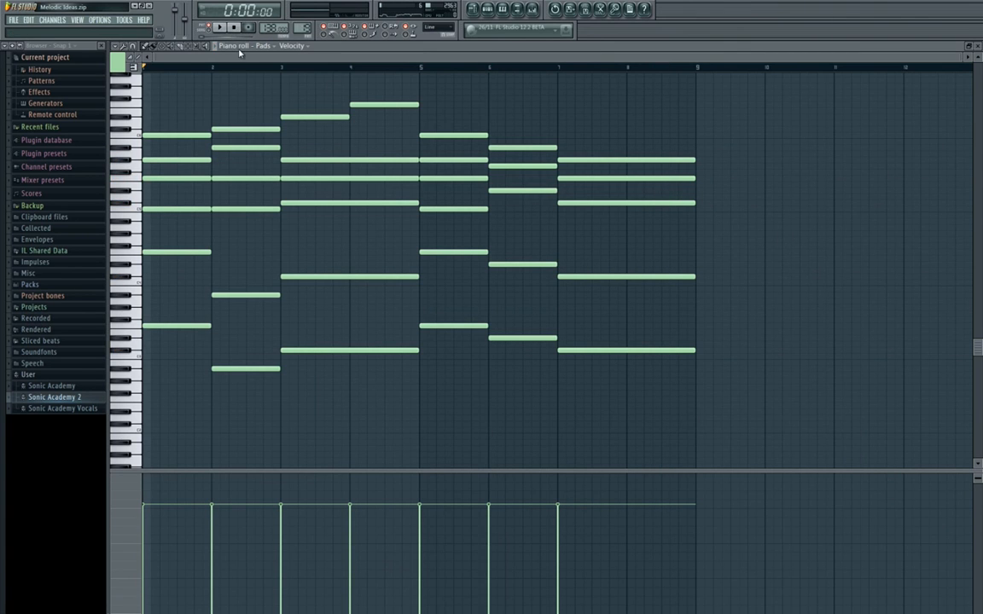
Examine the bass, chord and upper melody notes of the pad progression across all eight bars.
scroll(382, 266, up, 2)
scroll(268, 206, down, 2)
scroll(273, 212, up, 1)
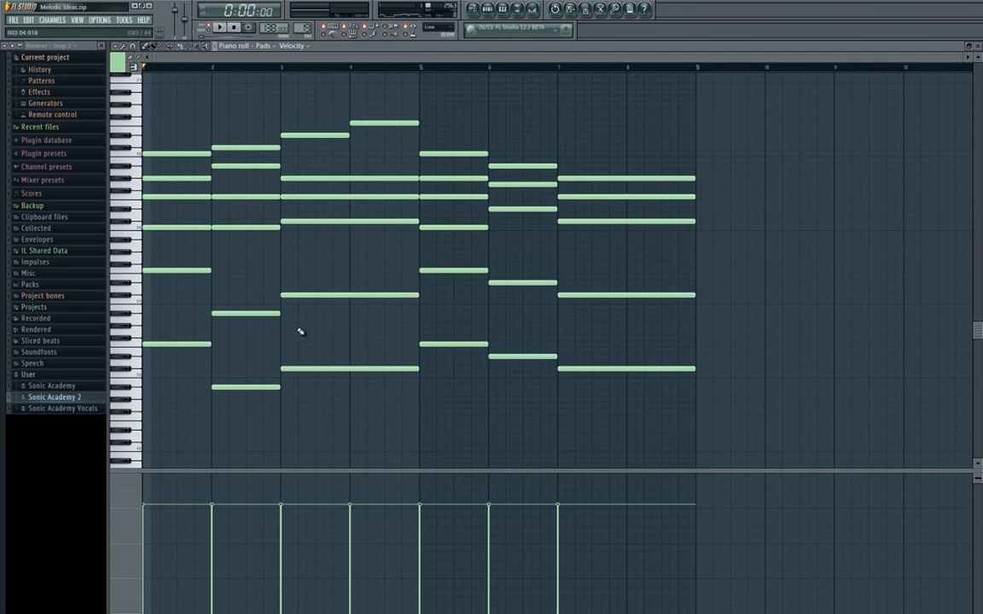
scroll(295, 332, up, 2)
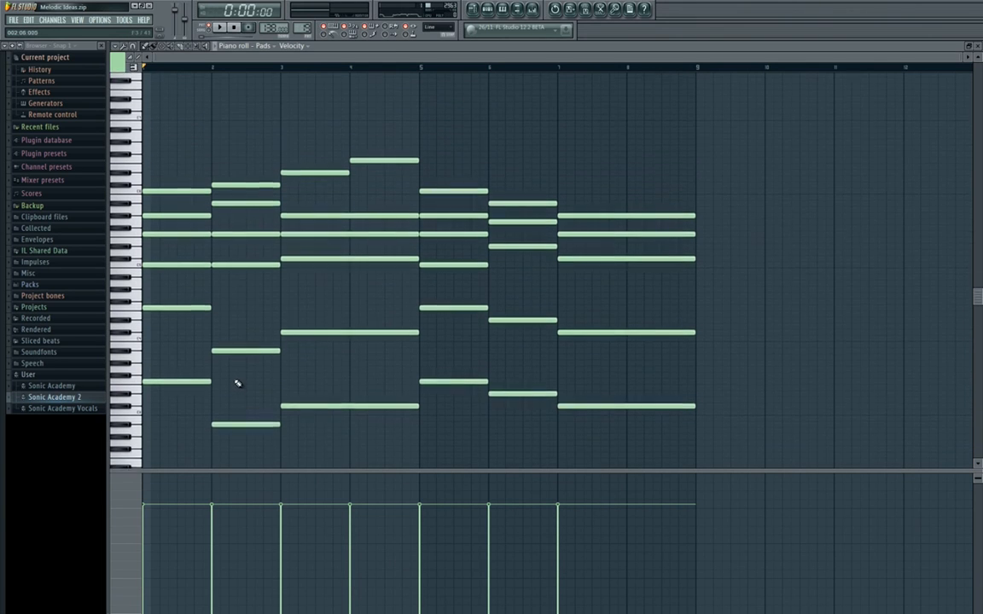
scroll(237, 384, down, 2)
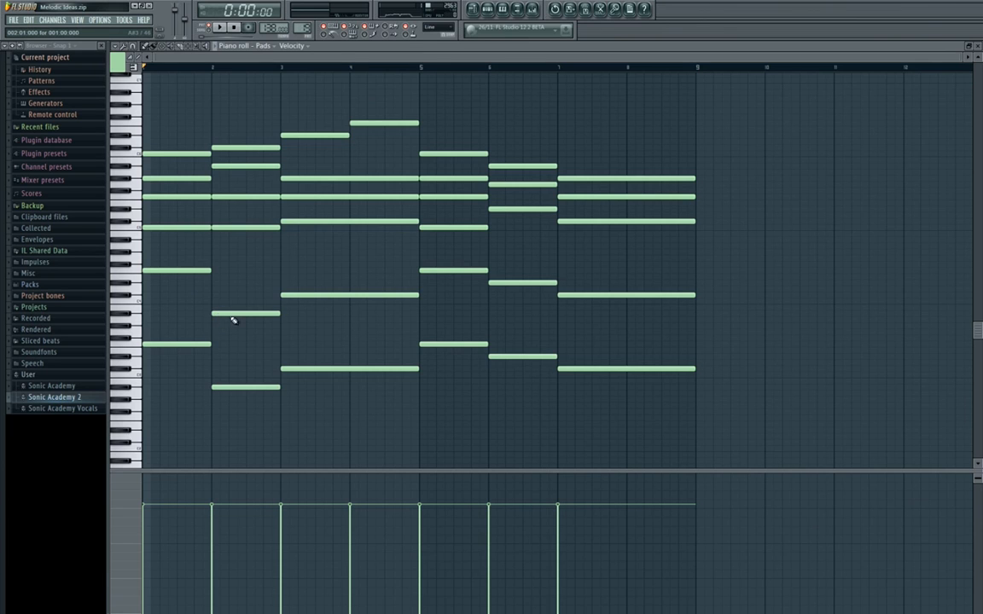
scroll(233, 320, right, 2)
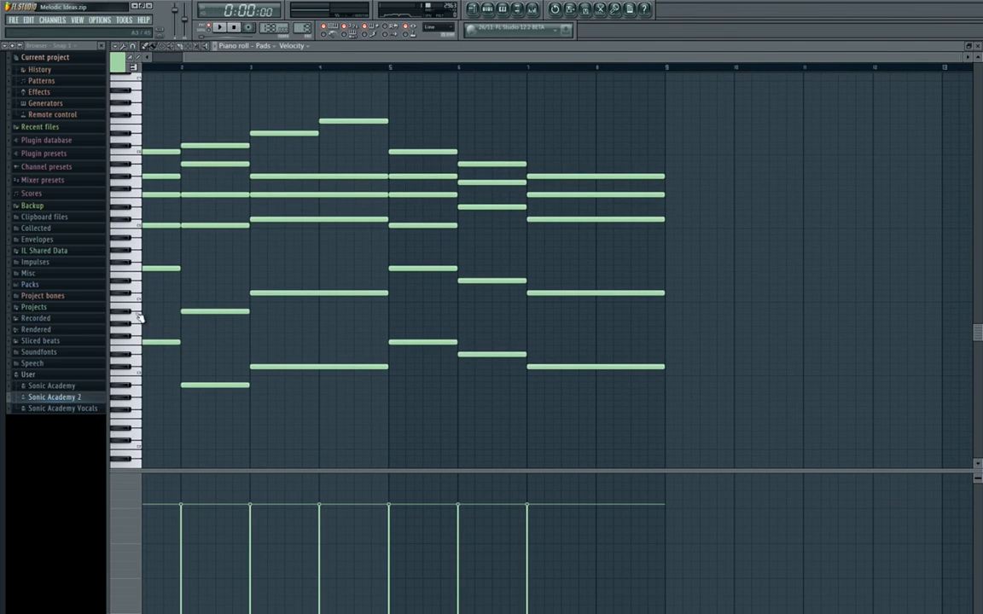
scroll(219, 285, up, 3)
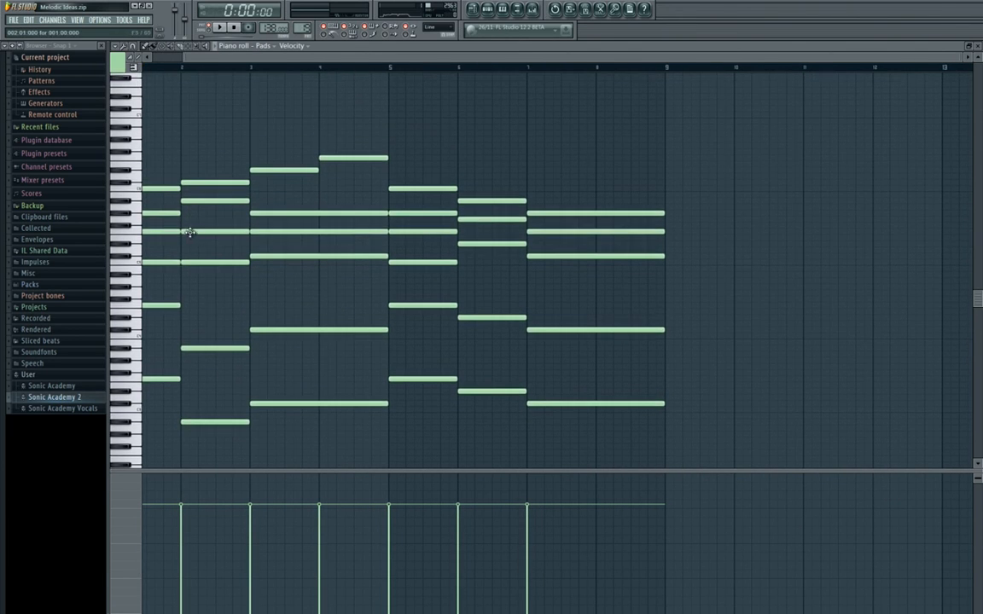
scroll(256, 395, right, 6)
scroll(256, 395, down, 1)
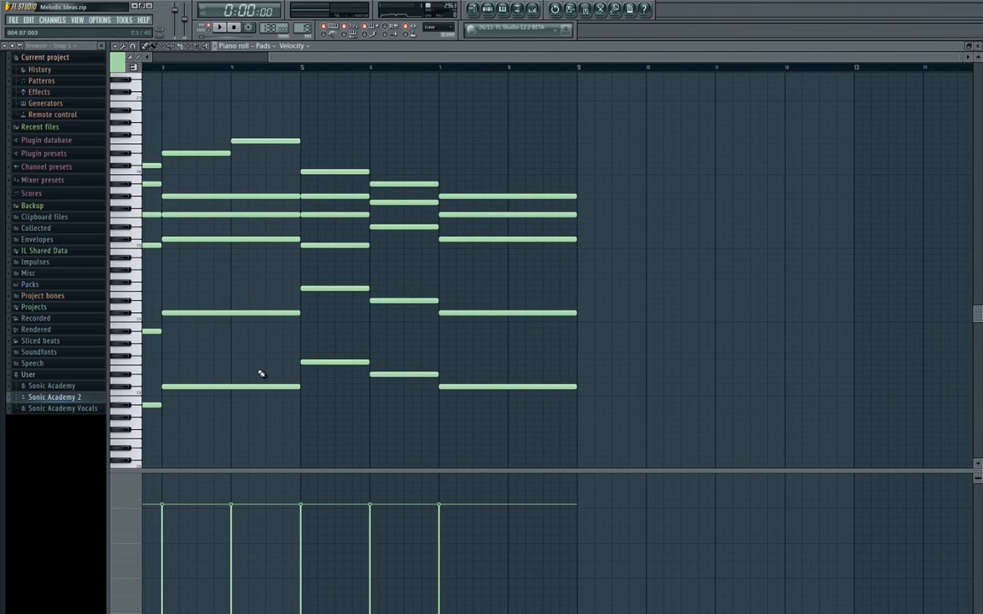
scroll(527, 364, left, 8)
scroll(414, 336, down, 1)
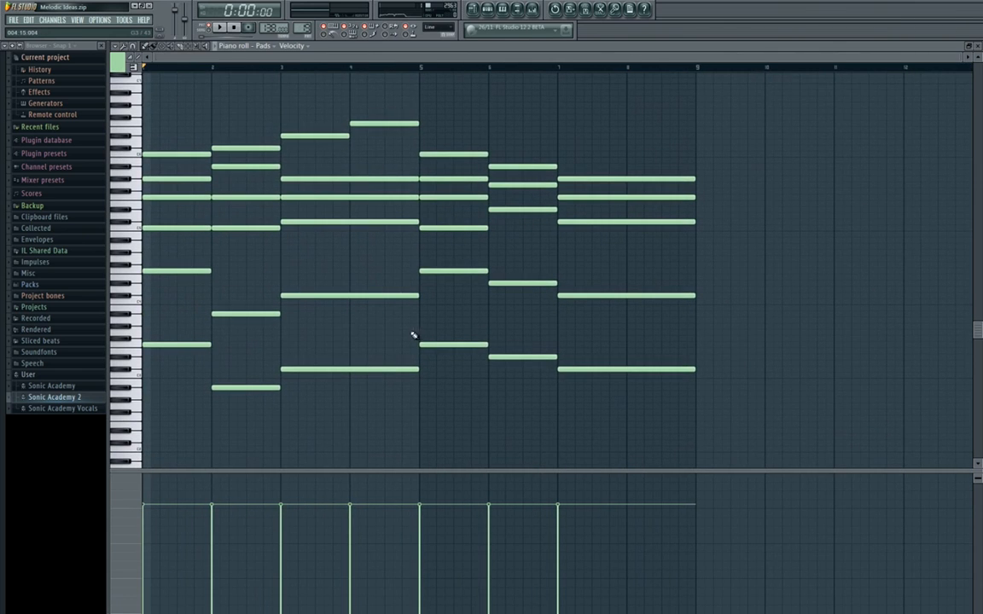
drag(172, 167, 698, 119)
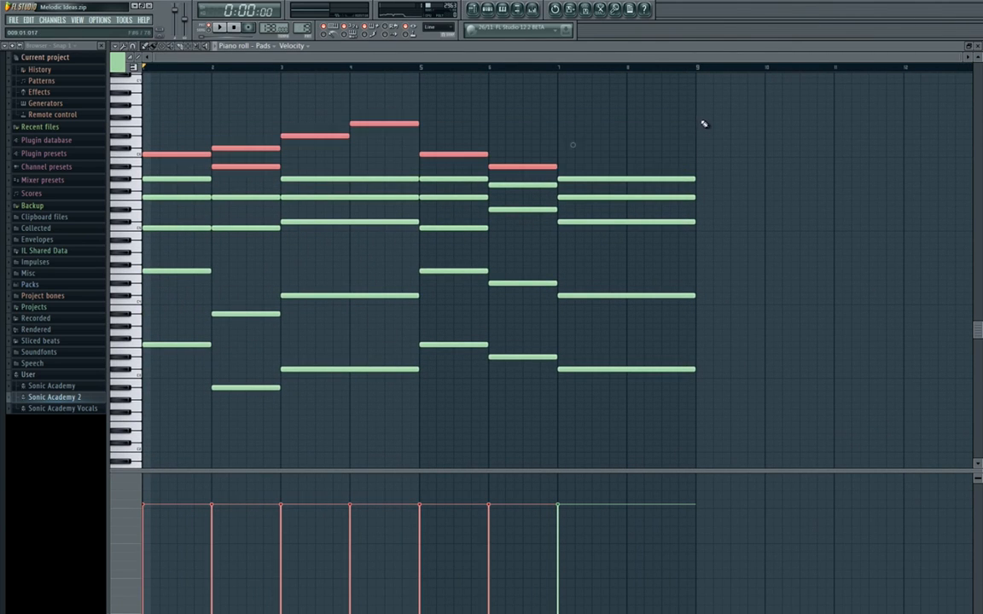
ctrl+click(696, 137)
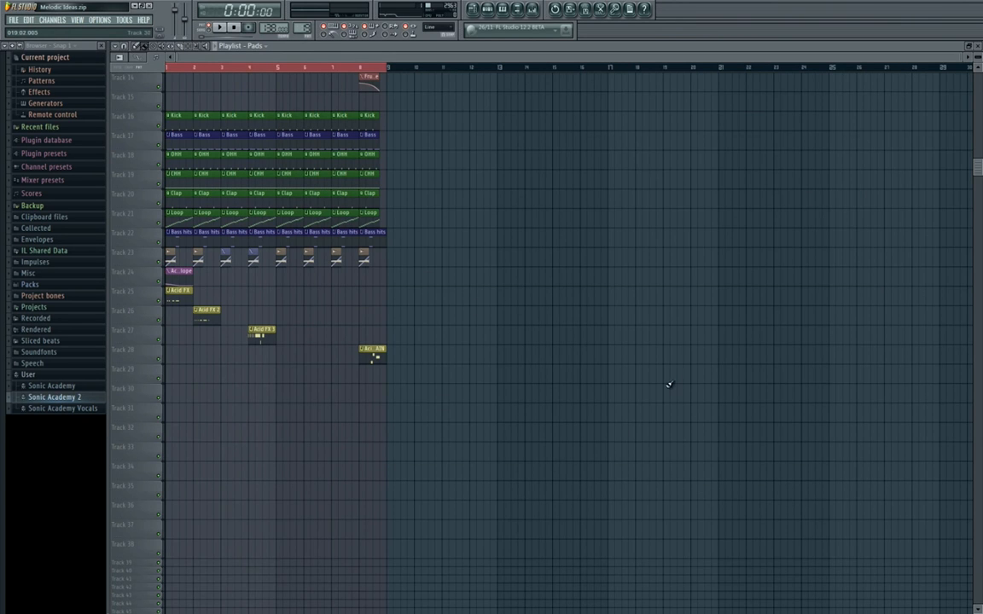
Place two eight-bar Pads clips back to back on playlist Track 29, starting at bars 13 and 21.
click(500, 377)
drag(588, 384, 413, 424)
scroll(398, 363, up, 3)
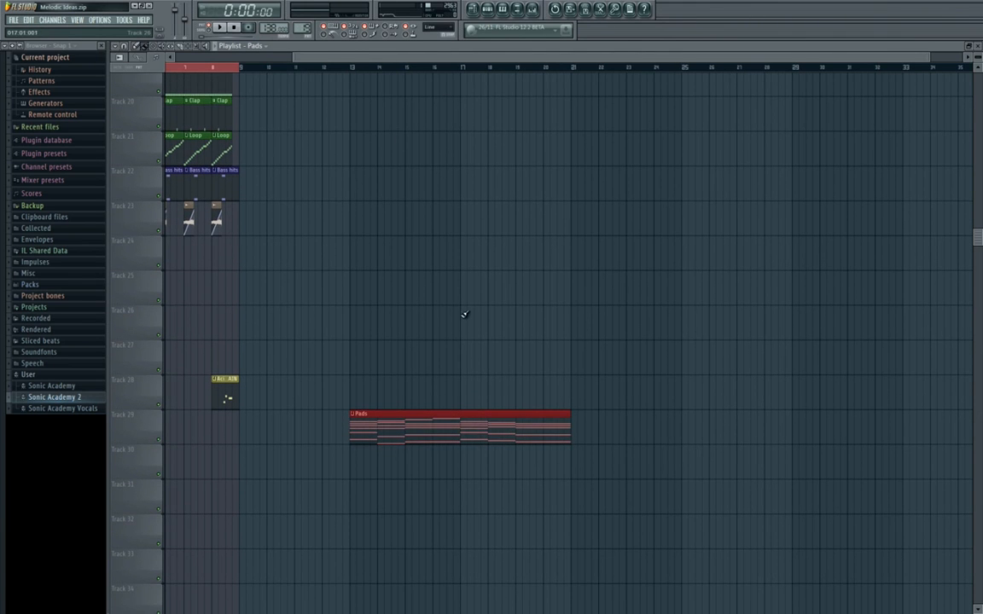
scroll(465, 333, down, 1)
click(589, 394)
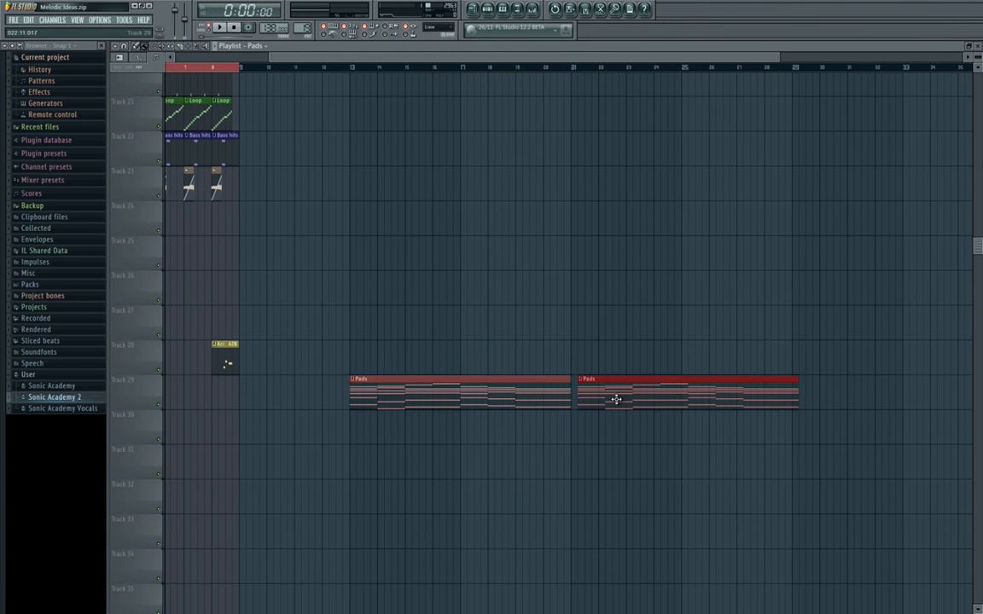
drag(616, 399, 610, 399)
scroll(599, 307, down, 3)
drag(597, 305, 555, 308)
scroll(529, 305, up, 2)
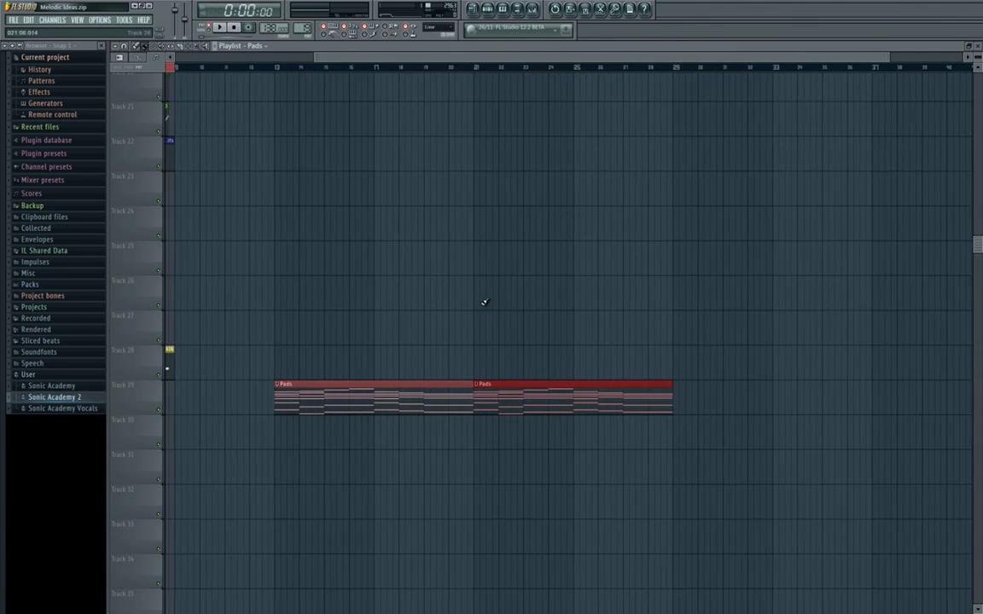
Set the playlist time selection from bar 13 to bar 29 to cover both Pads clips.
drag(279, 70, 673, 68)
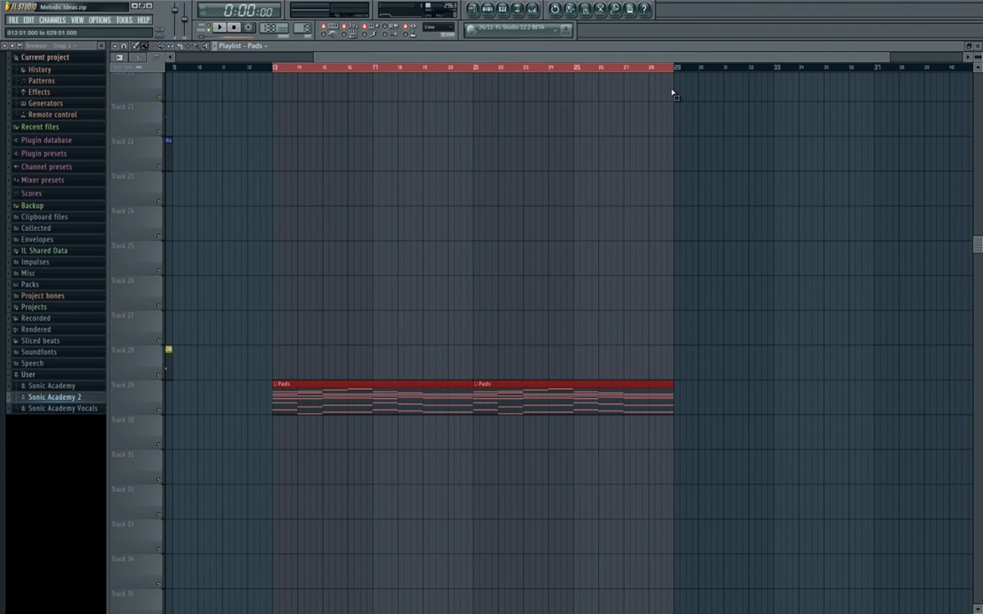
drag(349, 198, 468, 253)
scroll(446, 269, down, 2)
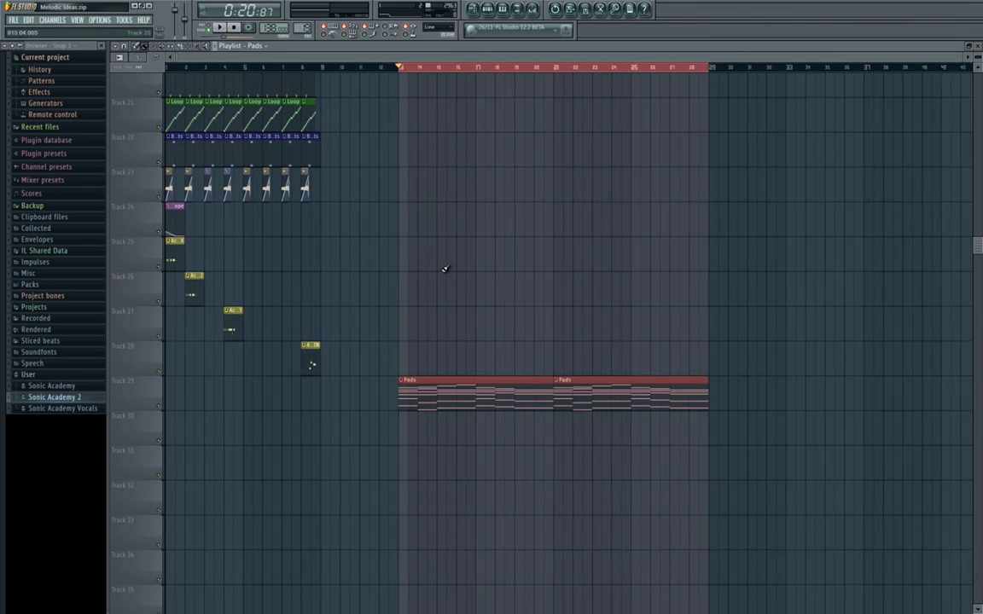
Insert an empty track above the first playlist track.
scroll(390, 335, up, 2)
scroll(390, 335, up, 5)
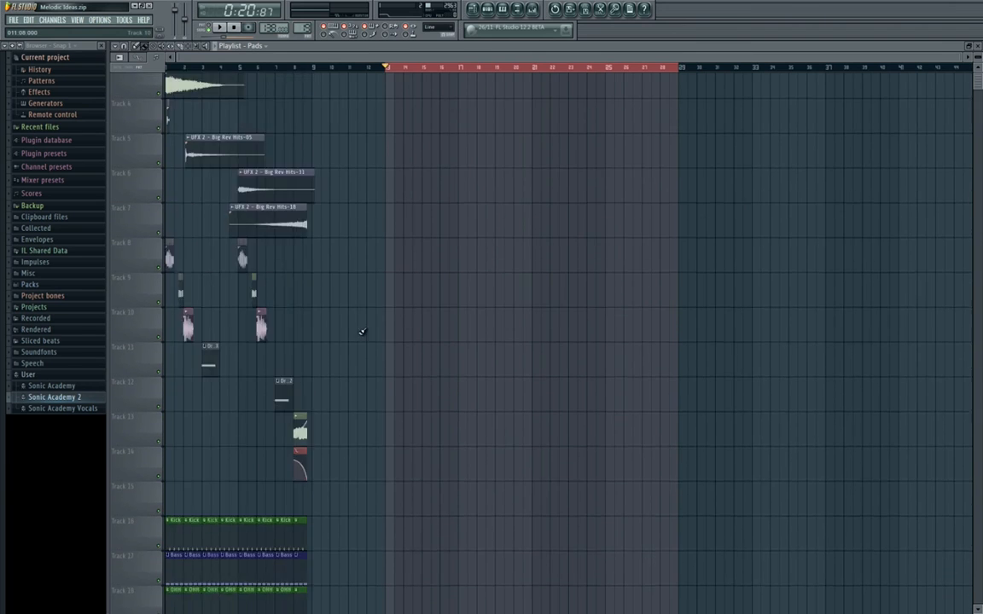
scroll(330, 322, down, 2)
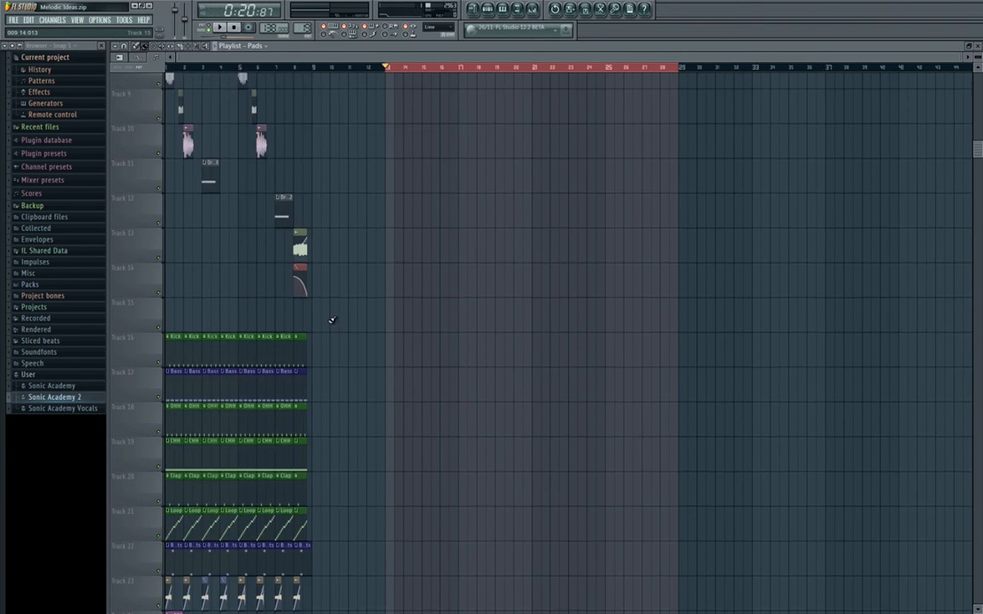
scroll(368, 270, up, 3)
scroll(350, 271, up, 2)
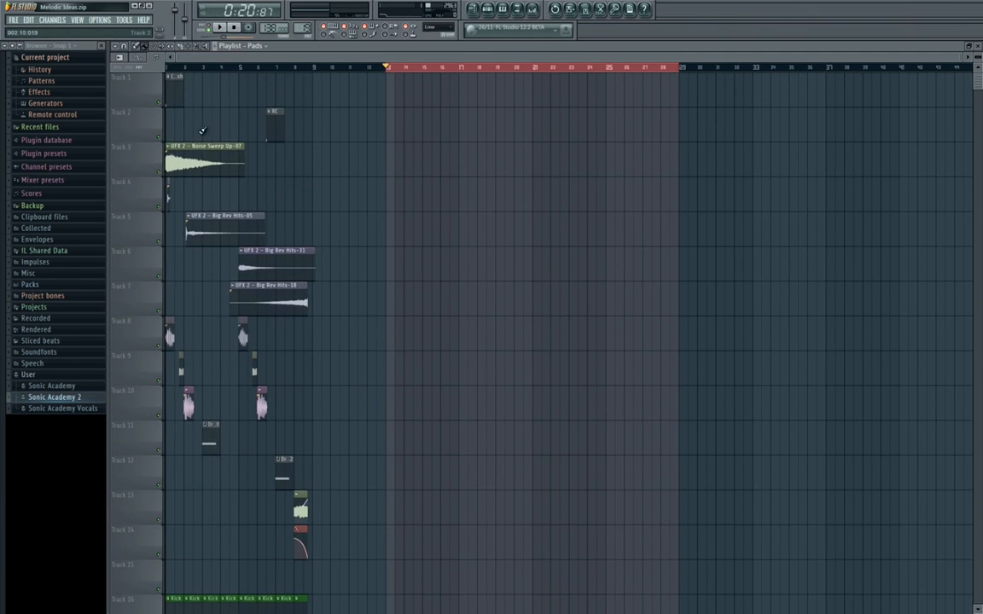
right_click(129, 75)
click(153, 191)
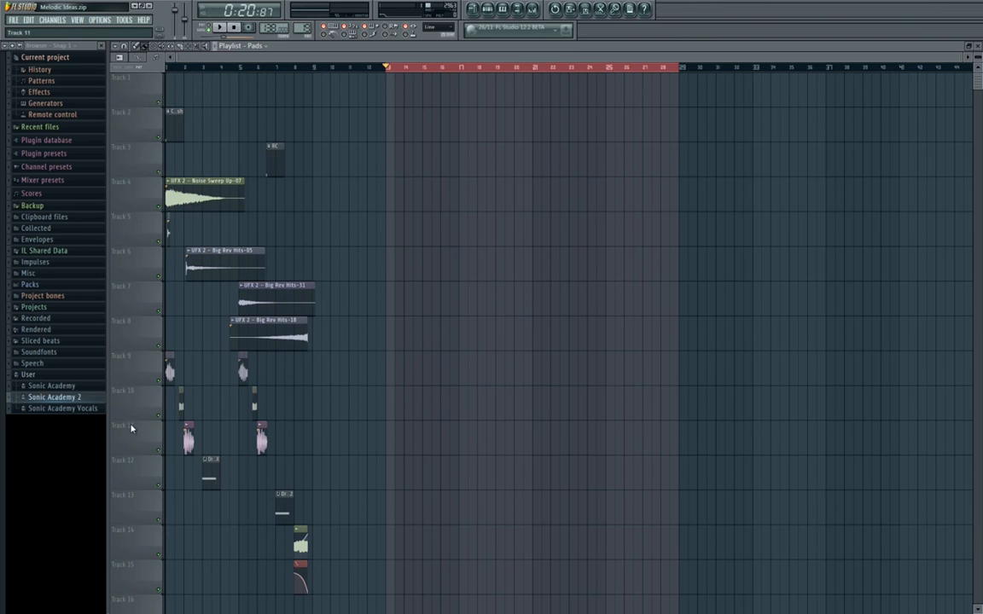
Audition UFX Drop 13 and UFX Drop 05 from the Sonic Academy 2 Sound FX folder and place UFX Drop 05 on Track 1 at bar 13.
click(78, 399)
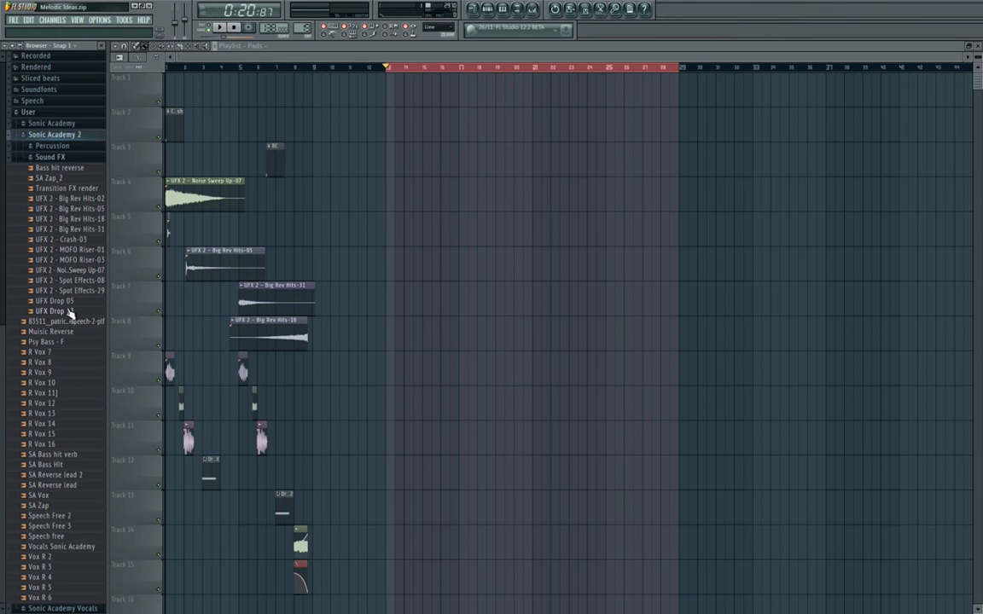
click(72, 313)
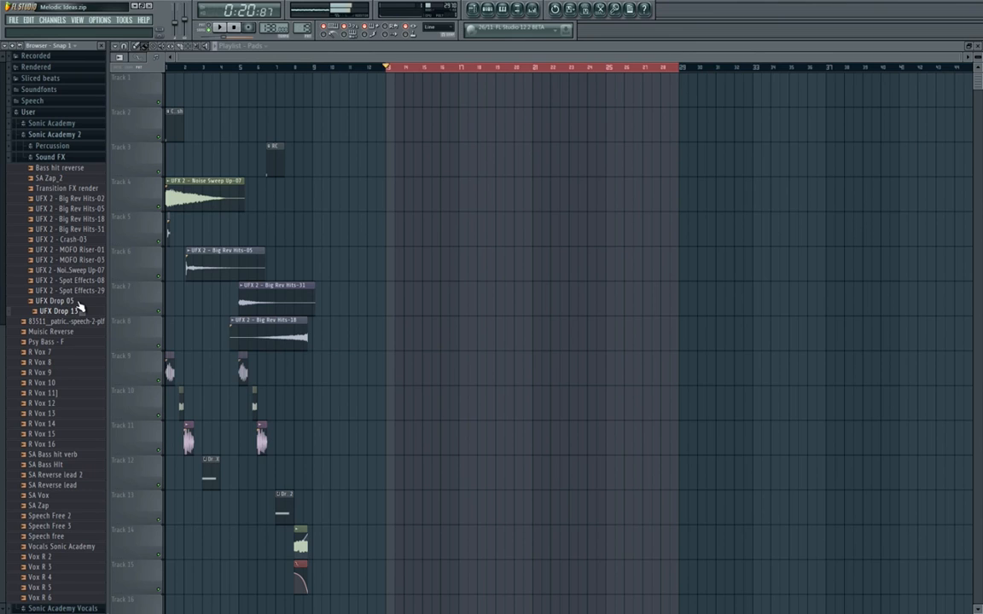
click(68, 301)
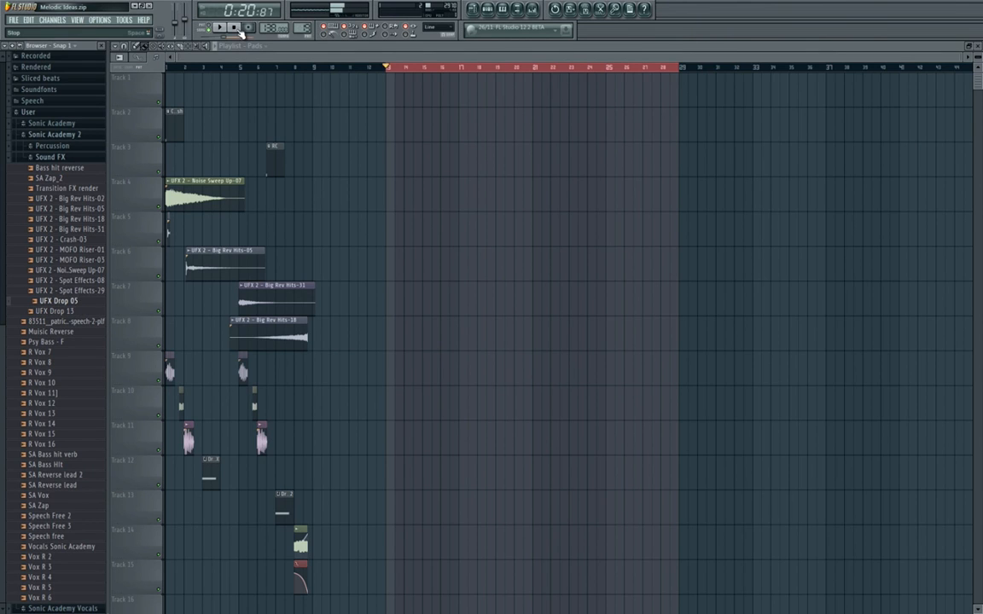
drag(59, 305, 401, 87)
Route the UFX Drop 05 channel to mixer insert 30.
double_click(410, 89)
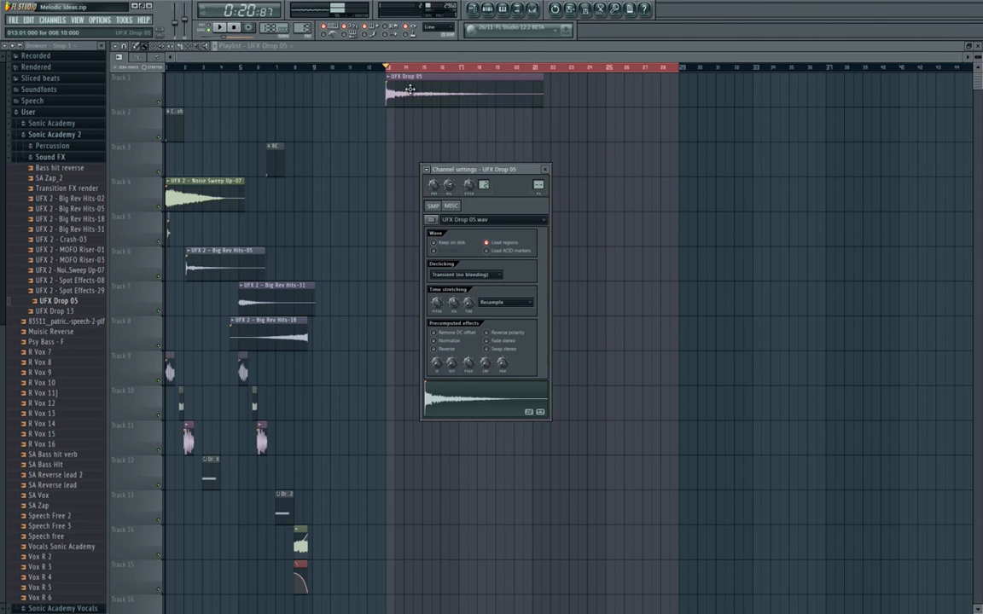
click(533, 10)
right_click(651, 336)
click(768, 339)
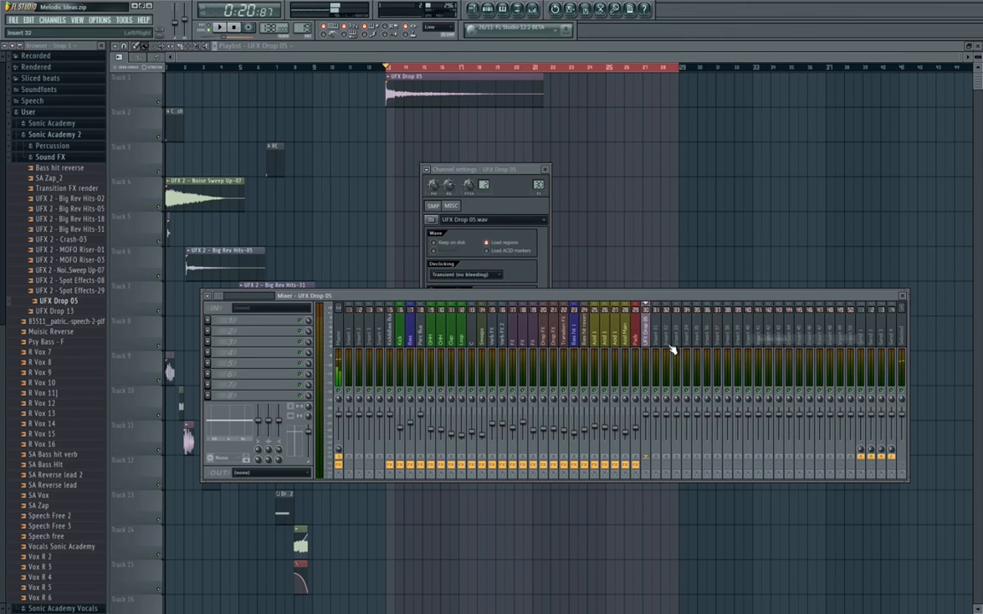
Rename mixer insert 30 as FX Kick.
right_click(647, 340)
click(681, 382)
text(FC)
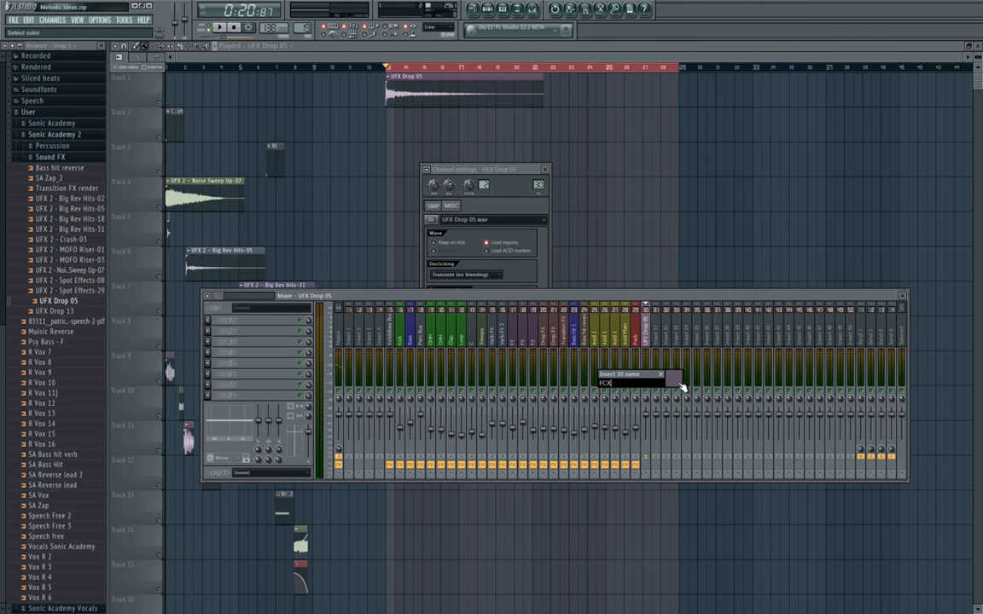
text( Kick)
key(Return)
Play the section from bar 13 and balance the FX Kick mixer level at 64% (-8.8 dB) against a raised Pads level.
double_click(408, 98)
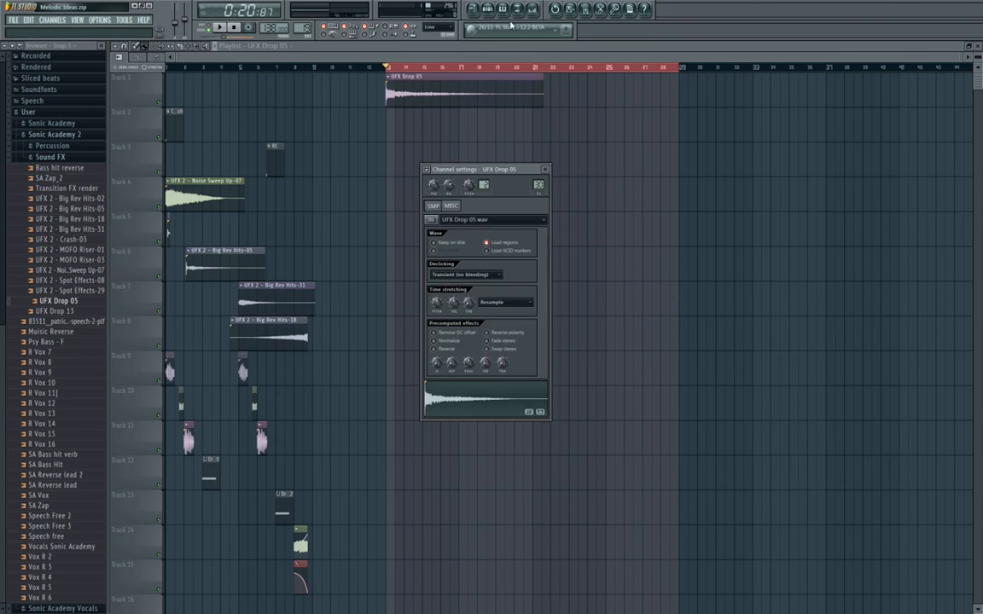
click(533, 10)
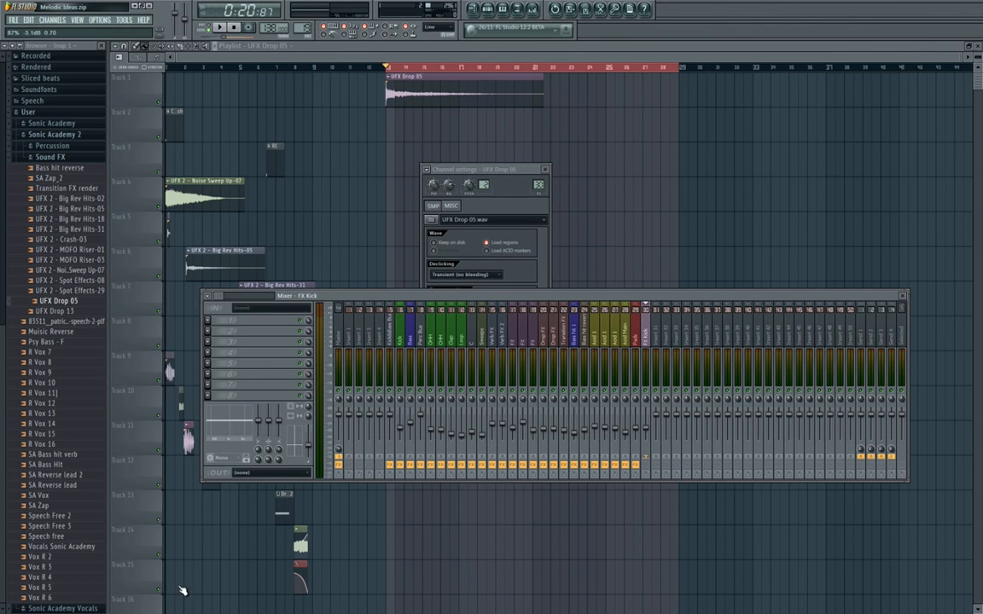
key(space)
mouse_move(646, 424)
mouse_down()
mouse_move(646, 433)
mouse_move(640, 416)
mouse_up()
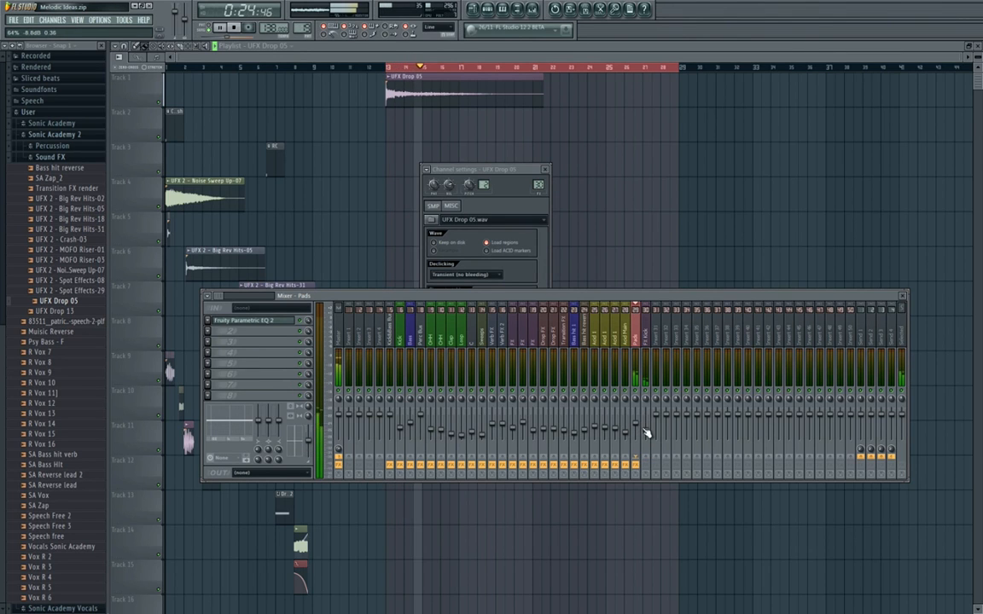
key(F5)
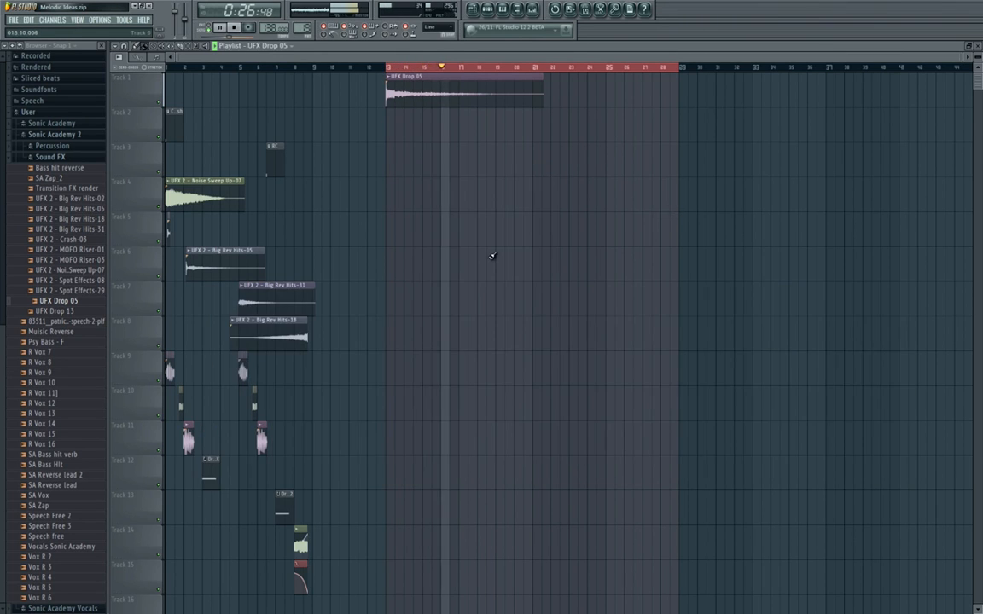
key(space)
Place copies of the UFX 2 - Noise Sweep Up-07 clip on Track 4 and the Crash clip on Track 2 at bar 13.
scroll(298, 233, down, 1)
click(203, 186)
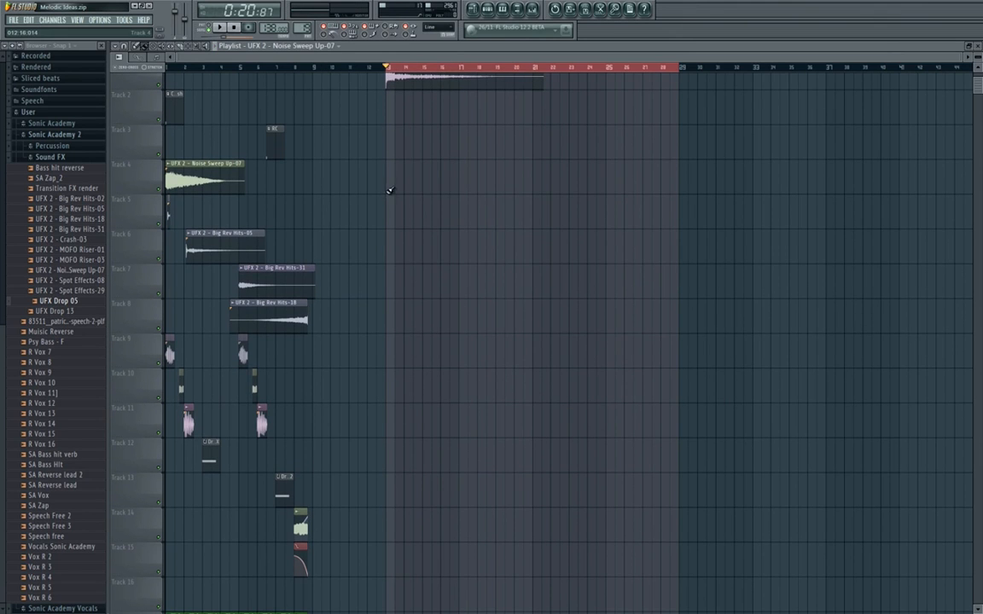
click(391, 188)
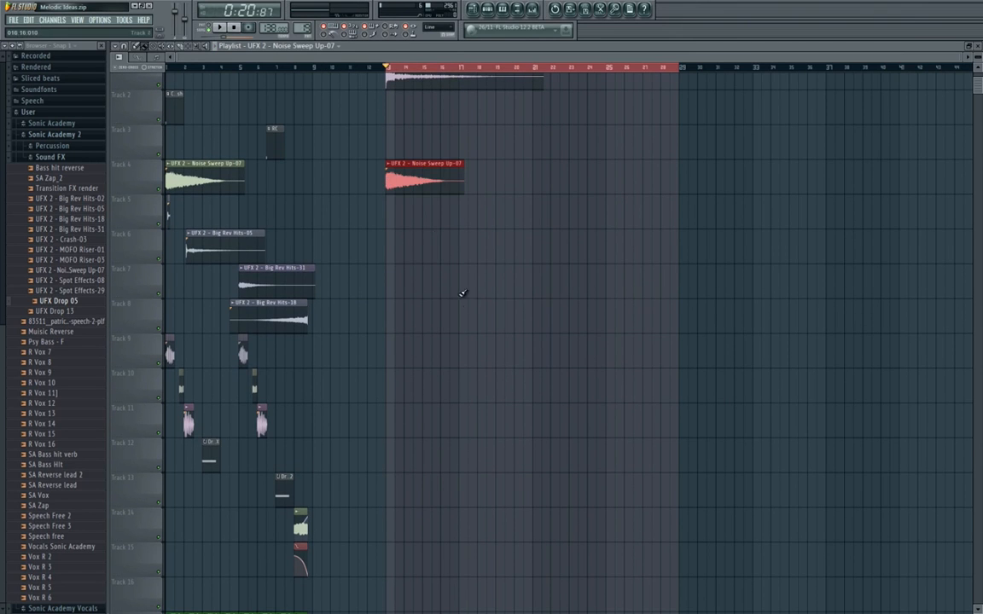
click(181, 111)
click(391, 101)
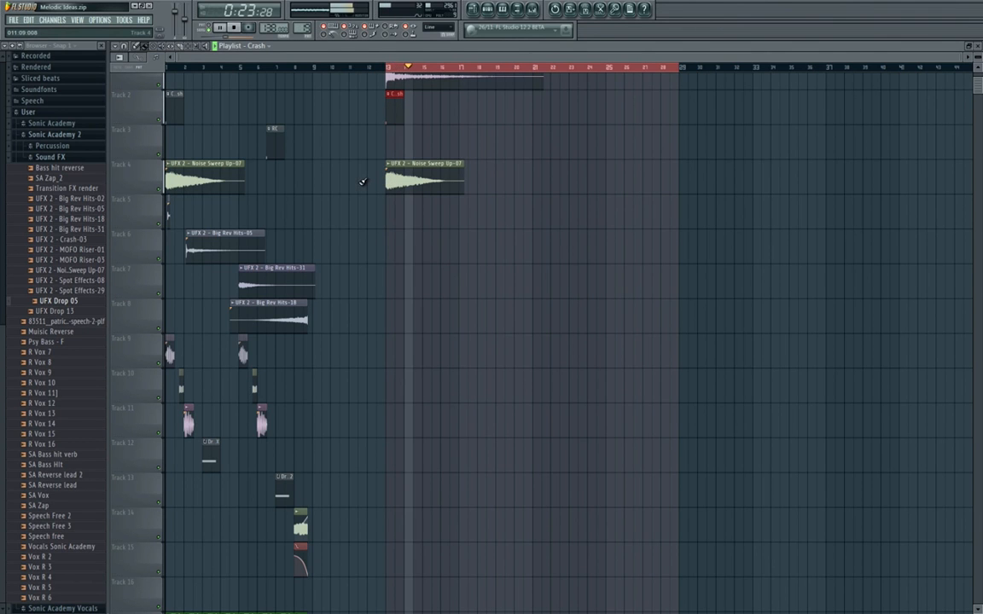
Load Gross Beat into the second effect slot of the Pads mixer insert.
click(535, 9)
key(space)
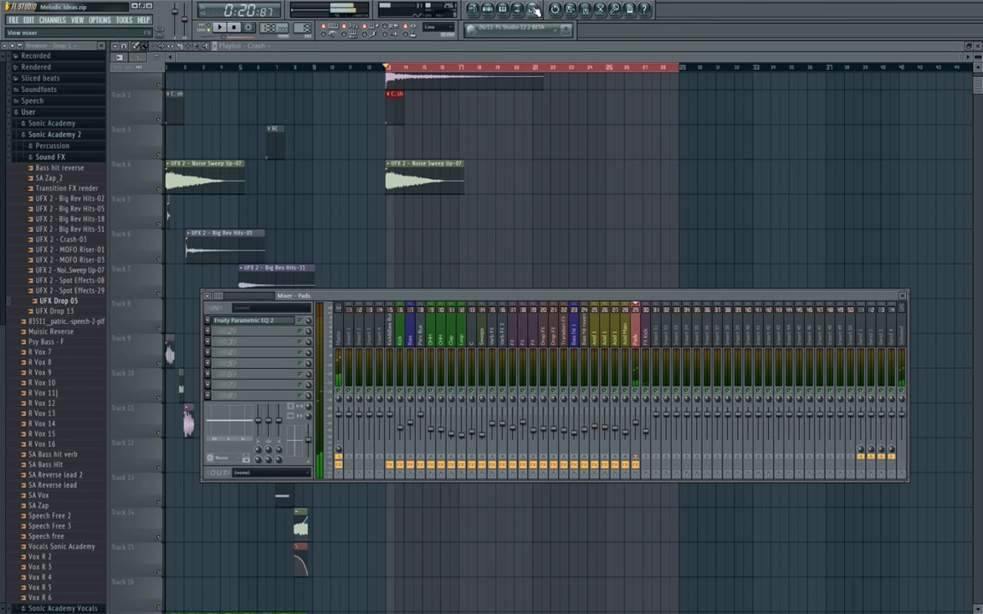
drag(546, 298, 543, 267)
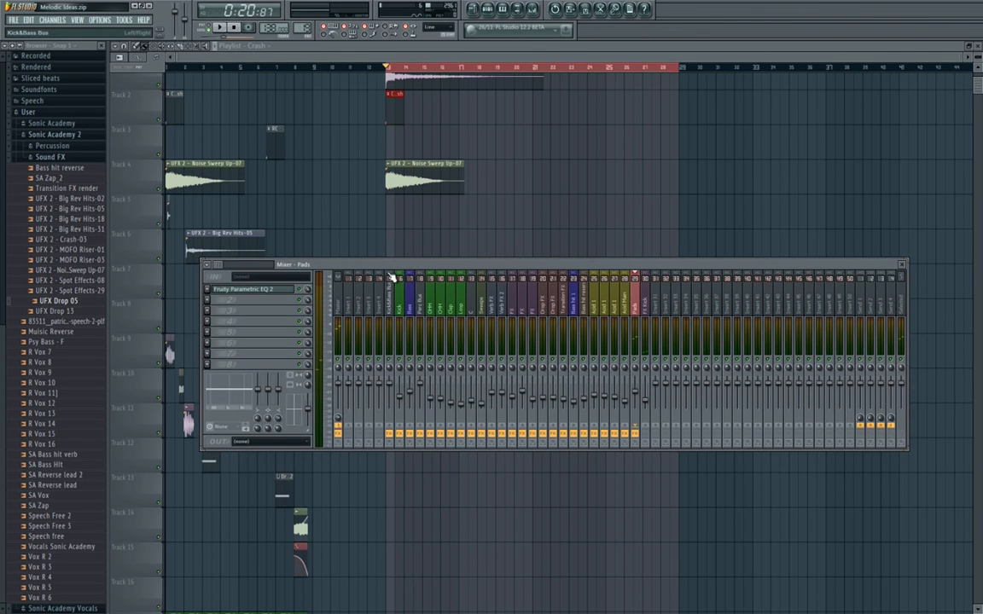
click(491, 11)
click(492, 11)
click(220, 305)
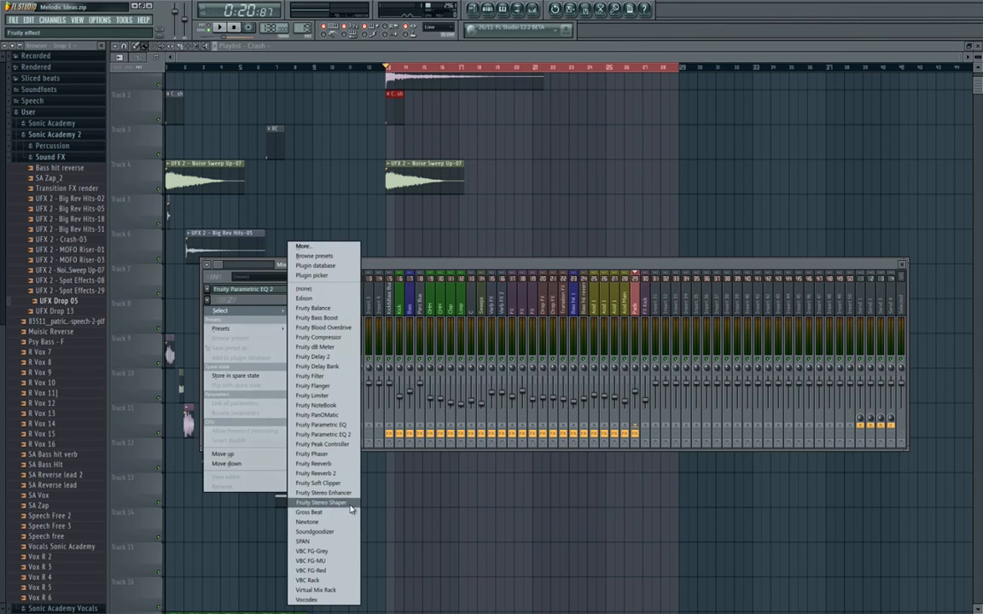
click(309, 512)
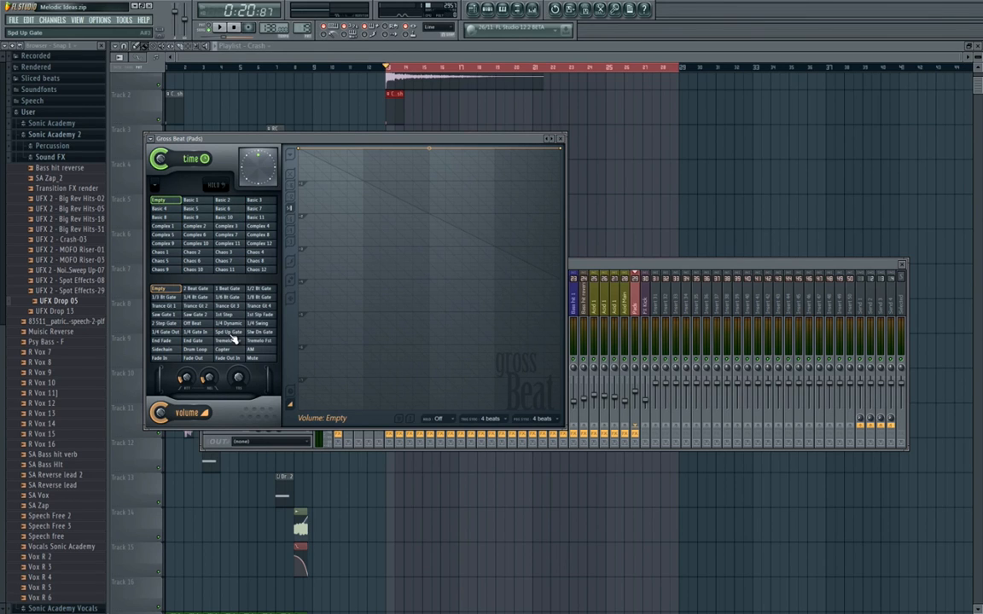
Audition the Trance Gt 1, 2 and 3 volume gates in Gross Beat on the Pads and keep Trance Gt 2.
click(174, 306)
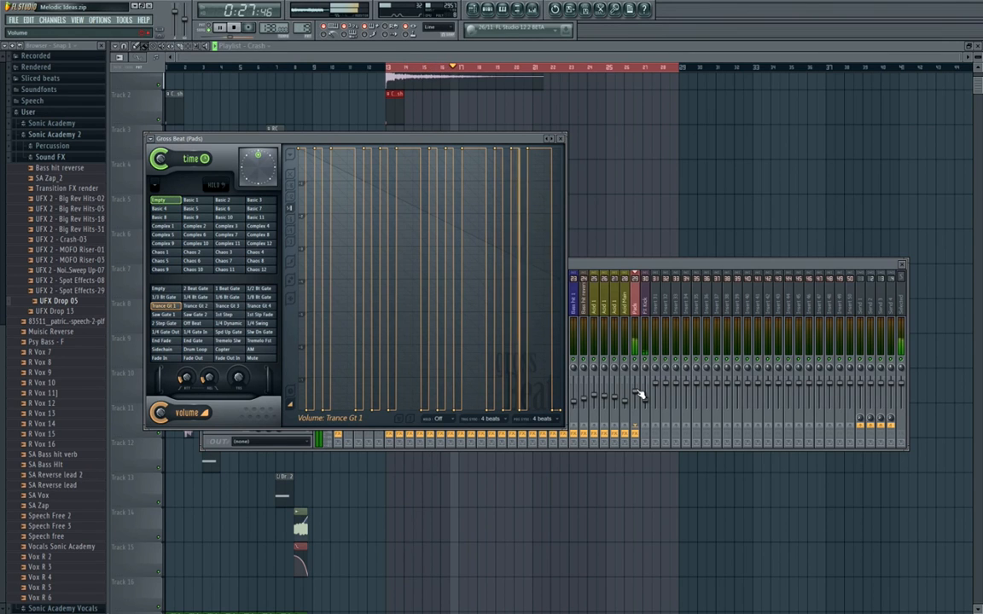
click(195, 306)
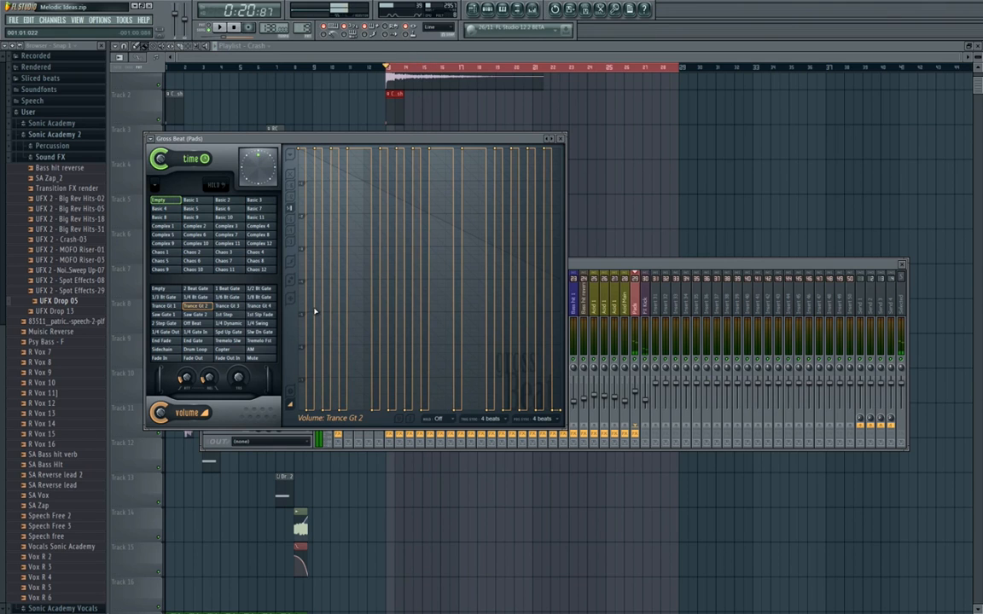
click(241, 306)
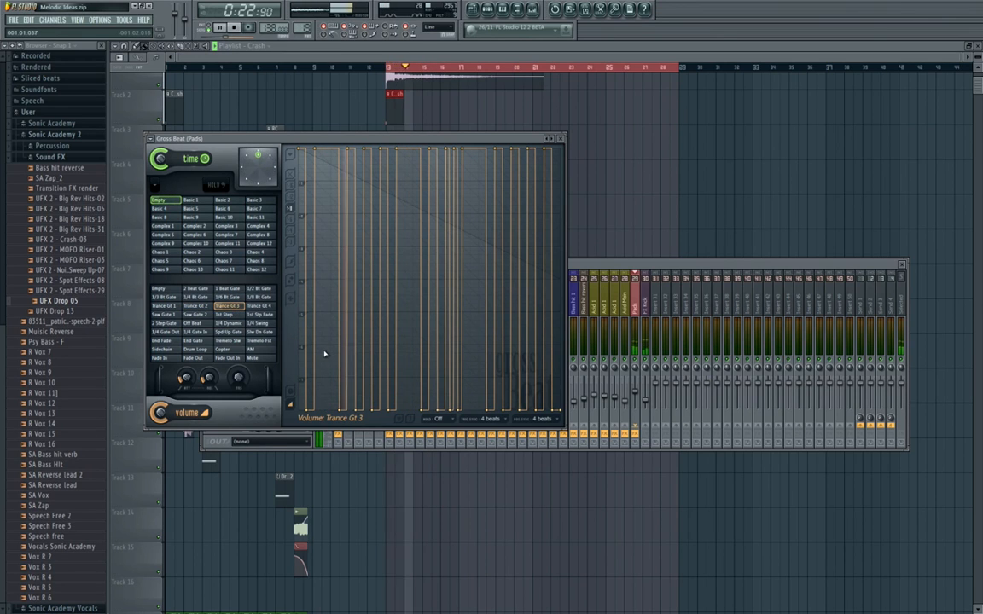
key(space)
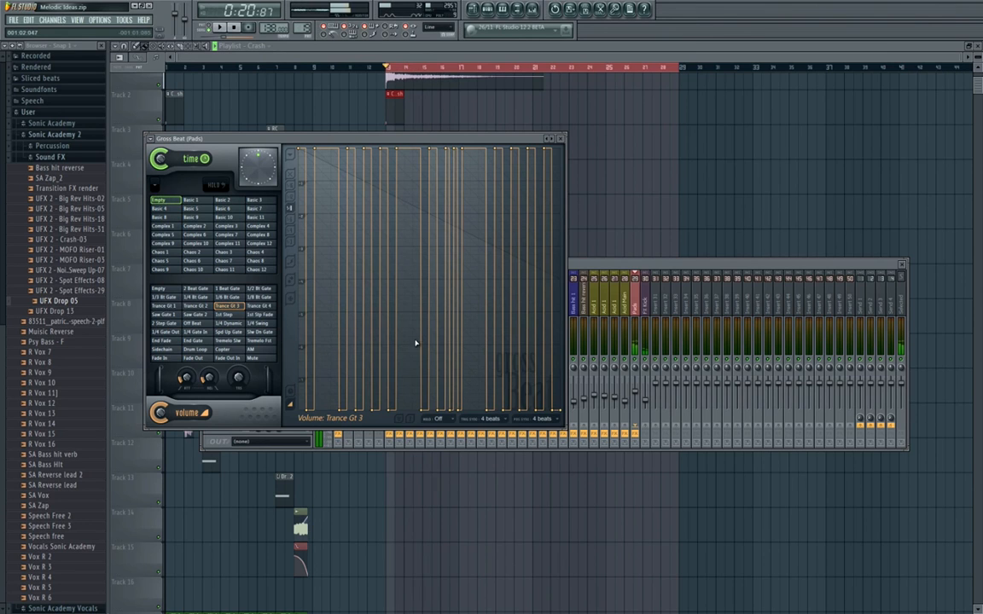
click(205, 306)
key(space)
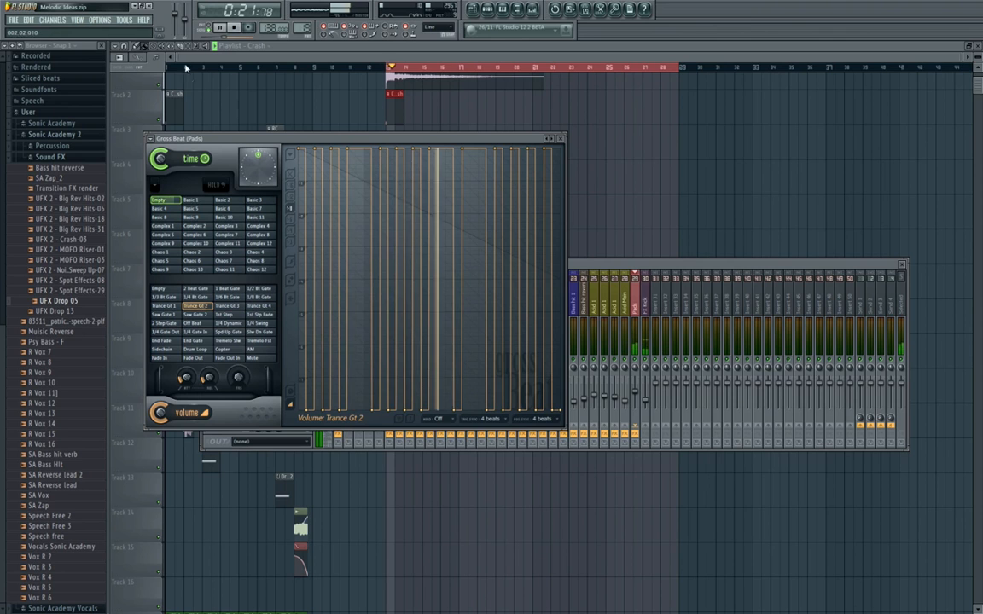
Set the Pads mixer level to 67% (-7.9 dB), stop playback, and close Gross Beat and the mixer.
click(636, 337)
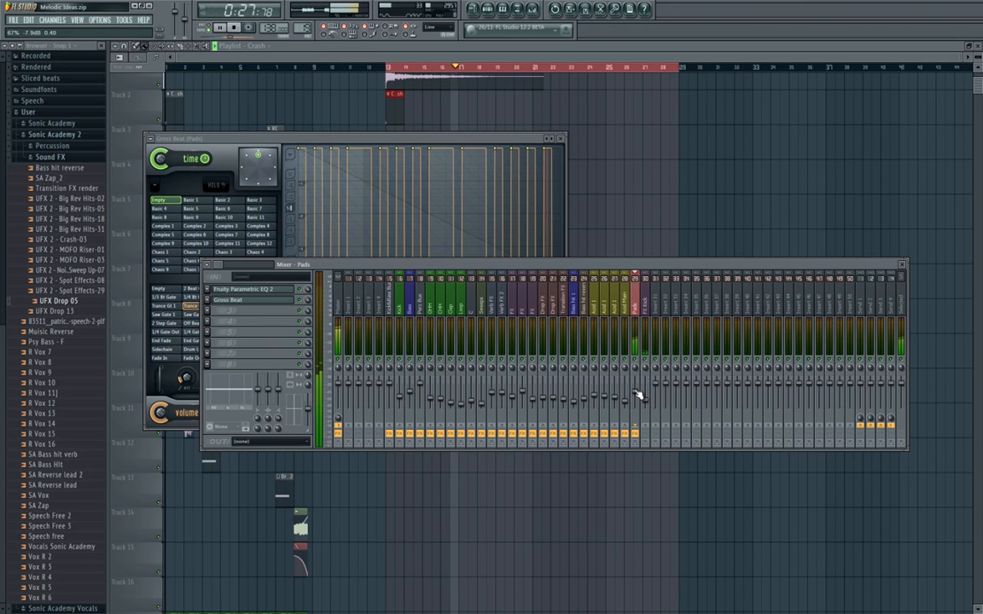
key(space)
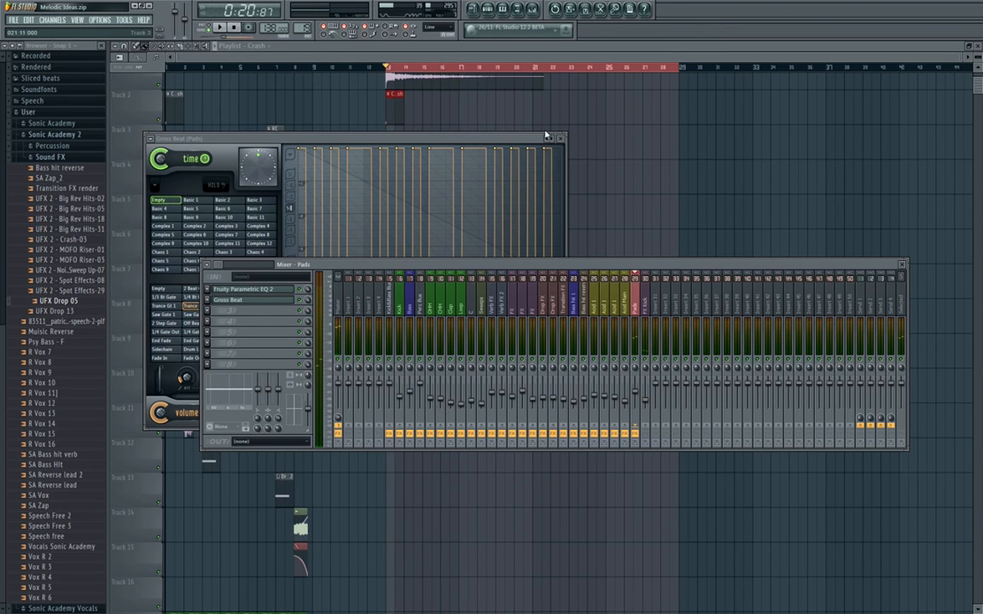
click(563, 139)
key(F9)
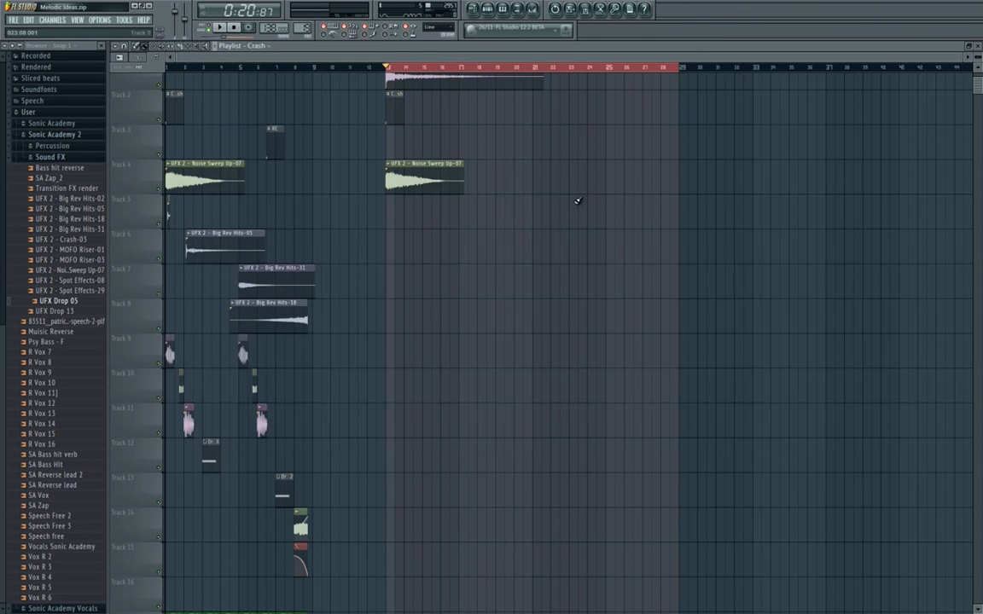
Reset the master volume to its default.
scroll(443, 237, down, 10)
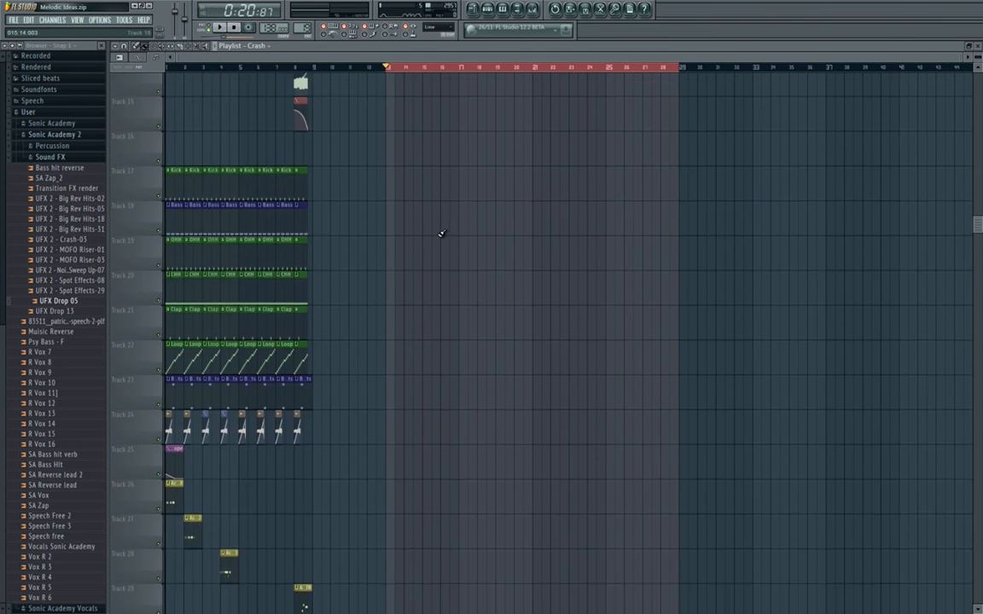
scroll(434, 233, down, 2)
scroll(435, 231, up, 2)
drag(434, 232, 400, 221)
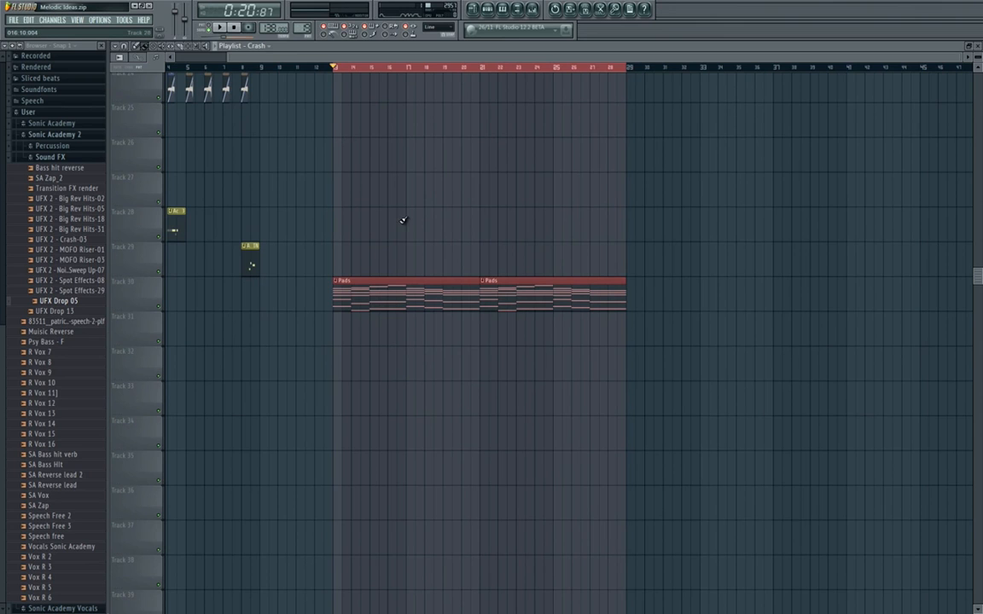
right_click(175, 10)
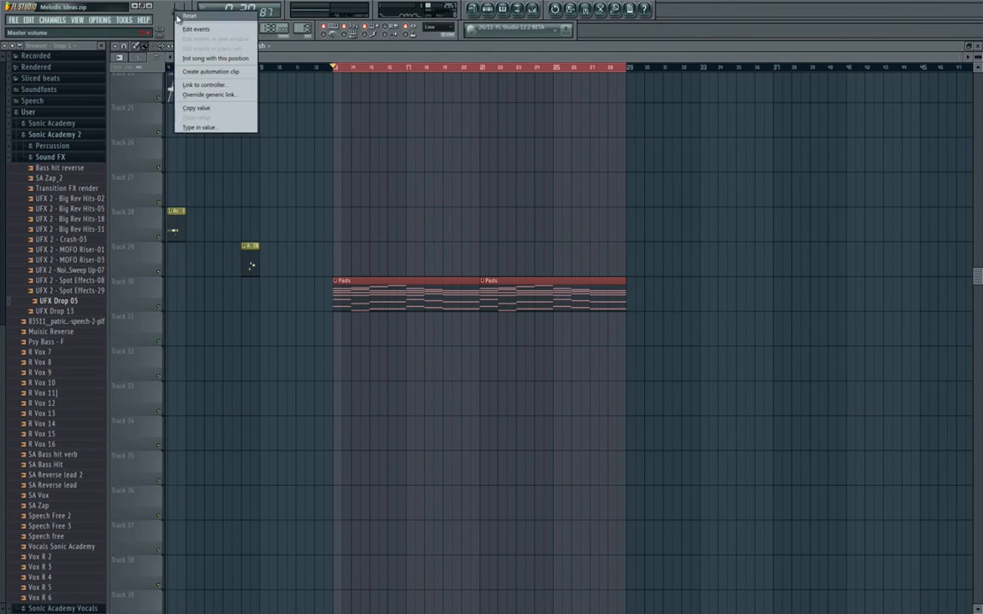
click(183, 15)
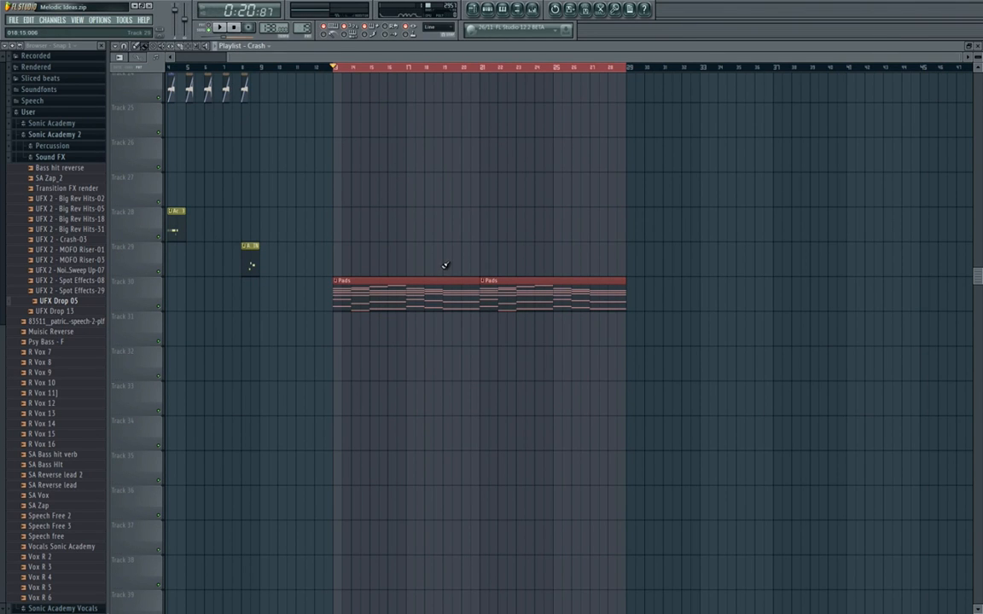
drag(440, 286, 439, 286)
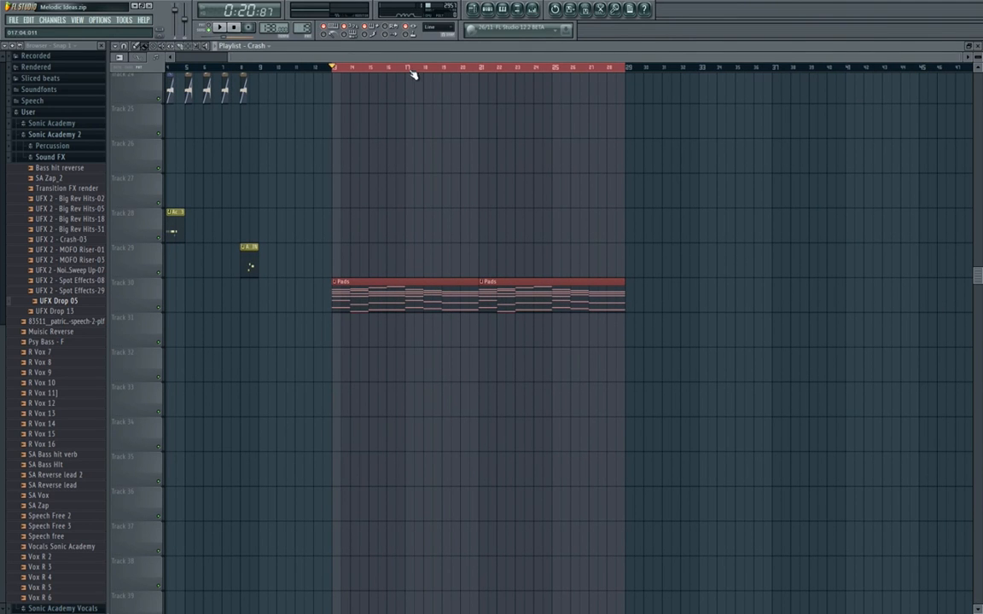
Show the Unsorted channels in the step sequencer and create a new pattern named BD SUB.
click(504, 8)
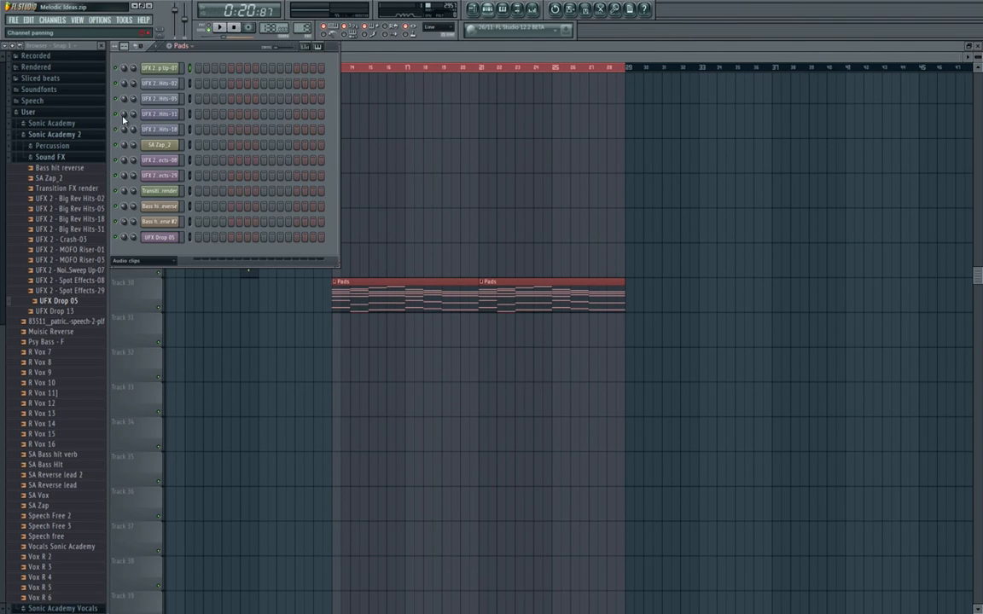
click(158, 262)
click(141, 305)
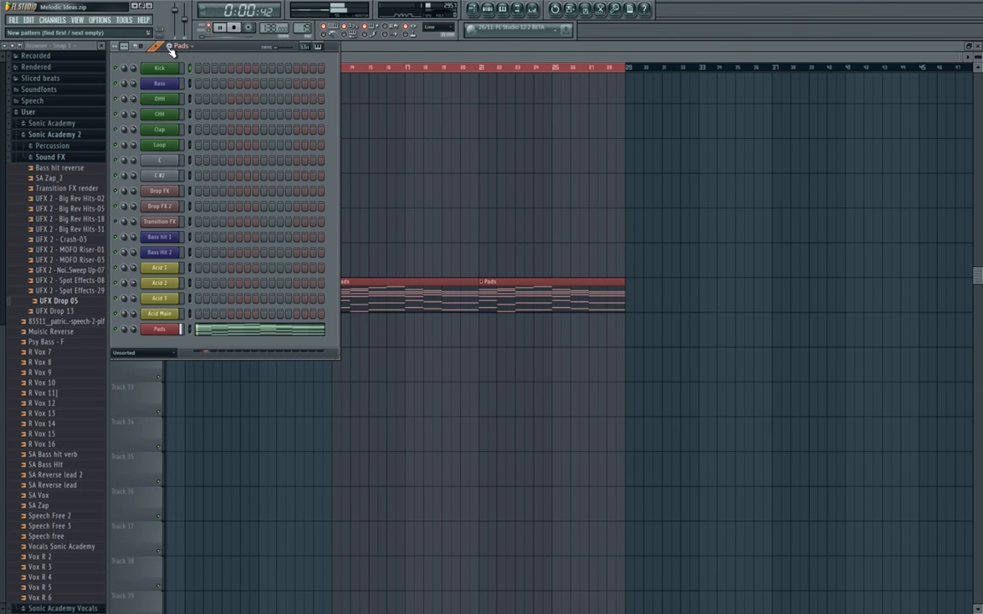
click(169, 49)
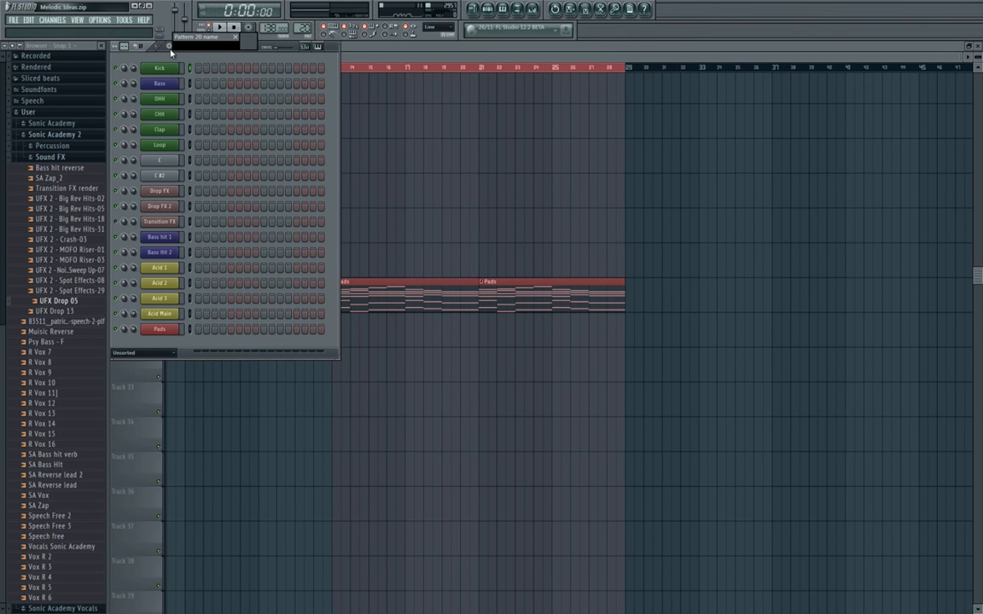
key(Return)
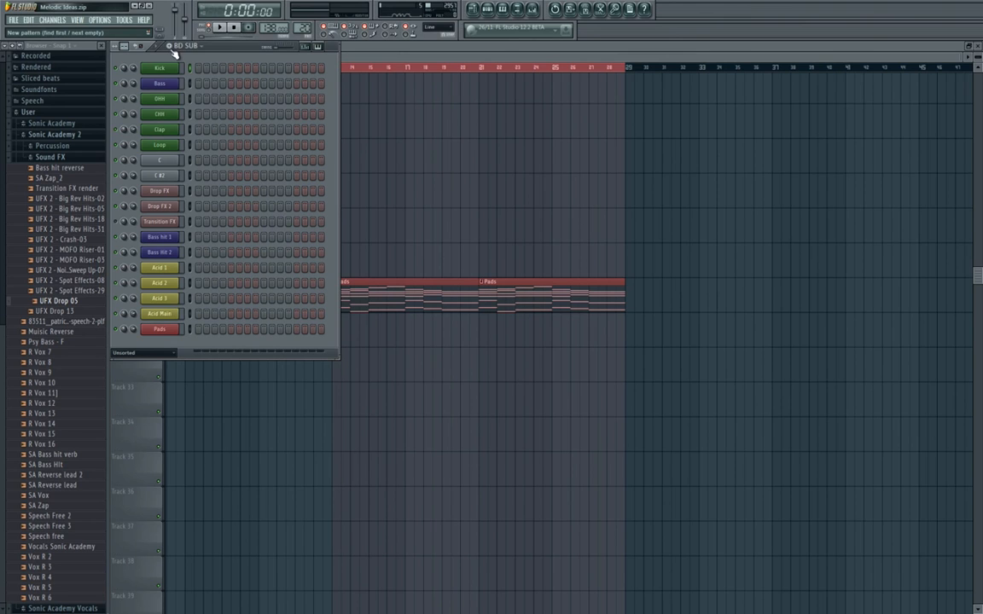
Add a new A.N.A synth channel and move its plugin window clear of the channel list.
click(53, 20)
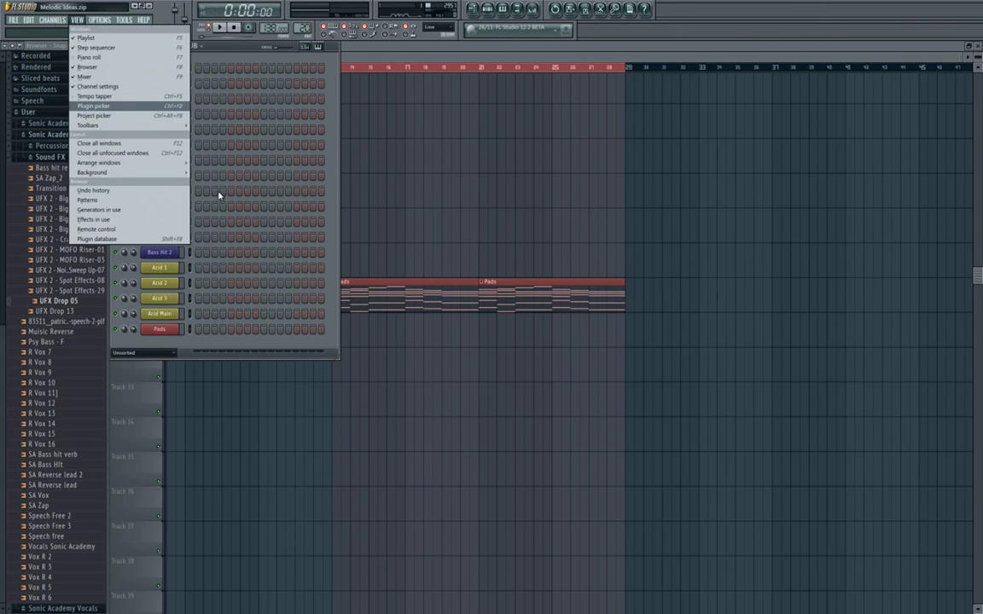
mouse_move(93, 29)
click(193, 146)
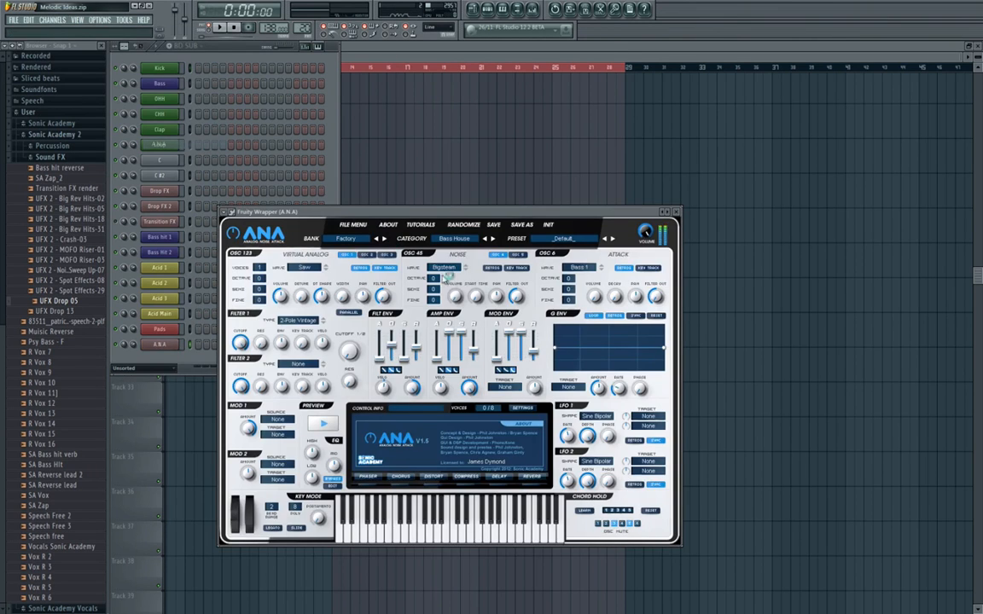
drag(465, 213, 541, 193)
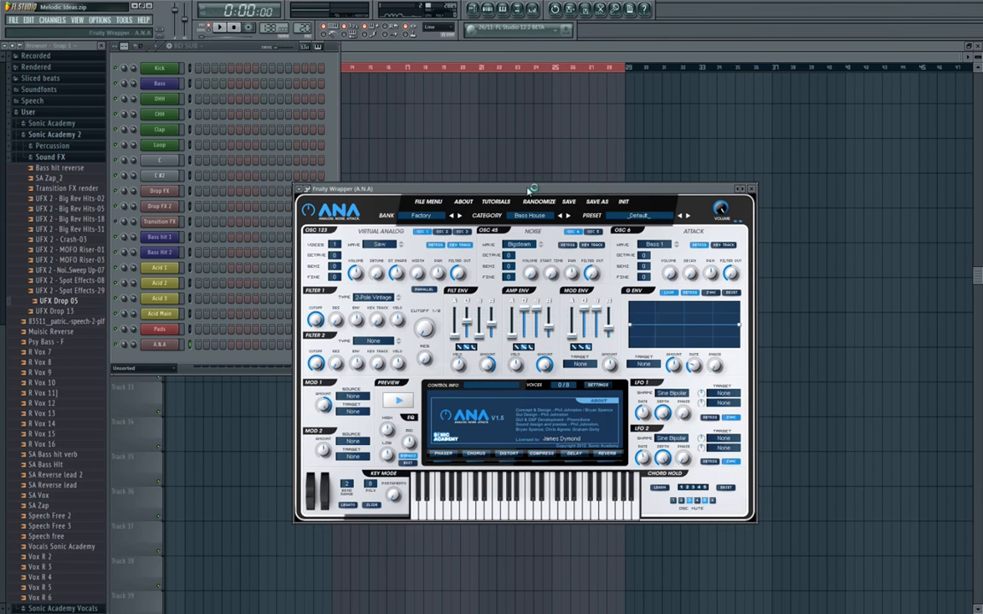
Select the Sonic Academy V1.5 Vol1 bank and the Pads category in A.N.A and look through its pad presets.
click(427, 219)
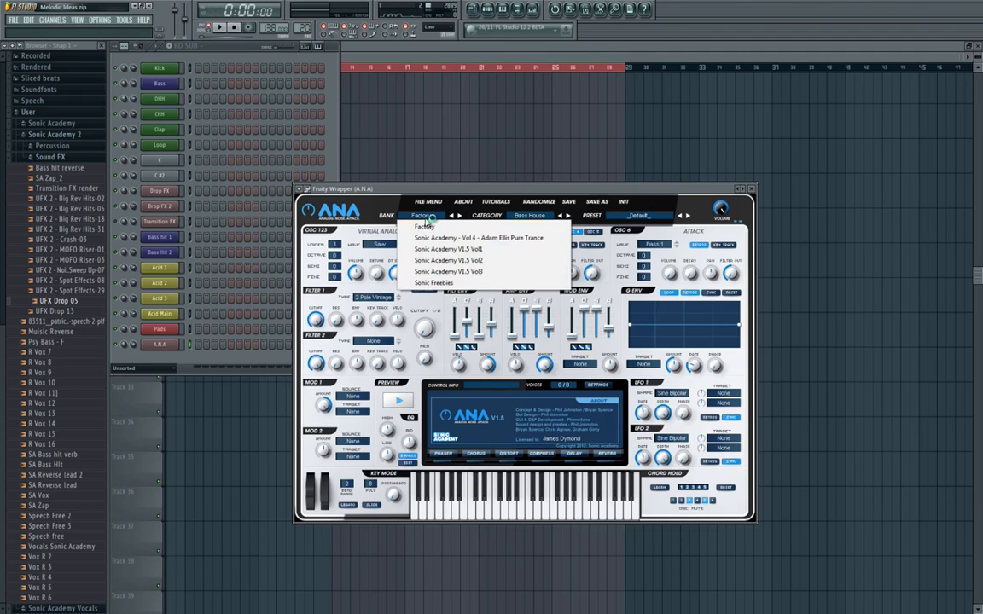
click(431, 248)
click(535, 219)
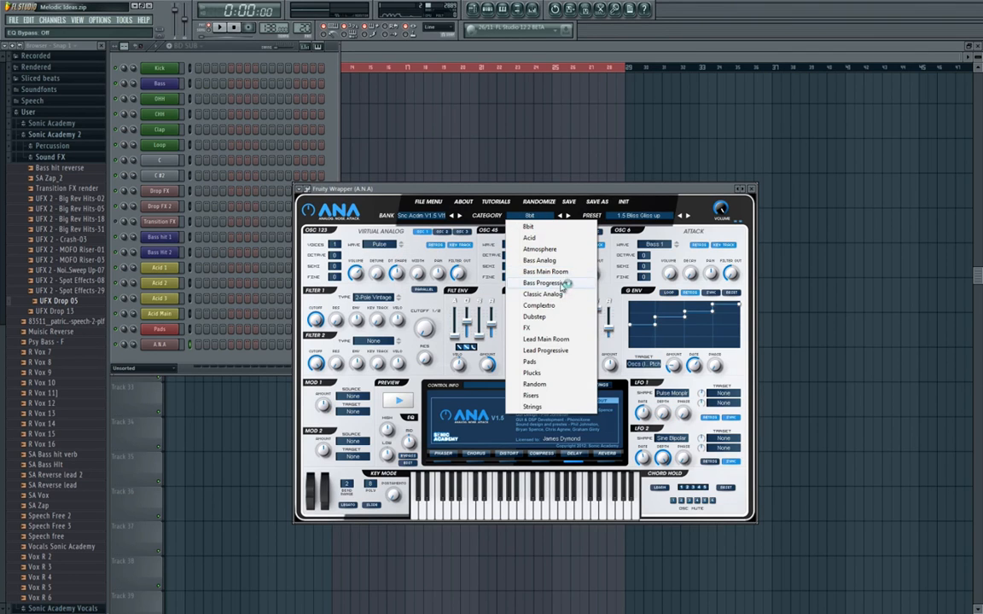
click(557, 377)
click(655, 219)
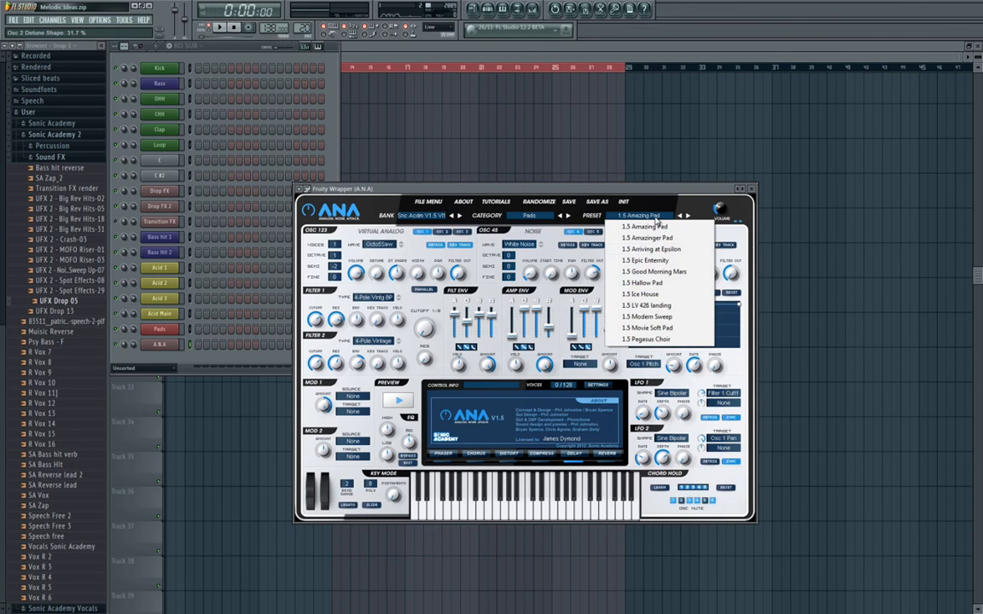
click(678, 188)
Load the saved Bass Pad preset into the A.N.A channel.
click(749, 199)
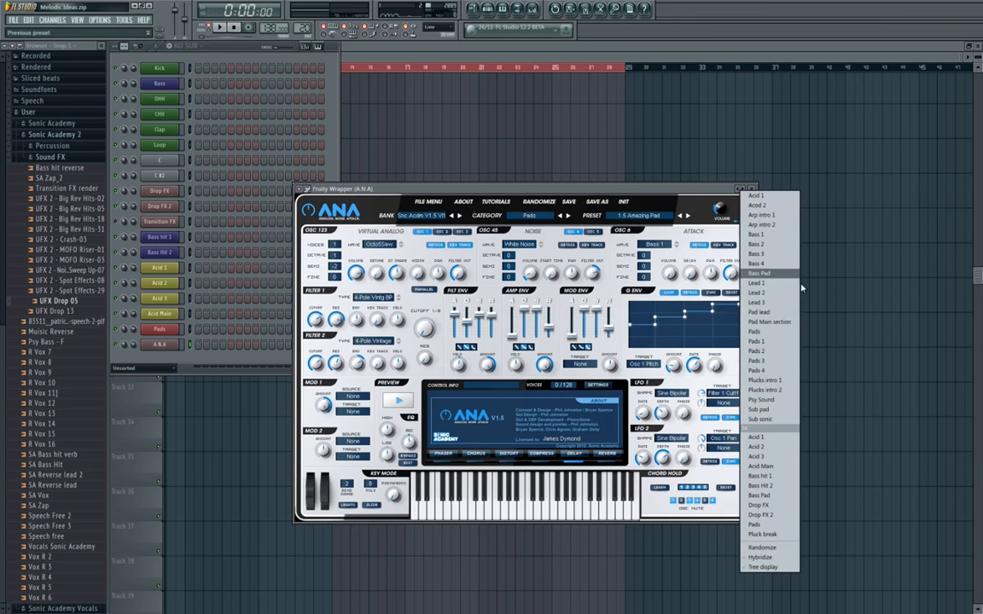
click(776, 496)
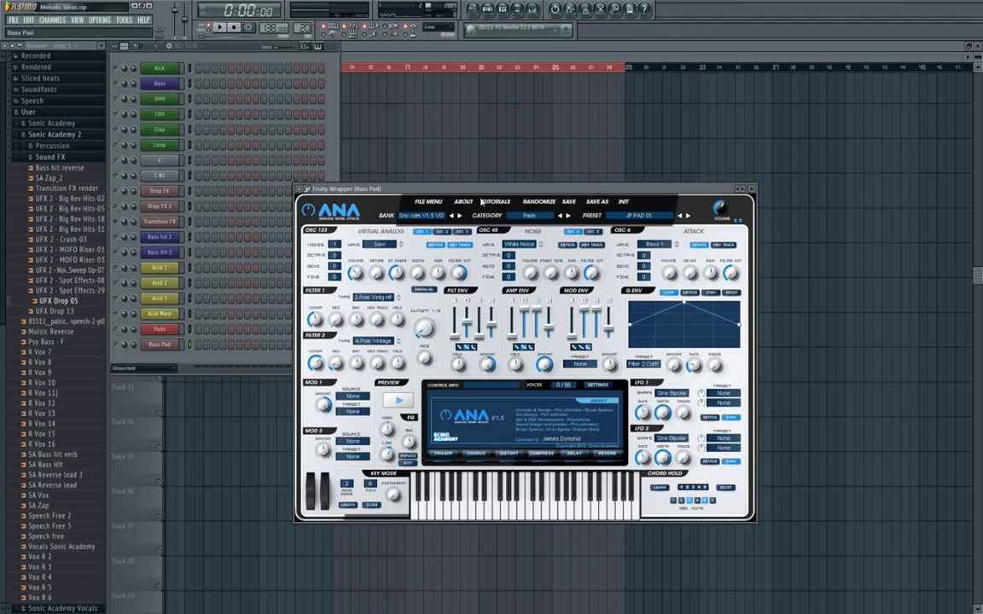
Recolour the BD SUB pattern dark blue, keeping its name.
click(182, 45)
click(271, 80)
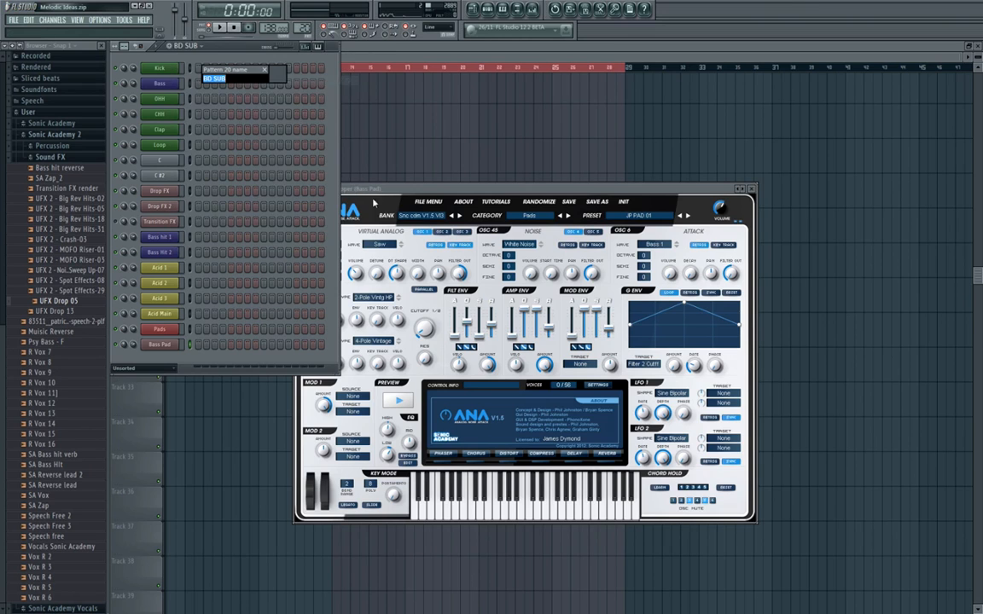
click(275, 78)
click(262, 107)
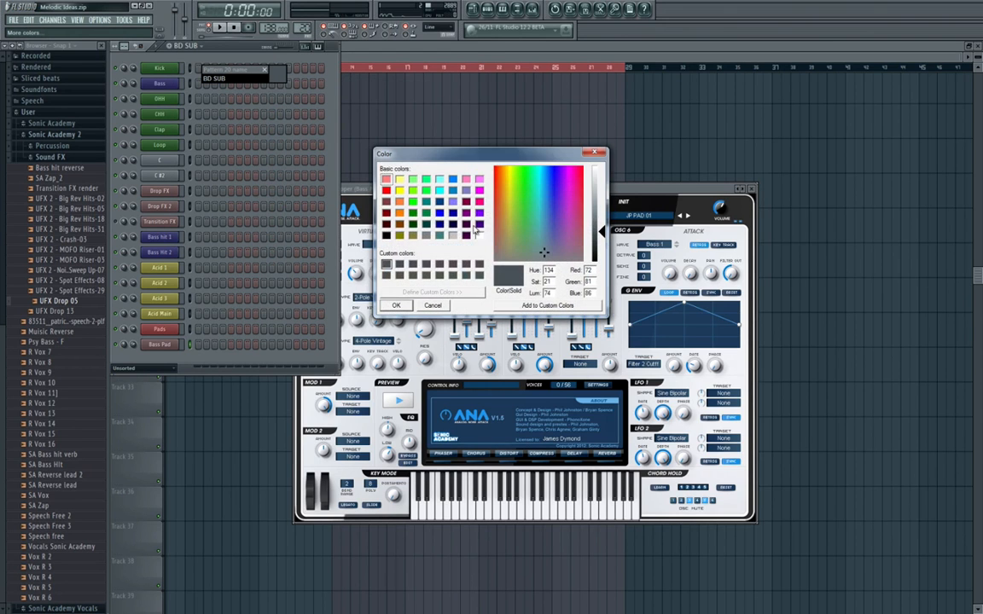
click(439, 224)
click(396, 305)
key(Return)
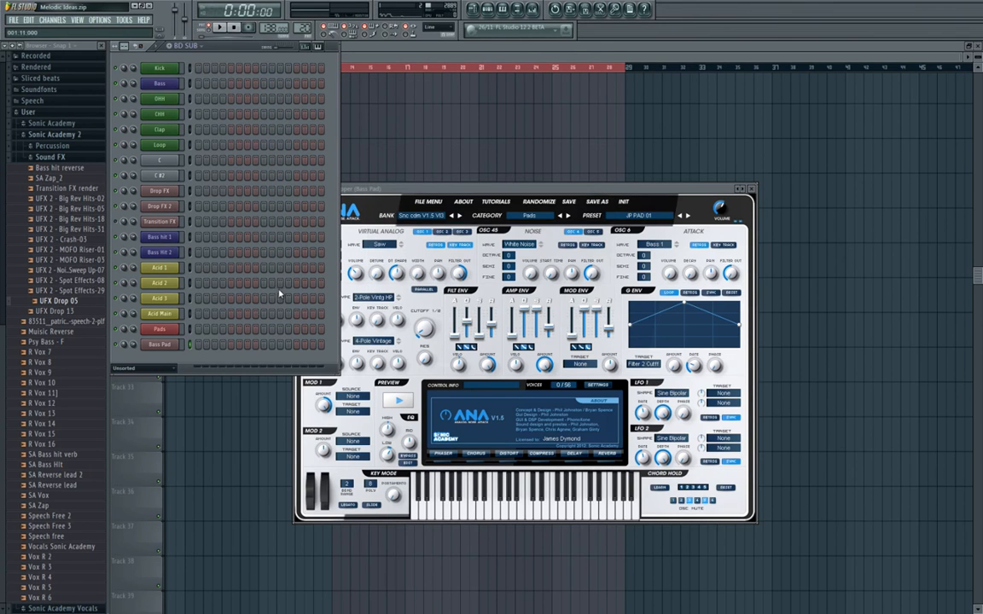
Give the Bass Pad channel the same dark blue colour as the BD SUB pattern.
right_click(166, 346)
click(205, 356)
click(192, 355)
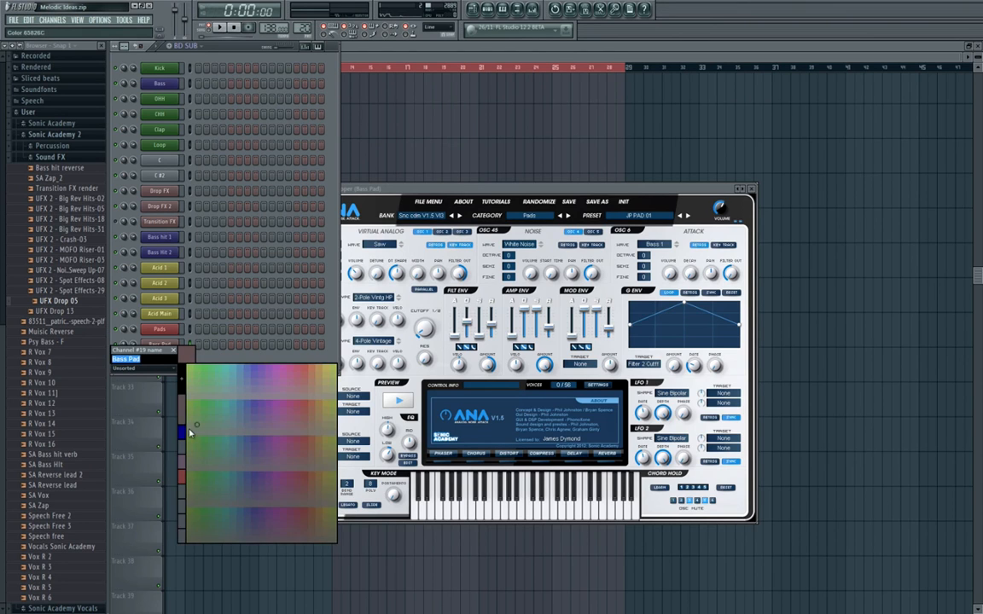
click(184, 433)
key(Return)
Link the Bass Pad channel, with its name and colour, to the first free mixer track after FX Kick.
click(533, 10)
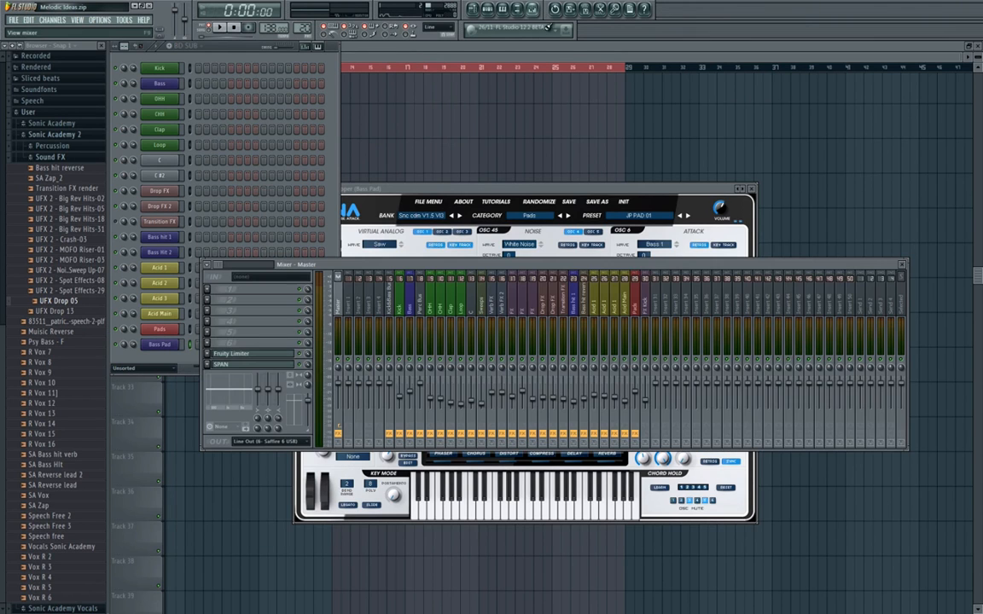
right_click(651, 341)
click(677, 331)
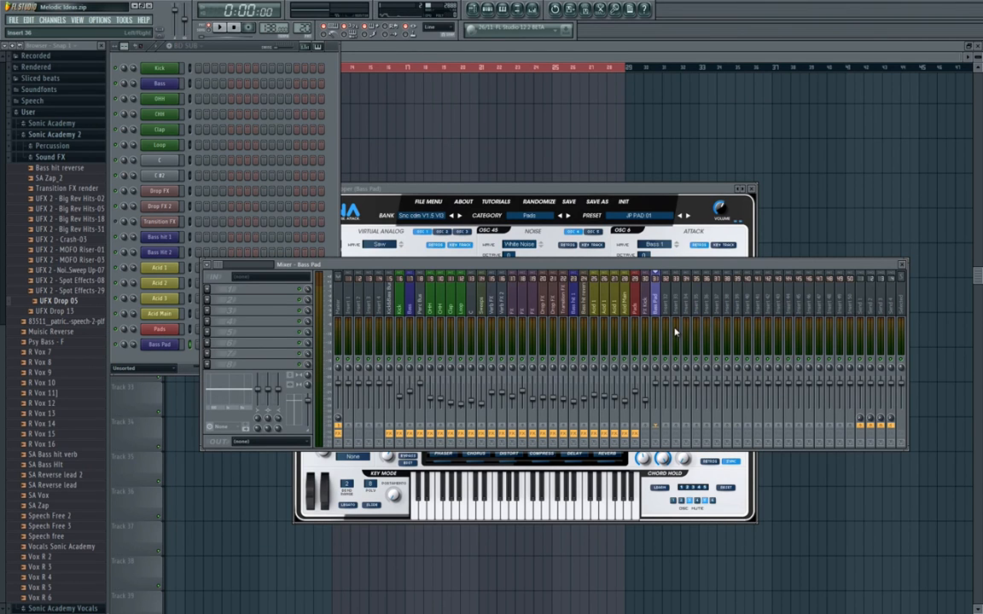
Reorder the mixer so FX Kick sits before Pads and Pads is beside Bass Pad, with the Bass Pad track selected.
key(alt+Left)
key(Right)
key(alt+Left)
key(alt+Left)
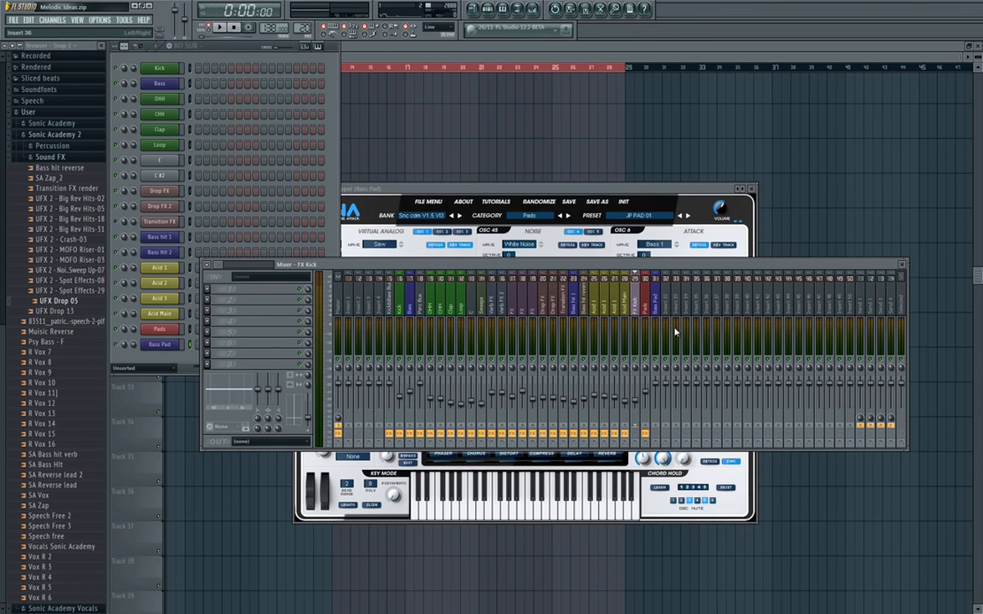
click(657, 307)
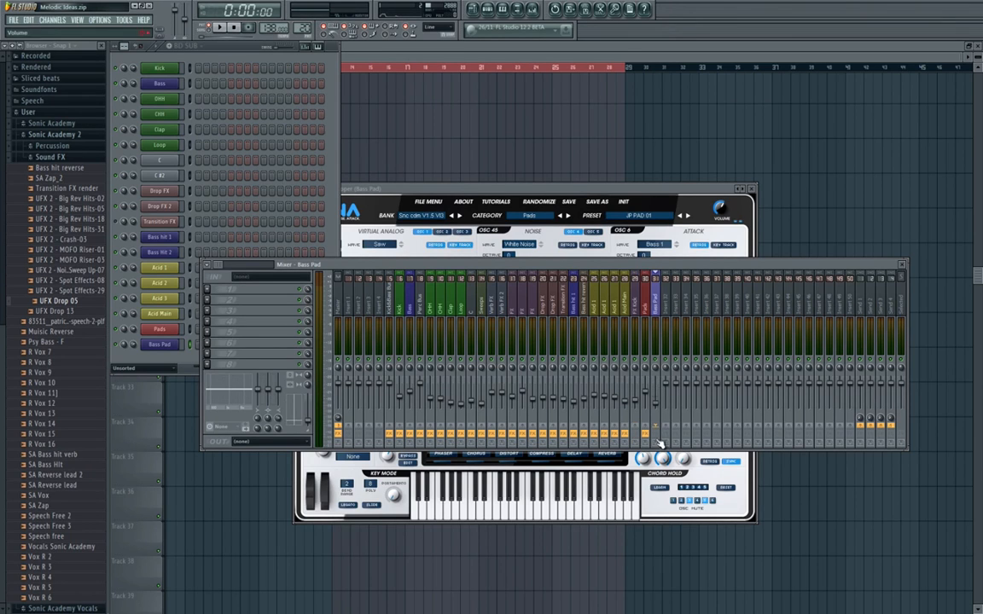
Select and copy the lowest row of bass notes from the Pads pattern.
right_click(572, 541)
double_click(457, 307)
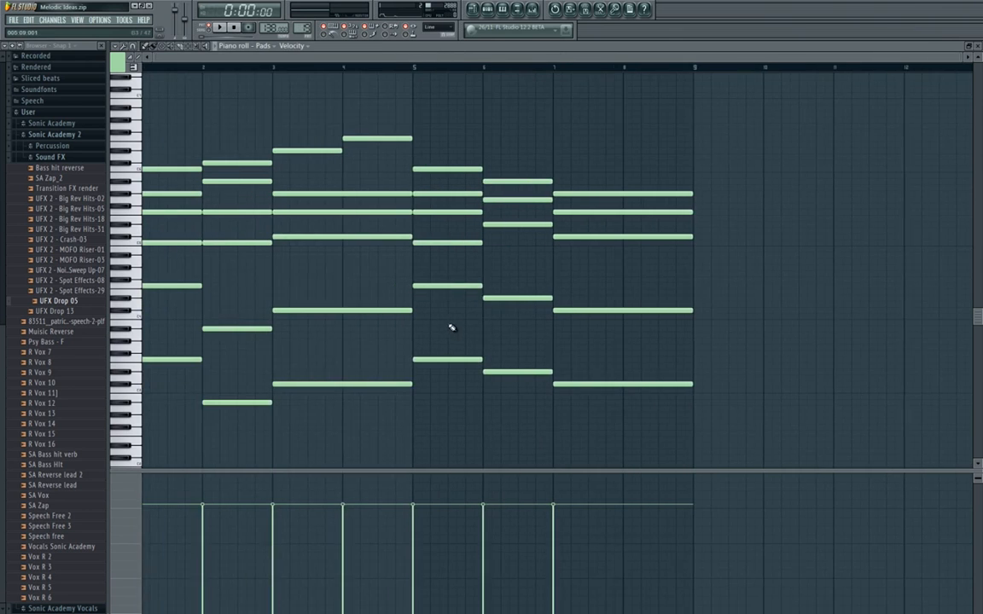
drag(632, 332, 171, 413)
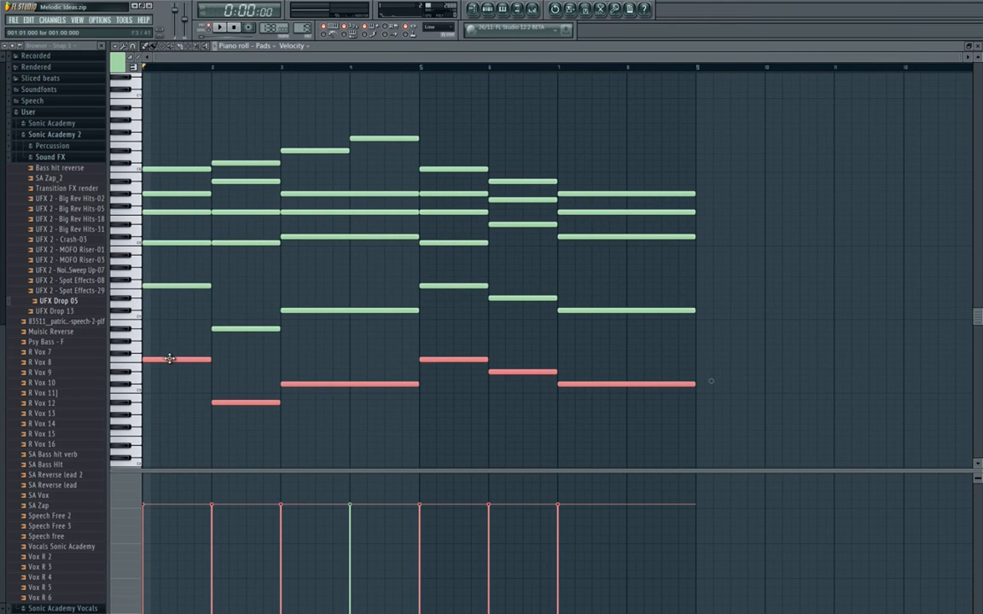
key(Escape)
key(Escape)
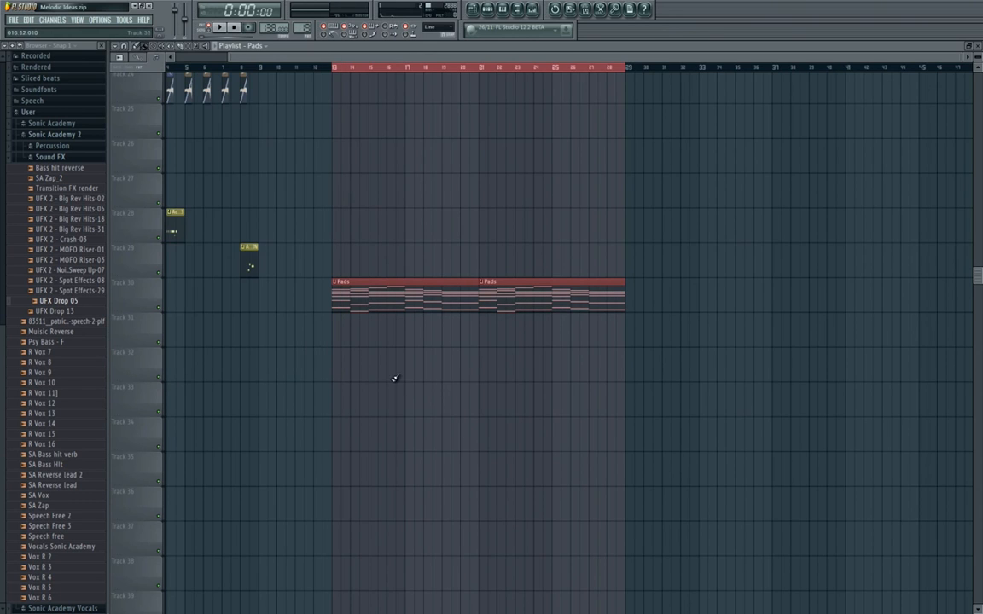
Paste the copied bass notes into the Bass Pad channel of the BD SUB pattern and check them in the piano roll.
key(F6)
click(177, 46)
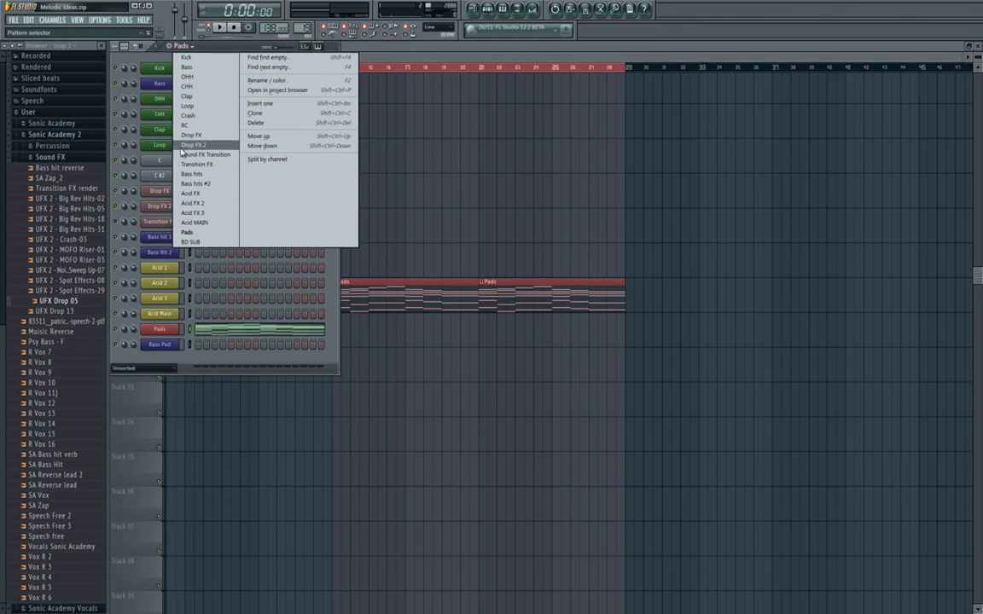
click(197, 245)
right_click(174, 343)
click(201, 345)
key(ctrl+v)
key(Escape)
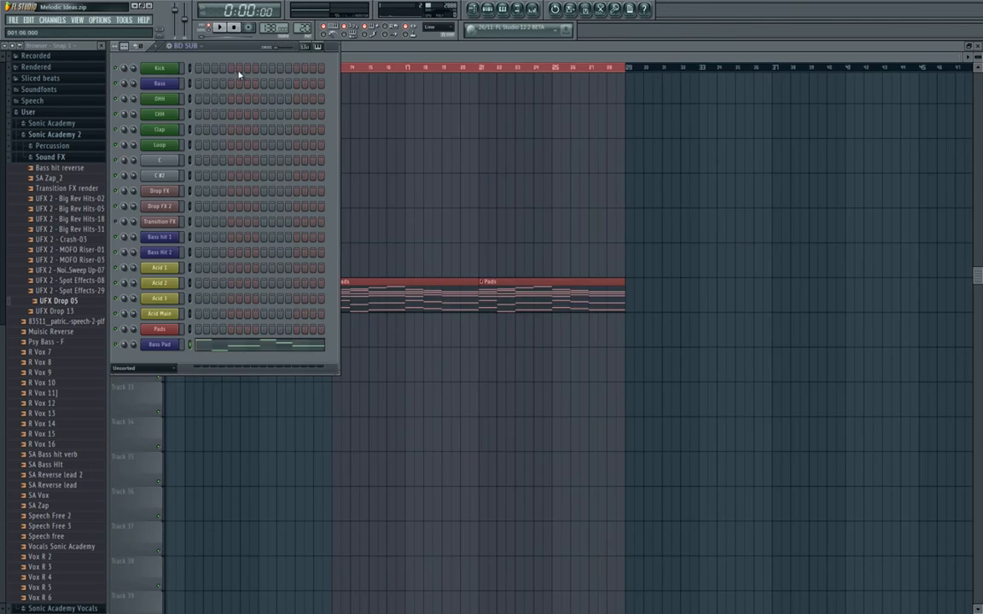
click(235, 349)
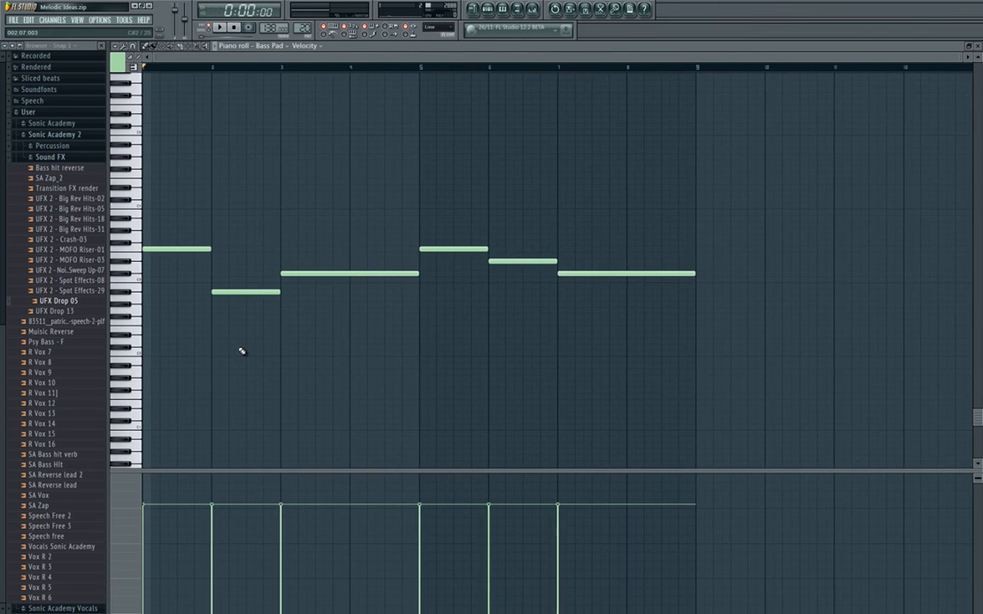
key(Escape)
Play the BD SUB pattern and lower the Bass Pad mixer level to about 53% (-11.8 dB).
click(534, 10)
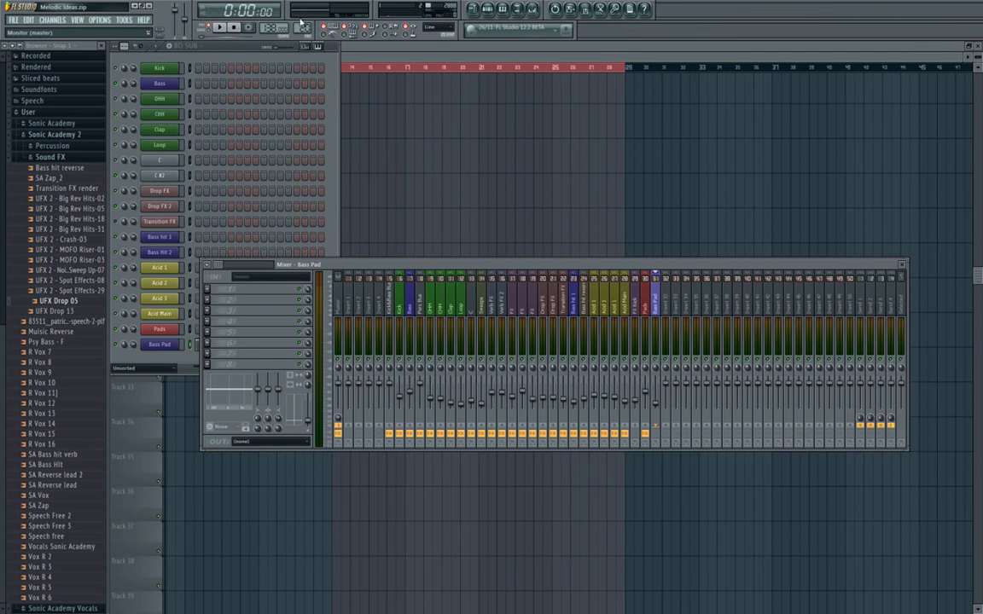
key(space)
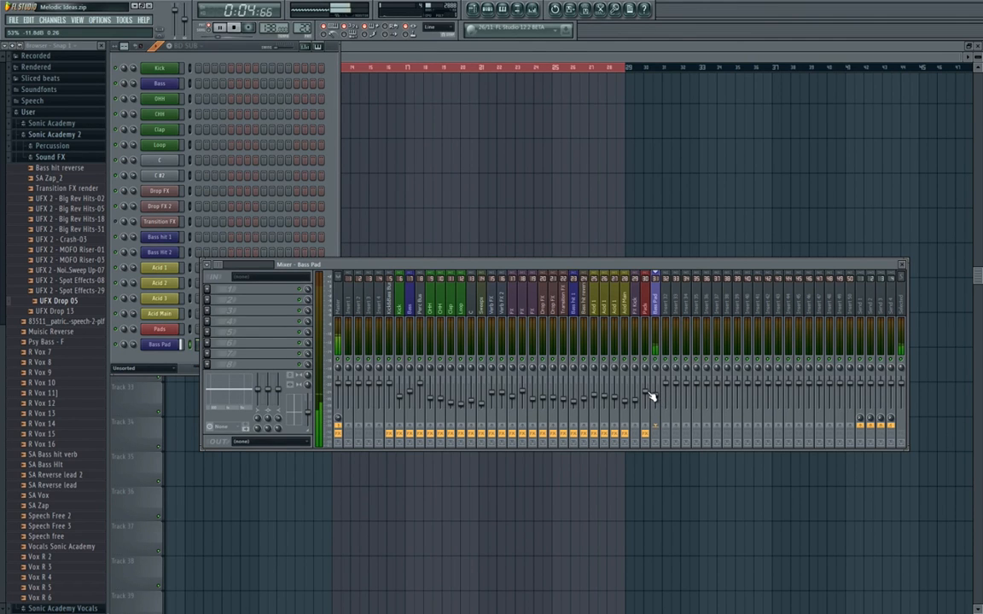
key(space)
Try raising the Bass Pad synth's Filter 1/2 cutoff to about 3047 Hz while the pattern plays.
click(301, 222)
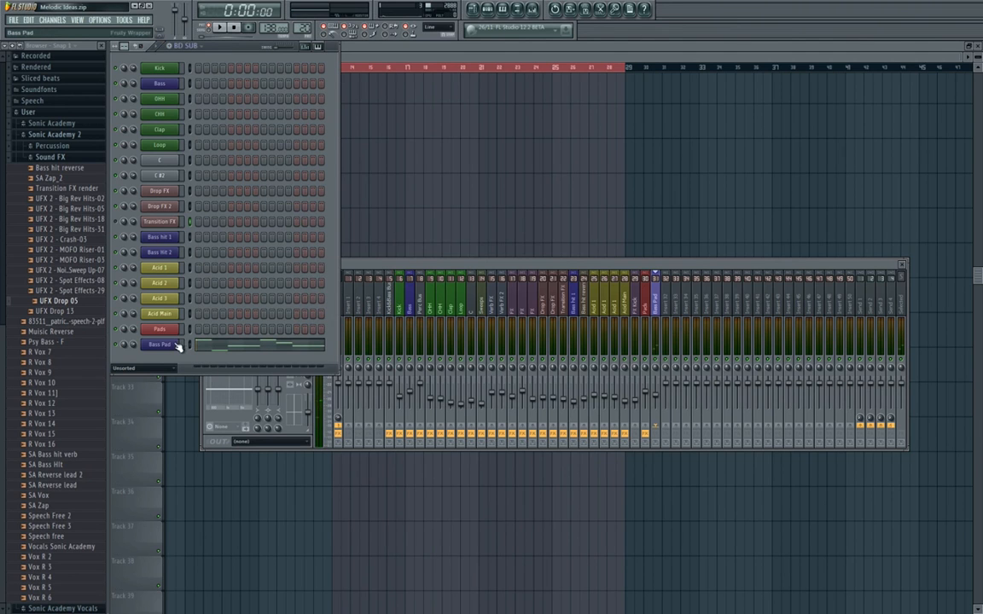
click(171, 345)
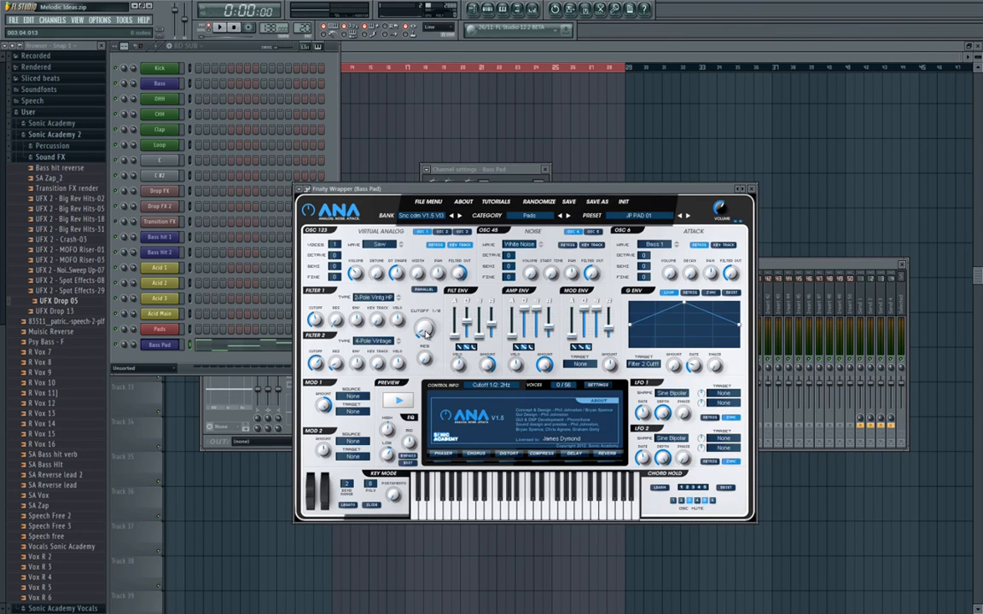
key(space)
mouse_move(424, 331)
mouse_down()
mouse_move(423, 191)
mouse_move(426, 329)
mouse_up()
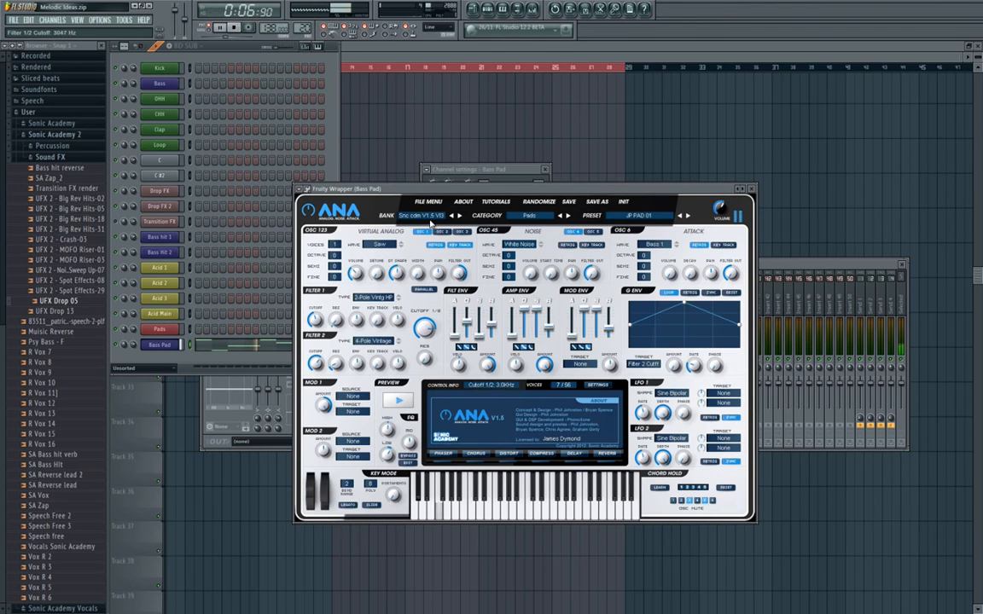
key(space)
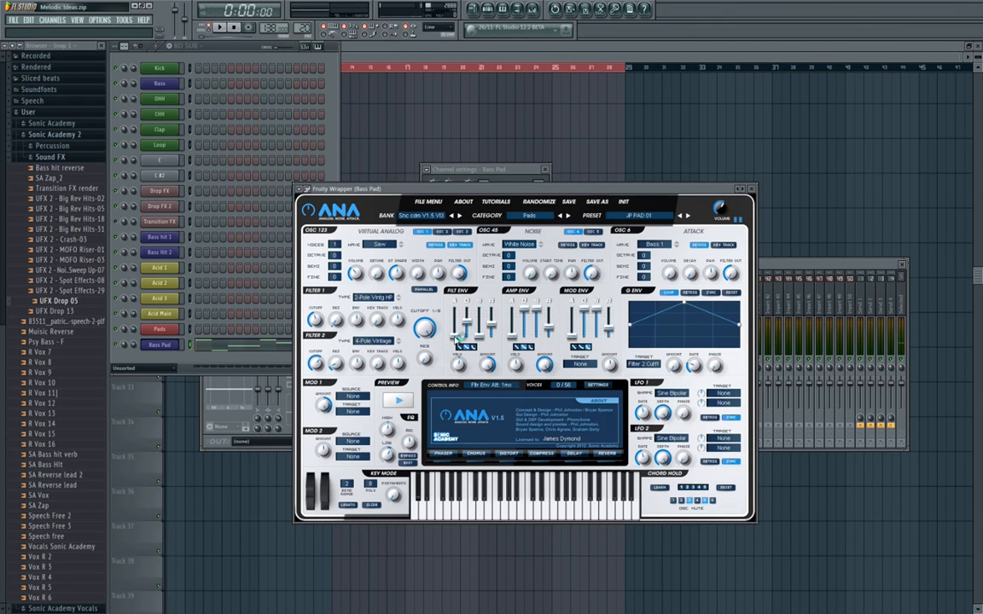
Lower the Bass Pad synth's Filter 1/2 cutoff to 2 Hz, audition it, and close the synth window.
drag(425, 326, 440, 452)
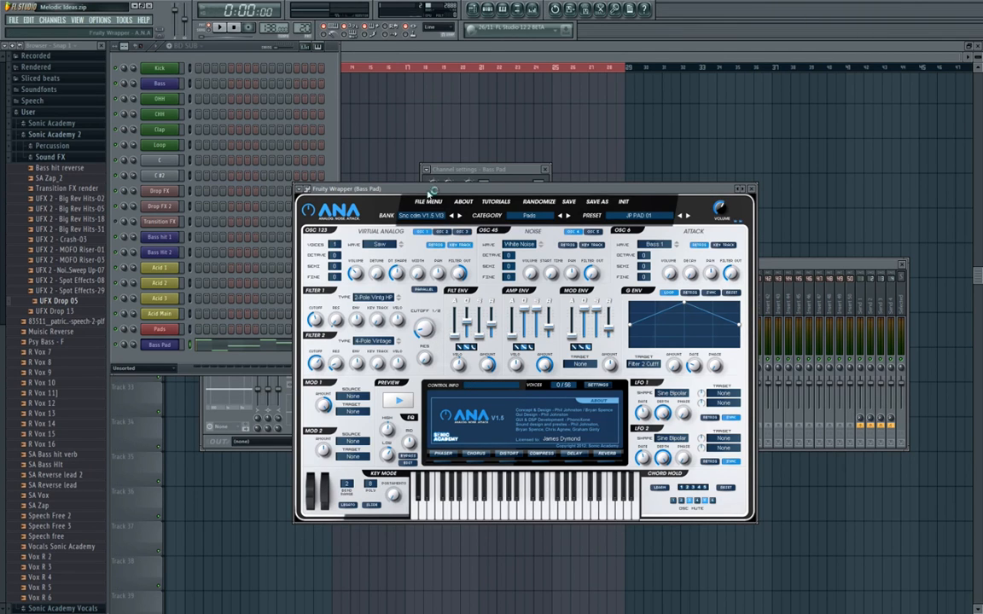
drag(428, 189, 427, 147)
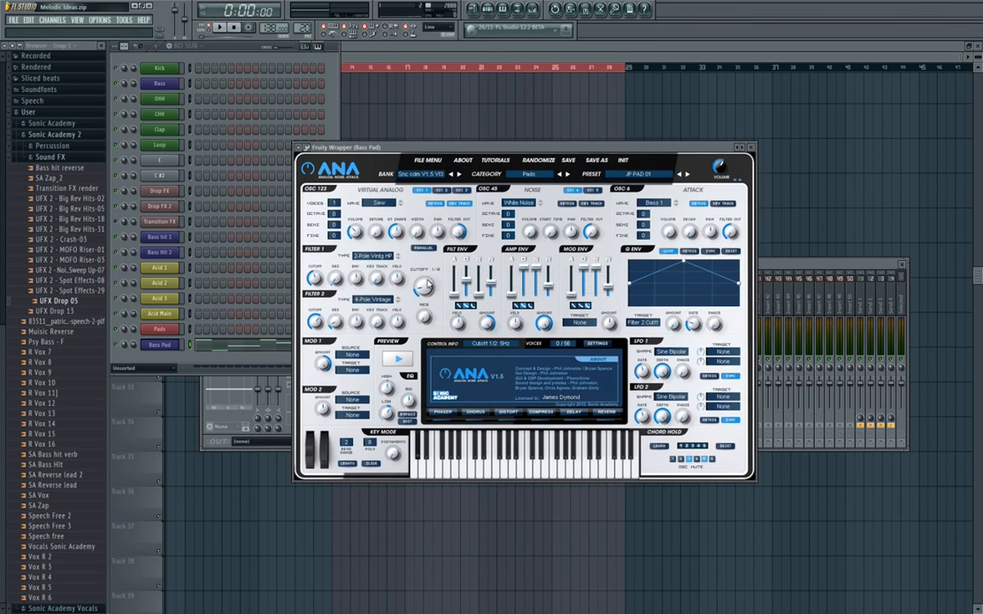
key(space)
drag(425, 288, 427, 304)
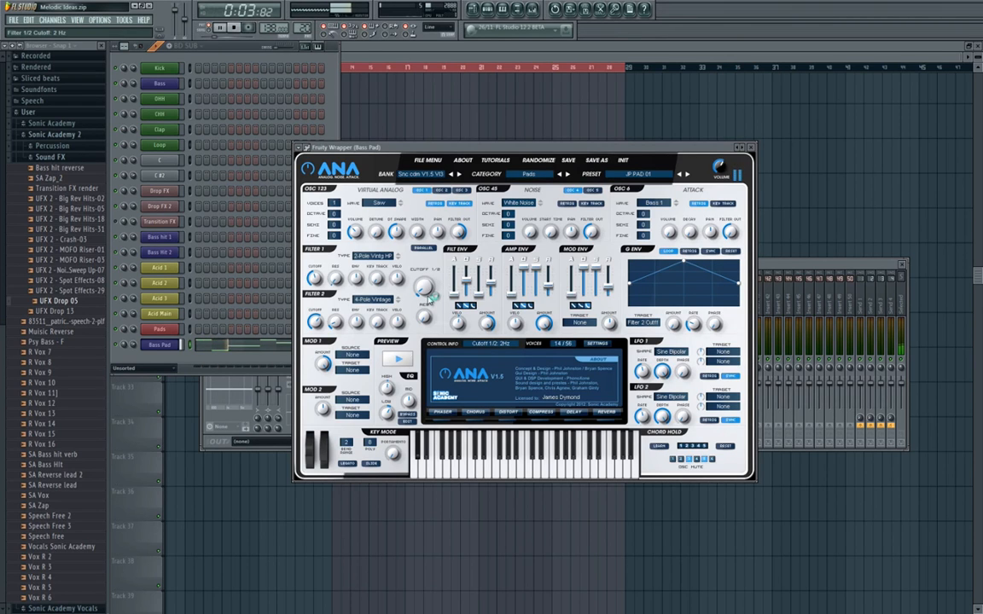
key(space)
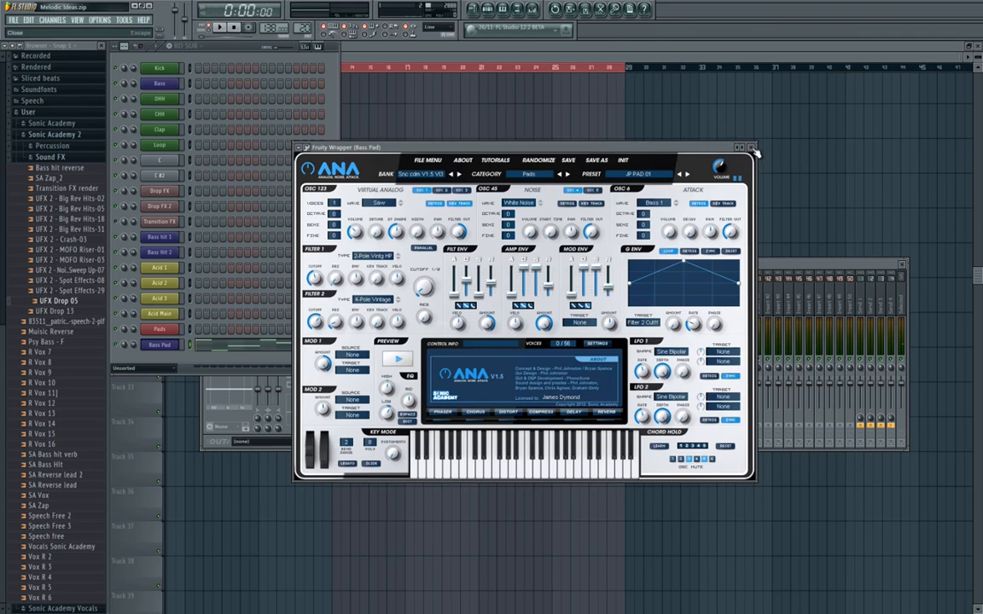
click(753, 148)
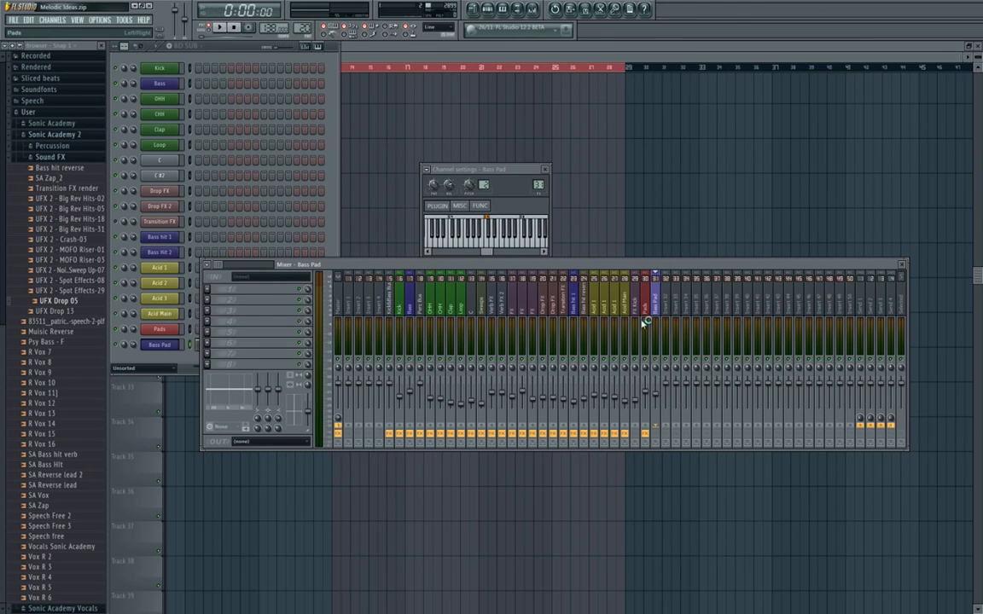
Add Fruity Parametric EQ 2 to the Bass Pad mixer track, cutting band 1 and boosting band 2 around 87 Hz during playback.
click(230, 290)
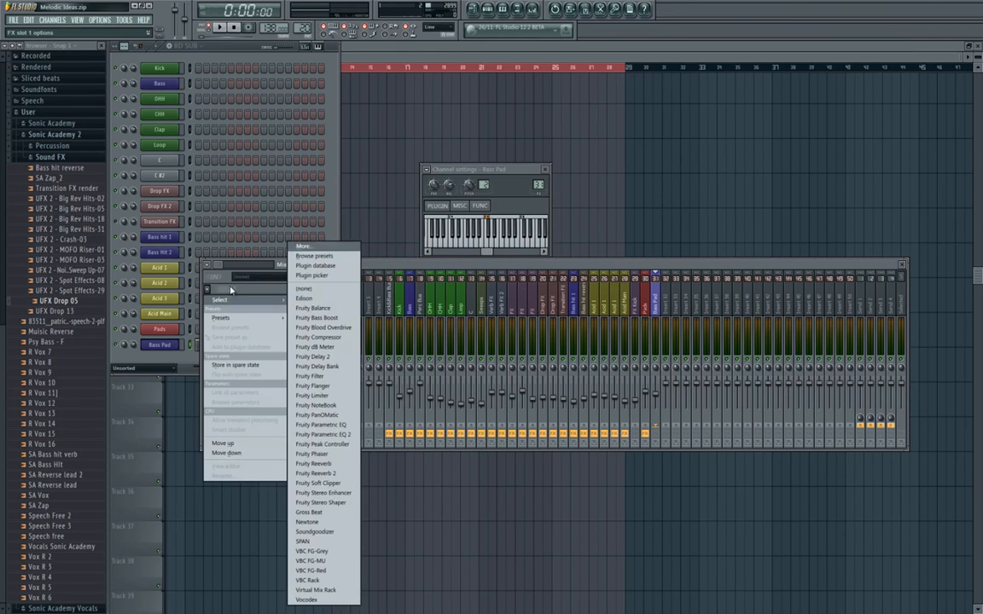
click(338, 433)
drag(244, 120, 470, 136)
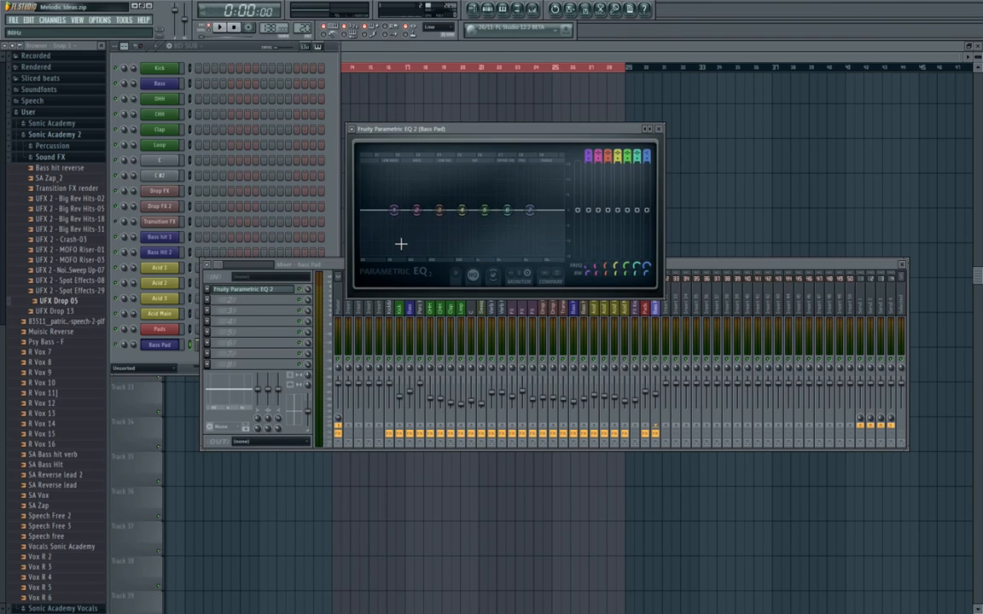
mouse_move(392, 210)
mouse_down()
mouse_move(377, 244)
mouse_move(408, 204)
mouse_up()
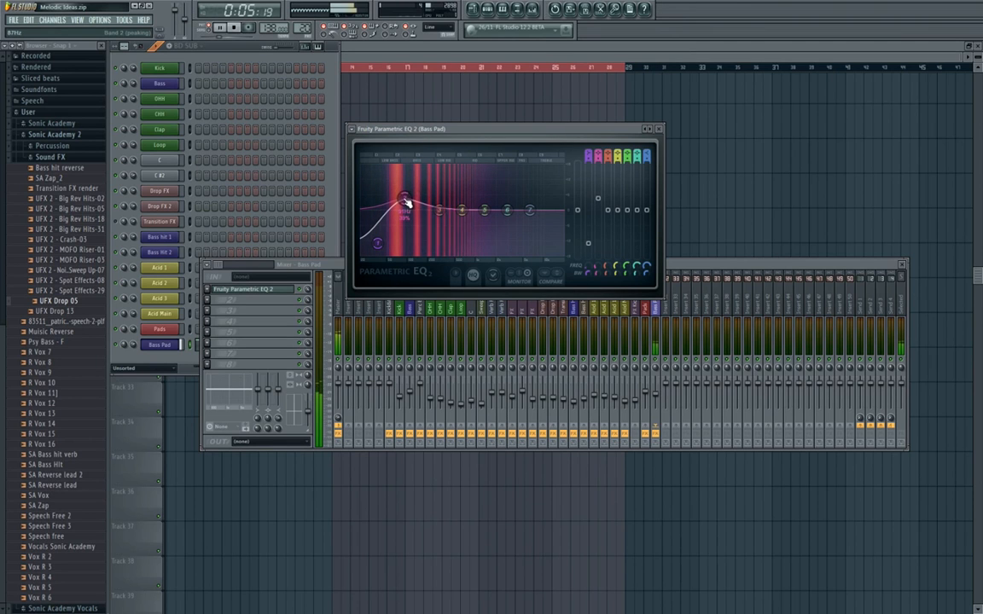
key(space)
Add Fruity Bass Boost after the EQ on the Bass Pad mixer track and place its window over the mixer.
click(208, 301)
mouse_move(280, 314)
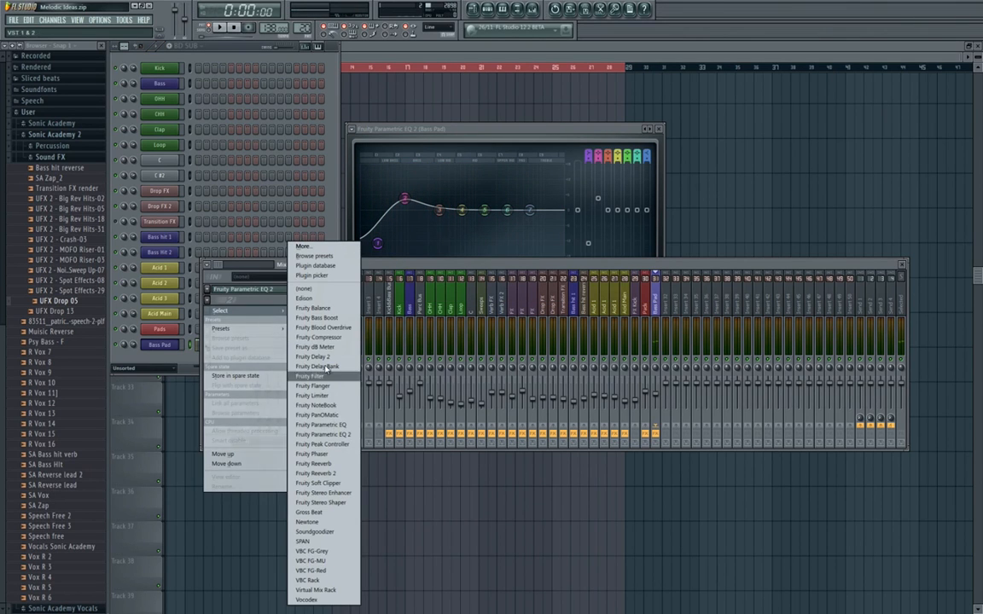
click(315, 317)
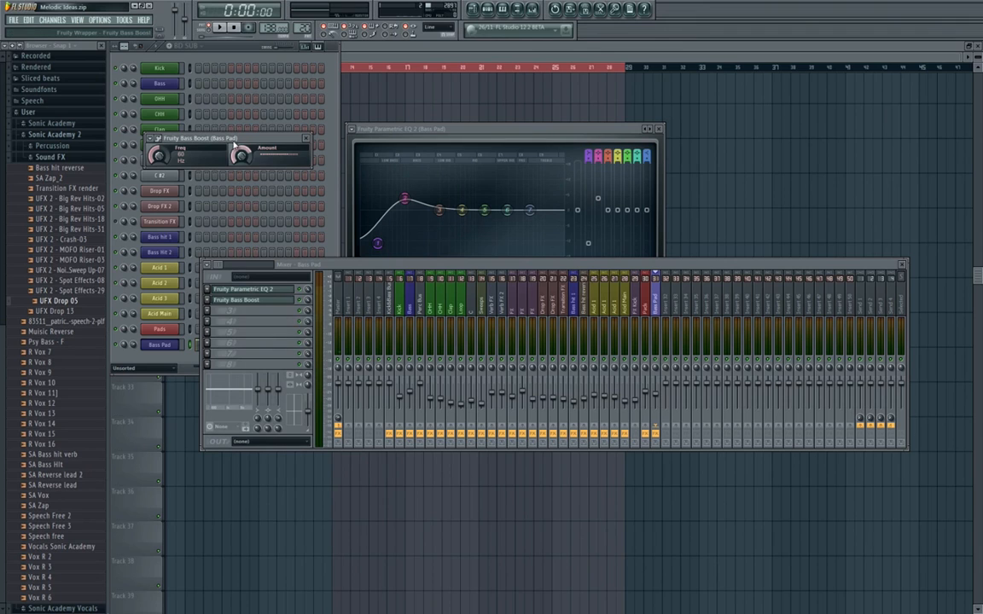
drag(233, 137, 465, 303)
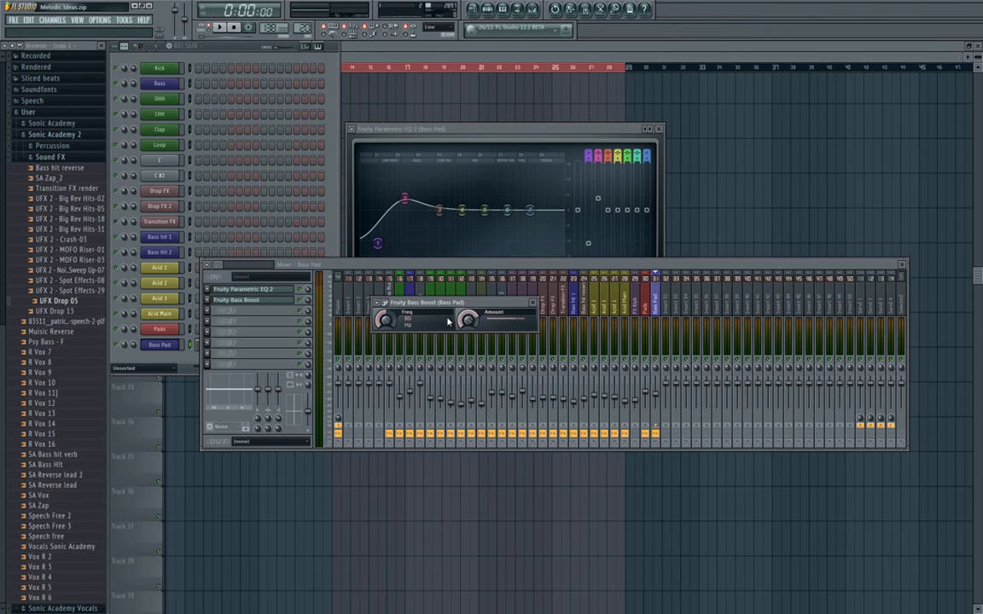
Try raising the Bass Boost frequency to about 77 Hz while the BD SUB pattern plays.
key(space)
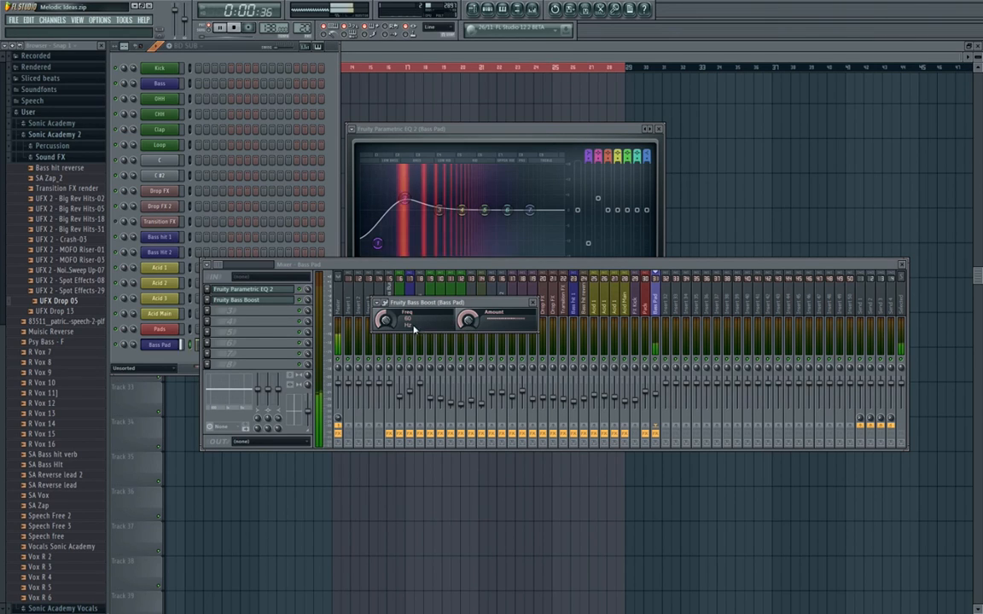
drag(393, 323, 393, 318)
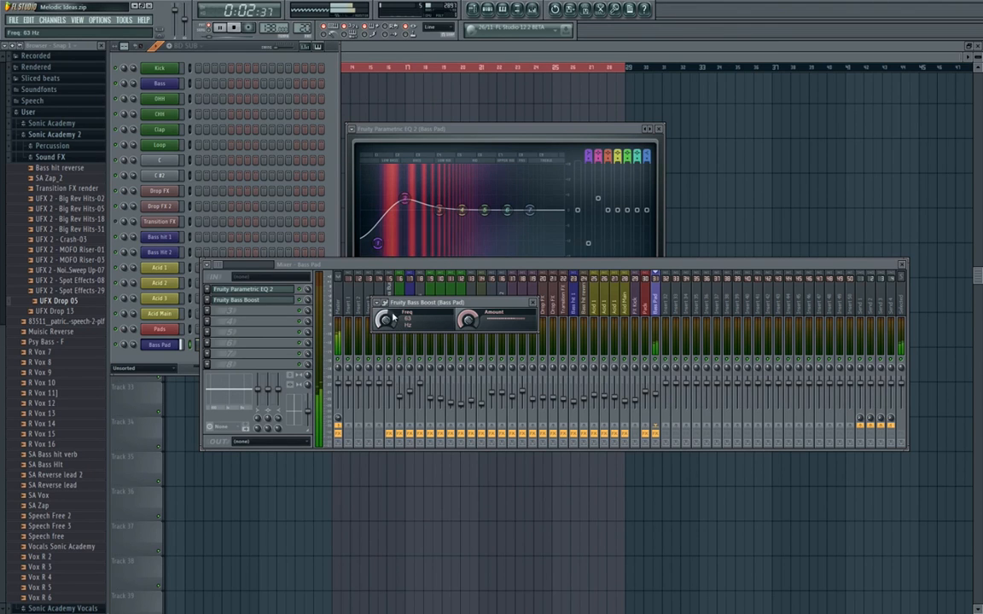
drag(390, 280, 389, 291)
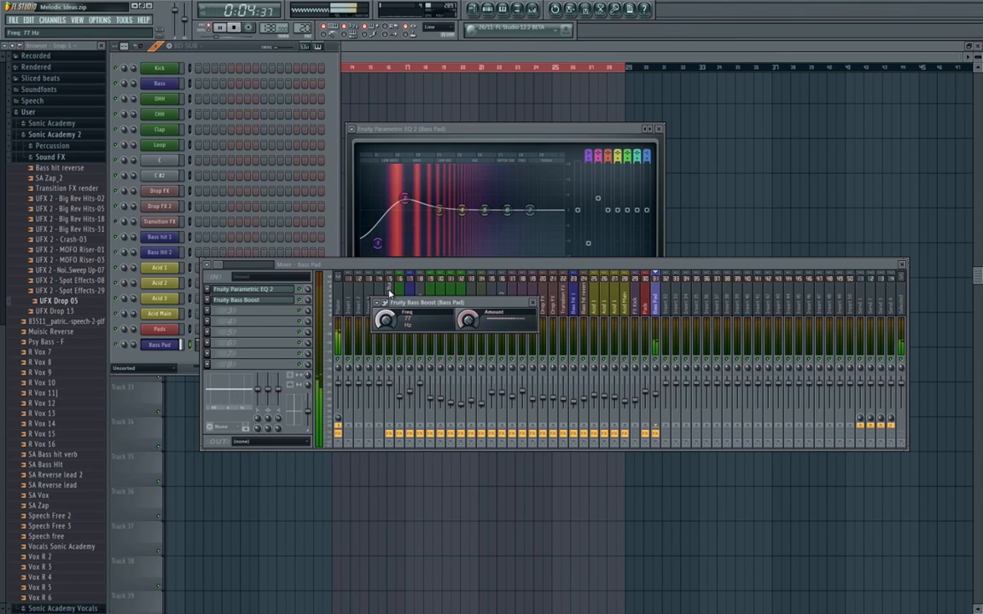
key(space)
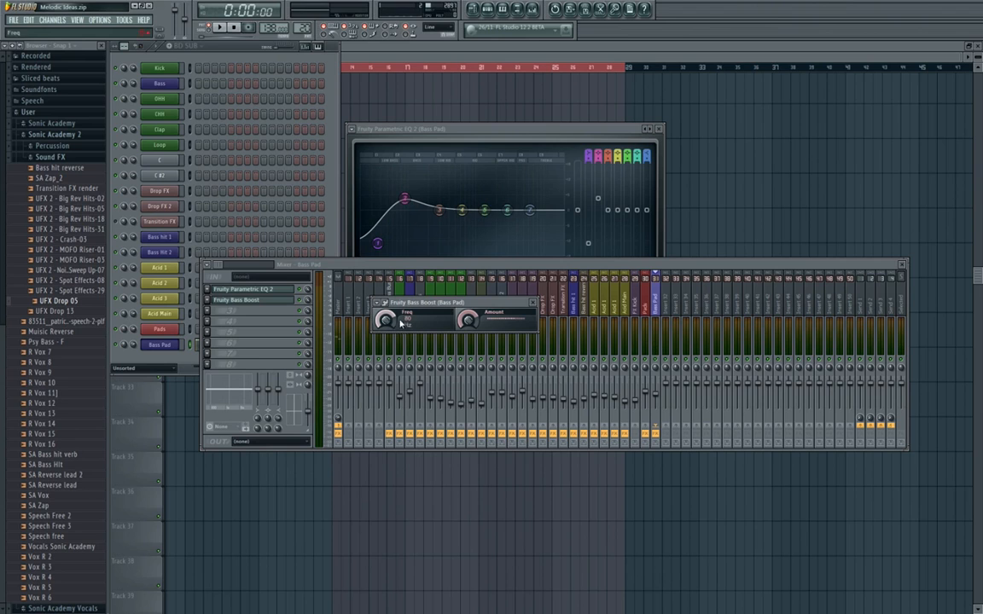
Play the BD SUB pattern and raise the Bass Boost amount well above its starting level.
key(space)
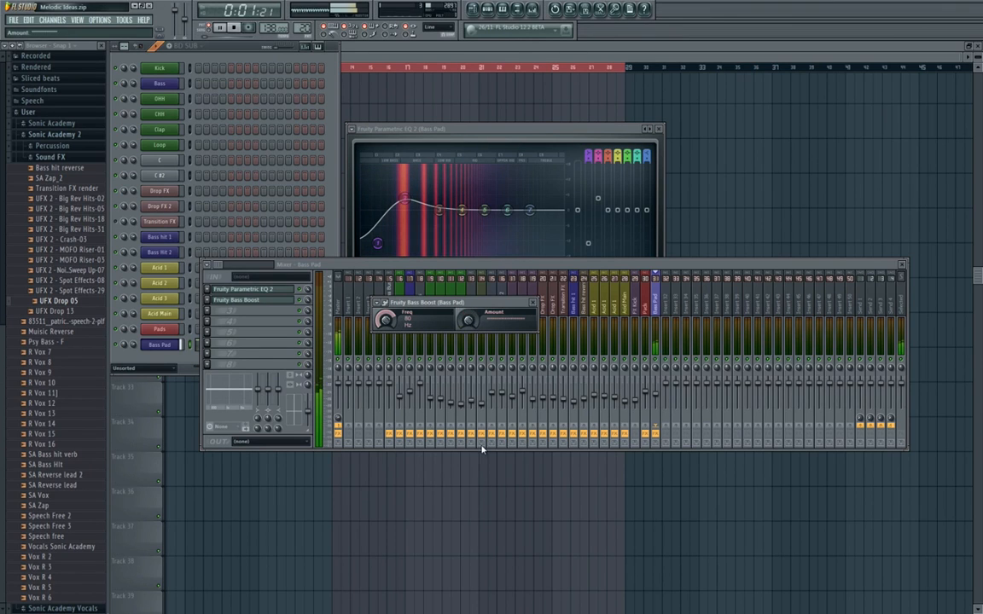
drag(471, 321, 465, 227)
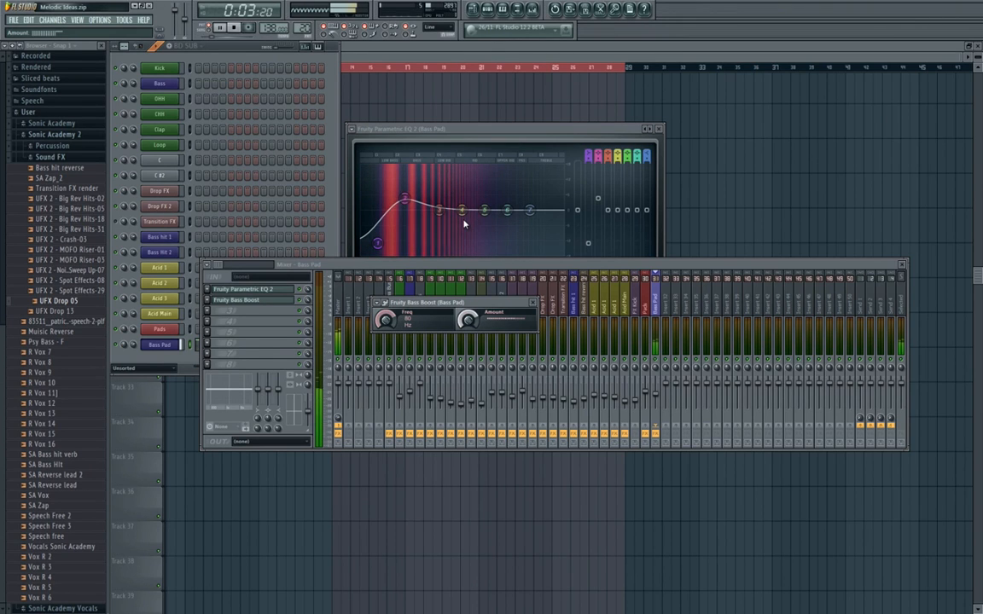
Open SPAN on the Master track and examine the bass spectrum in High Res mode during playback.
click(341, 361)
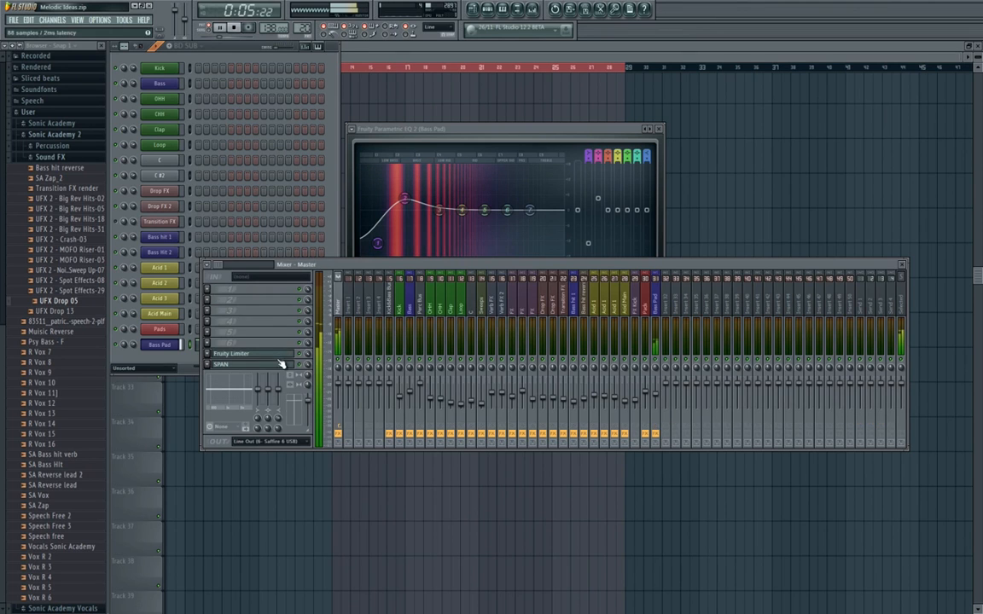
click(277, 367)
click(675, 323)
click(675, 383)
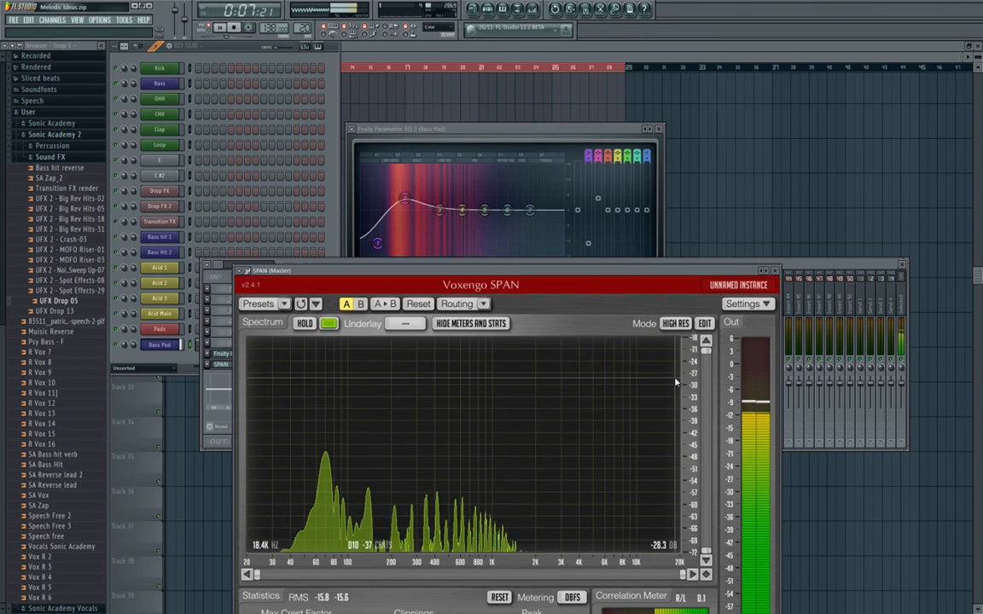
Set SPAN's spectrum mode to Default, stop playback, and close the analyzer.
click(675, 323)
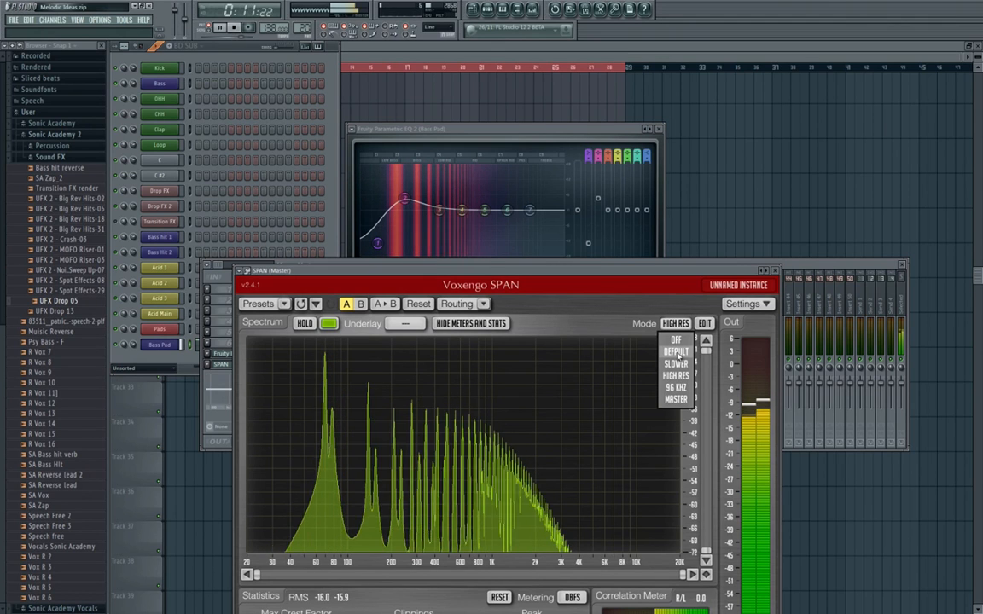
click(676, 353)
key(F9)
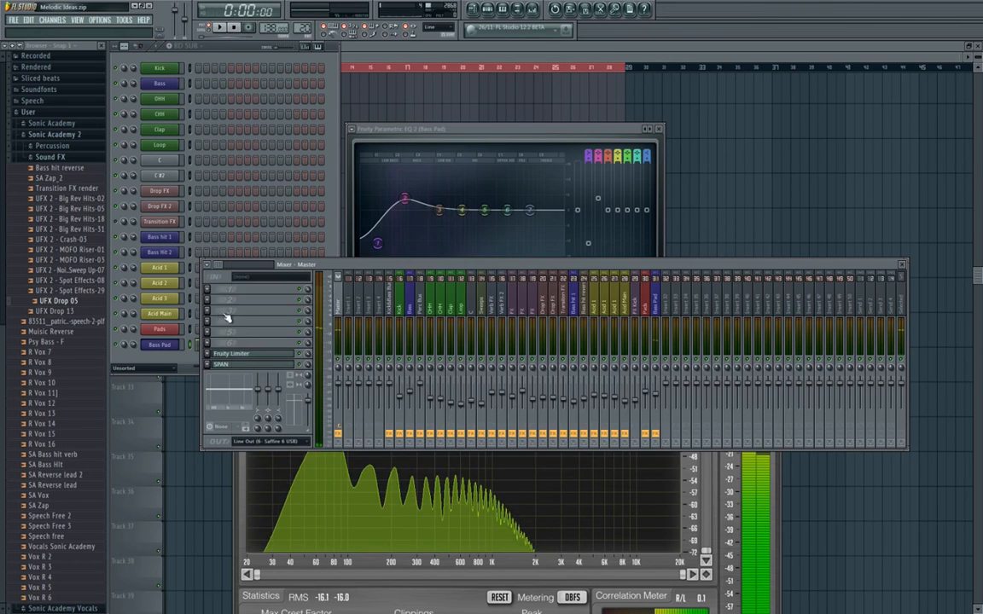
key(space)
click(432, 494)
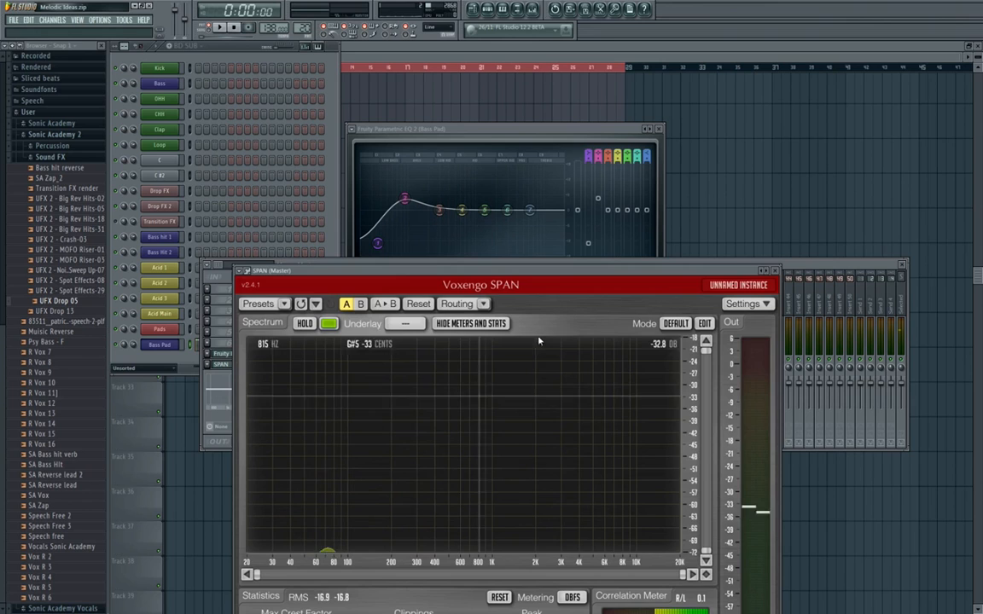
click(773, 269)
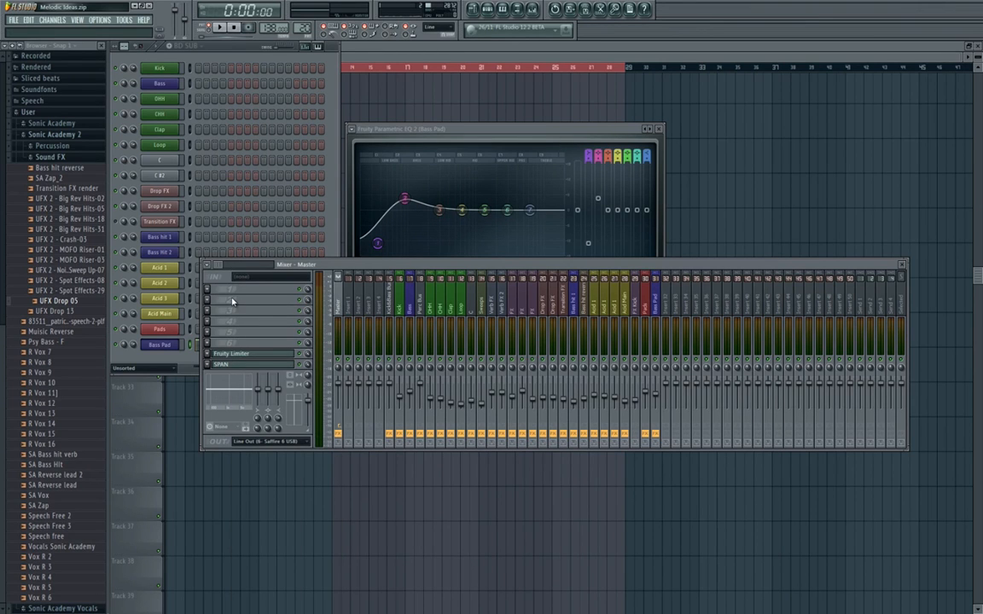
Close the Bass Pad EQ and channel windows and place BD SUB clips on playlist Track 31 at bars 13 and 21.
click(661, 130)
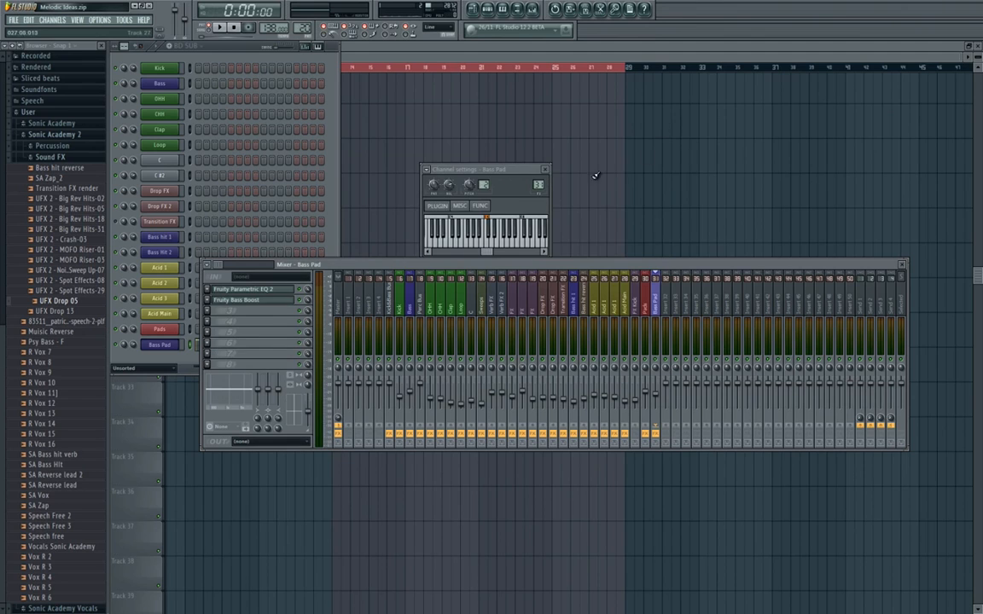
click(547, 170)
key(F5)
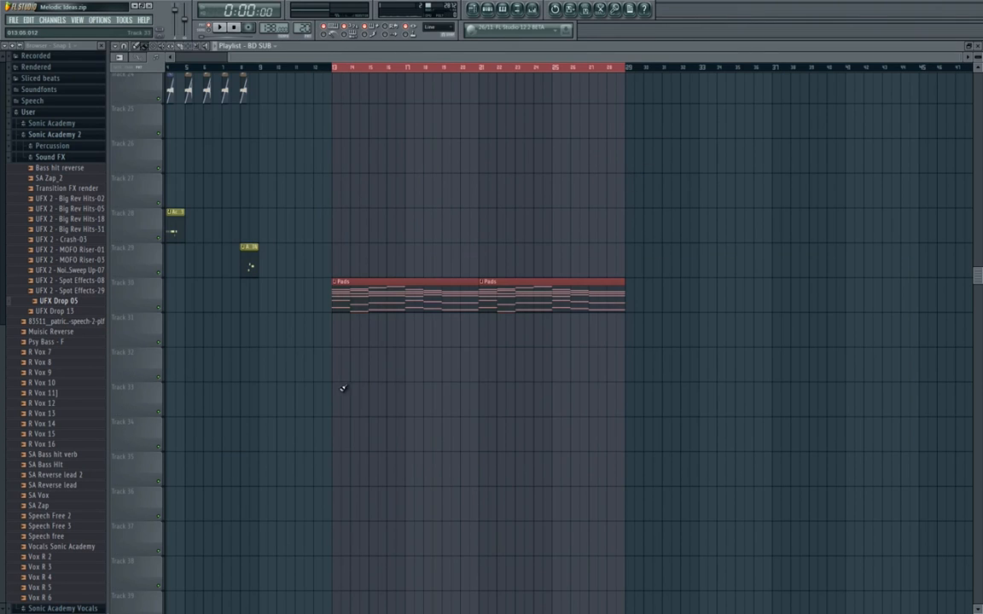
click(336, 334)
click(483, 326)
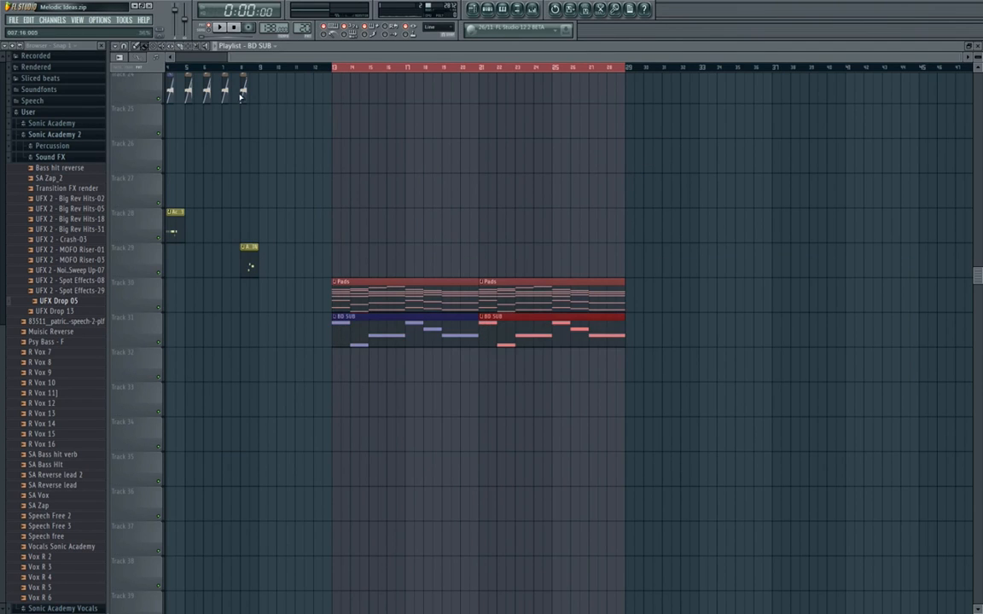
Audition the breakdown from bar 13 with the BD SUB clips and bring up the mixer.
key(space)
key(F9)
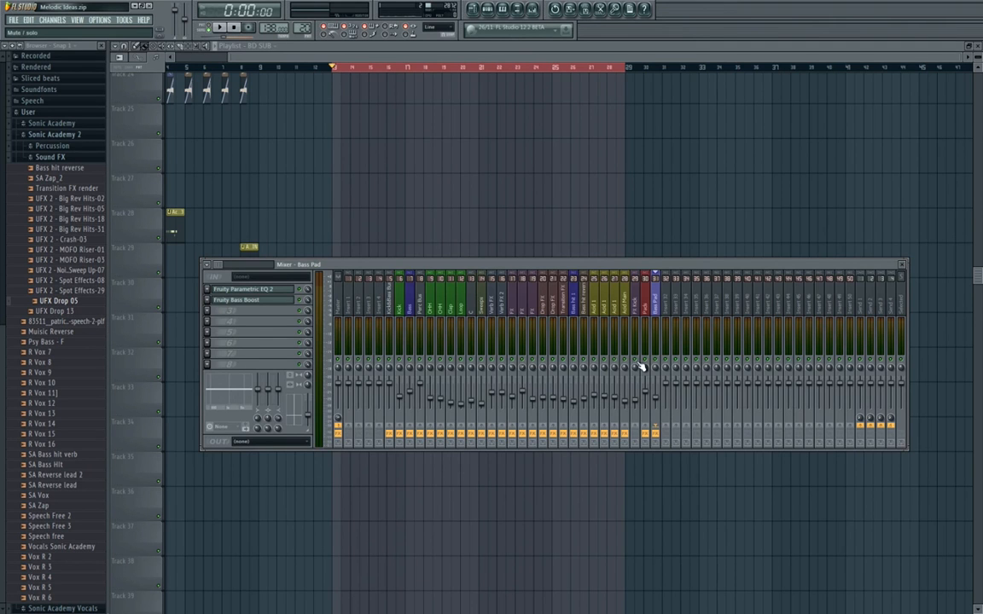
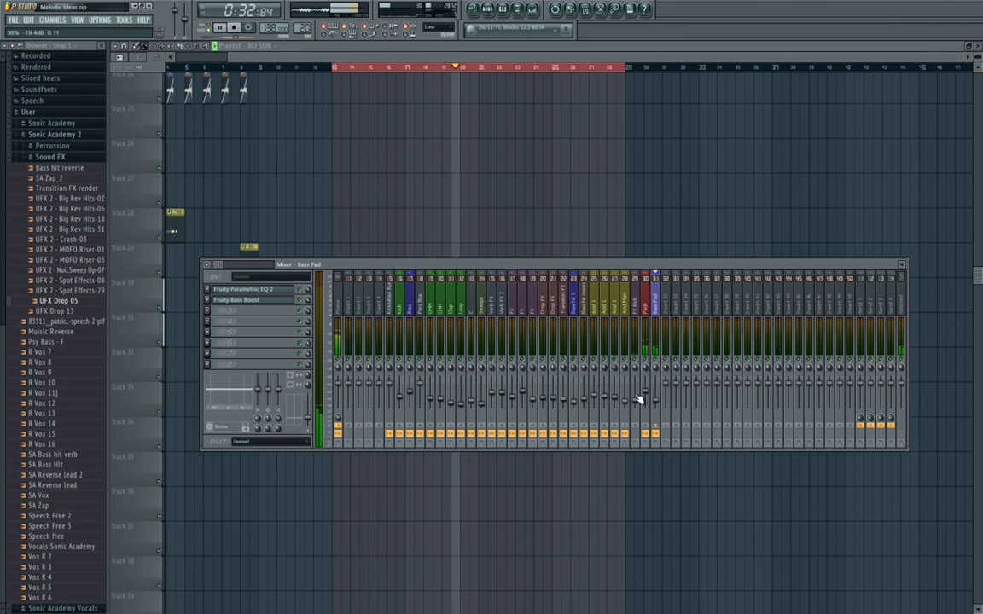
Cut the Bass Pad's highs in Parametric EQ 2 by pulling the band 7 high shelf down to about 1 kHz.
click(247, 290)
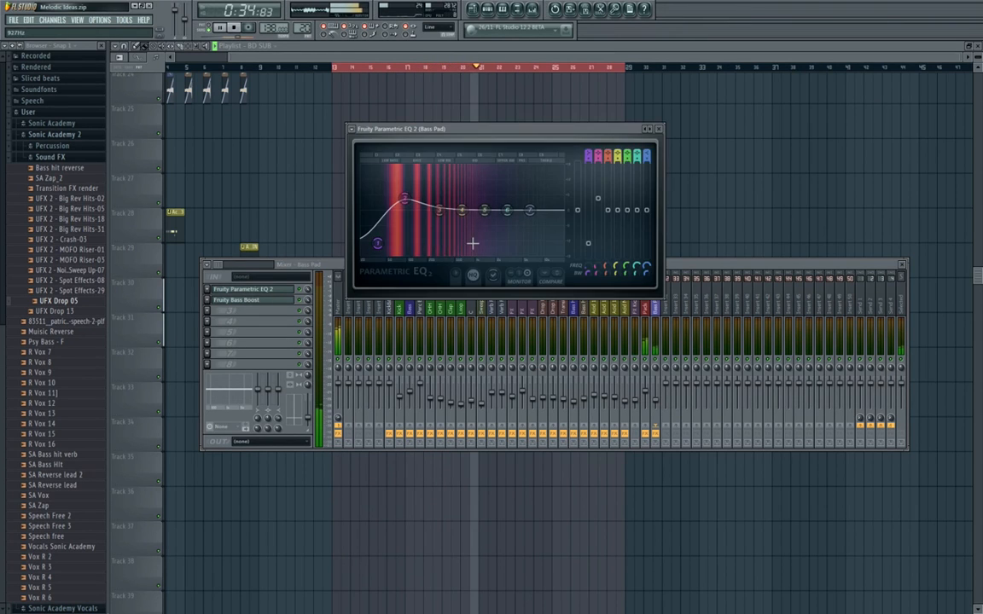
drag(529, 210, 481, 260)
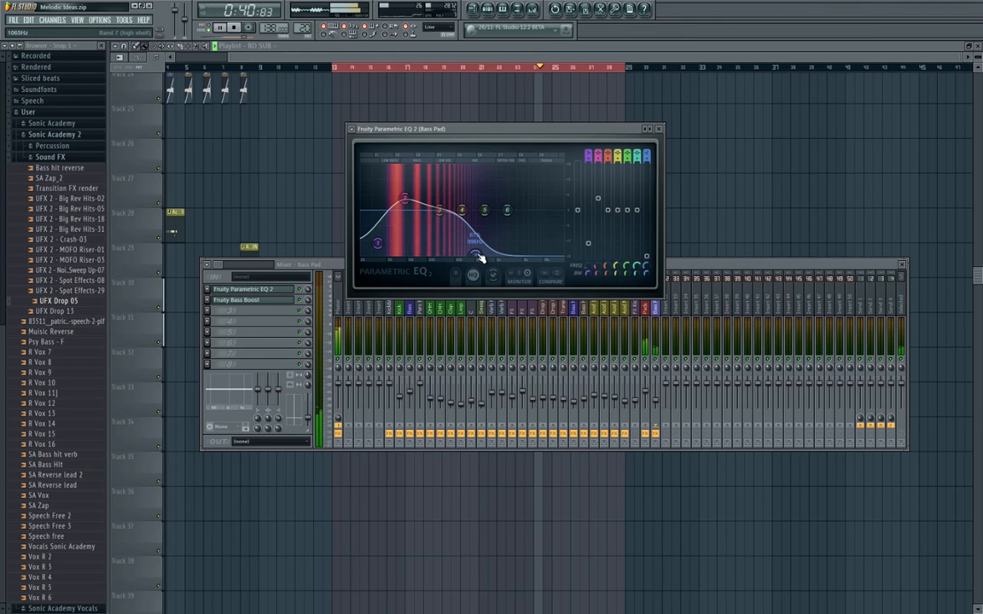
click(659, 129)
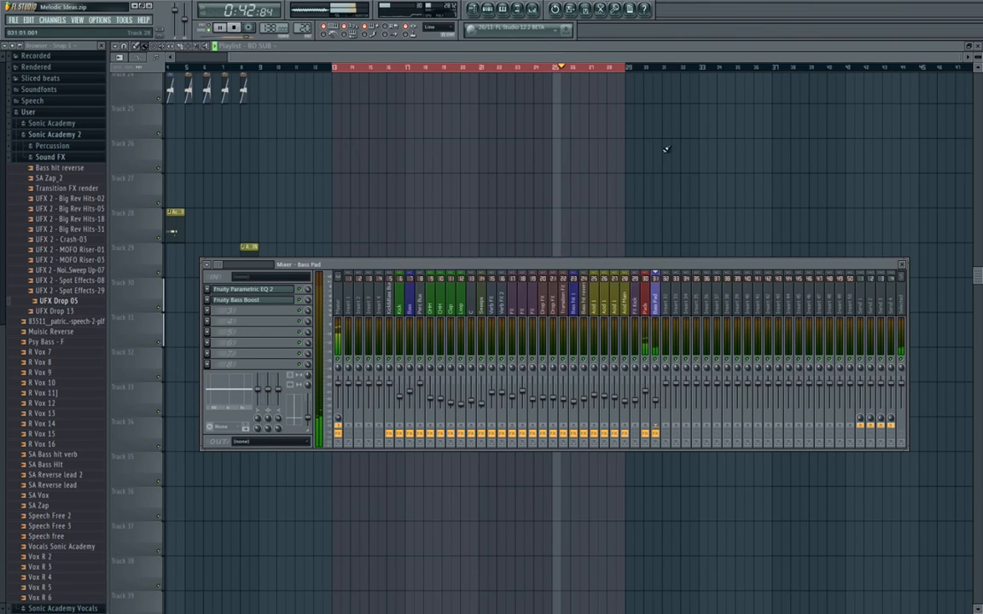
key(F9)
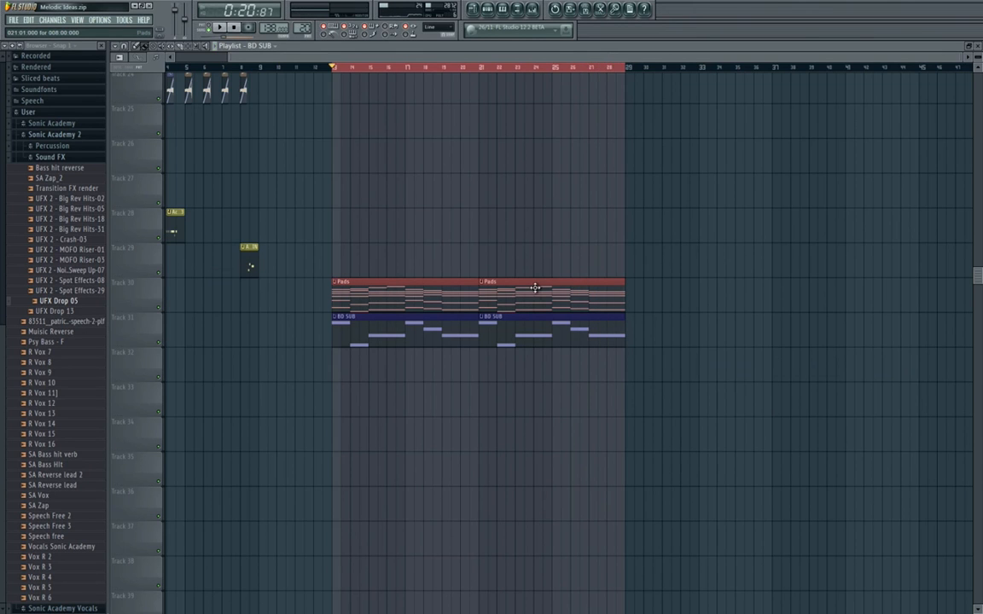
Copy the opening Crash and RC clips on Tracks 2 and 3 twelve bars along, into the breakdown starting at bar 13.
scroll(460, 294, up, 3)
drag(439, 311, 622, 303)
scroll(618, 299, down, 4)
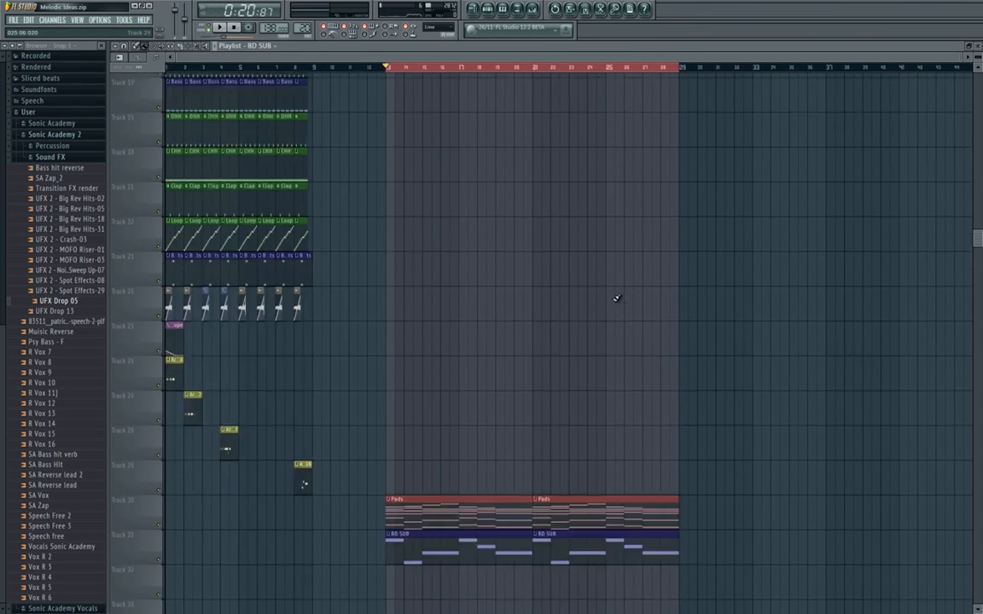
scroll(611, 296, up, 9)
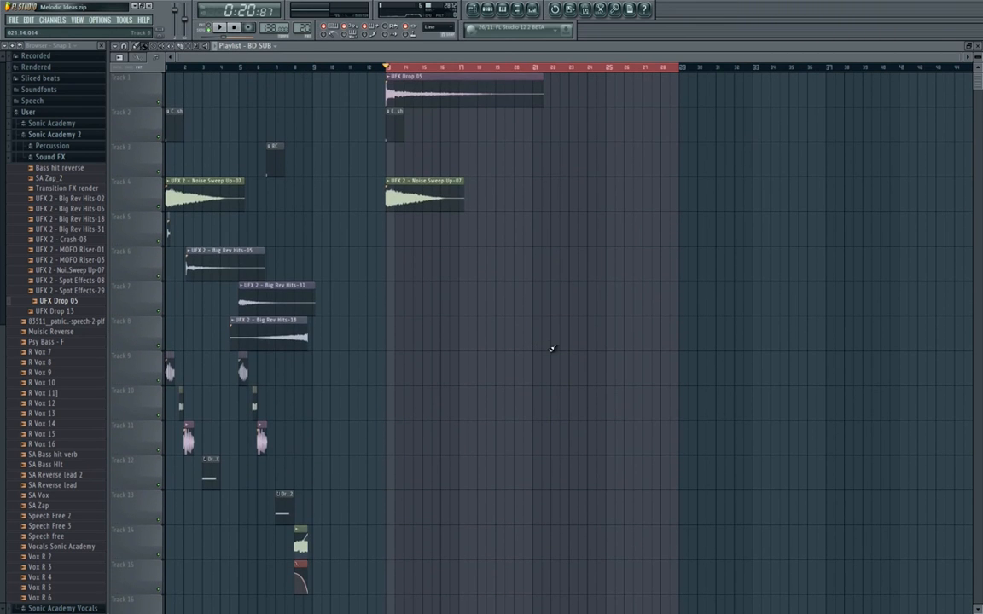
drag(274, 153, 510, 163)
right_click(512, 163)
drag(320, 118, 153, 167)
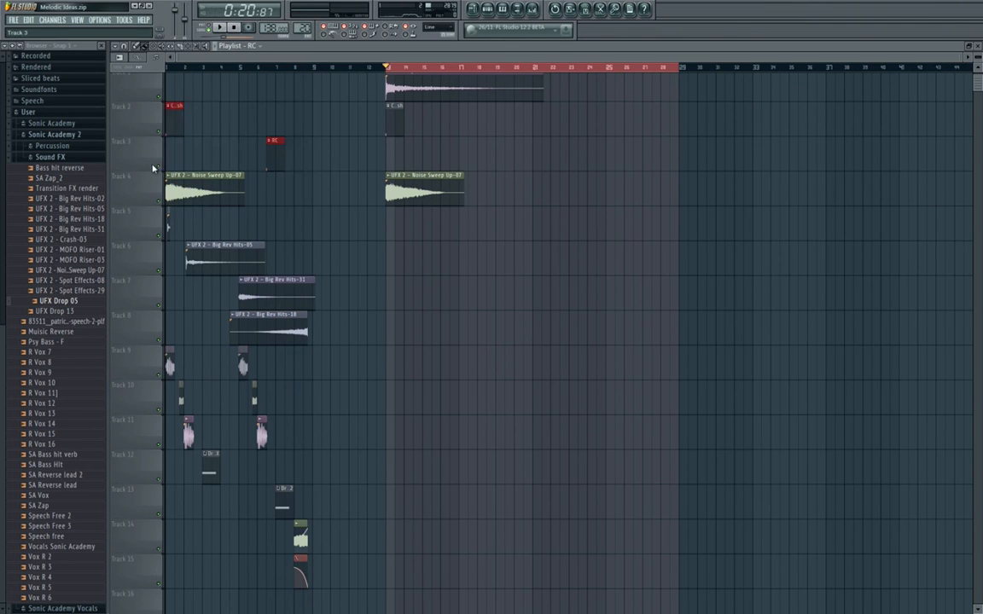
drag(172, 121, 396, 124)
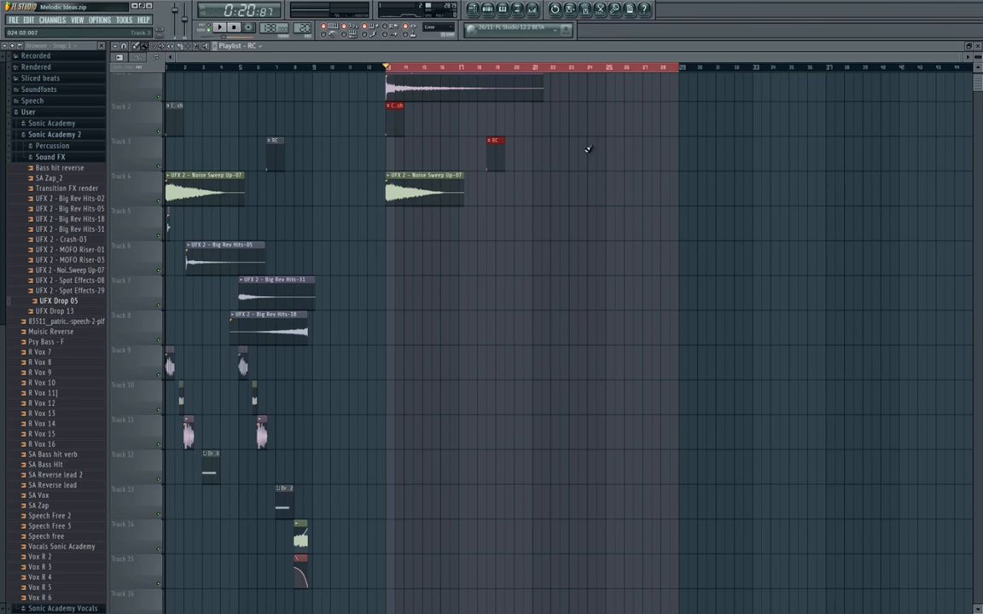
Place an RC clip on Track 2 and a copy of UFX 2 - Noise Sweep Up-07 on Track 4, both at bar 21.
click(536, 123)
drag(450, 200, 594, 197)
key(space)
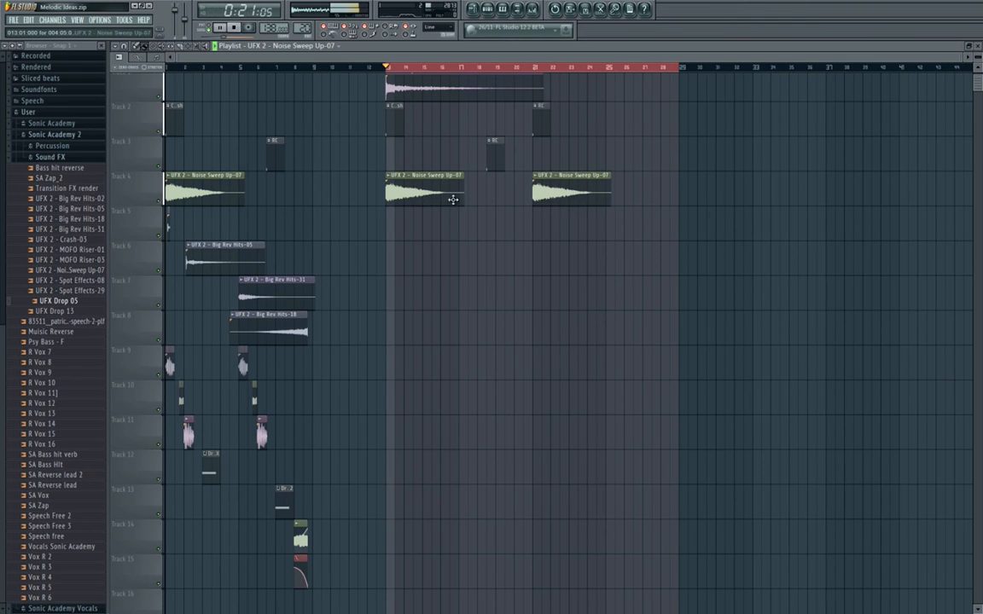
Copy the Track 5 to 8 effects, including Big Rev Hits-05, 31 and 18, into the breakdown sections starting at bars 13 and 21.
scroll(461, 233, down, 2)
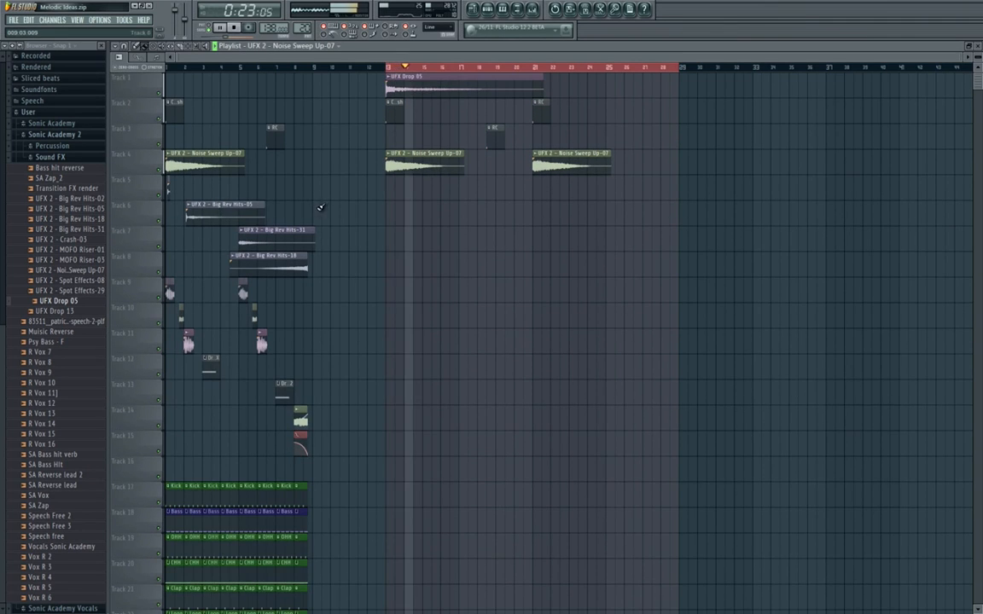
key(space)
drag(331, 176, 165, 273)
mouse_move(269, 242)
mouse_down()
mouse_move(509, 244)
mouse_move(496, 246)
mouse_up()
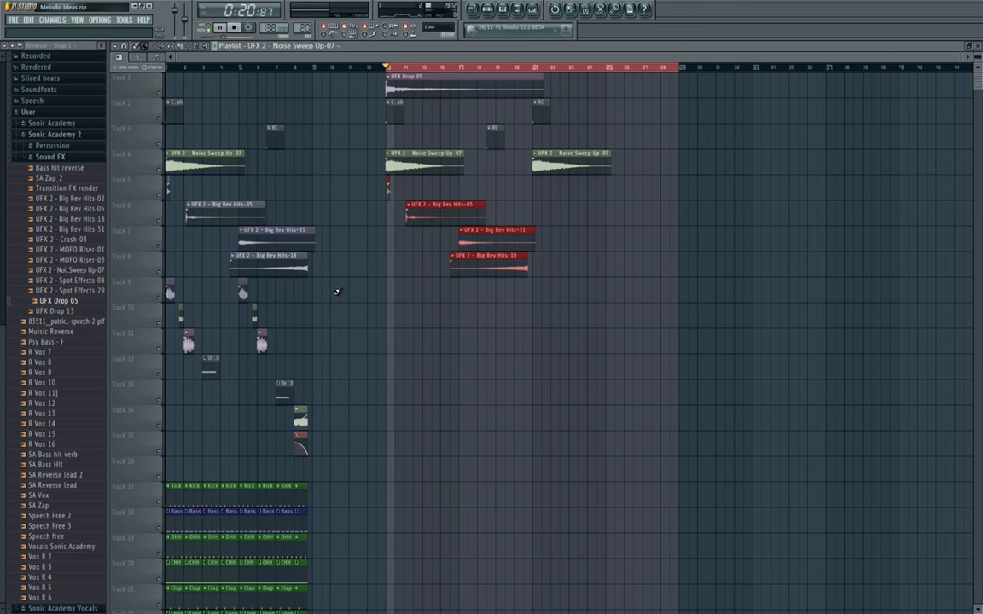
key(space)
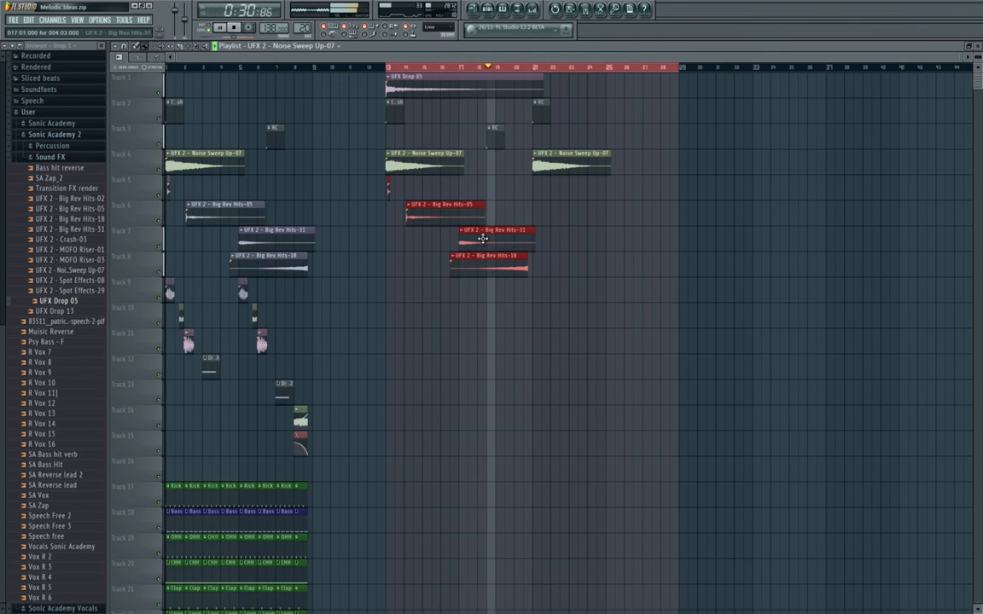
drag(477, 240, 623, 239)
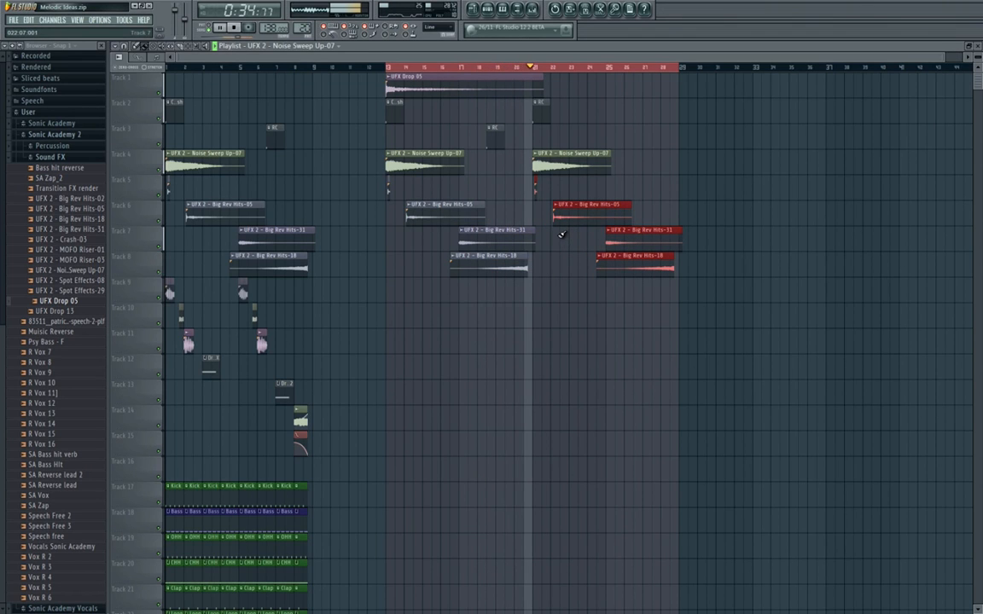
Copy the UFX Drop 05 clip to bar 21 on Track 1 and play from bar 20.
click(457, 83)
drag(589, 83, 550, 87)
click(517, 68)
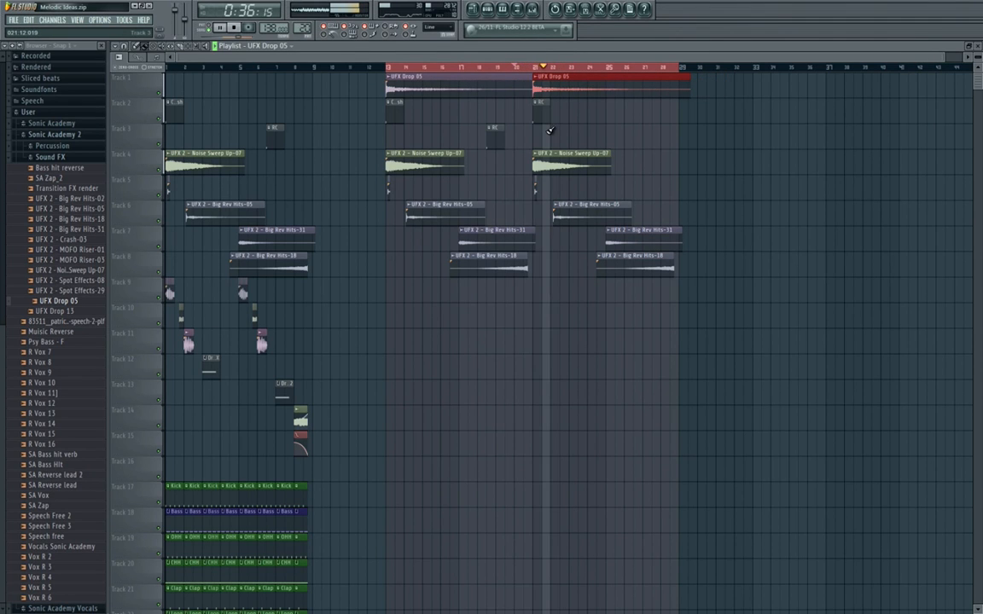
Replace the RC clip on Track 2 at bar 21 with a Crash clip and audition the transition into bar 21.
right_click(537, 118)
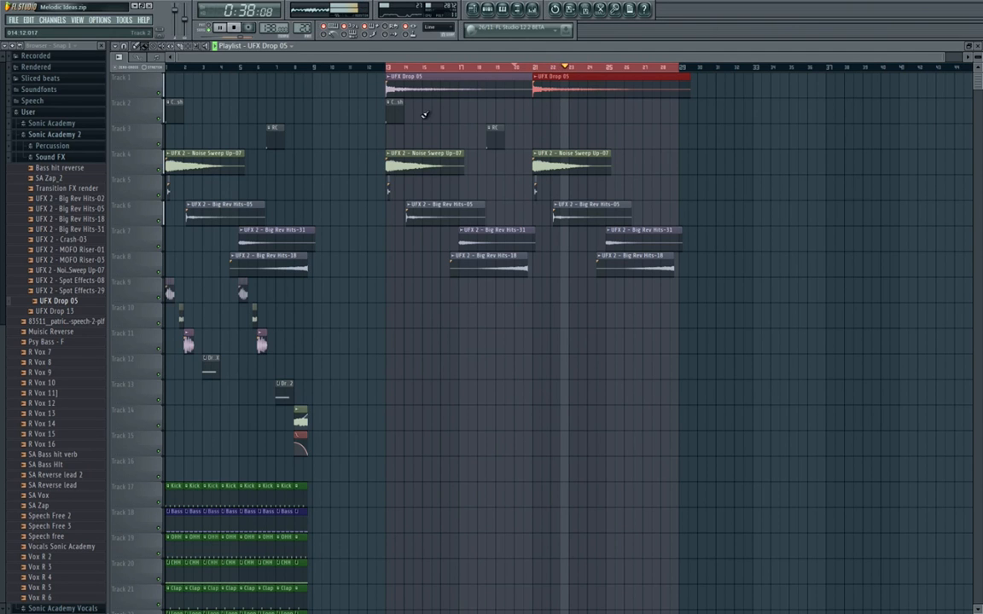
click(396, 115)
click(536, 108)
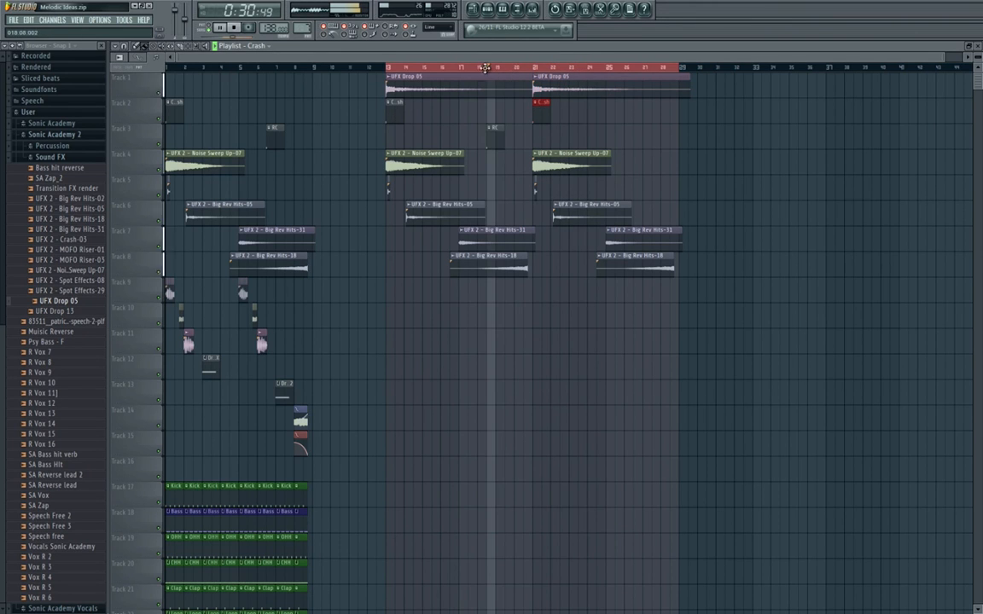
click(488, 68)
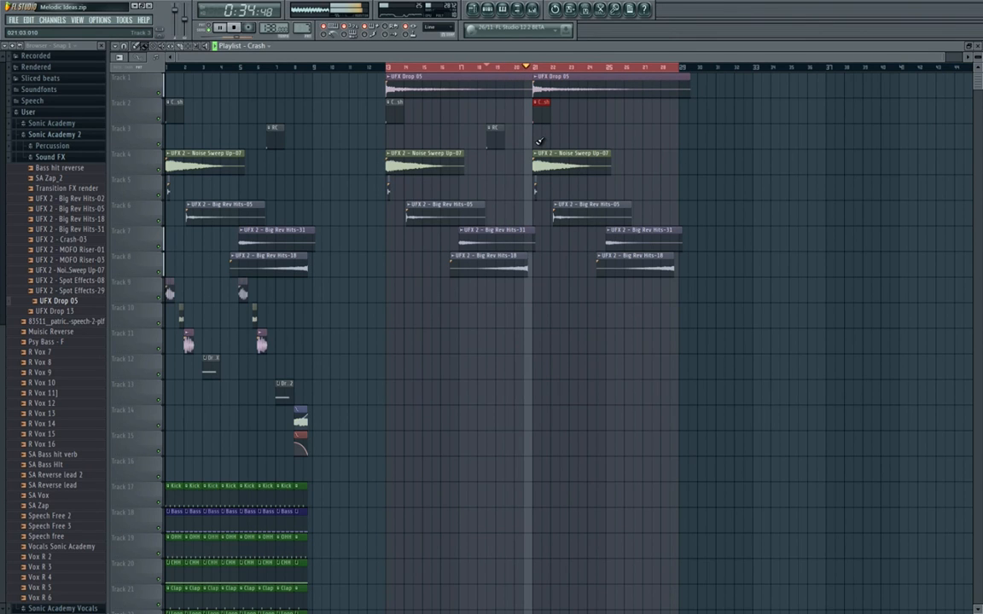
key(space)
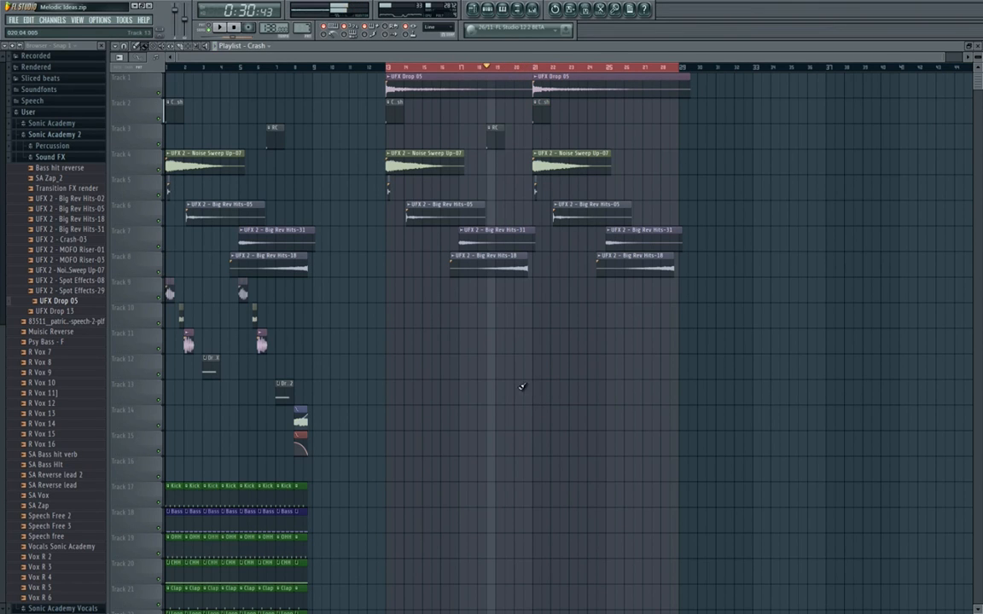
click(234, 28)
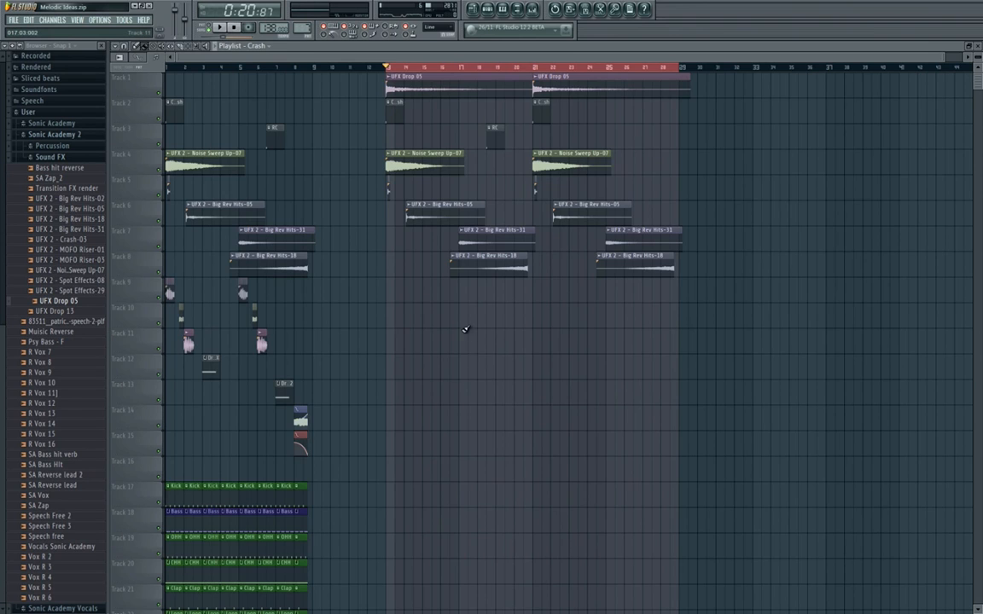
Preview the Vocals Sonic Academy sample and place it on playlist Track 29 at bar 13, above the Pads clips.
scroll(461, 325, down, 10)
scroll(459, 325, up, 2)
drag(492, 323, 423, 337)
scroll(356, 362, up, 1)
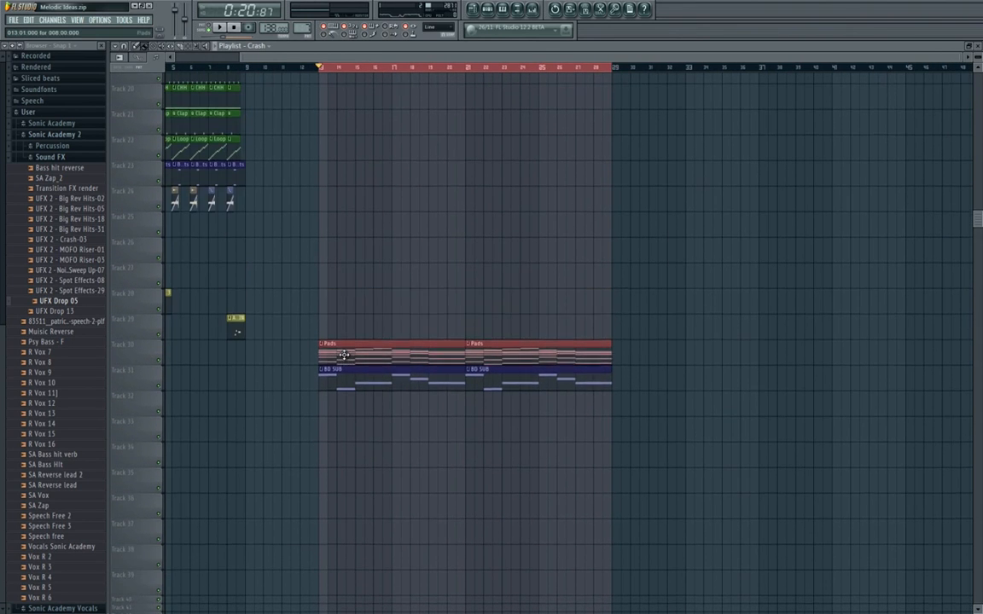
click(83, 161)
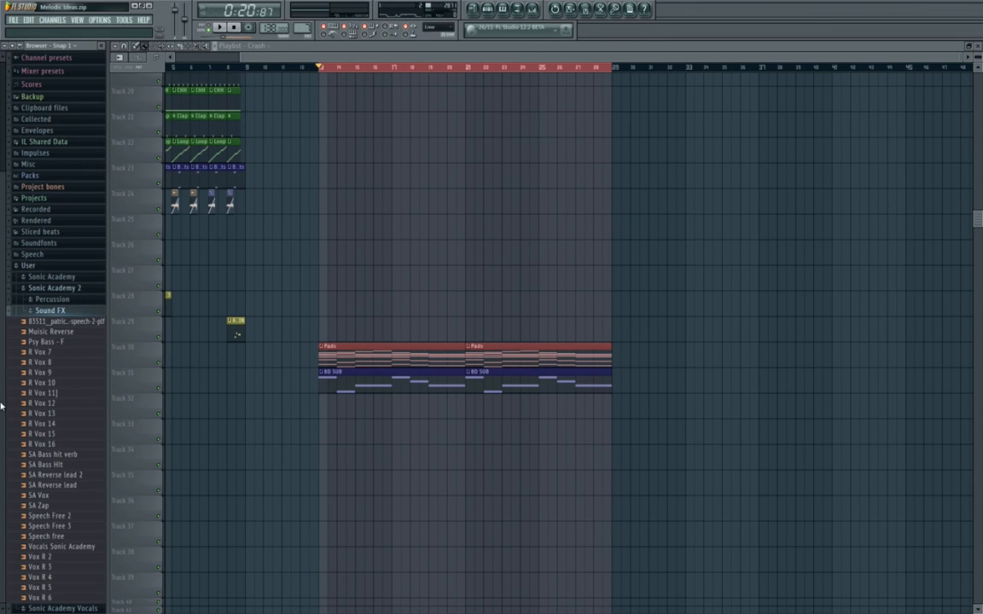
click(82, 547)
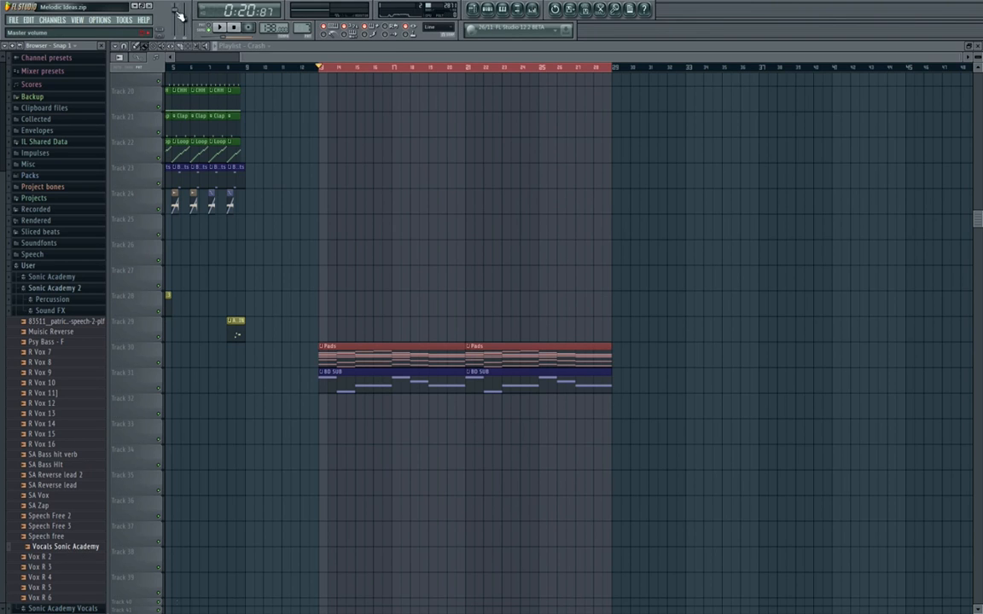
drag(81, 546, 385, 327)
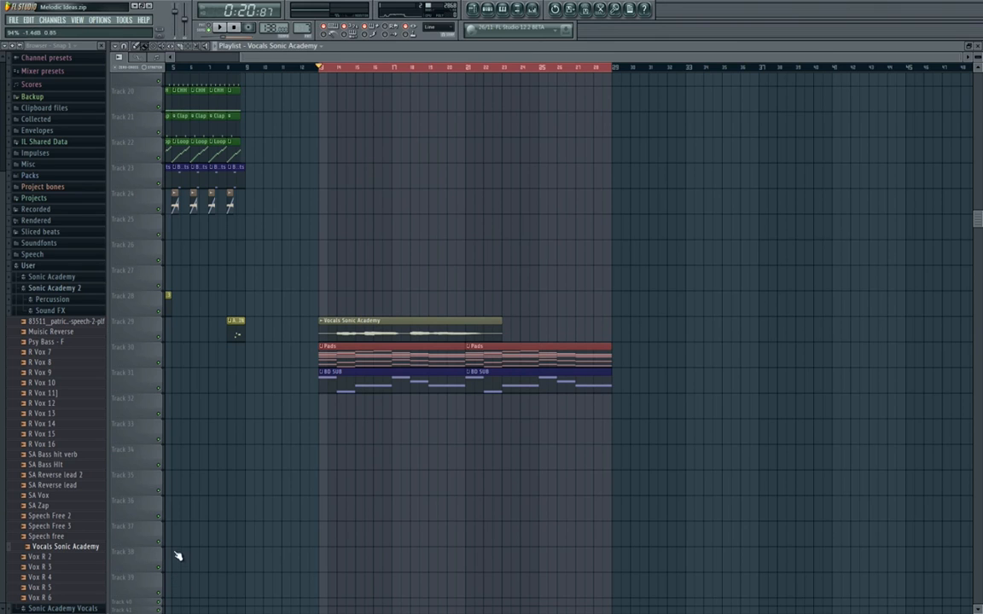
right_click(177, 14)
click(178, 16)
Link the Vocals Sonic Academy channel to mixer Insert 32 and lower that track's fader to 50%.
scroll(377, 262, down, 5)
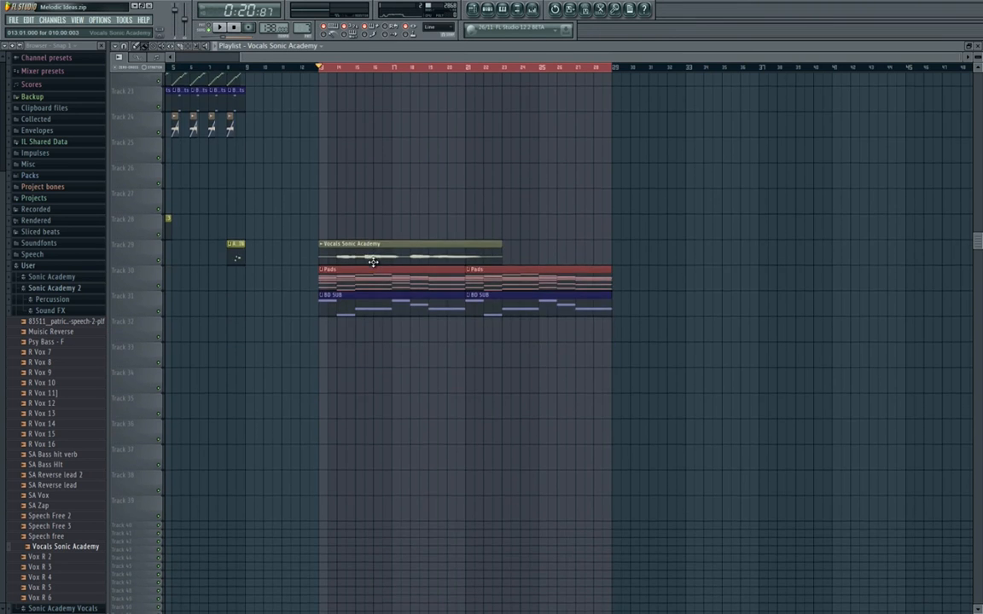
scroll(373, 262, up, 2)
scroll(357, 222, up, 3)
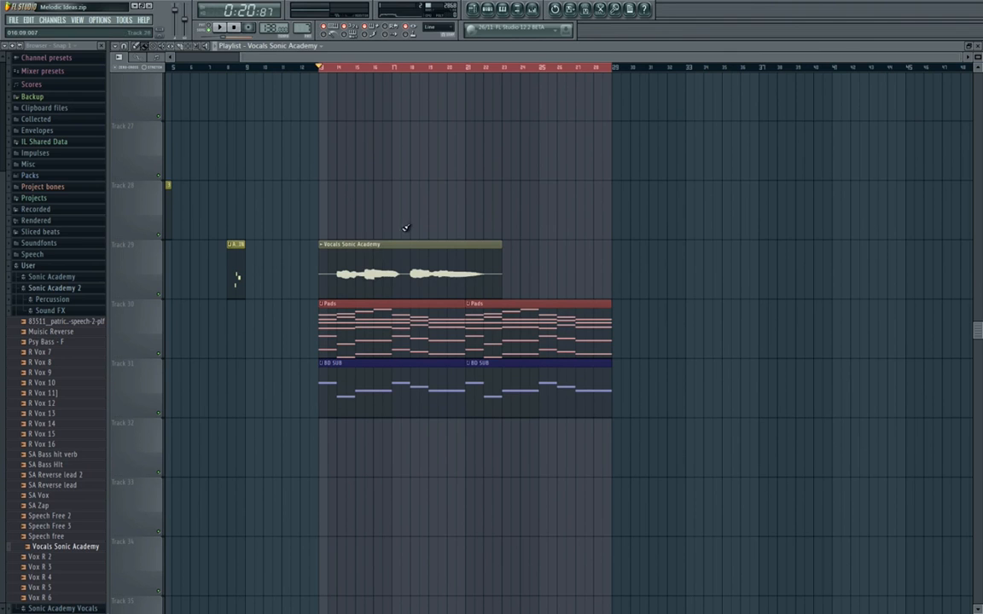
double_click(406, 246)
click(533, 11)
right_click(668, 308)
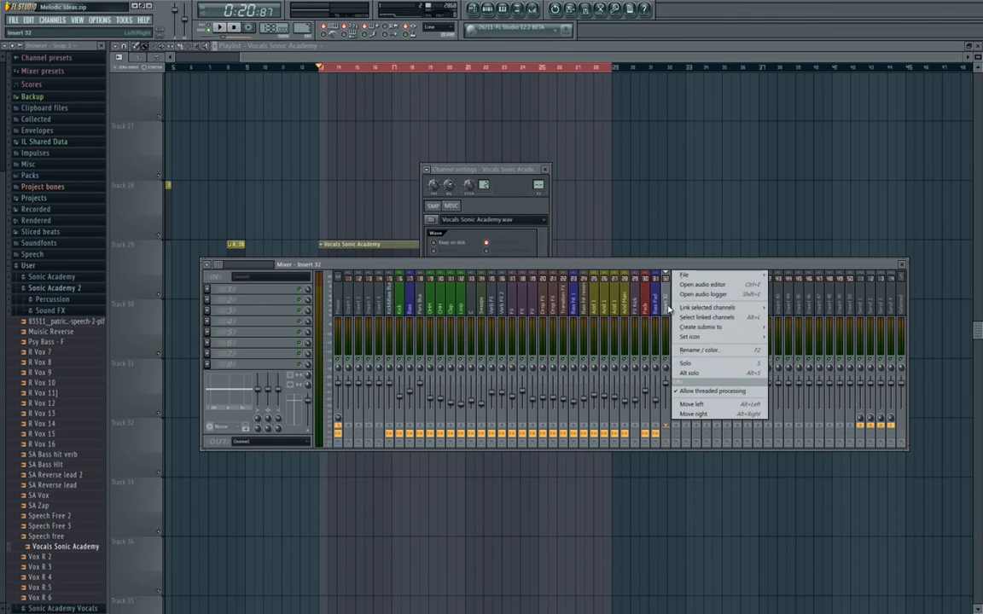
mouse_move(708, 307)
click(781, 310)
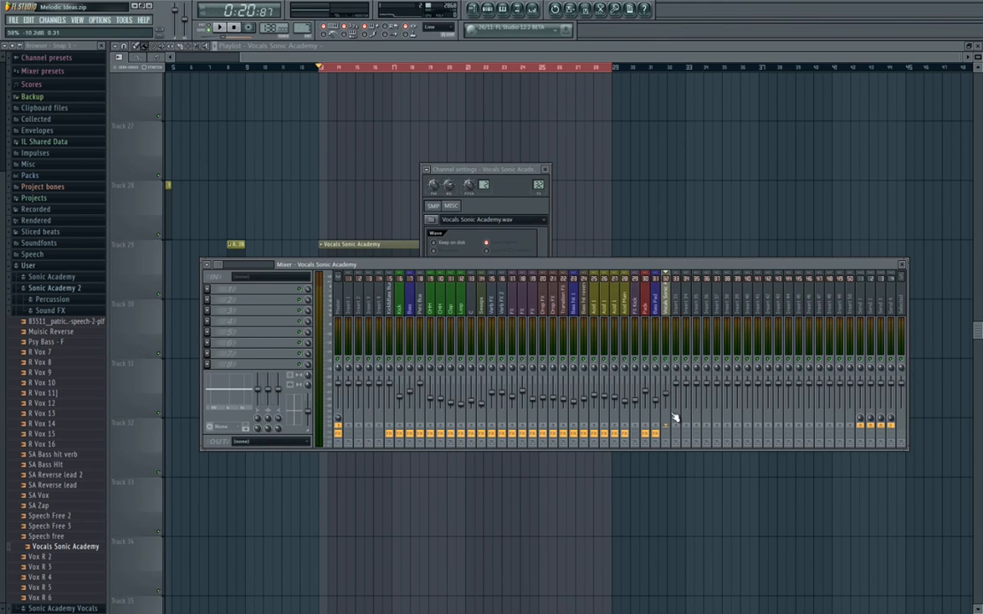
click(545, 169)
key(F9)
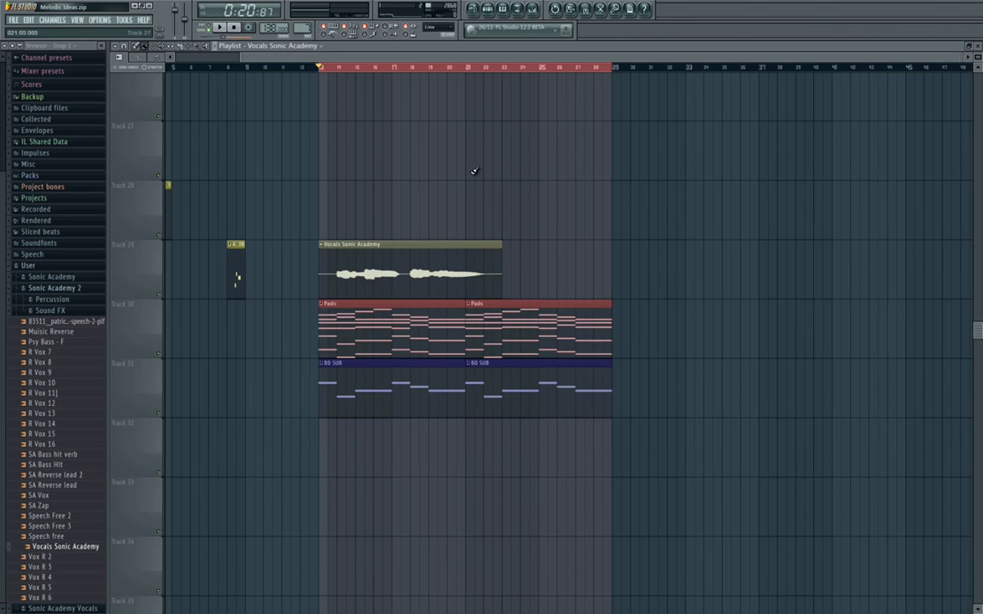
Audition the vocal over the pads from bar 13 and examine its channel's time-stretching settings.
key(space)
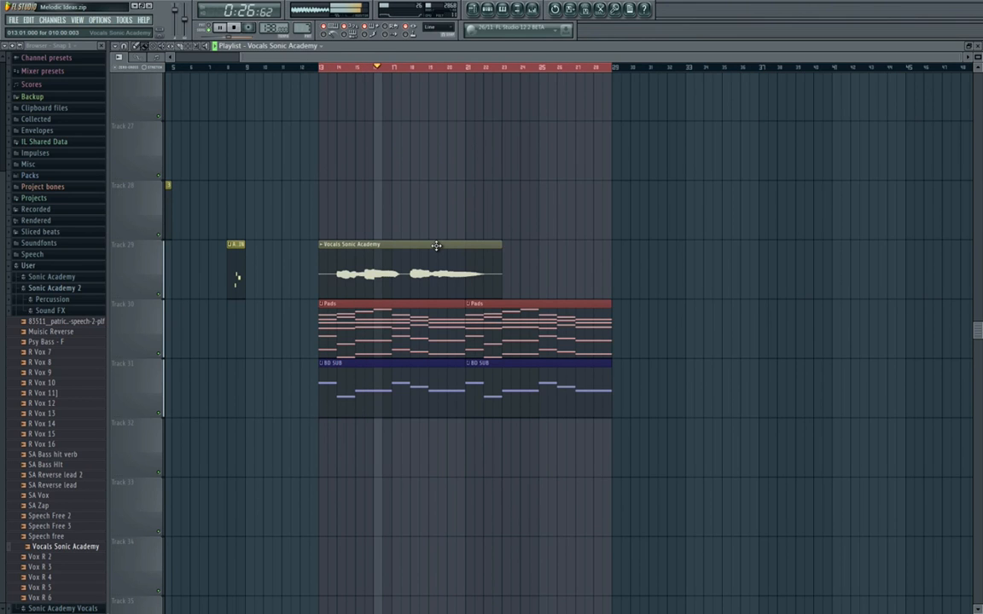
key(space)
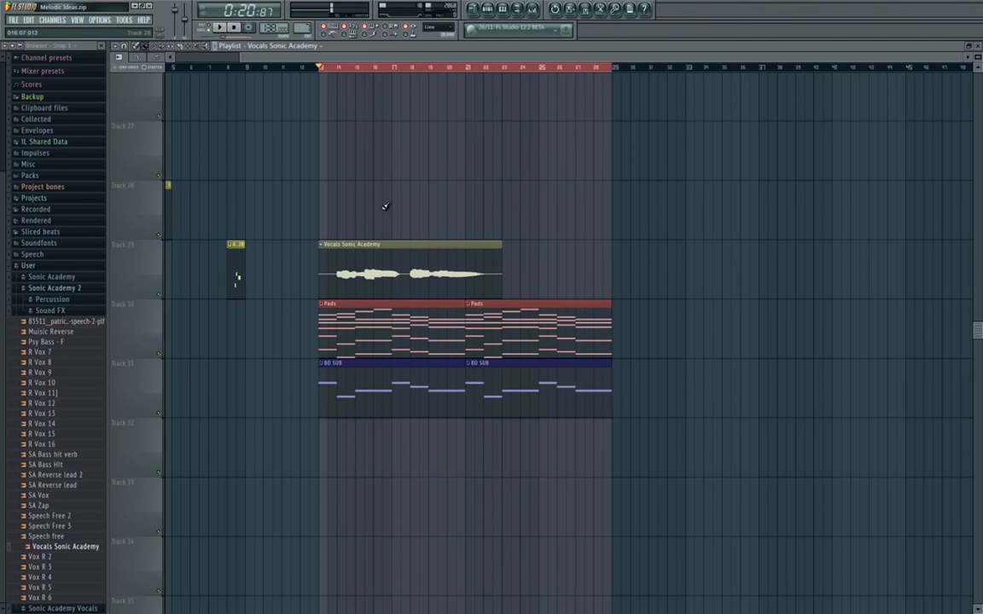
double_click(421, 256)
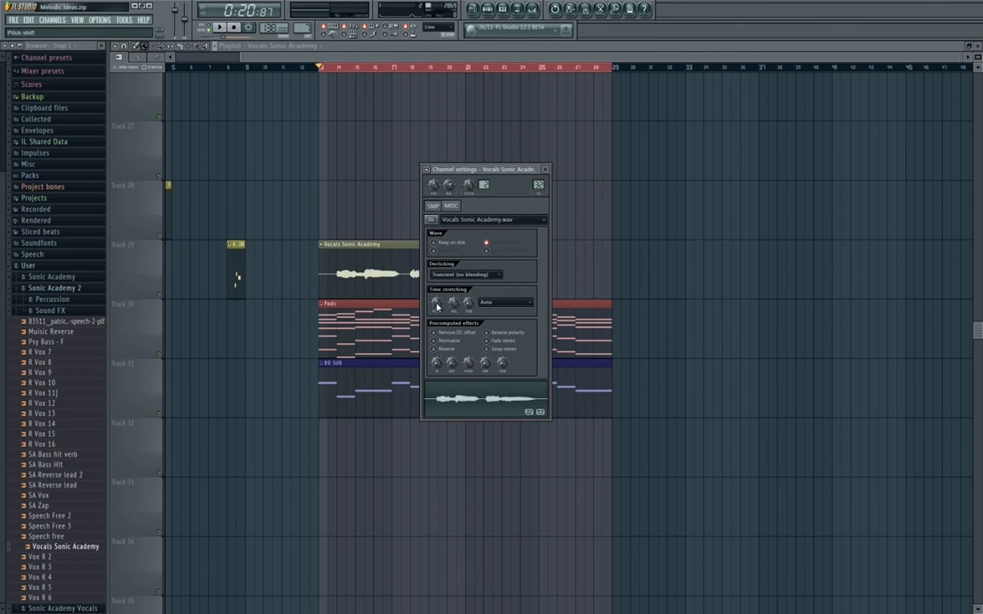
click(372, 238)
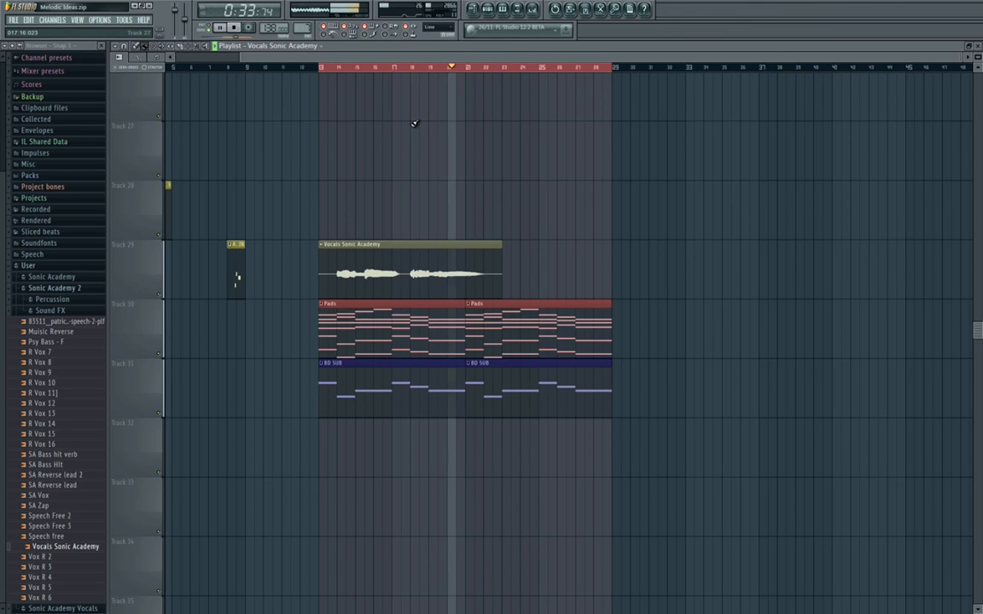
click(238, 27)
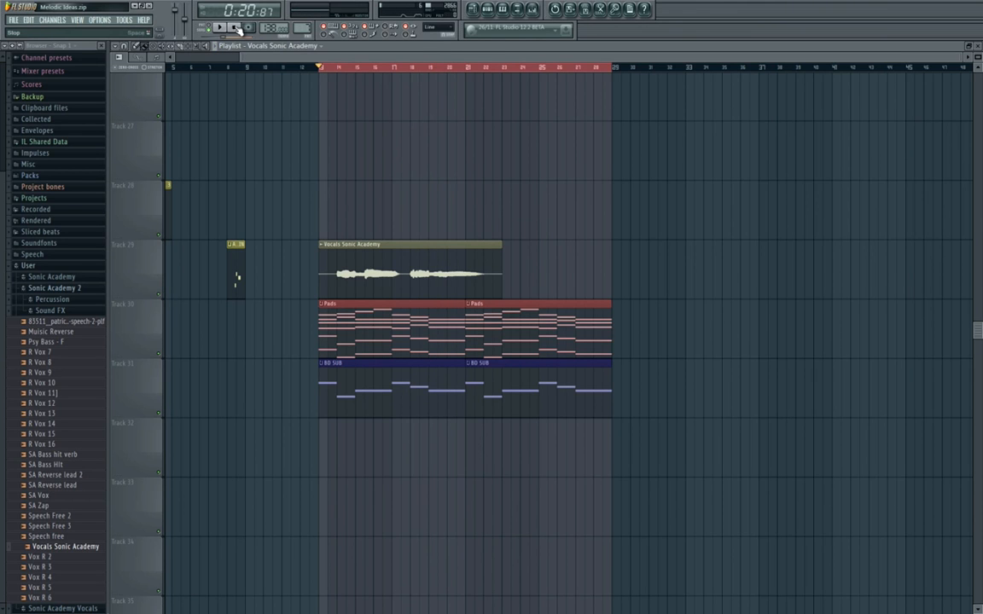
double_click(420, 265)
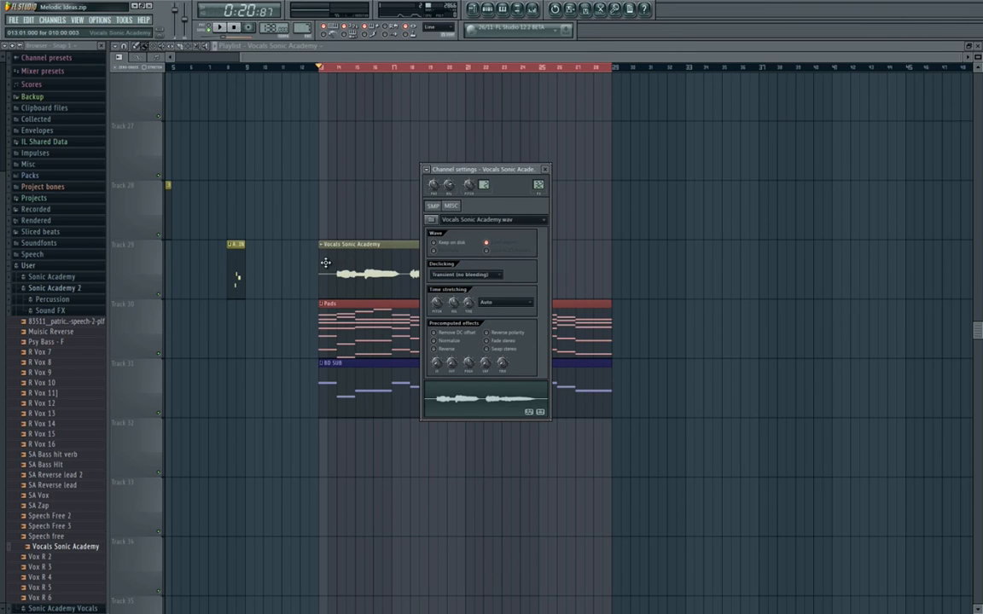
right_click(302, 255)
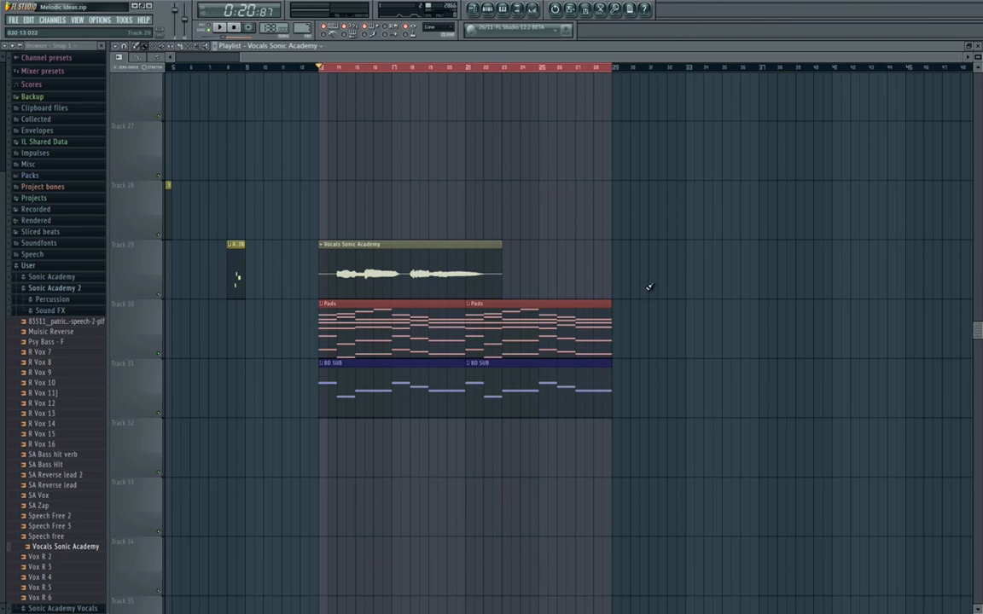
Reverse the Vocals Sonic Academy sample in its channel settings.
double_click(476, 290)
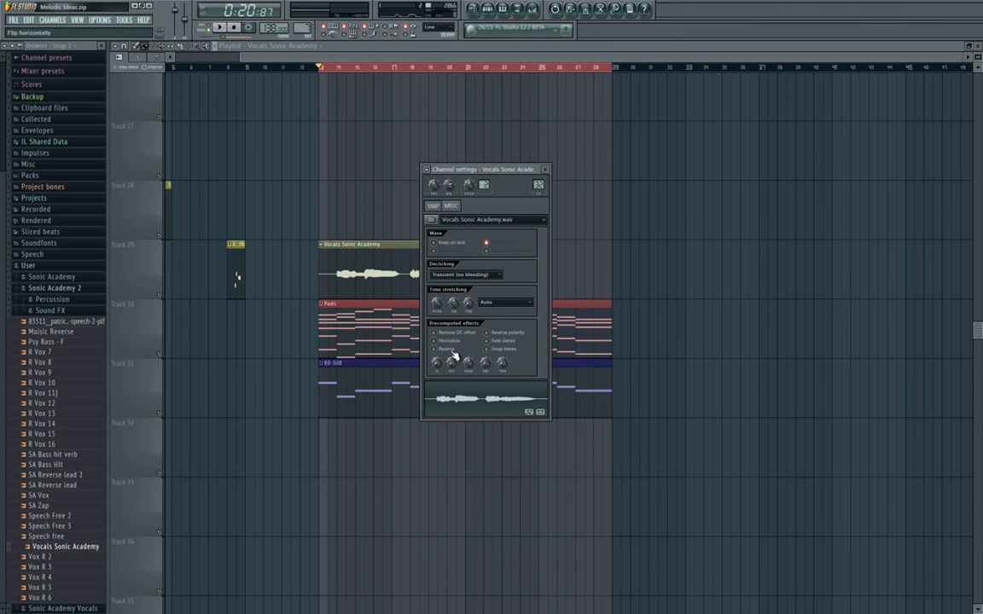
click(451, 350)
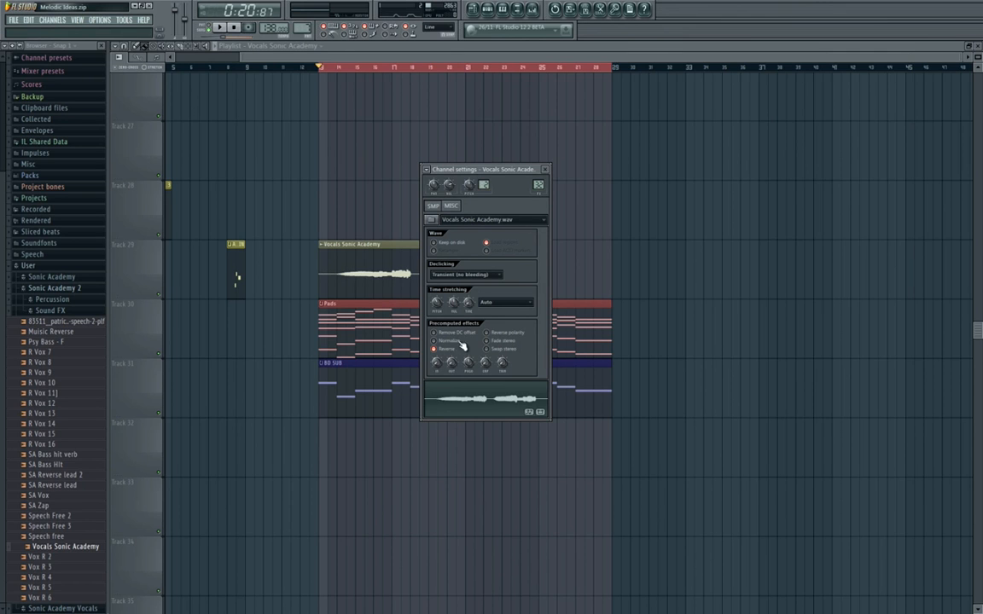
right_click(593, 263)
double_click(419, 262)
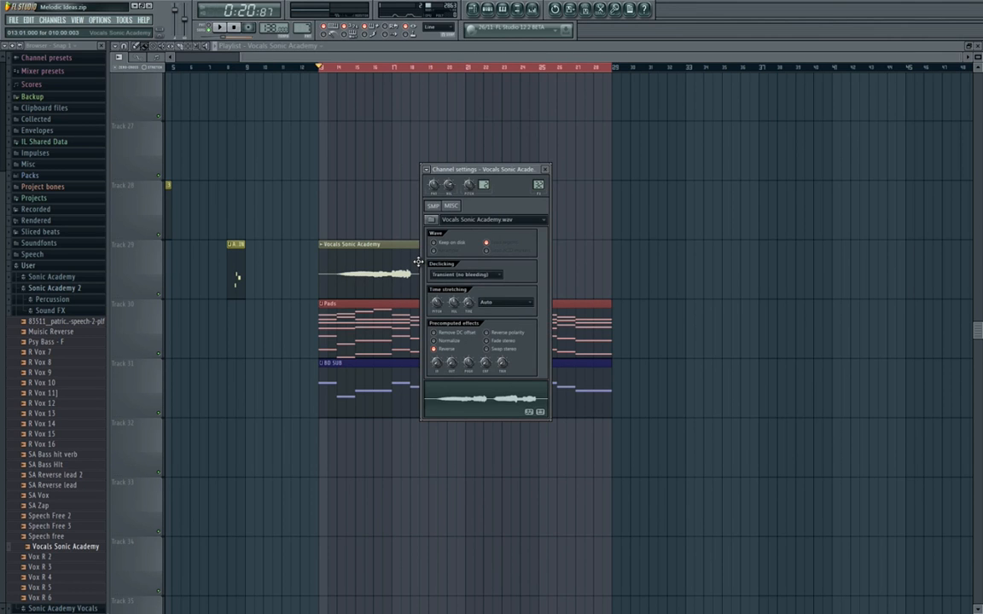
Audition the reversed vocal over the pads from bar 13 with the mixer open.
key(F9)
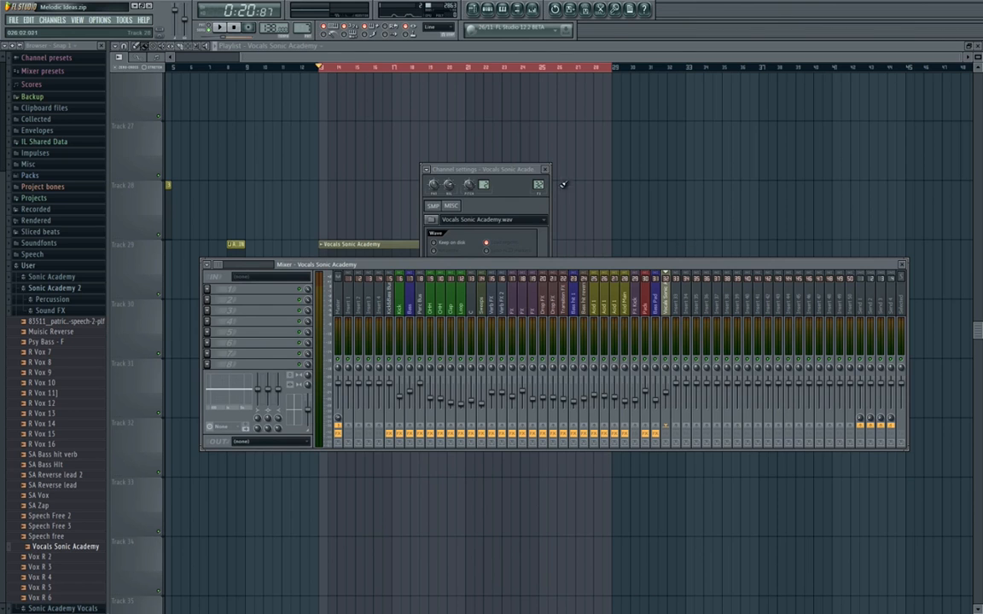
drag(587, 265, 579, 308)
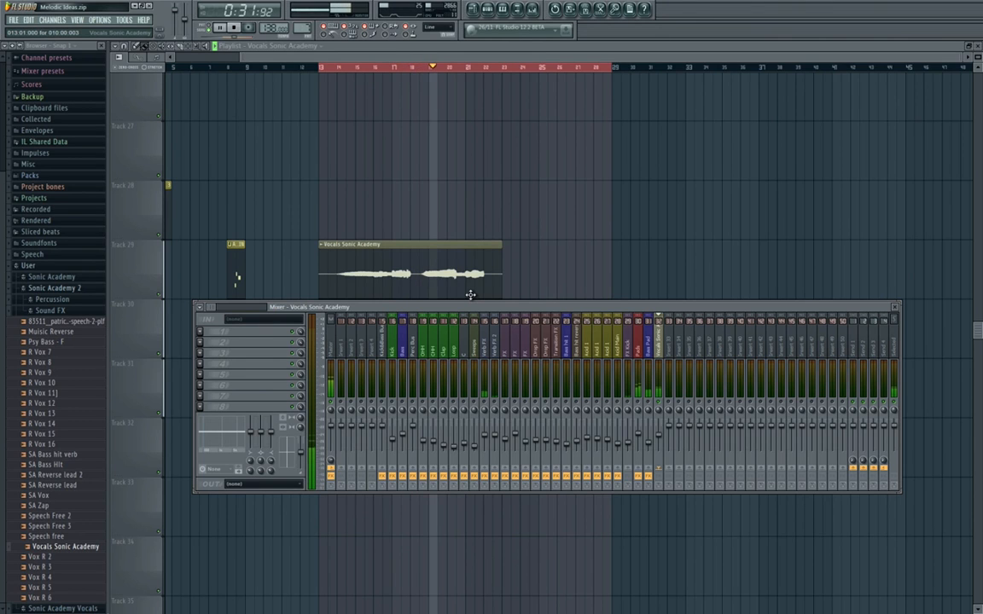
key(space)
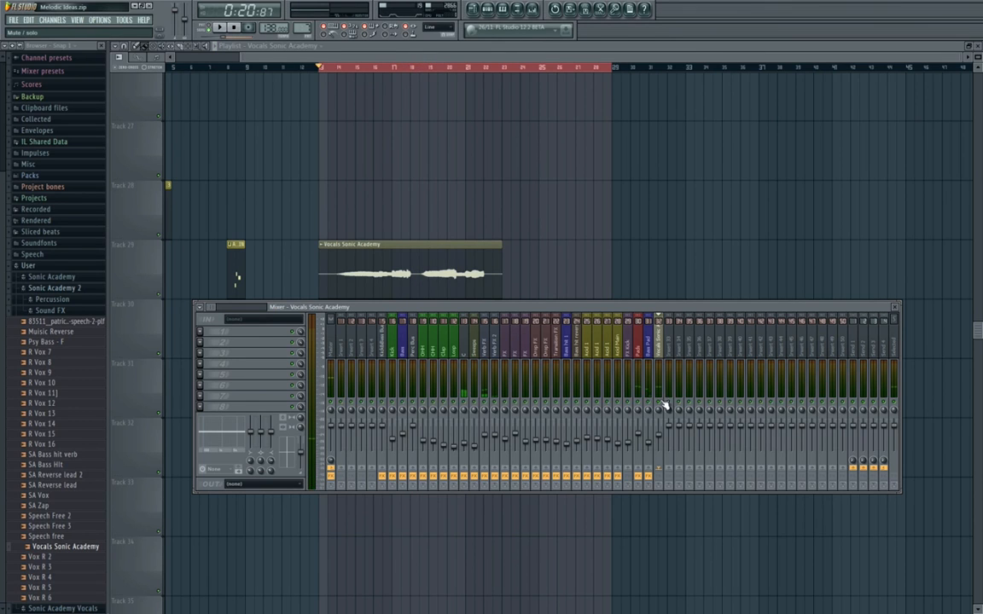
click(133, 25)
mouse_move(192, 52)
click(299, 133)
Add Fruity Parametric EQ 2 to the vocal's mixer insert, cut the low end and slightly boost the highs.
click(210, 332)
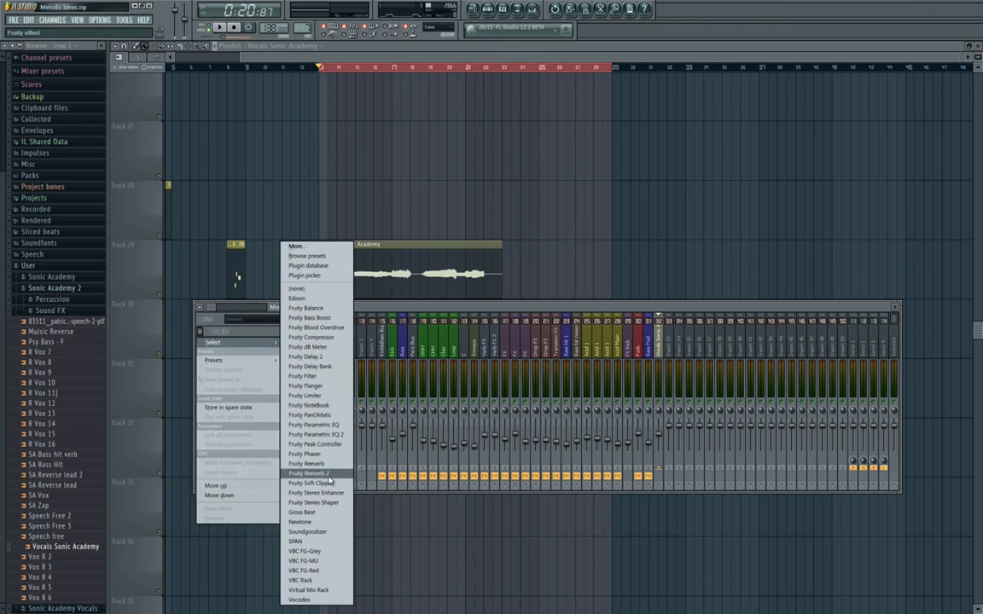
click(342, 436)
drag(187, 212, 201, 230)
drag(319, 113, 472, 151)
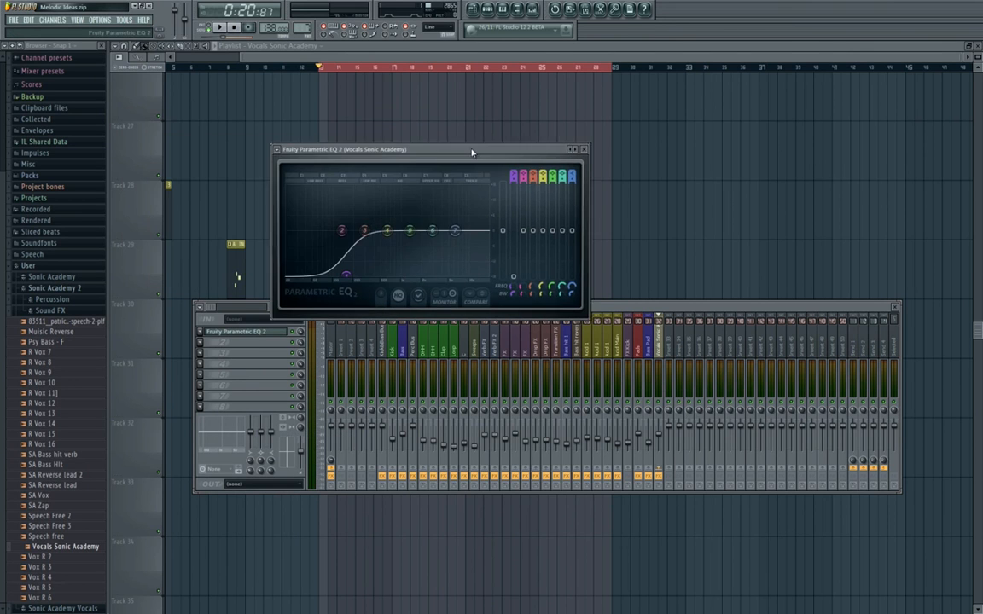
drag(443, 230, 470, 227)
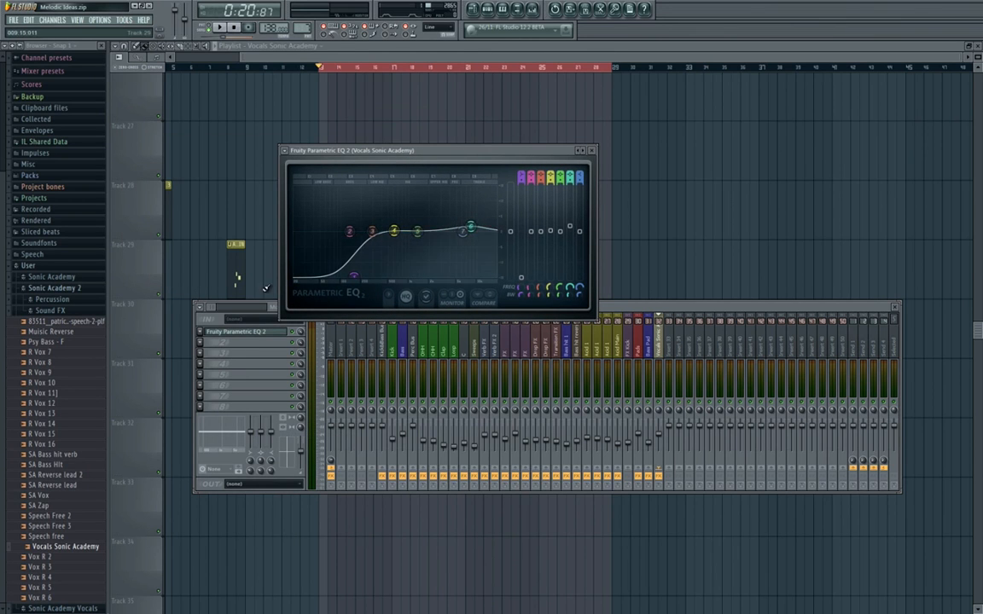
Add Fruity Delay 2 to the second effect slot of the vocal's insert and adjust its input and feedback settings.
click(201, 343)
click(201, 345)
click(282, 323)
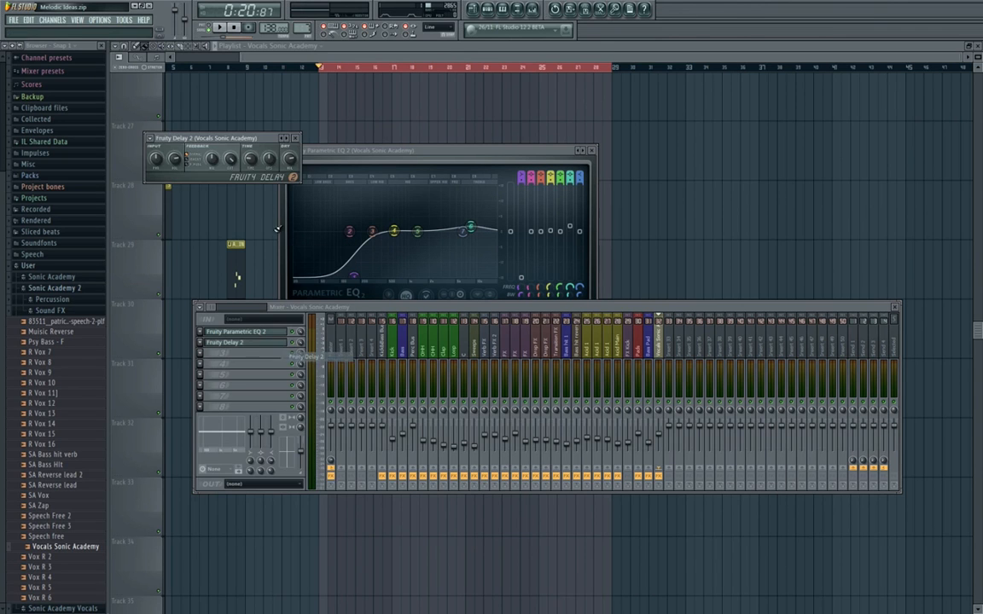
drag(223, 138, 326, 169)
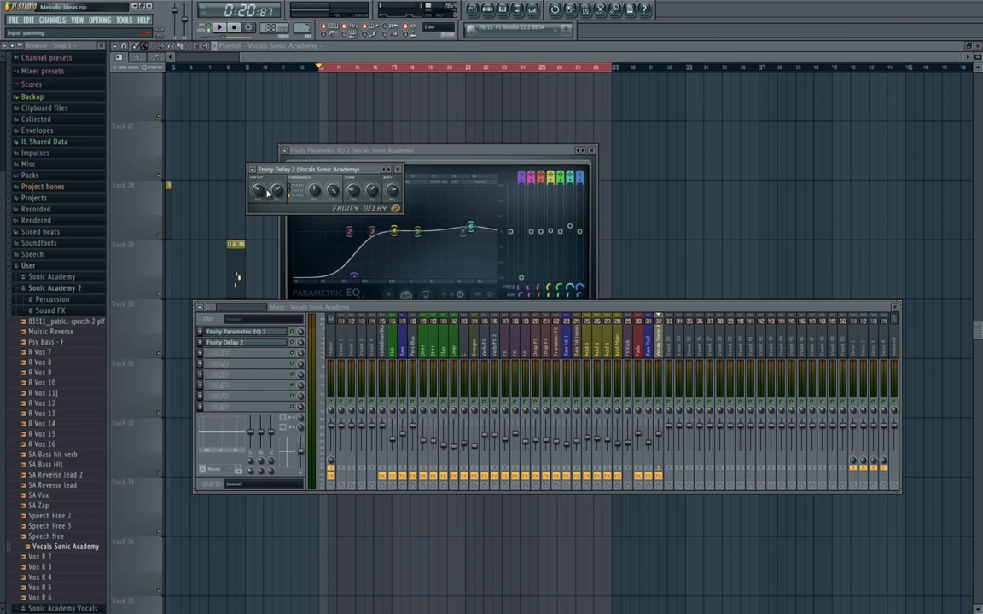
right_click(659, 406)
click(660, 406)
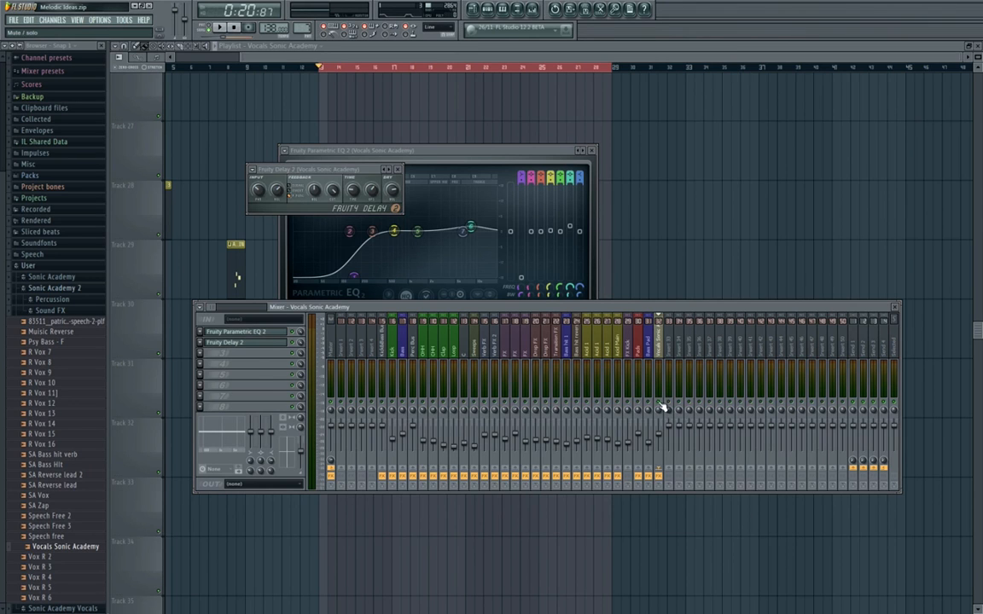
Audition the delayed vocal over the pads from bar 13 and check its Fruity Delay 2 settings.
key(space)
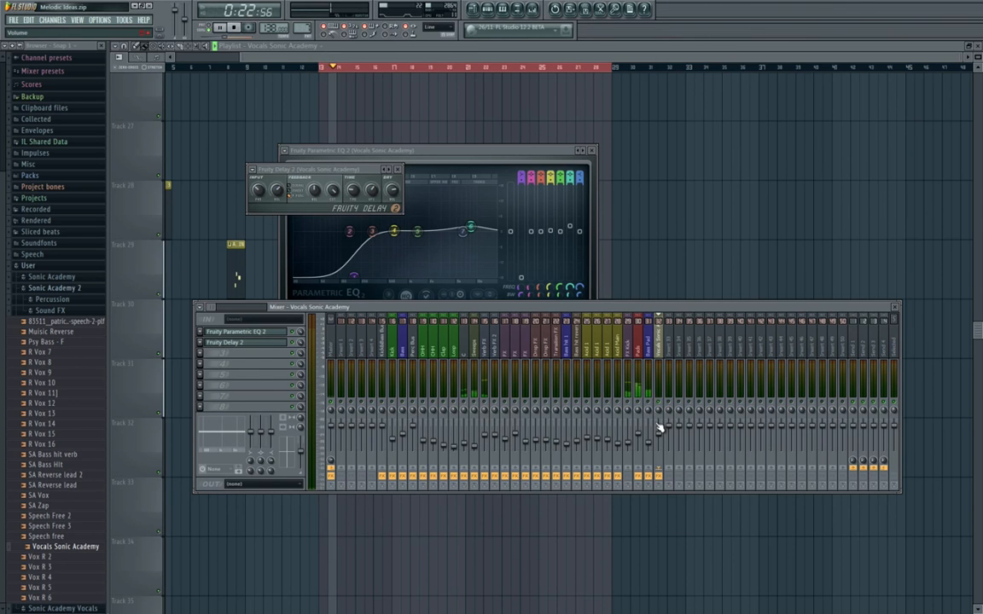
key(F12)
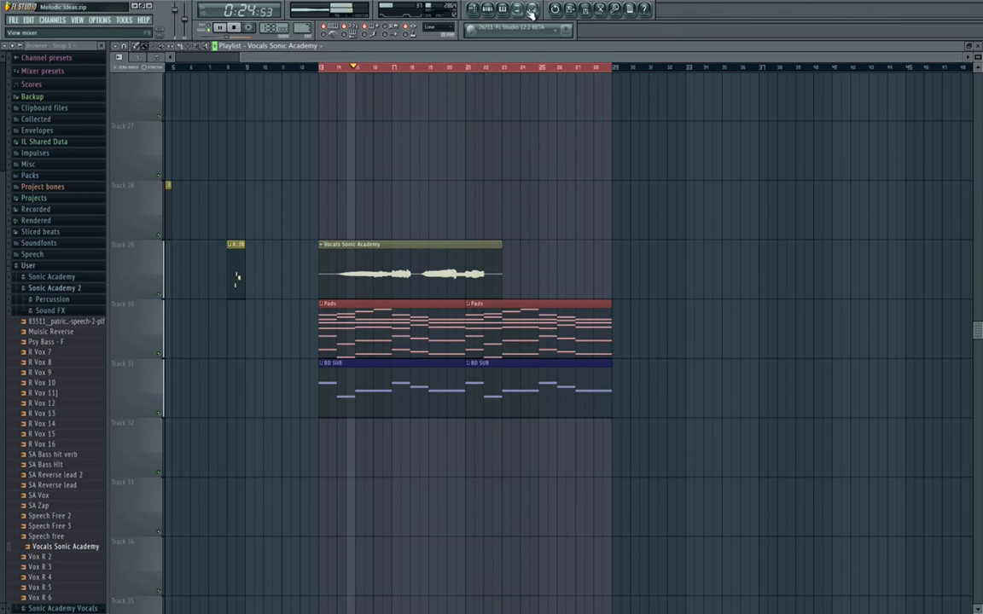
key(F9)
click(267, 342)
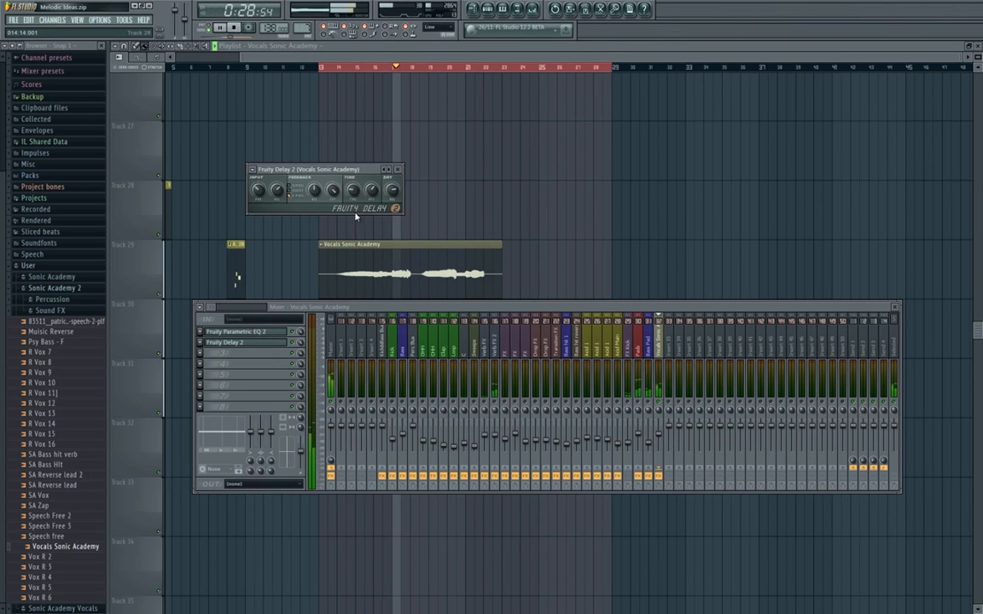
key(space)
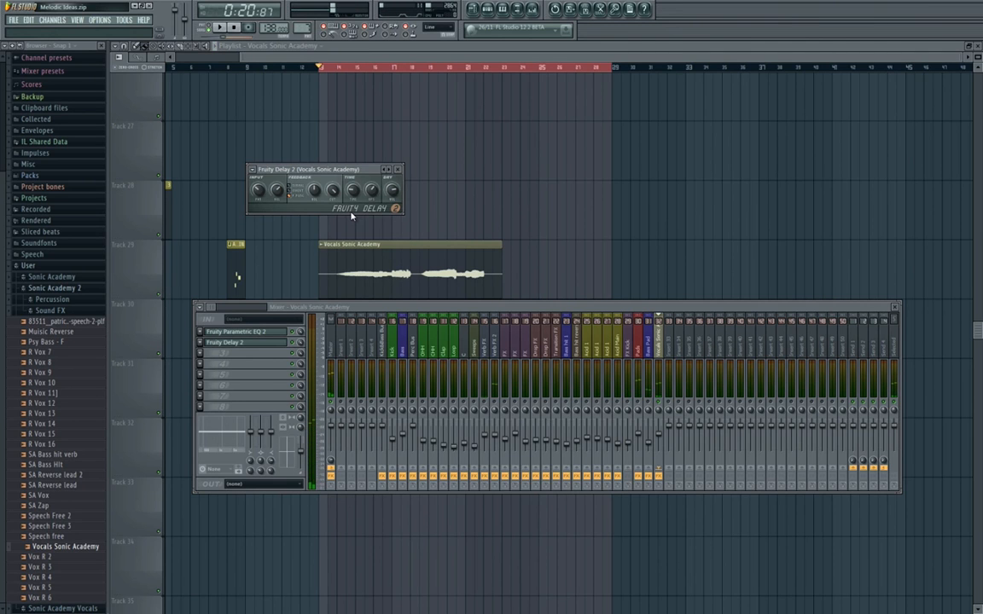
Add Fruity Reeverb to the vocal insert with LowCut 645 Hz, HighCut 8.3 kHz, RoomSize 100, Color Warmer, Decay 3.3 sec, HighDamping 10.2 kHz and Reverb 77%.
click(202, 363)
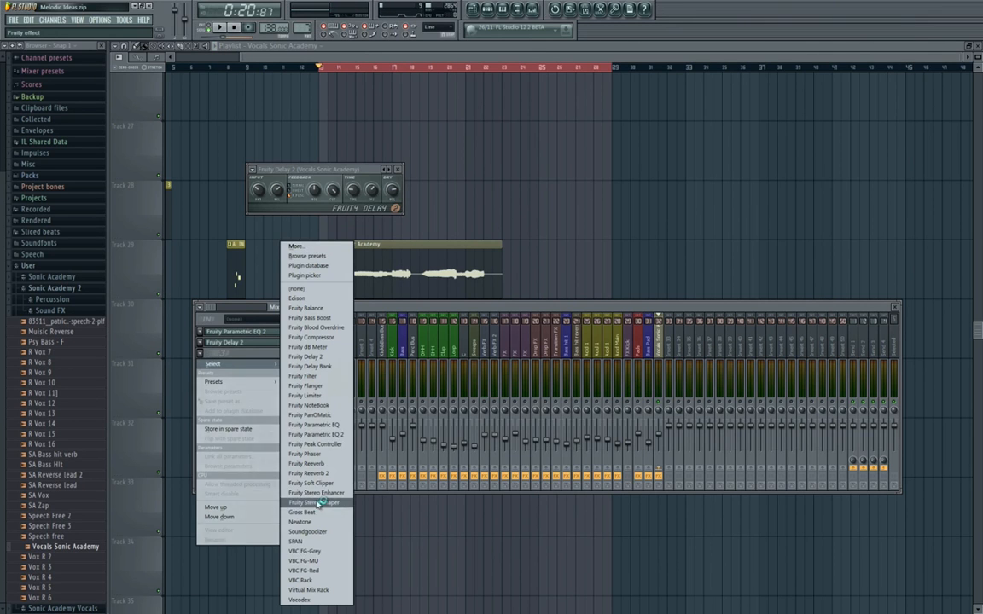
click(337, 466)
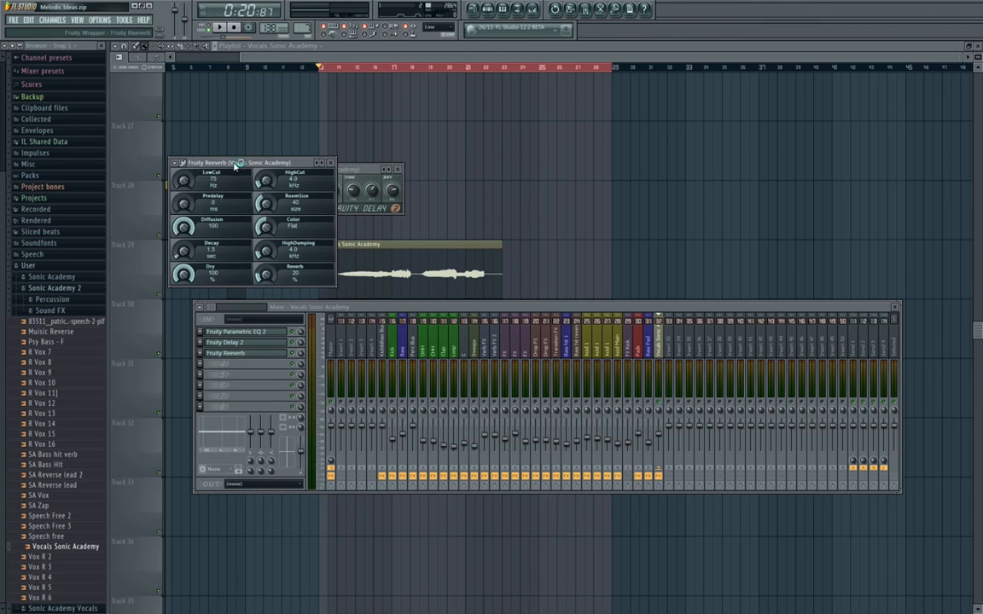
drag(192, 162, 534, 196)
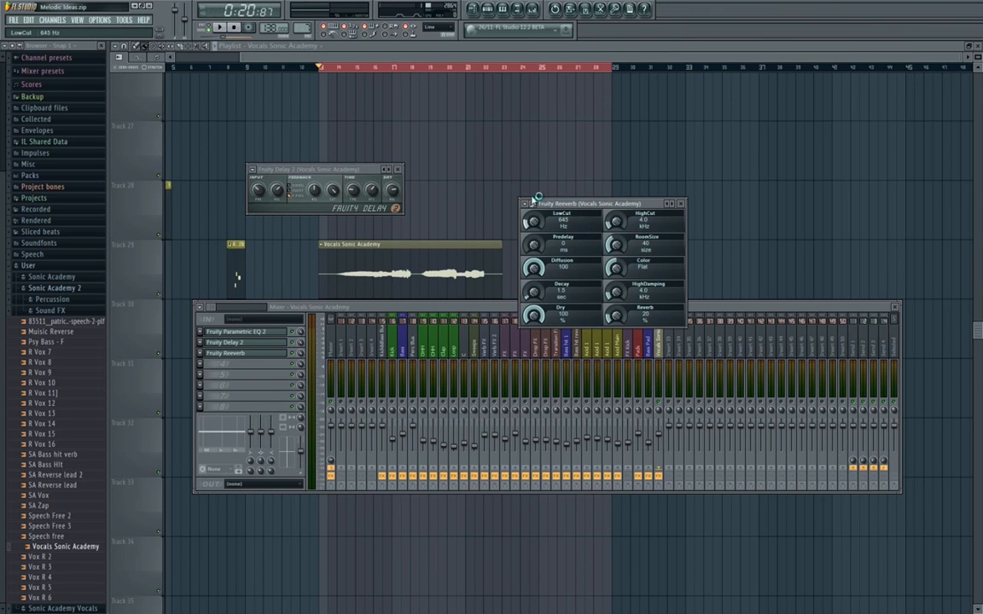
drag(619, 319, 621, 293)
drag(619, 251, 623, 205)
drag(621, 273, 628, 250)
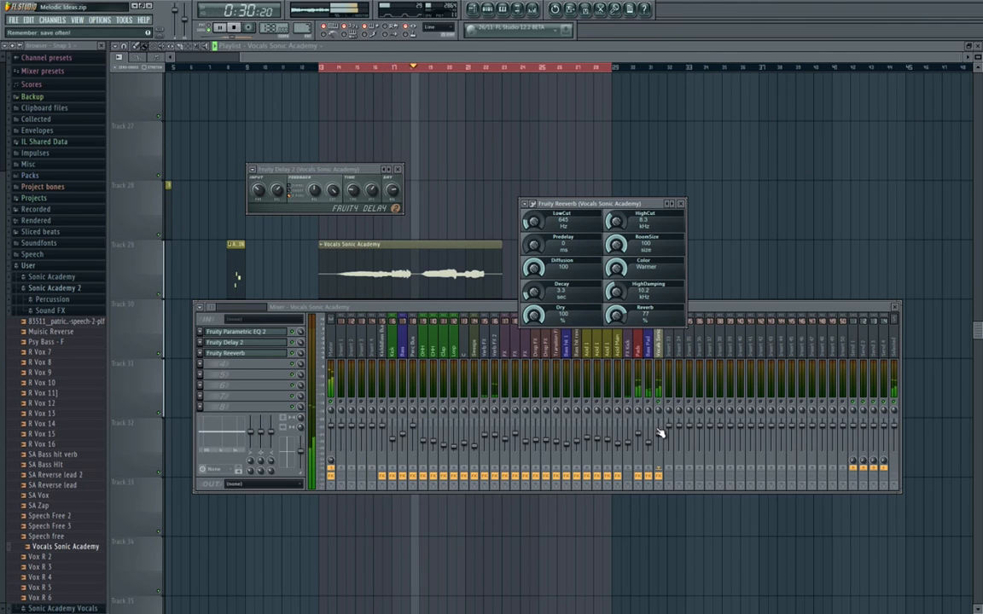
key(space)
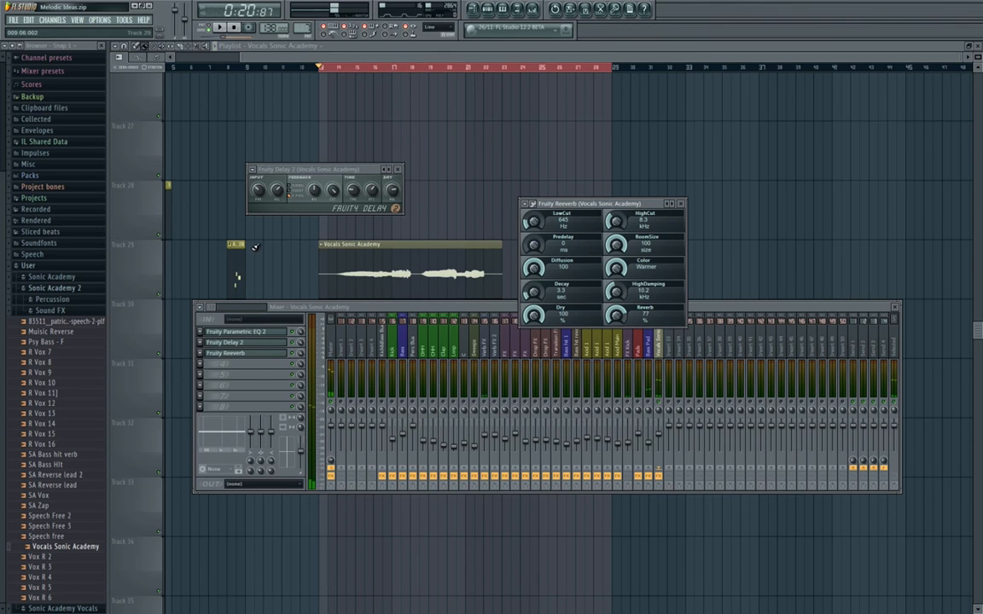
click(398, 170)
click(681, 204)
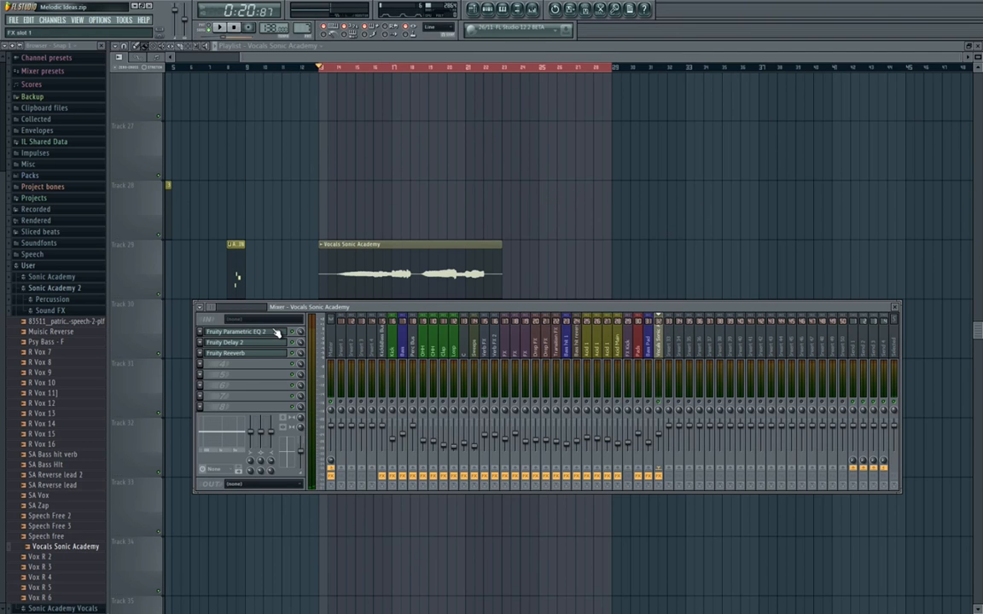
Play the arrangement from bar 13 to judge the processed vocal's timing and mixer level against the pads.
key(F9)
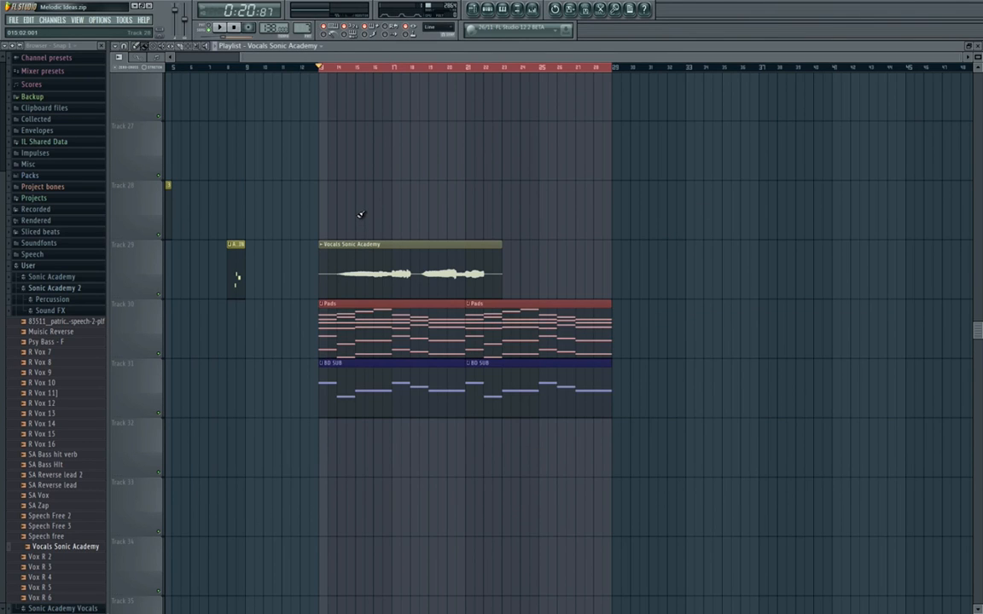
key(F9)
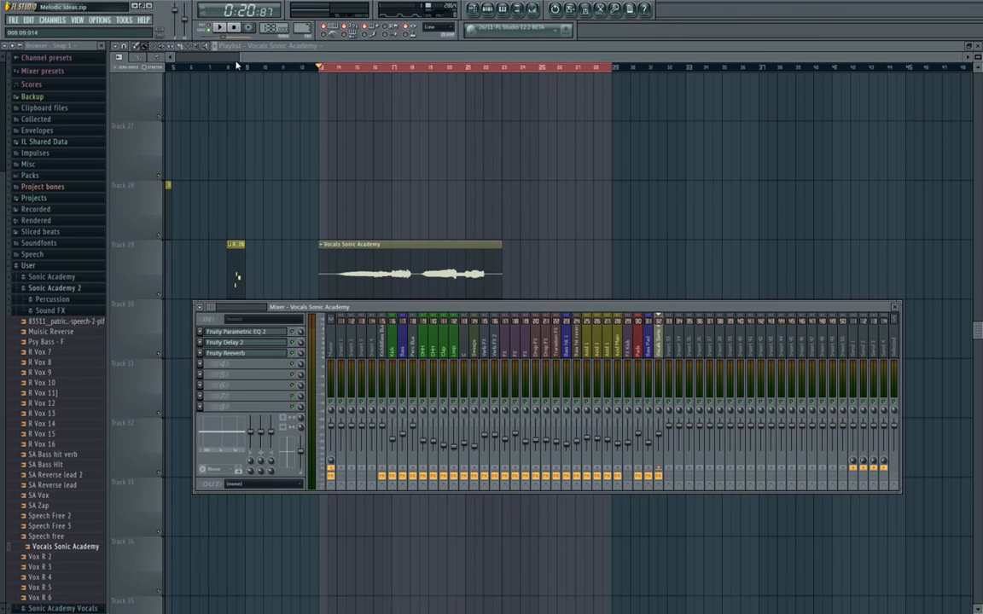
key(F9)
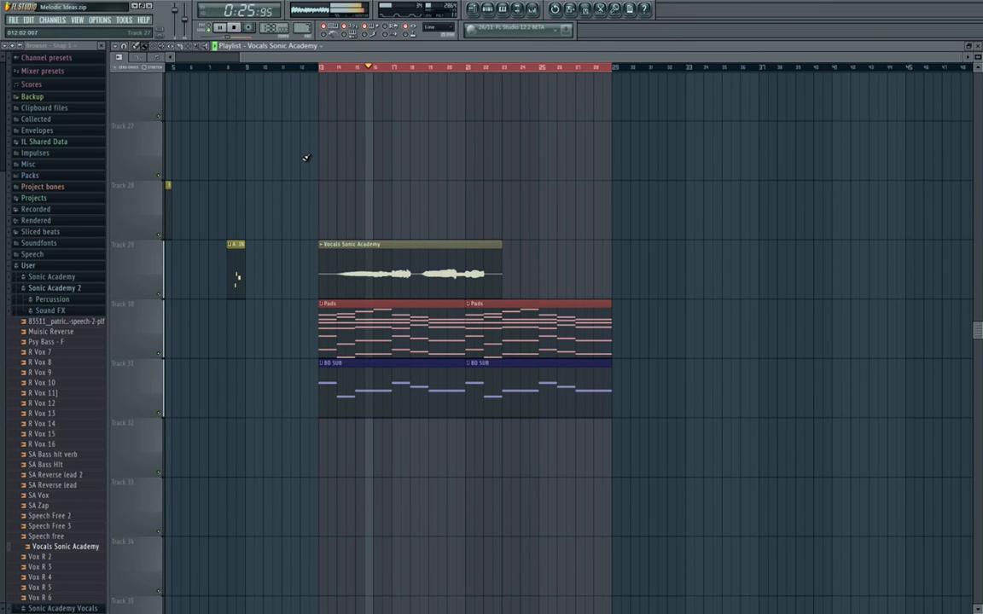
key(F9)
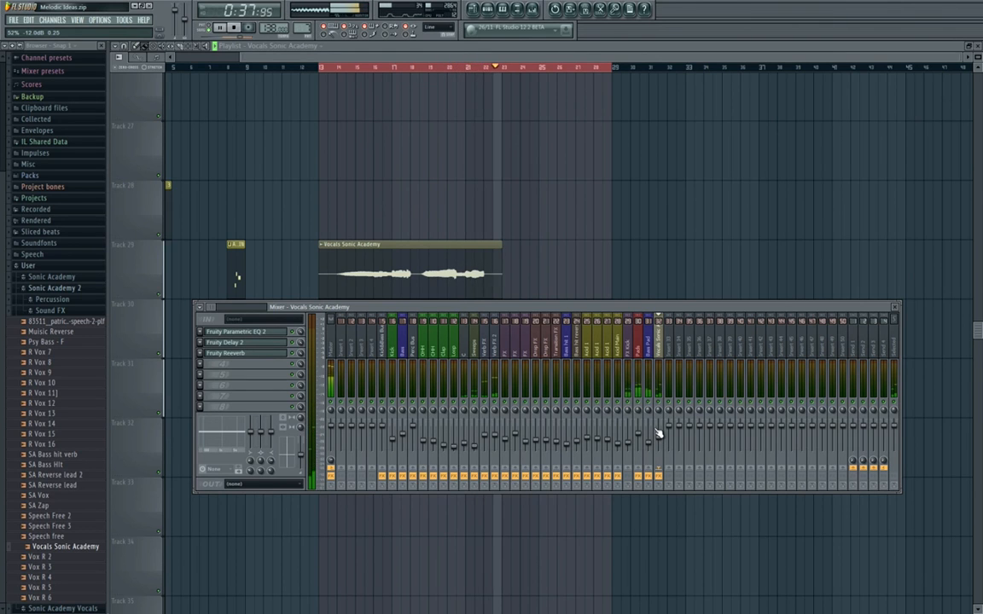
key(space)
key(F9)
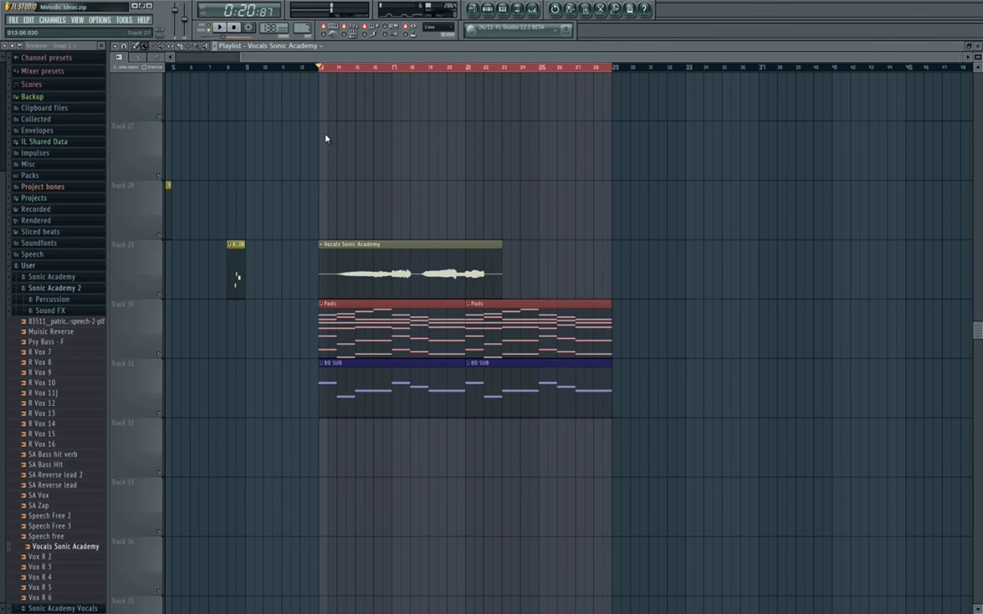
Shift the vocal clip on Track 29 one bar earlier and trim it to run from bar 13 to bar 21.
drag(405, 274, 385, 275)
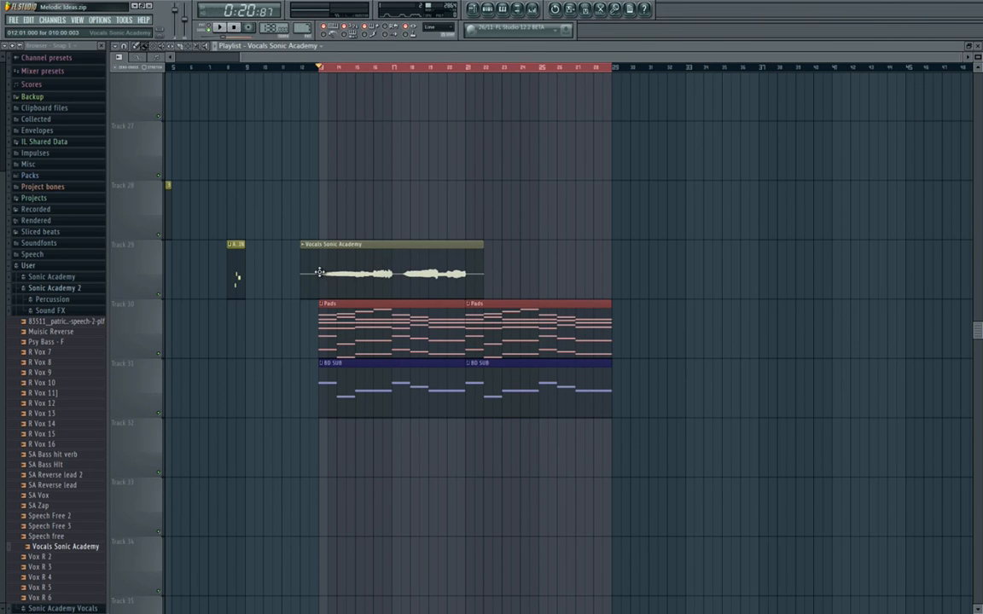
scroll(319, 273, up, 3)
drag(265, 269, 318, 268)
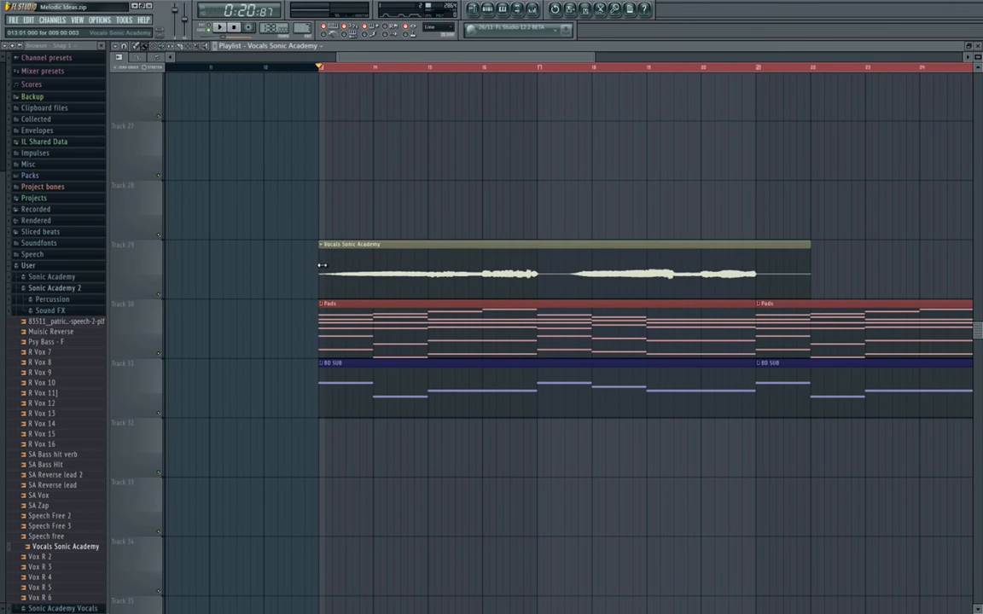
scroll(606, 261, right, 3)
drag(668, 261, 616, 262)
scroll(560, 252, down, 2)
scroll(461, 252, right, 3)
scroll(462, 252, up, 1)
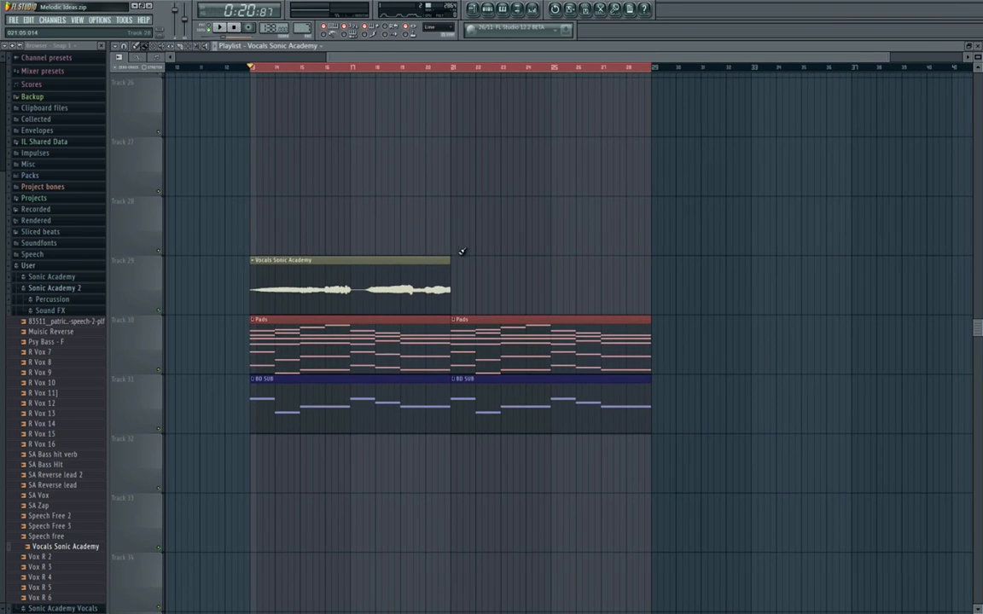
Copy the Pads insert's Gross Beat with the Trance Gt 2 volume gate to the vocal's insert and audition the gated vocal.
key(F9)
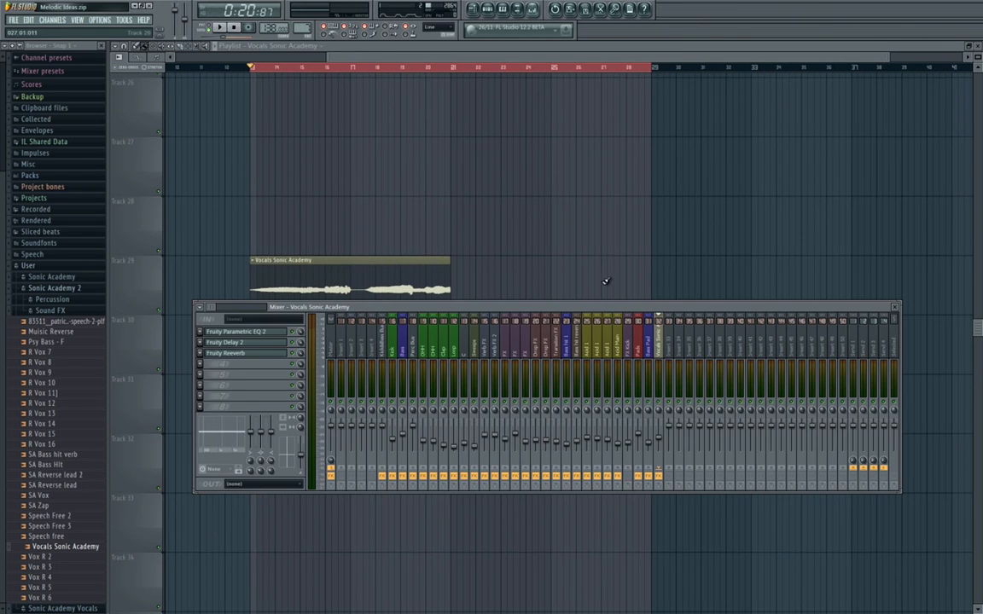
click(640, 349)
click(248, 343)
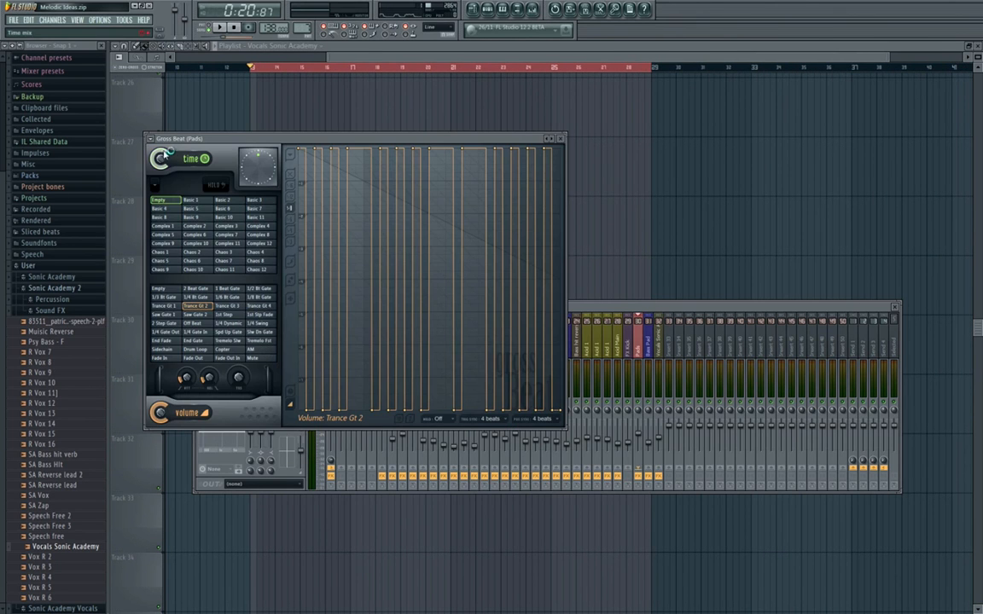
click(149, 138)
drag(180, 188, 662, 349)
click(559, 139)
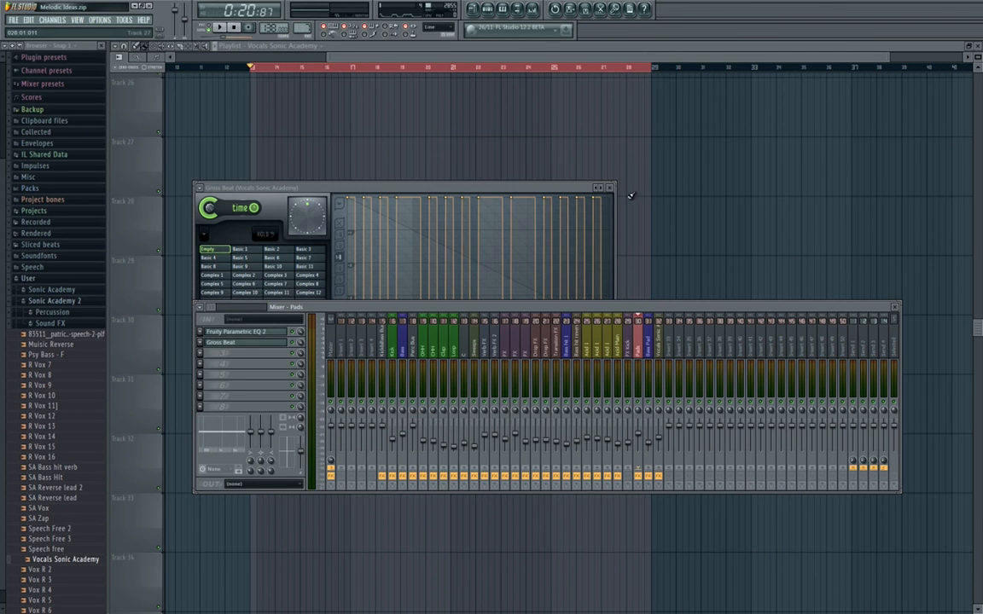
click(609, 187)
key(space)
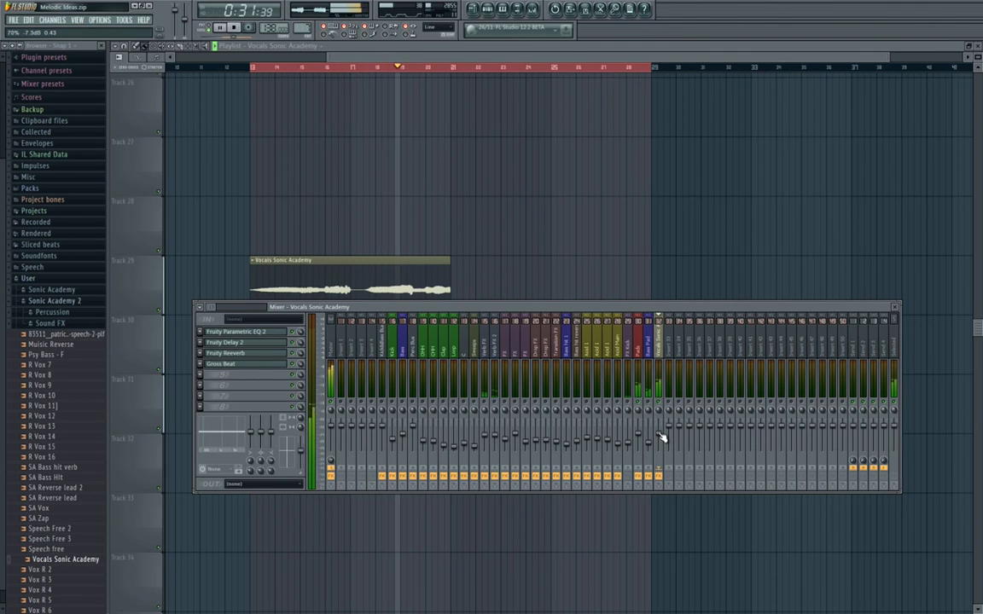
Move the vocal insert's effects down one slot, add Fruity Stereo Shaper with a left/right delay in the first slot, and audition the vocal level.
key(space)
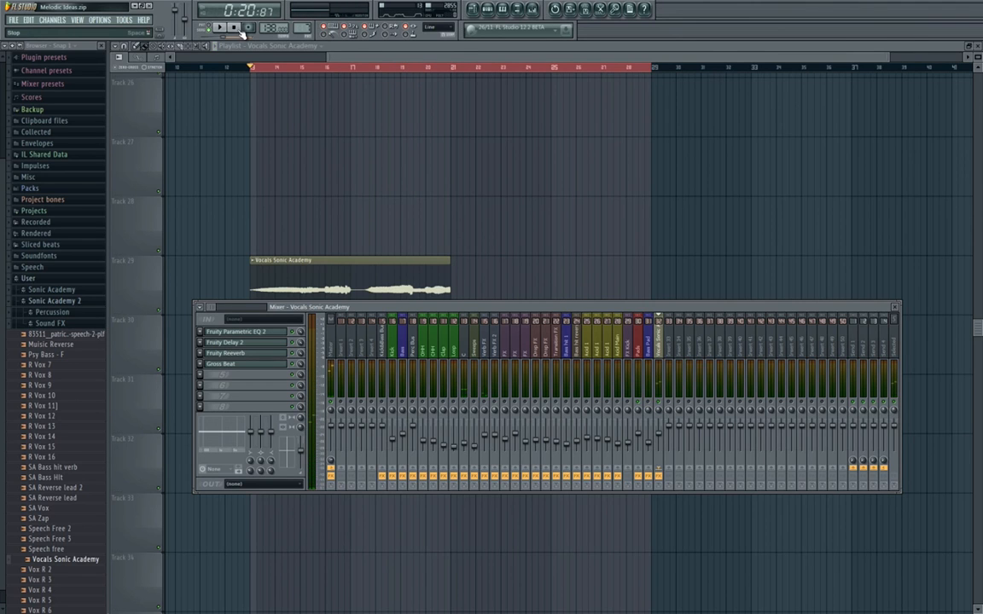
scroll(270, 367, down, 1)
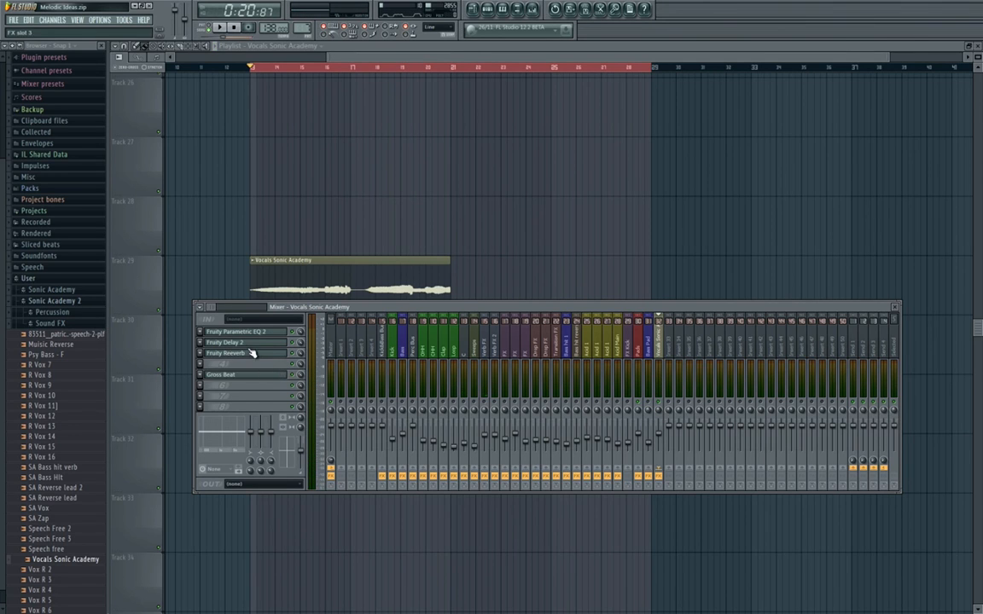
scroll(253, 354, down, 1)
scroll(252, 350, down, 1)
scroll(247, 334, down, 1)
click(203, 332)
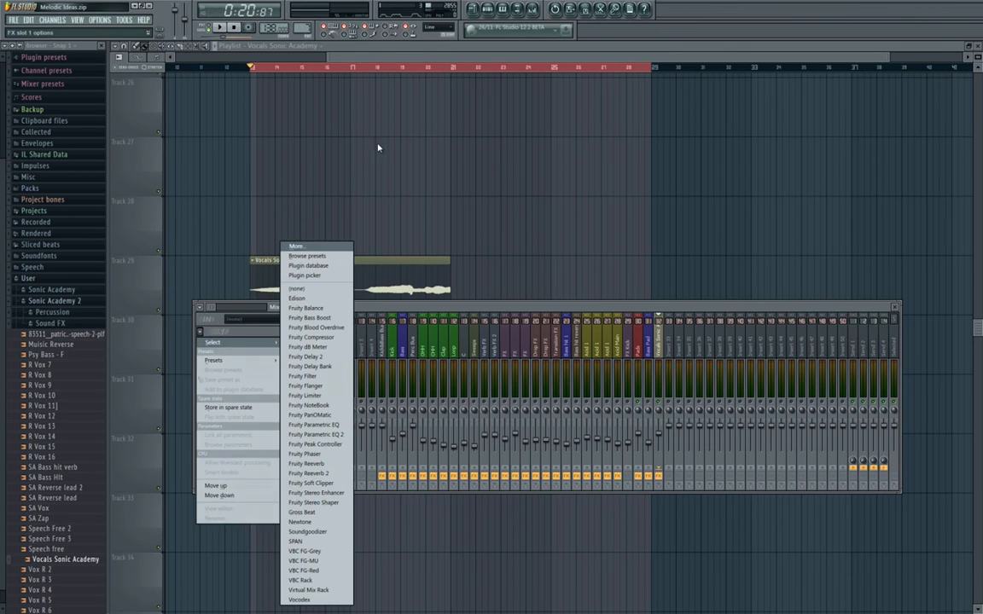
click(315, 503)
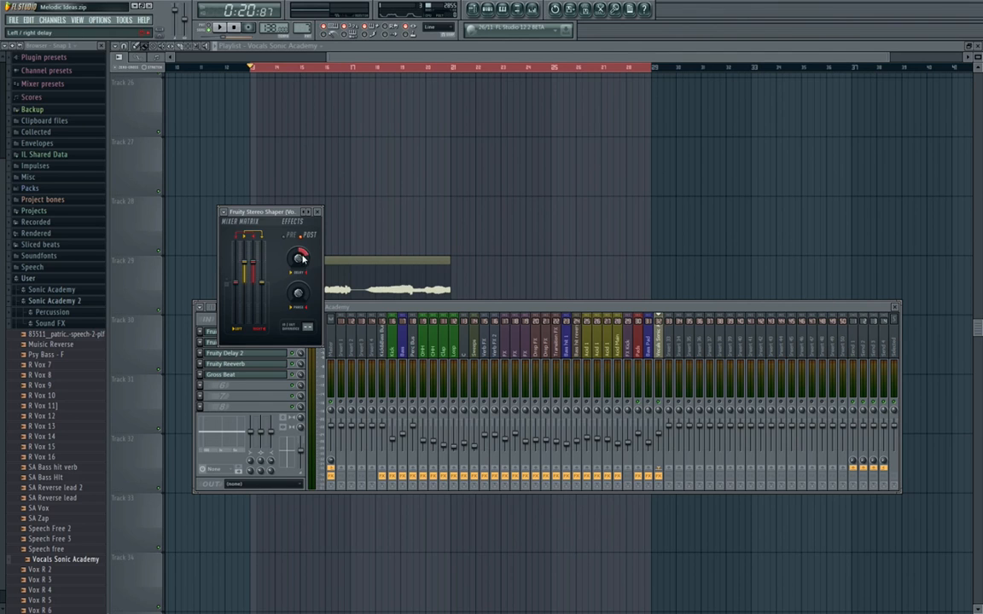
click(317, 211)
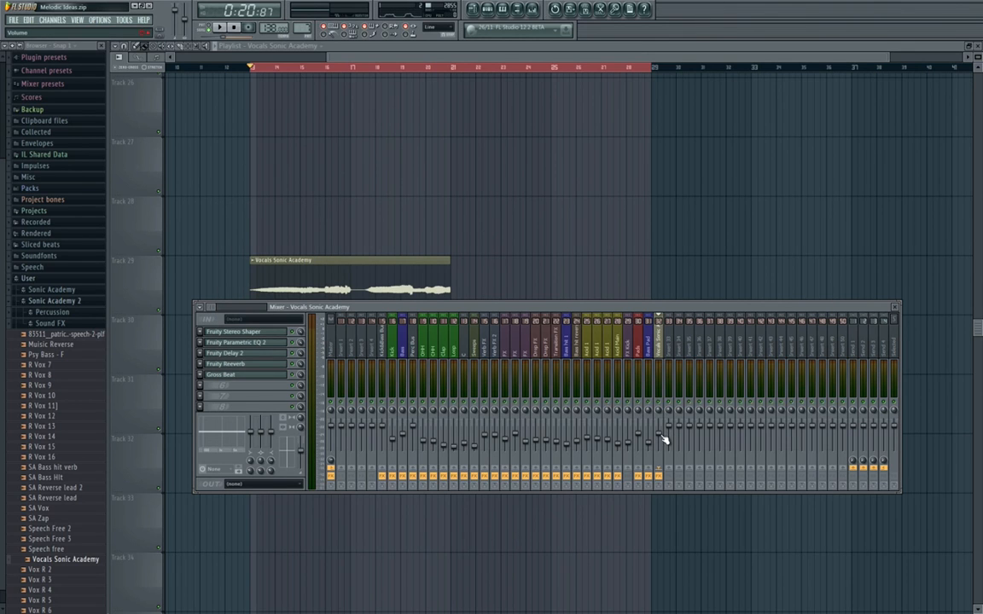
key(space)
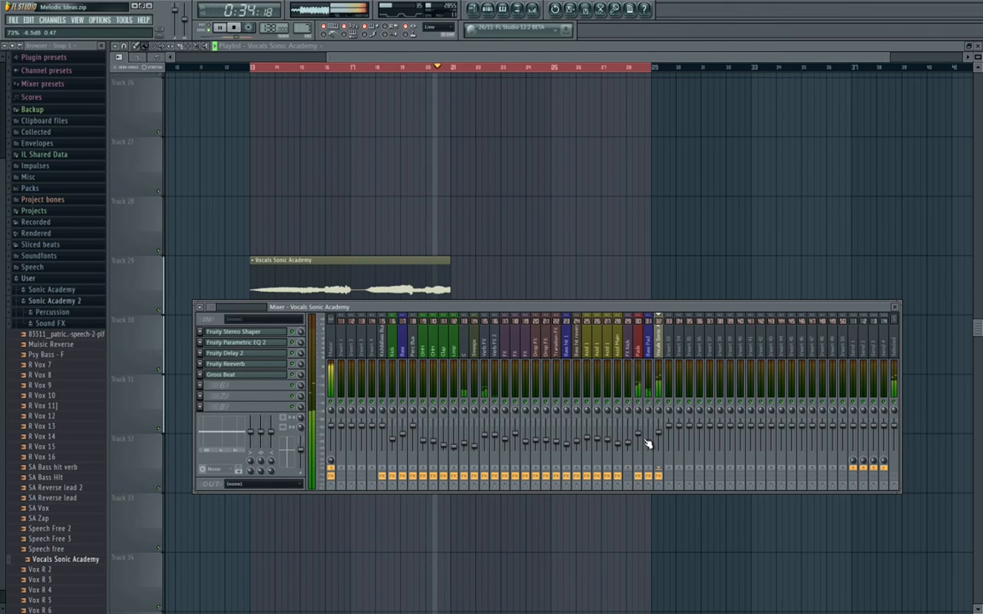
key(space)
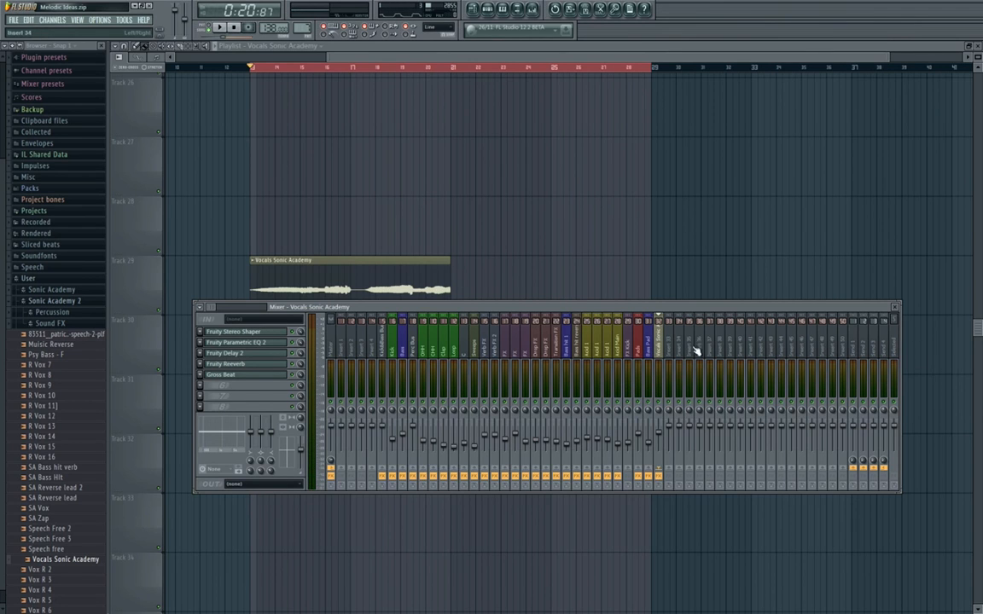
Add Fruity Reeverb to the Pads insert, adjust its reverb amount and audition the pads from bar 13.
click(642, 352)
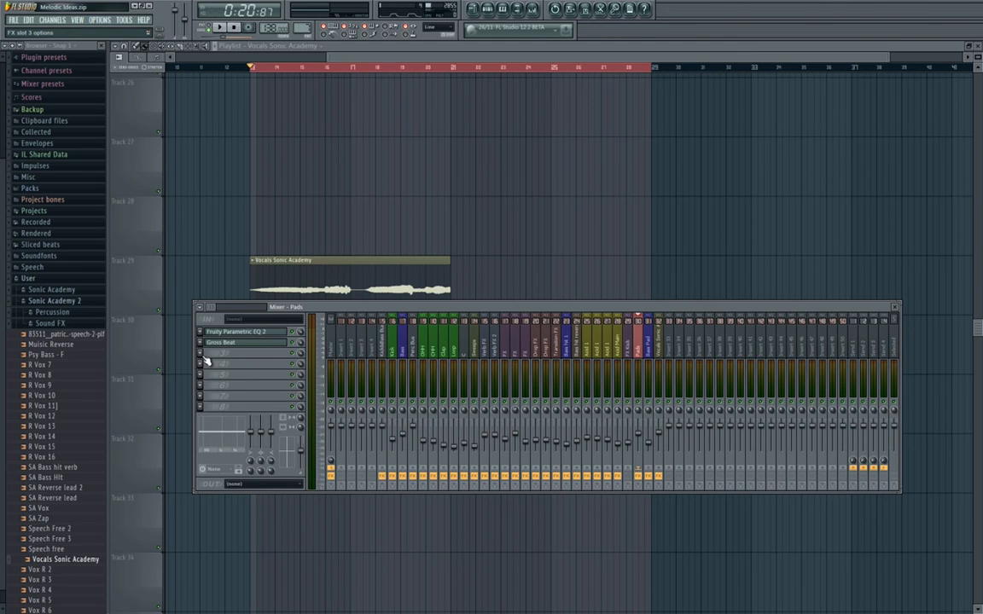
click(245, 357)
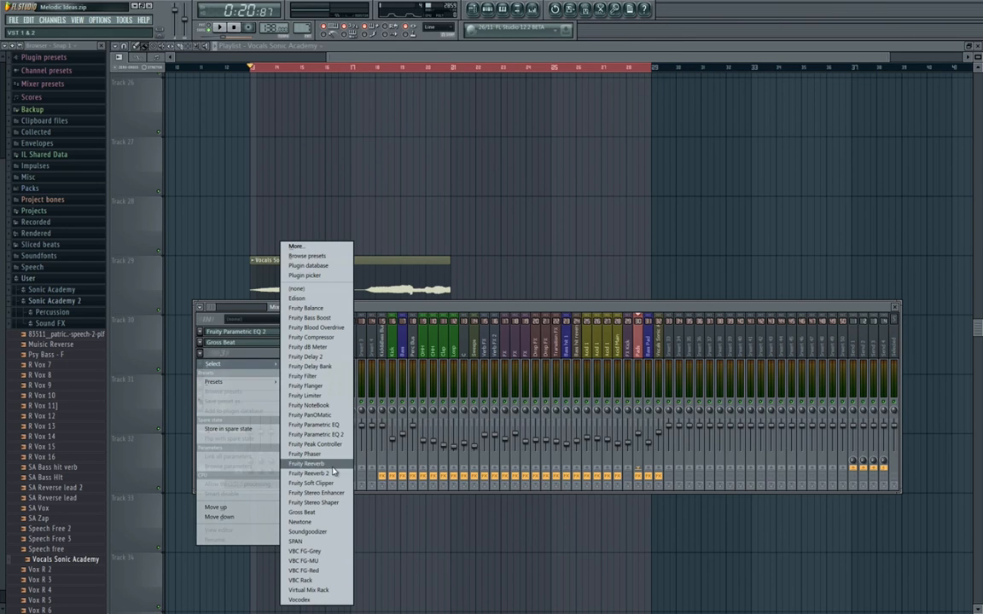
click(336, 466)
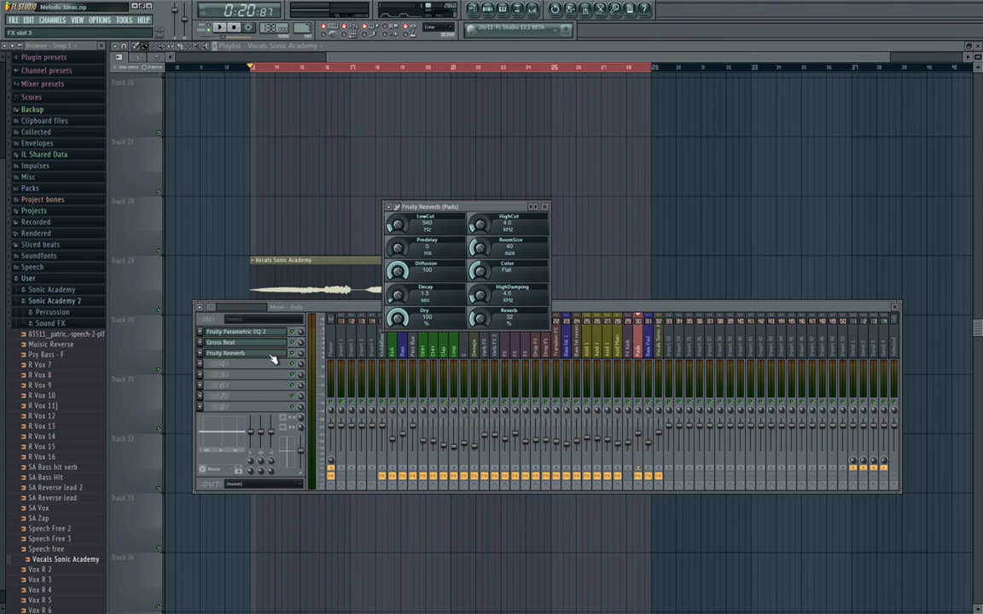
drag(480, 319, 490, 325)
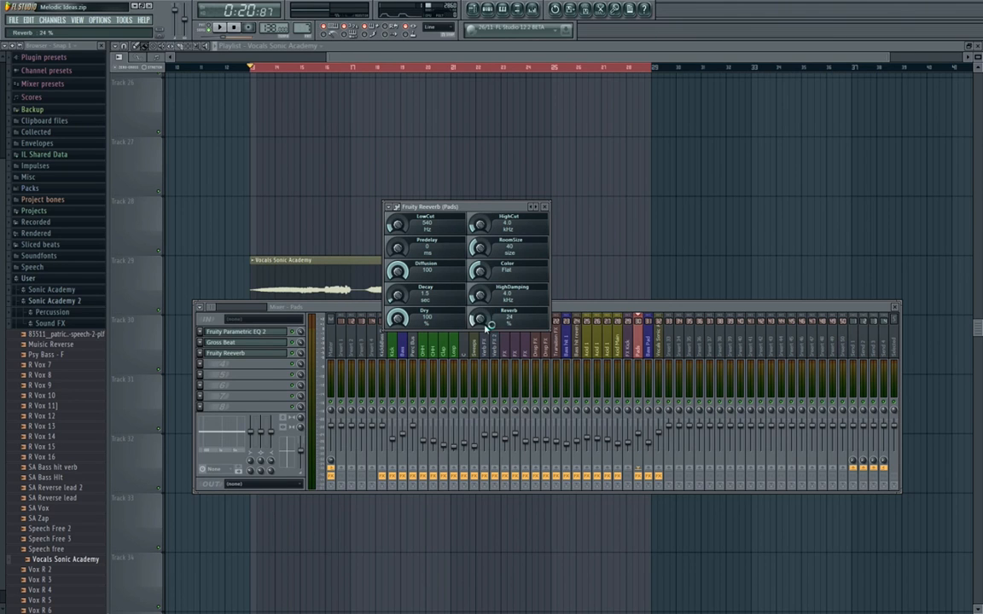
click(645, 408)
key(space)
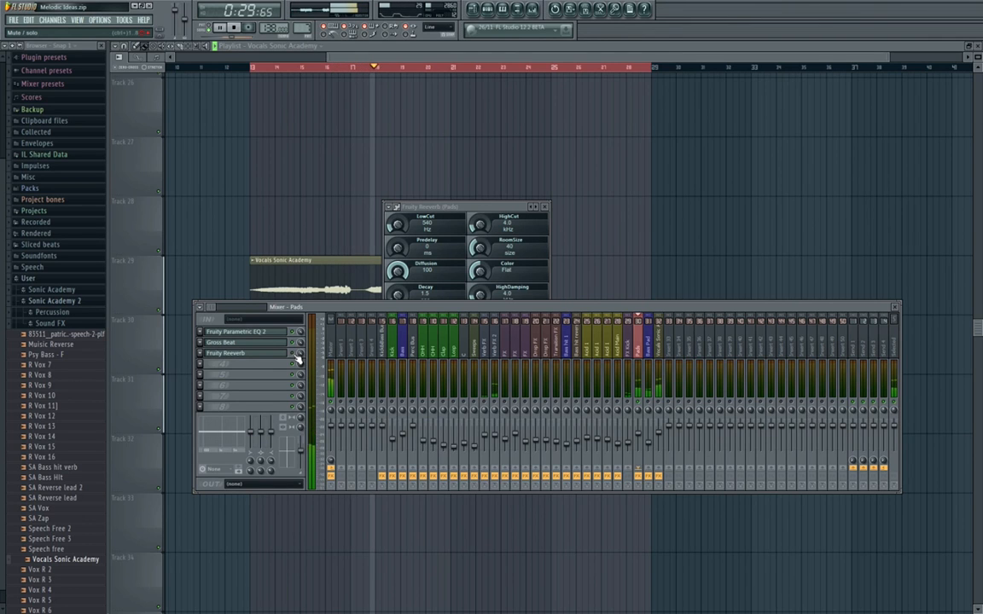
key(space)
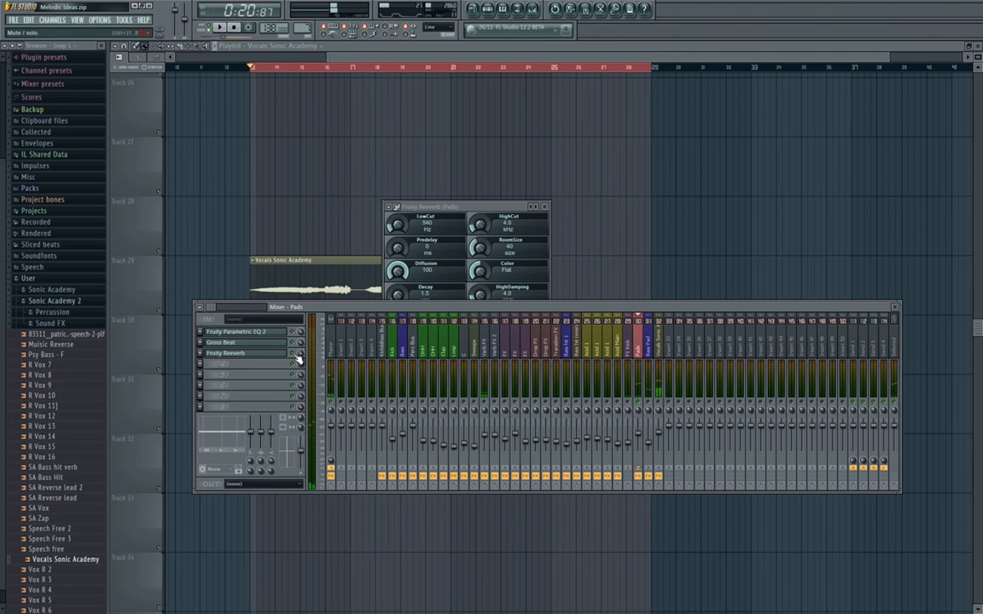
click(544, 206)
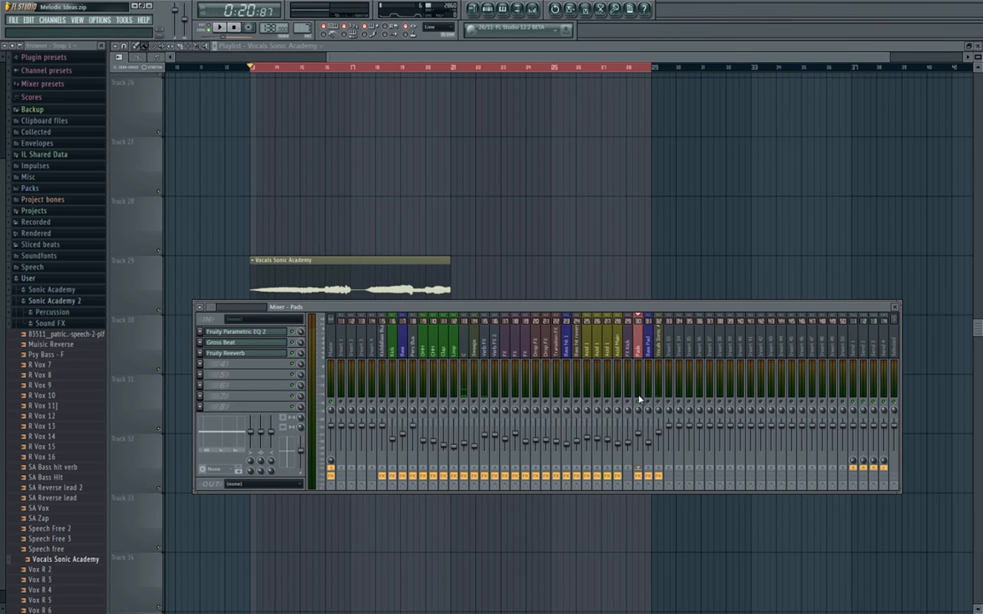
Balance the vocal insert's level against the pads during playback, close the mixer and save the project.
click(657, 437)
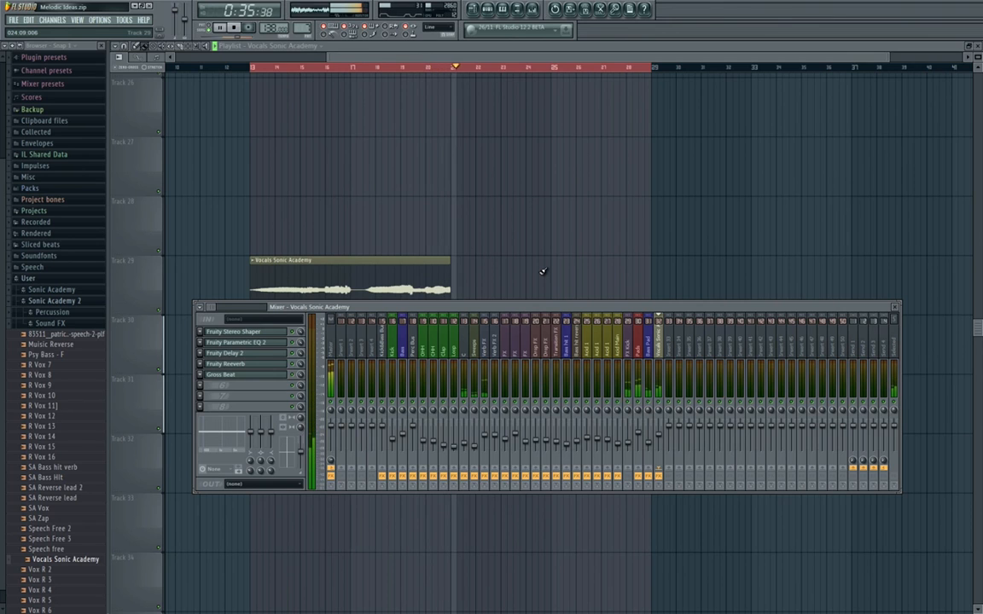
key(space)
key(F9)
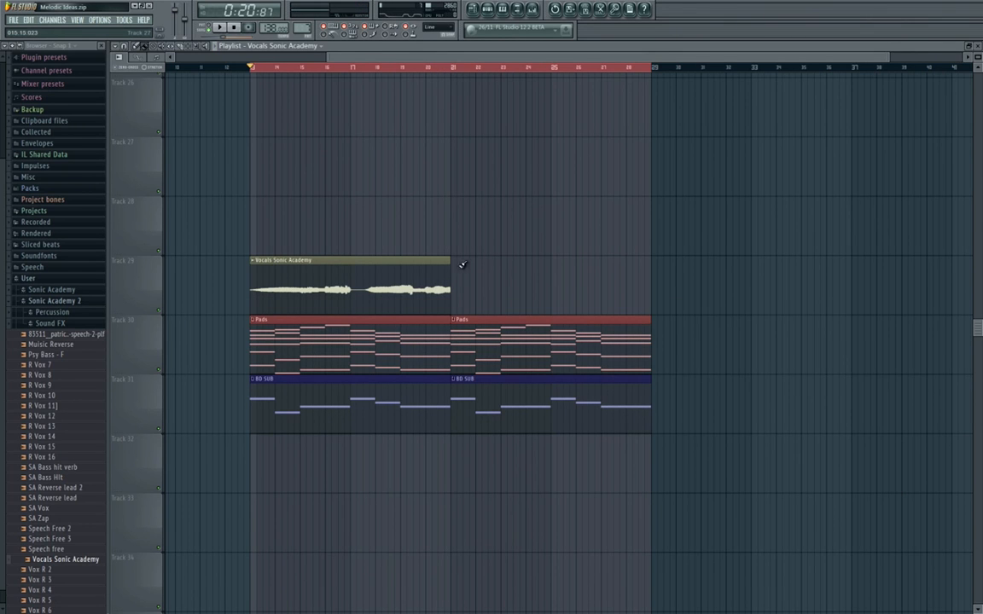
key(ctrl+s)
key(Escape)
Filter the step sequencer to the Unsorted channel group instead of the audio clips.
scroll(476, 348, down, 4)
scroll(482, 347, up, 2)
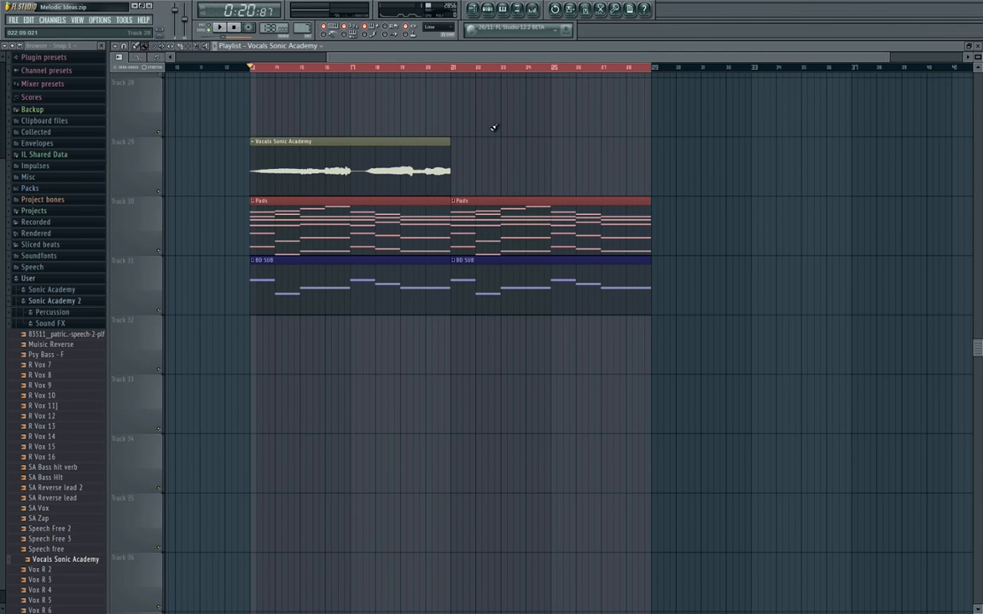
key(F6)
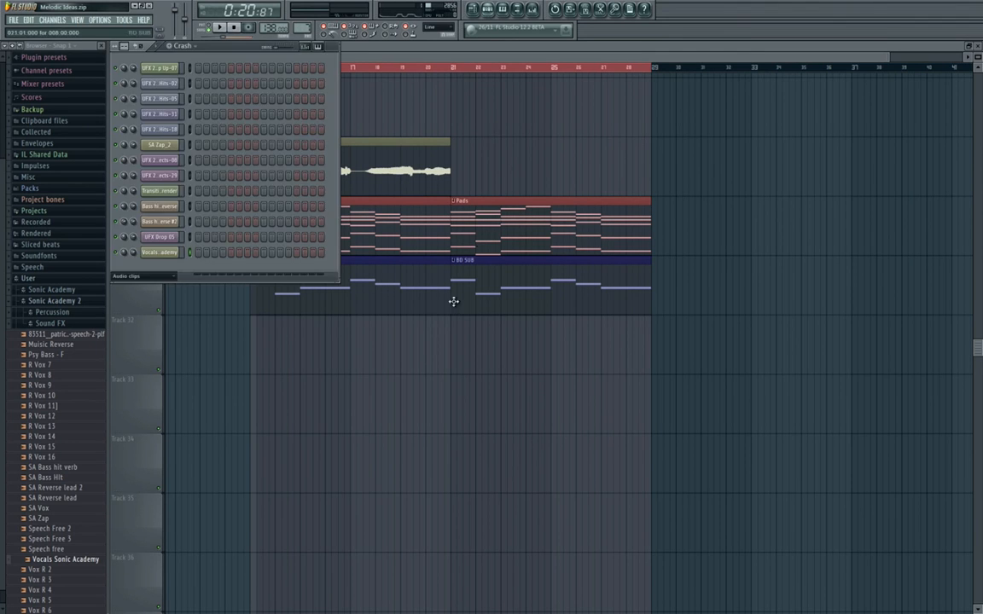
click(159, 278)
click(147, 319)
key(F6)
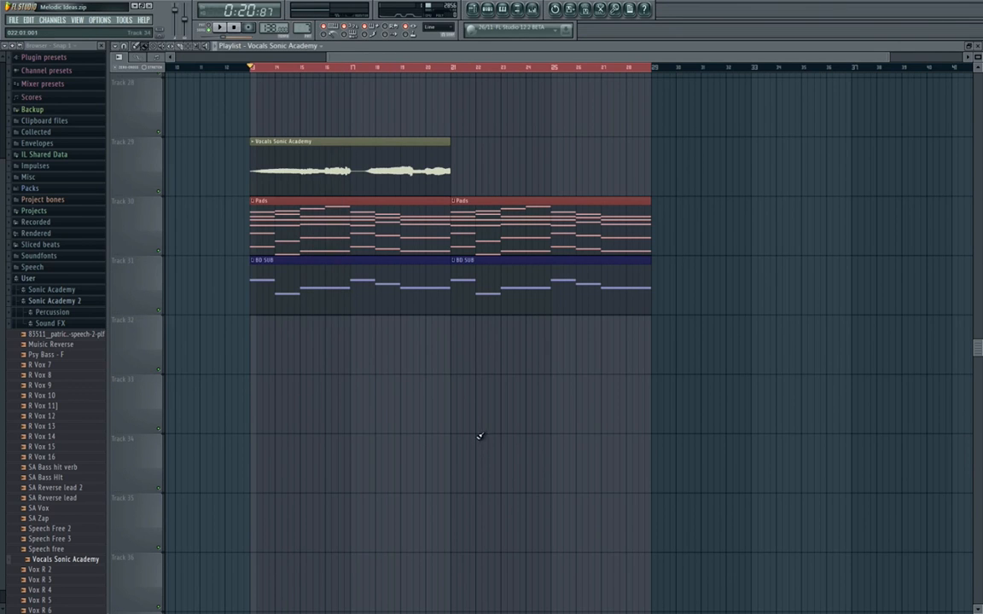
Name a new pattern Pluck break and give it a teal colour.
click(504, 13)
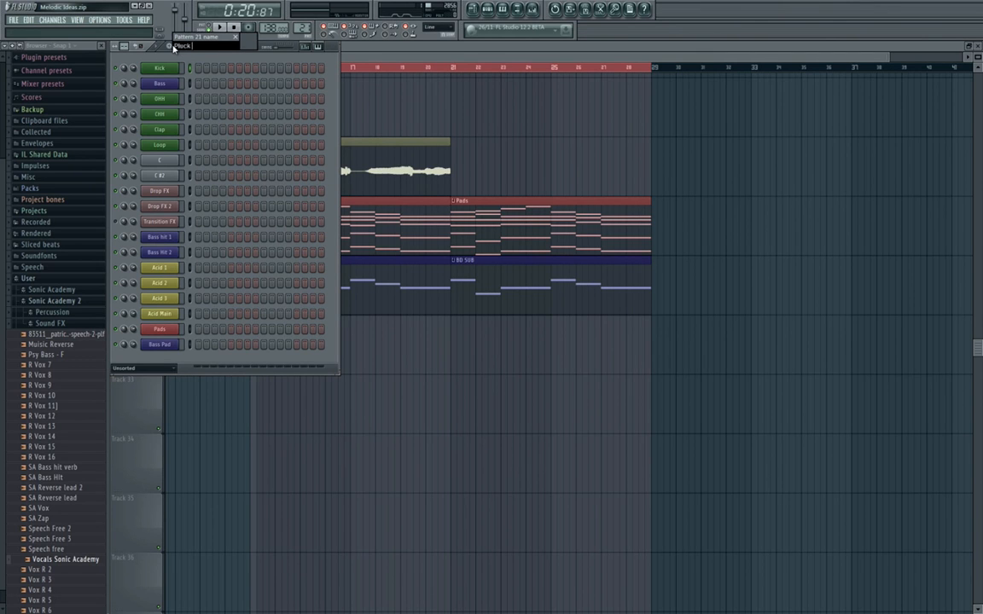
click(252, 41)
click(248, 77)
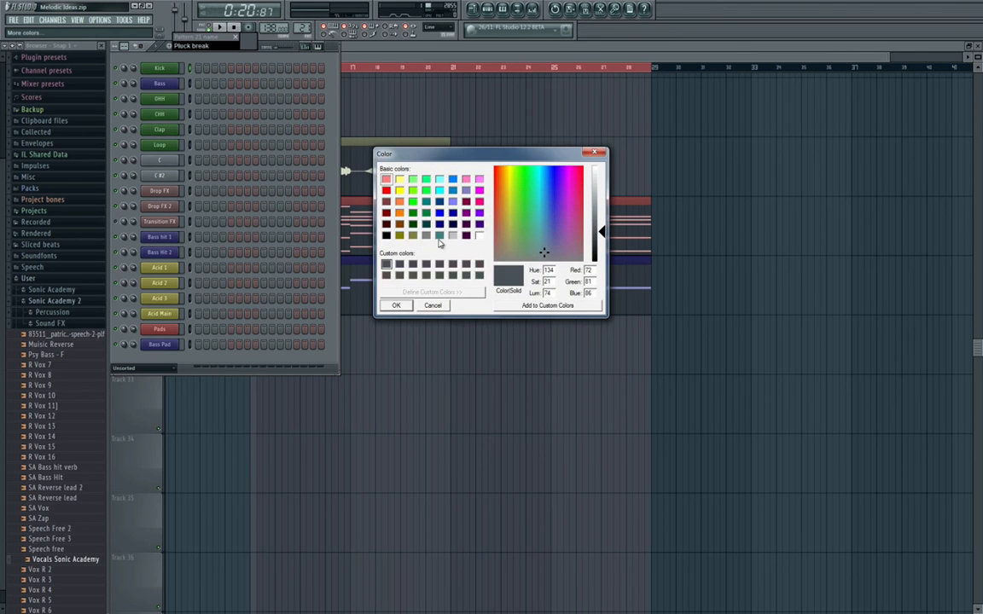
click(440, 236)
click(396, 306)
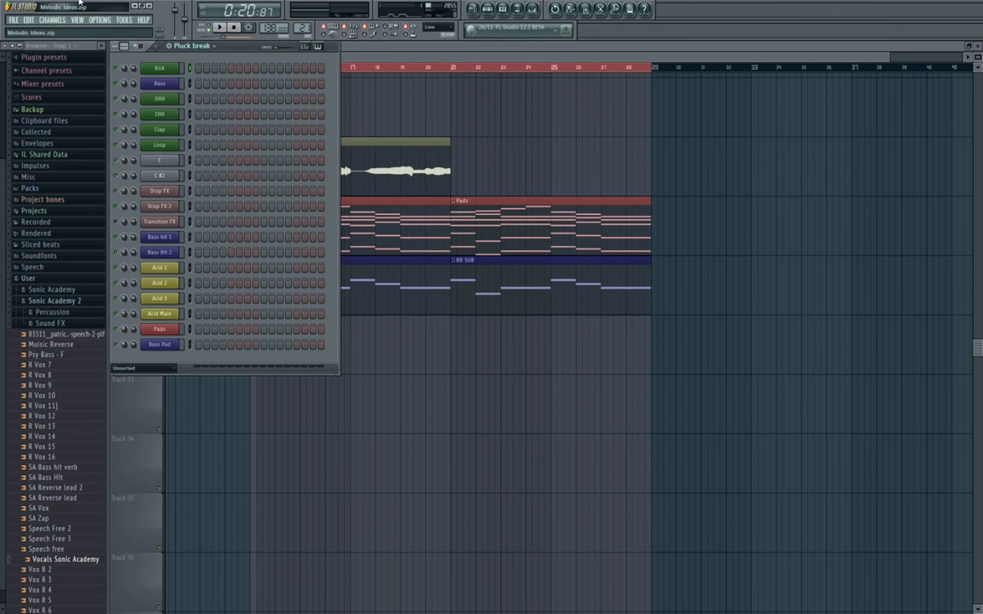
Add an ANA synth channel, rename it Pluck break and colour it the same teal as the pattern.
click(52, 20)
click(193, 148)
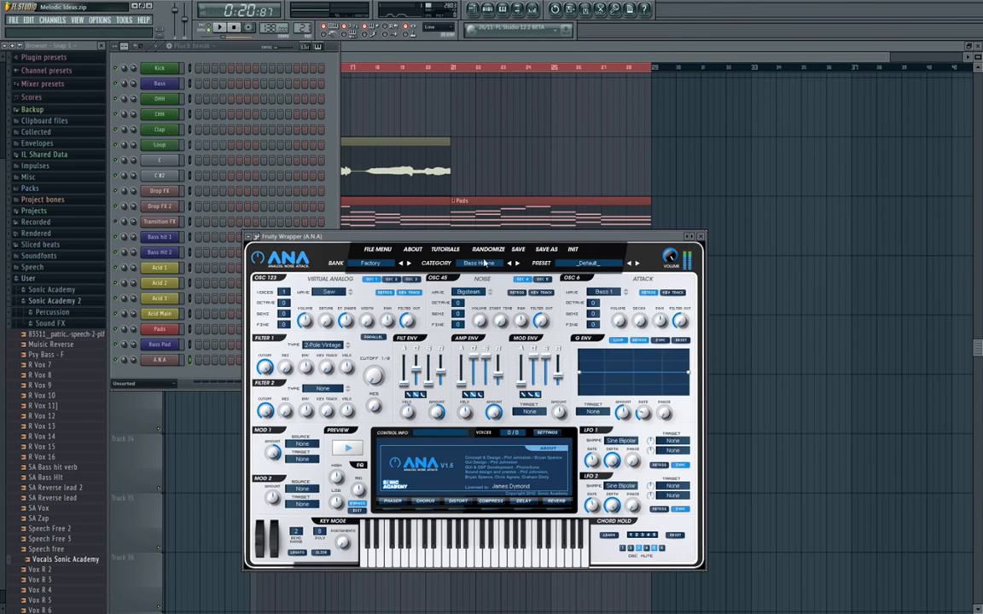
right_click(181, 359)
click(192, 374)
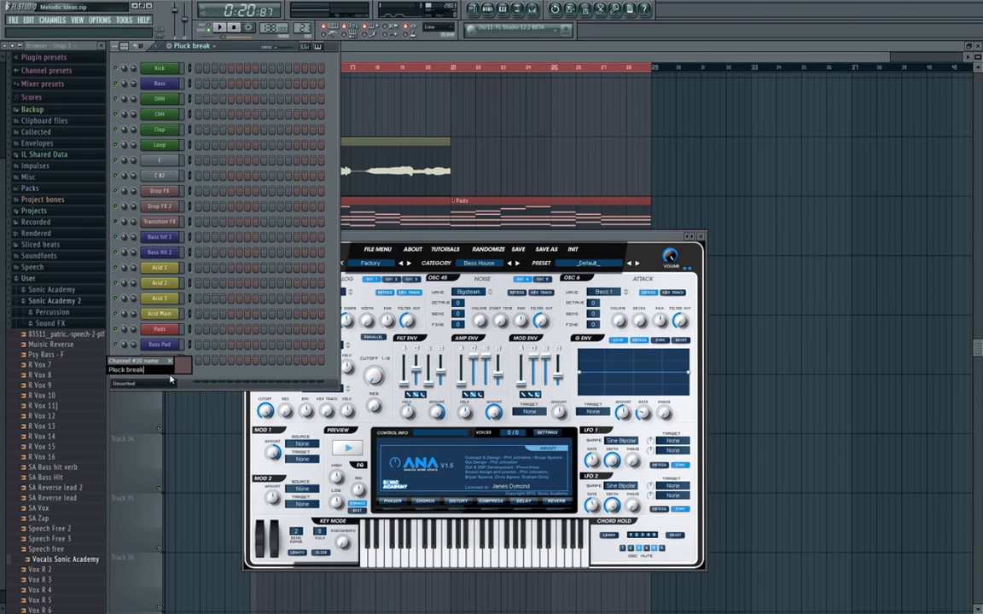
text(Pluck break)
click(181, 363)
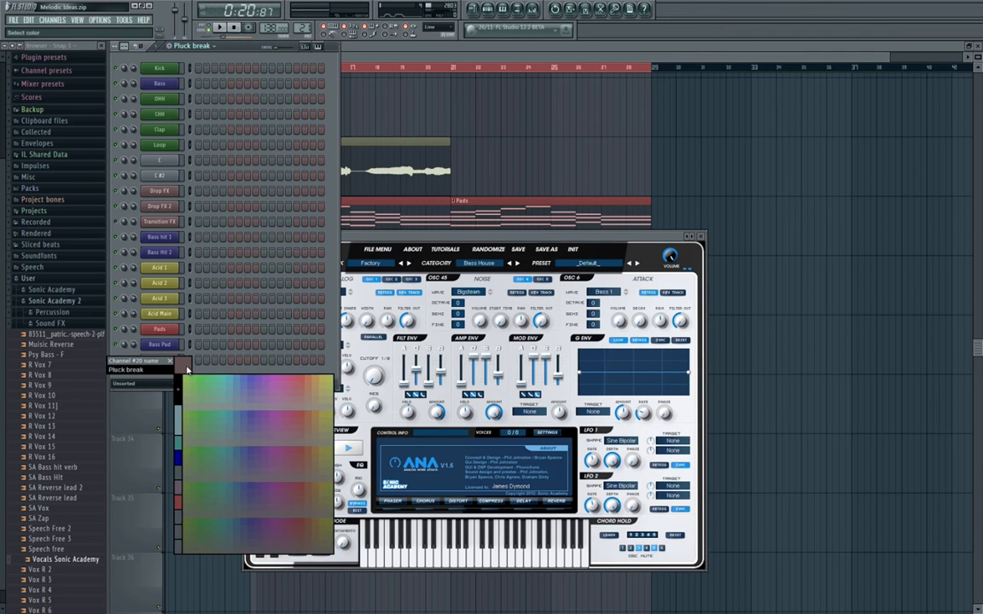
click(178, 453)
key(Return)
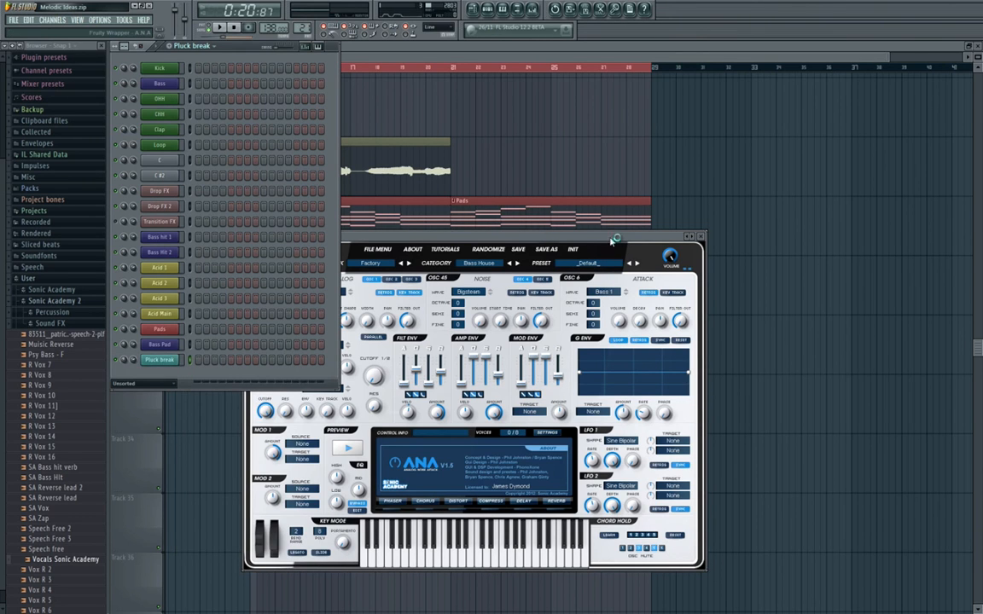
Load the saved Pluck break preset into ANA, based on the Plucks sound 1.5 Angel Pluck 4.
drag(612, 241, 629, 195)
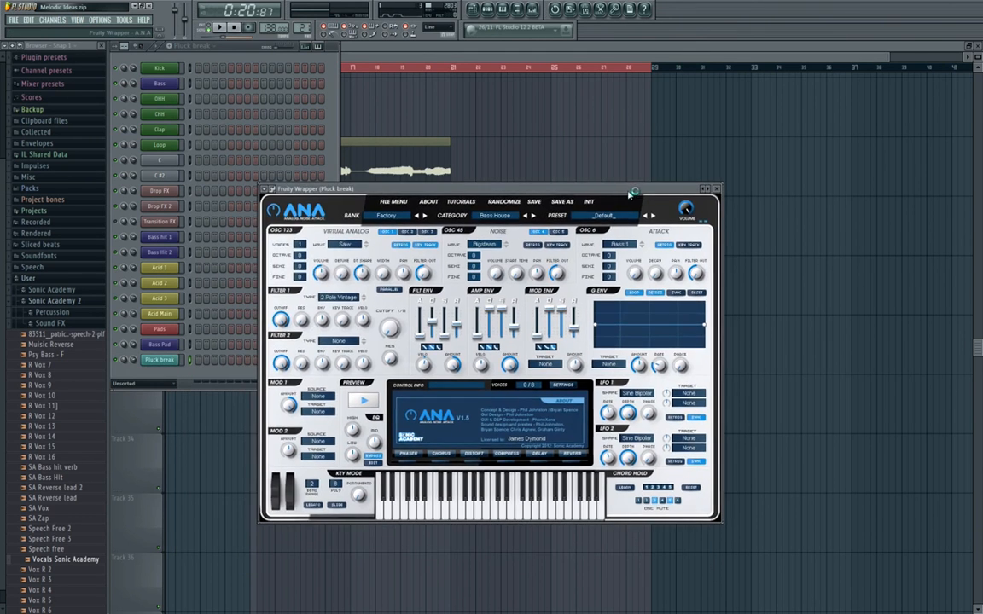
click(705, 190)
click(754, 522)
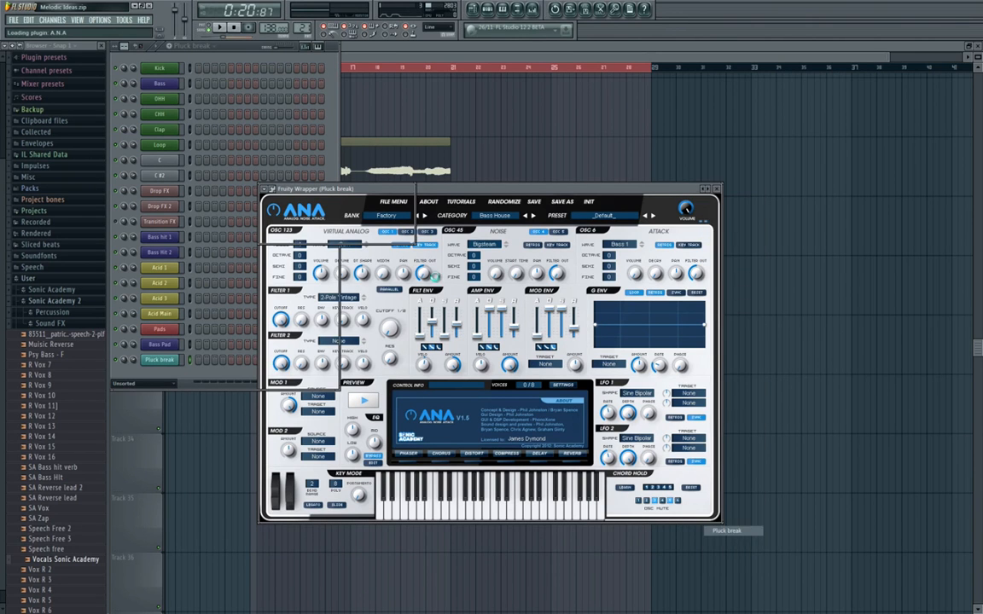
click(329, 165)
Route the Pluck break channel to mixer insert 33, carrying over its name and colour.
click(533, 8)
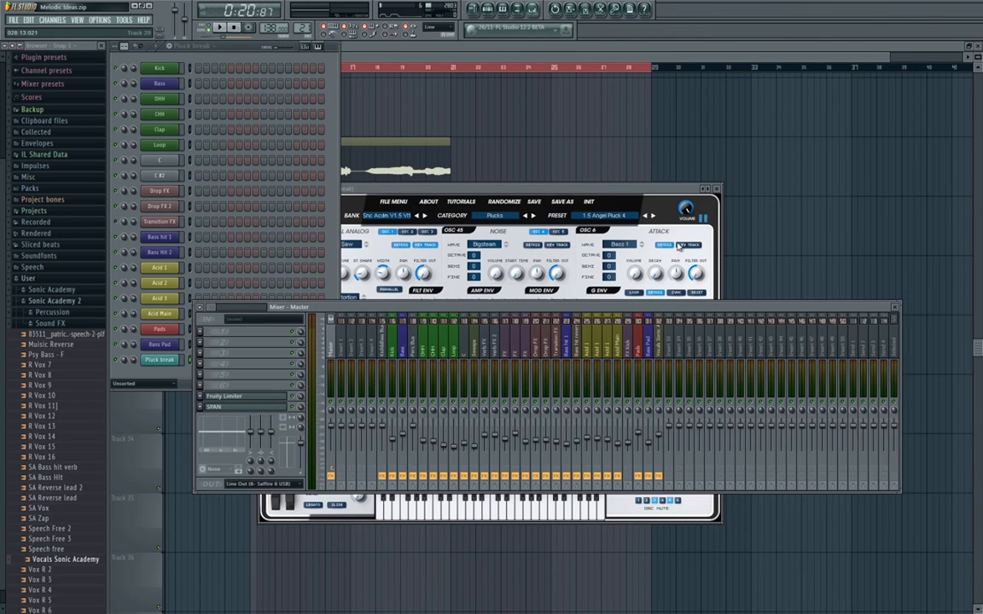
right_click(672, 351)
mouse_move(750, 352)
click(809, 355)
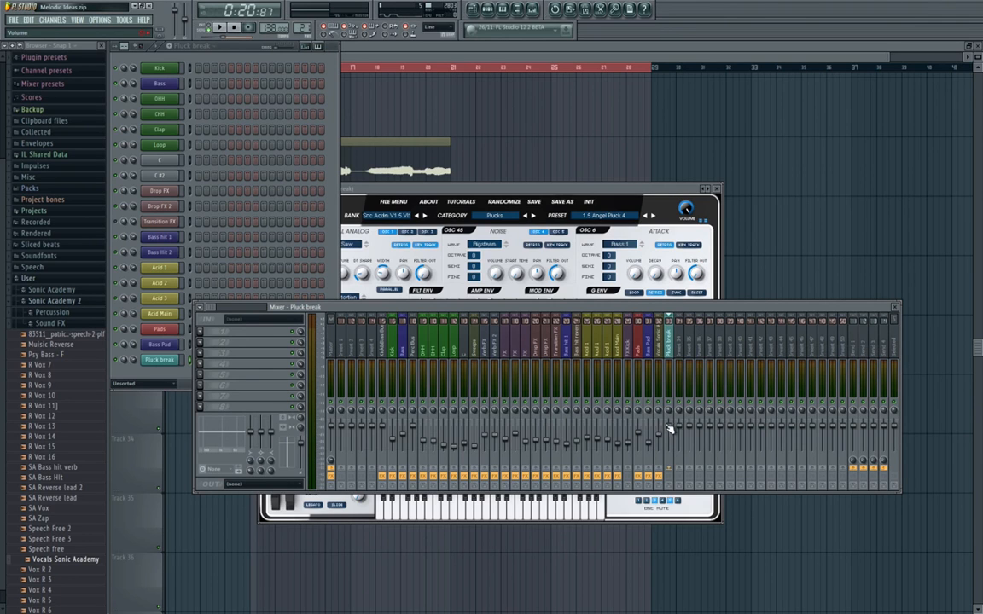
Lower the Pluck break insert's fader while playing test notes, and bring up ANA to review its pluck settings.
scroll(670, 439, up, 3)
key(v)
key(v)
key(v)
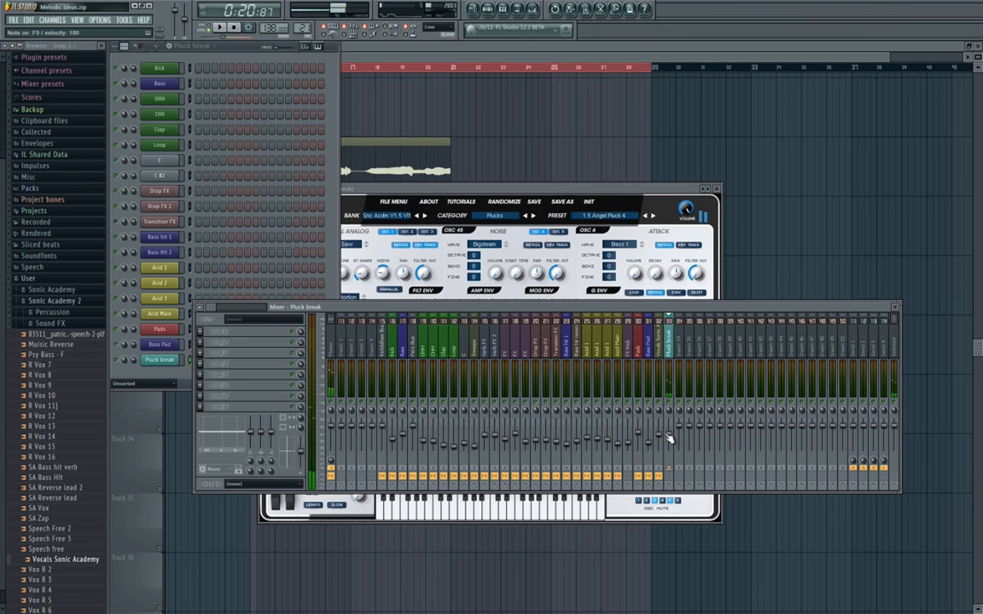
key(v)
key(c)
key(c)
click(339, 273)
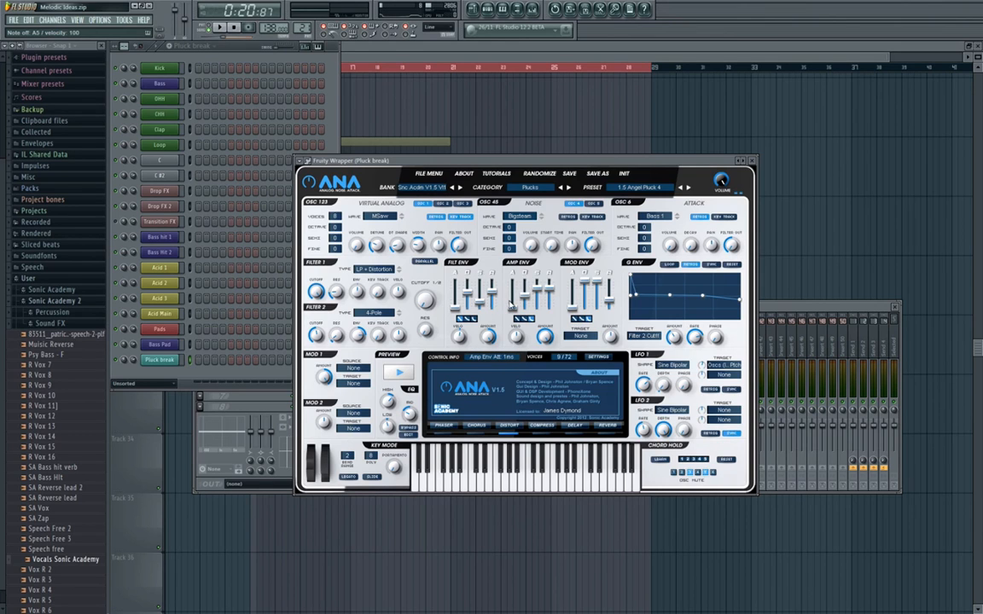
Add Fruity Parametric EQ 2 to the Pluck break insert and roll off the low end with band 1.
click(785, 314)
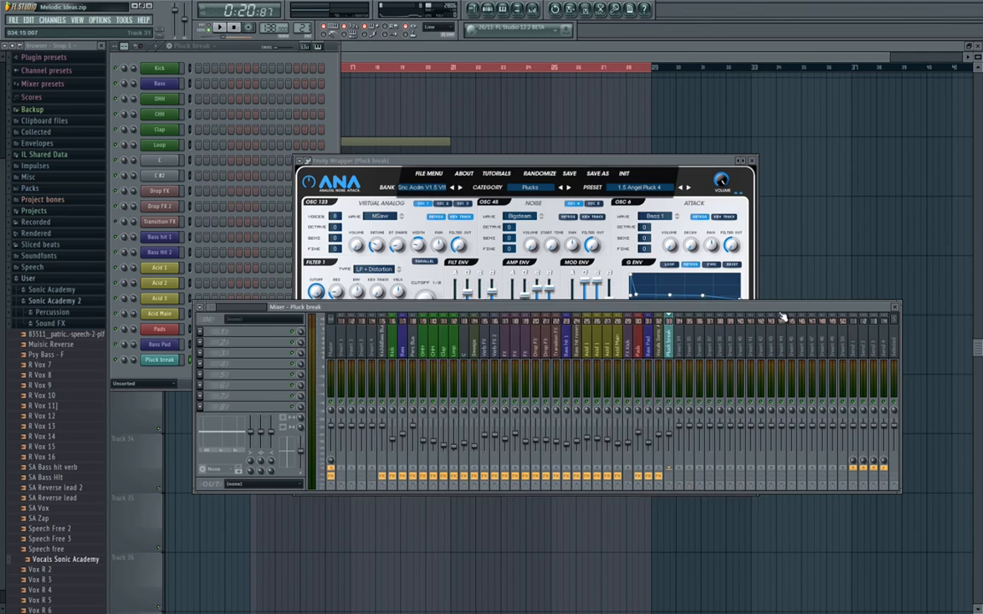
click(201, 333)
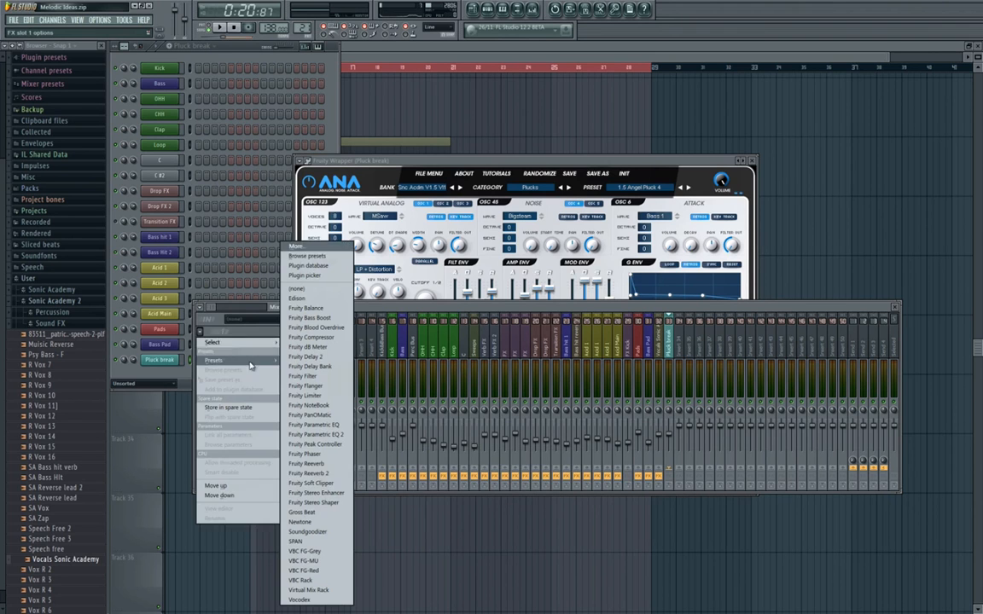
click(316, 434)
drag(250, 122, 476, 178)
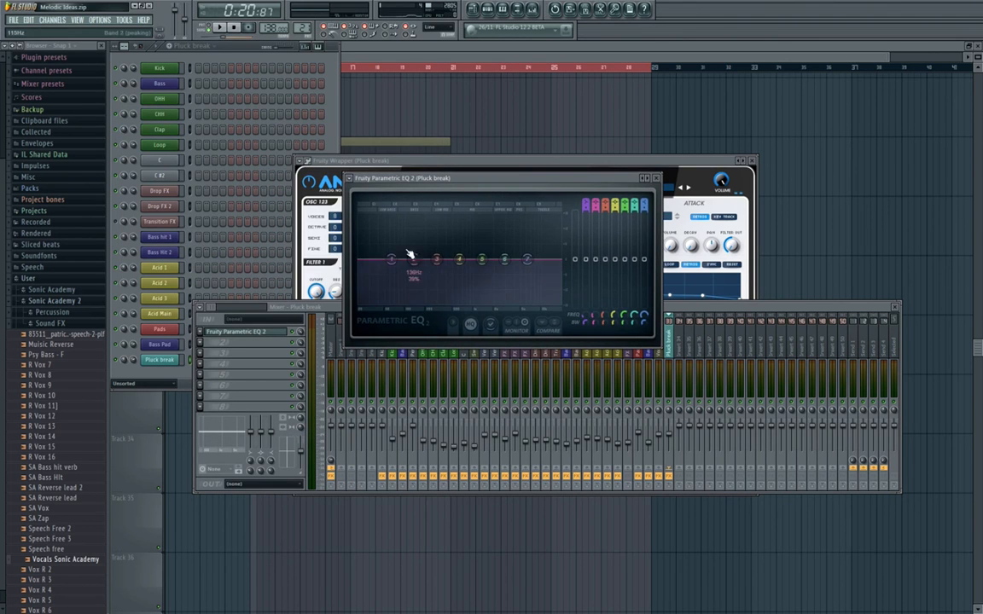
drag(392, 259, 393, 303)
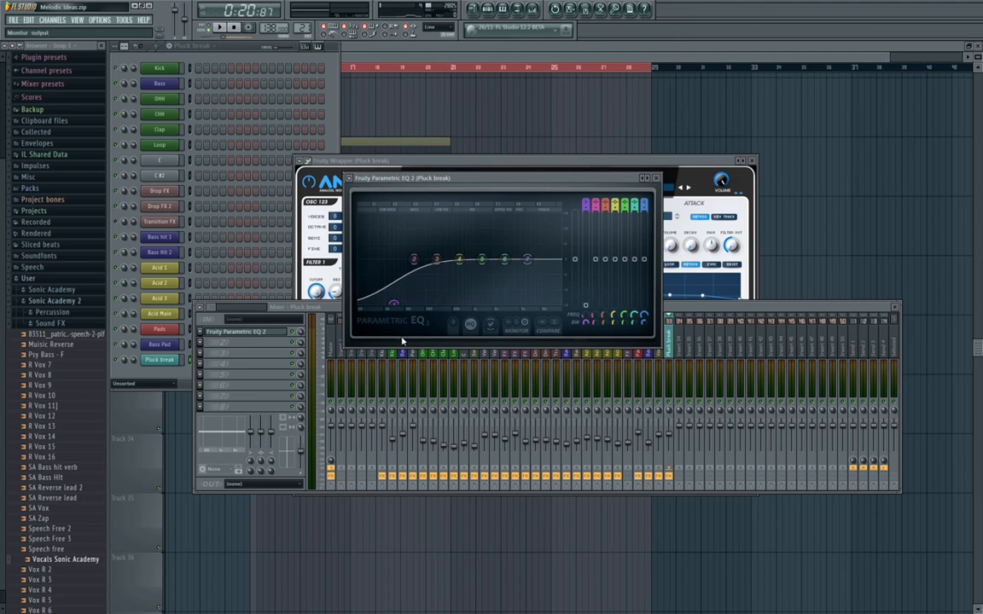
Load Fruity Delay 2 into the second effect slot of the Pluck break insert and adjust its settings.
click(239, 379)
click(200, 343)
mouse_move(214, 354)
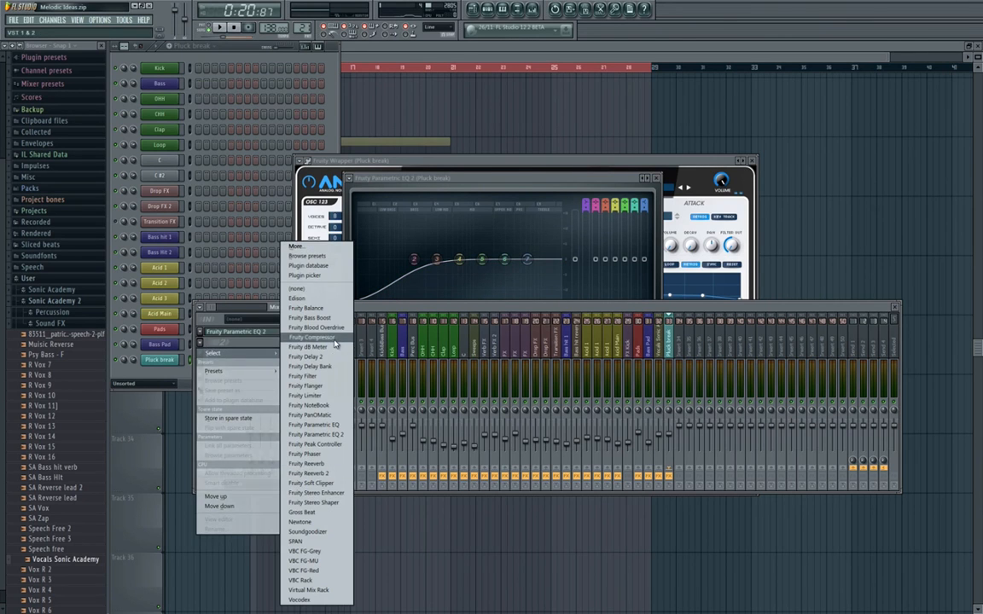
click(309, 357)
drag(196, 122, 487, 199)
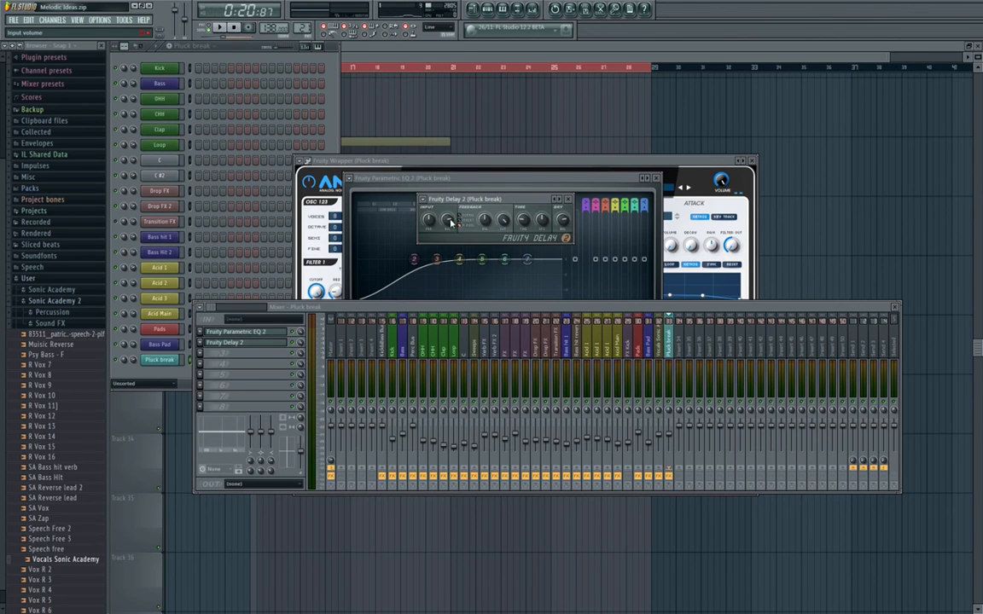
drag(545, 223, 545, 193)
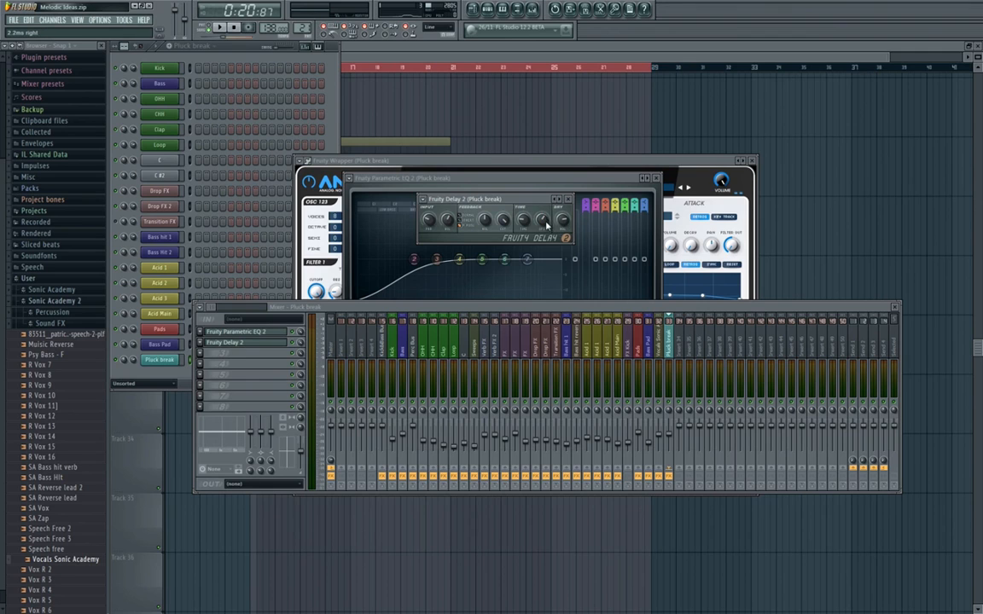
Fill the third effect slot of the Pluck break insert with Fruity Reeverb in place of Fruity Phaser.
click(238, 372)
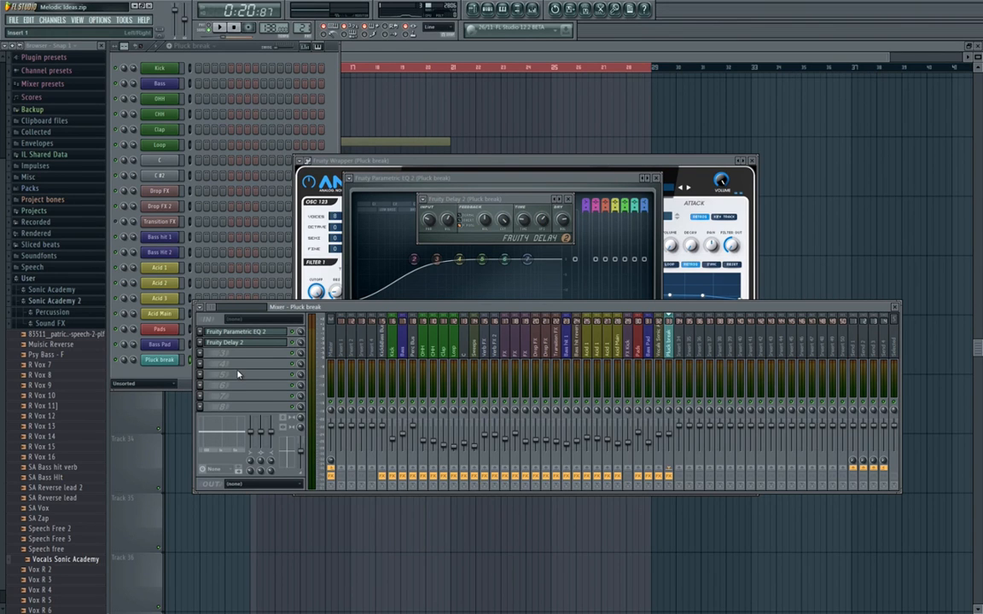
click(238, 365)
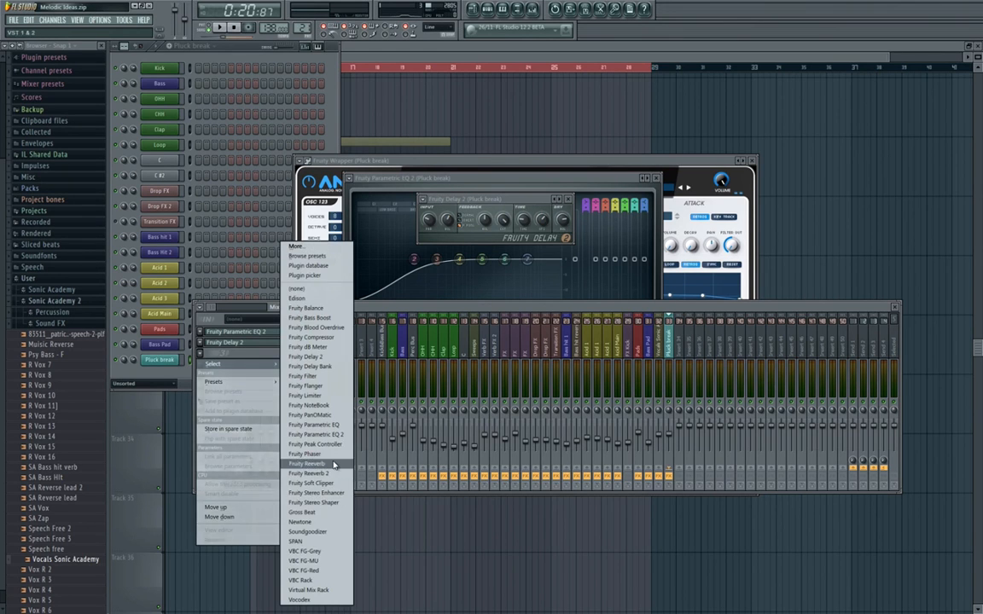
click(338, 417)
click(199, 352)
mouse_move(265, 365)
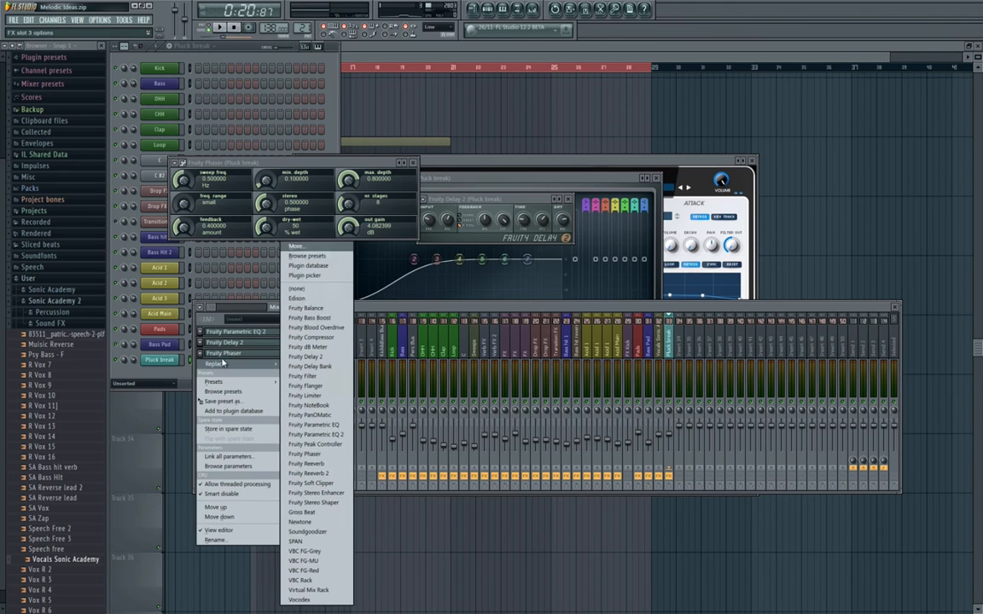
click(306, 464)
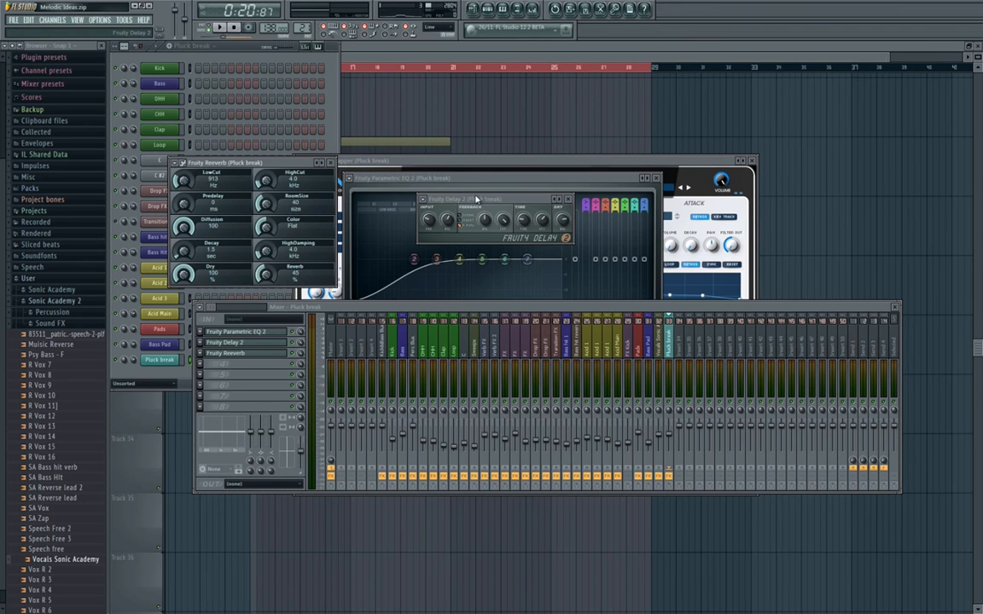
Close the effect editors, ANA, the mixer and the channel rack to reveal the playlist.
click(331, 163)
click(569, 200)
click(657, 180)
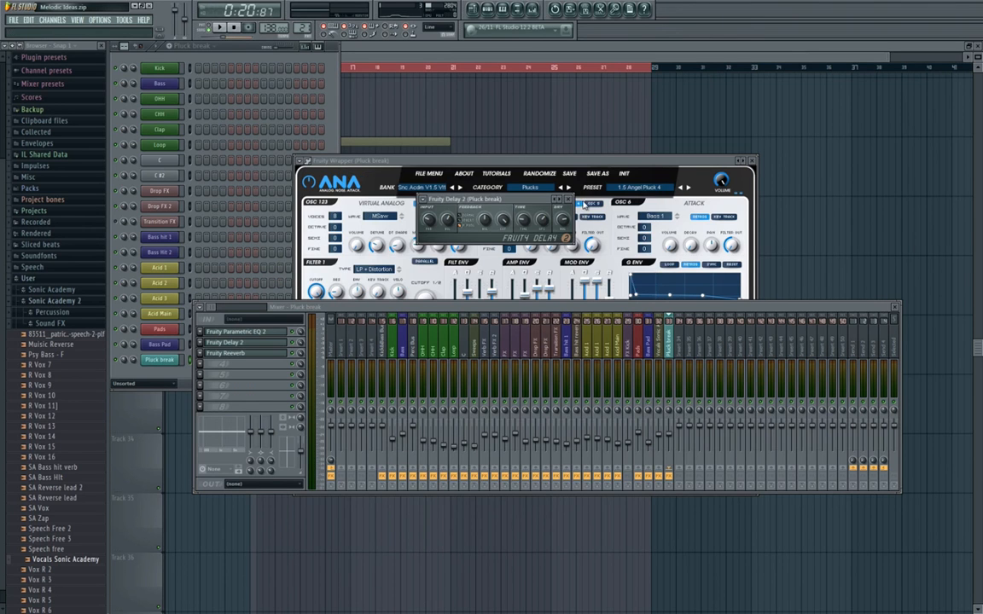
click(752, 160)
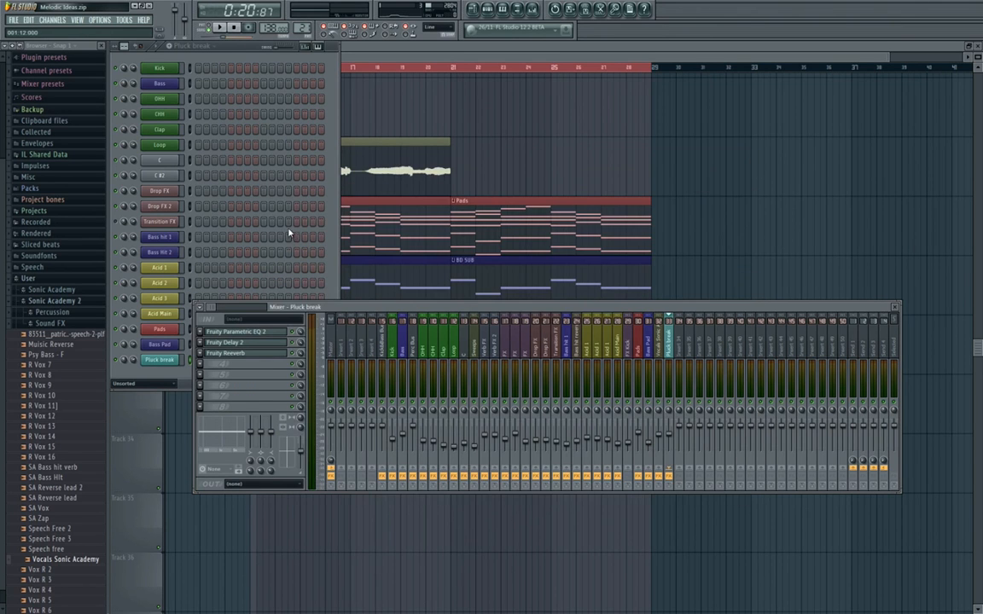
click(288, 230)
right_click(682, 183)
Place a Pluck break clip at bar 21 on Track 32 and set the playback range to bars 21–29.
click(458, 345)
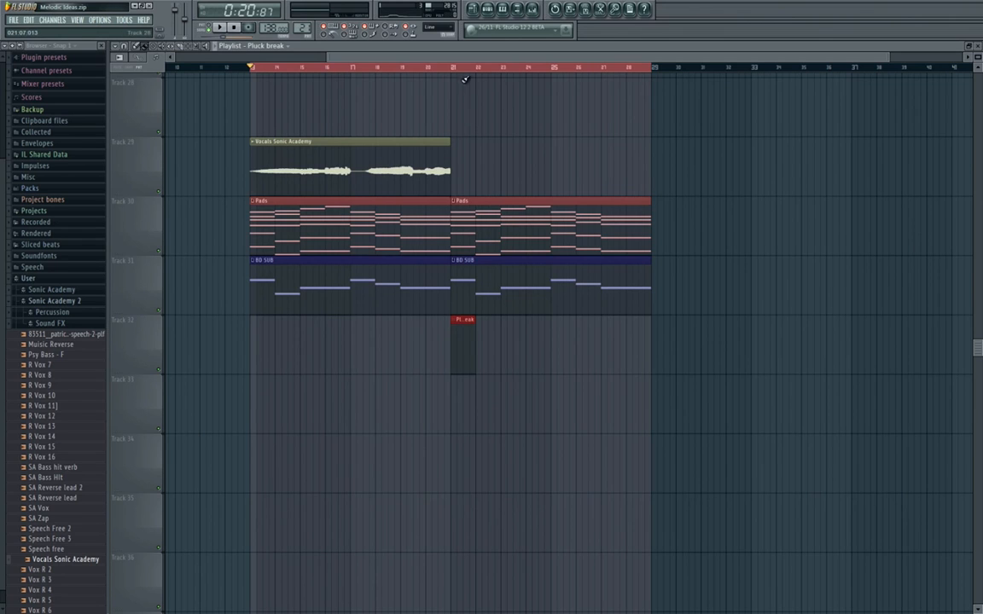
drag(455, 68, 656, 68)
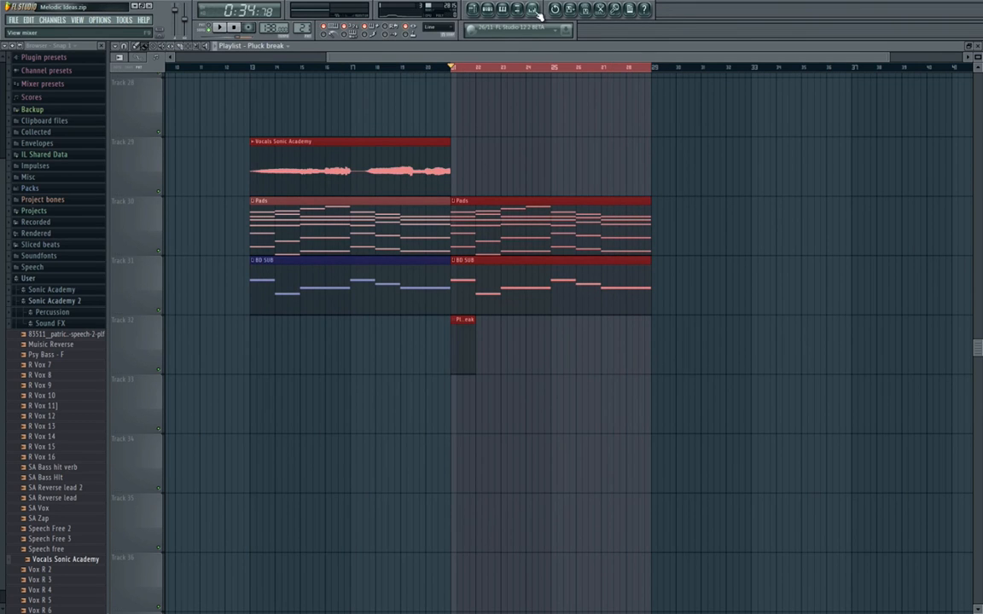
key(F9)
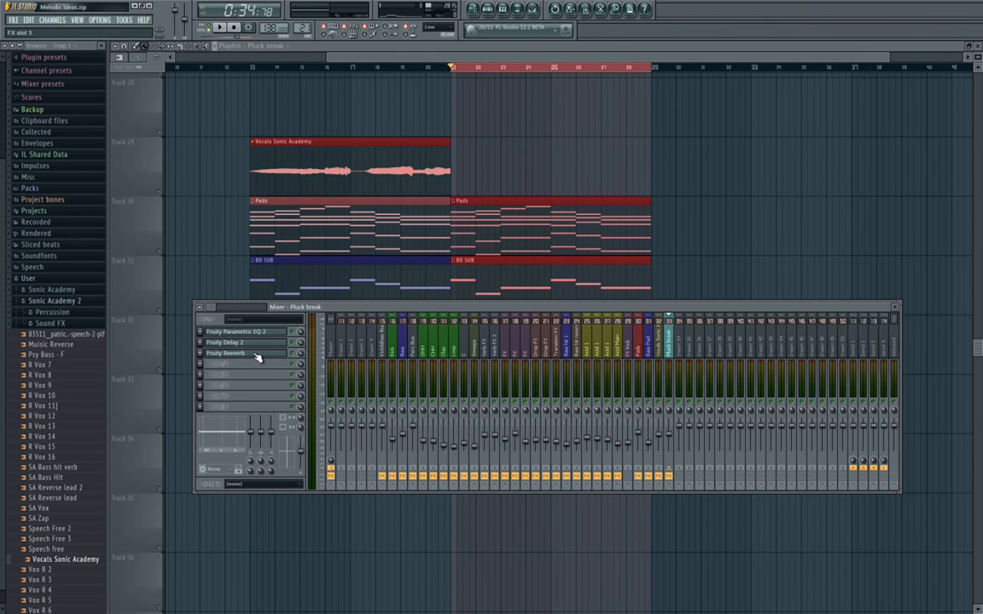
right_click(580, 156)
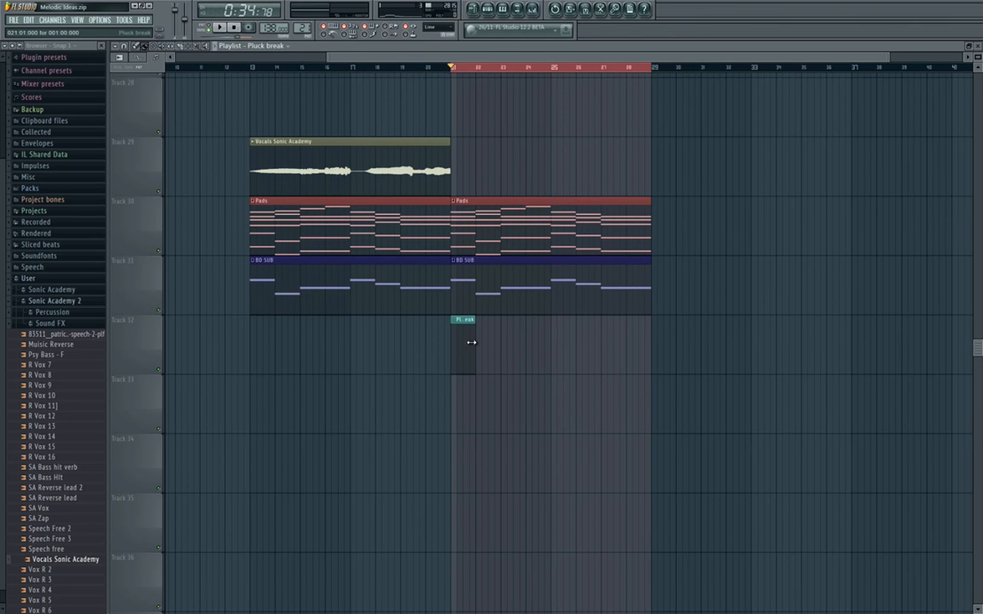
key(F6)
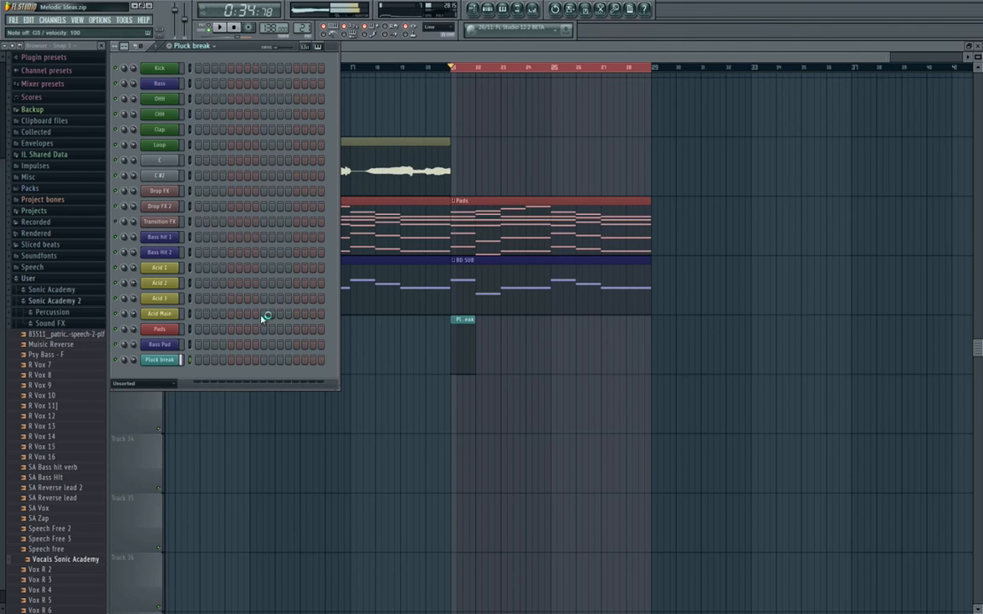
right_click(526, 467)
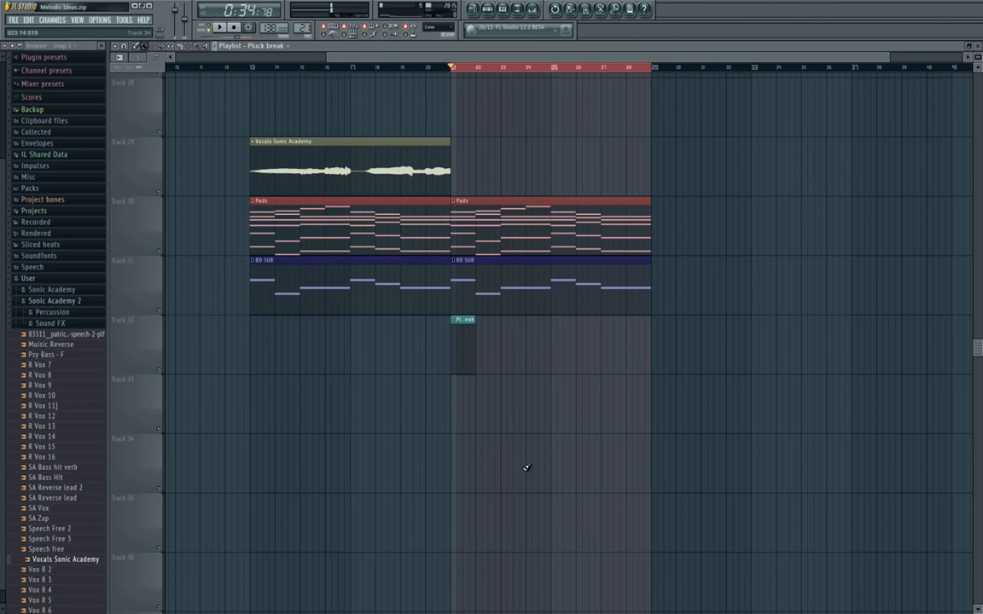
double_click(464, 334)
right_click(178, 359)
click(200, 360)
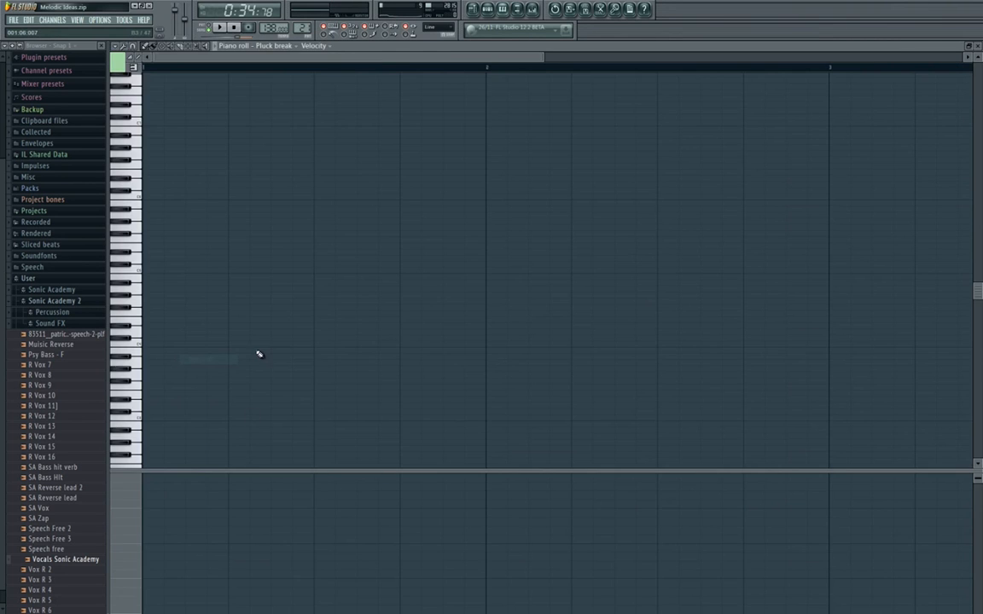
key(Escape)
Copy the lowest row of notes from the Pads pattern into the Pluck break piano roll.
double_click(538, 227)
scroll(259, 380, down, 6)
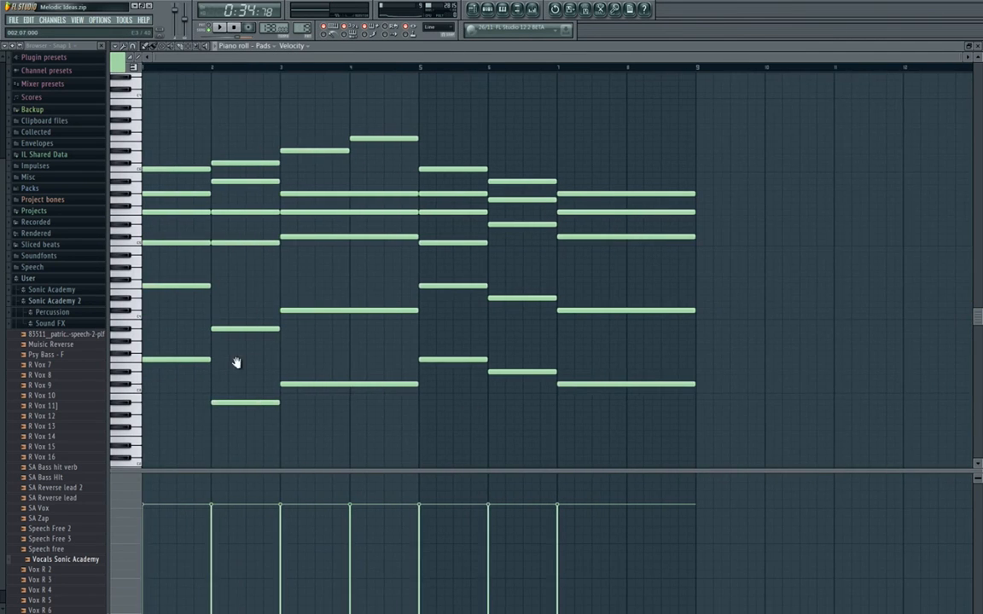
scroll(230, 362, up, 1)
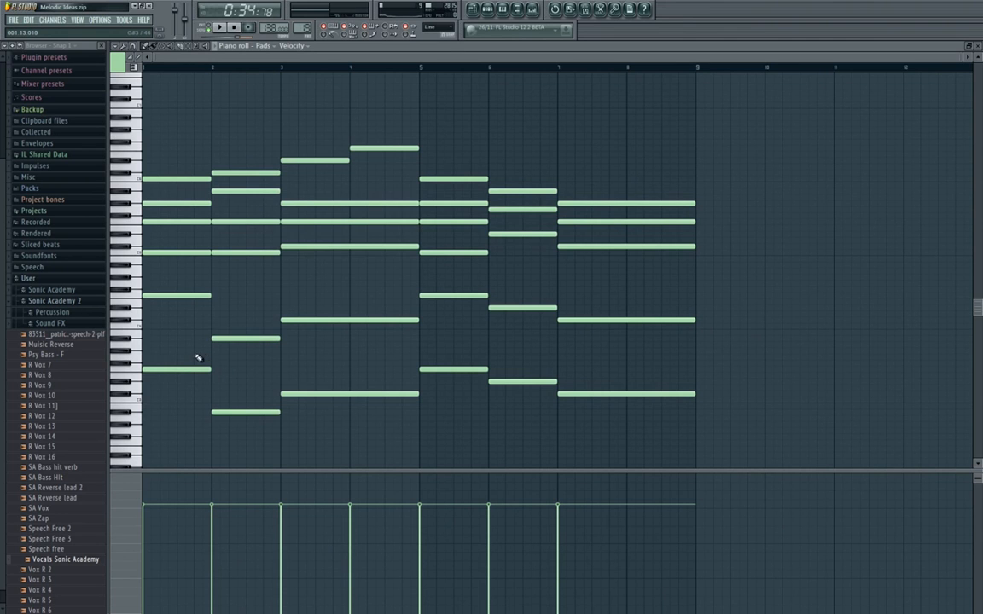
drag(198, 357, 699, 444)
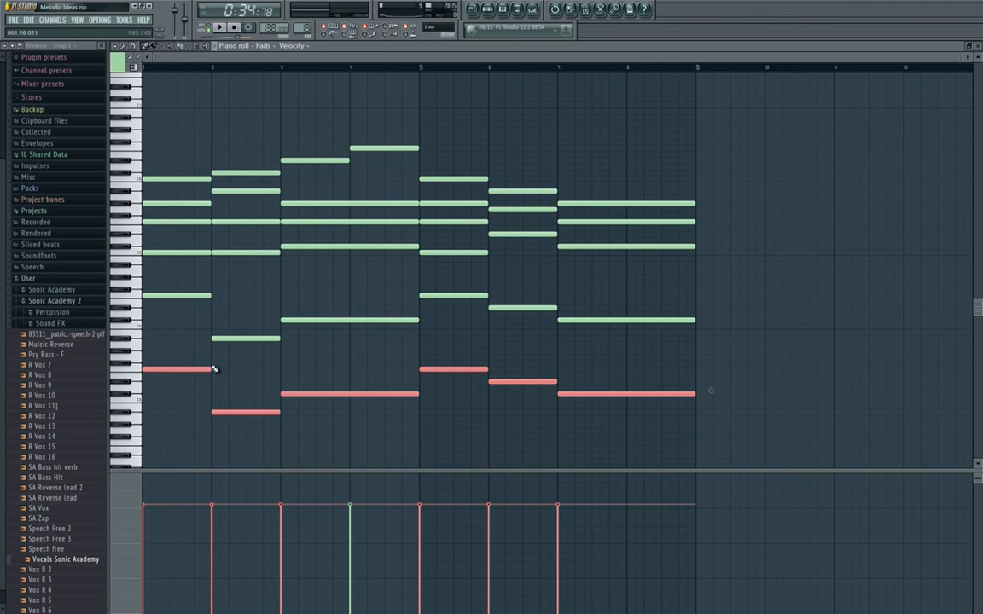
key(Escape)
key(F6)
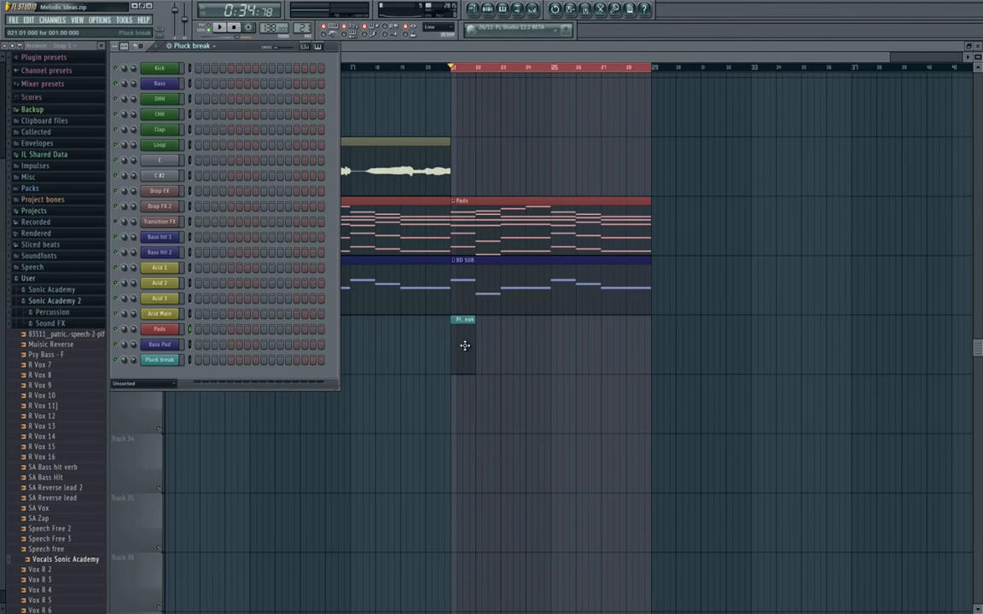
right_click(171, 366)
click(201, 360)
scroll(284, 310, down, 6)
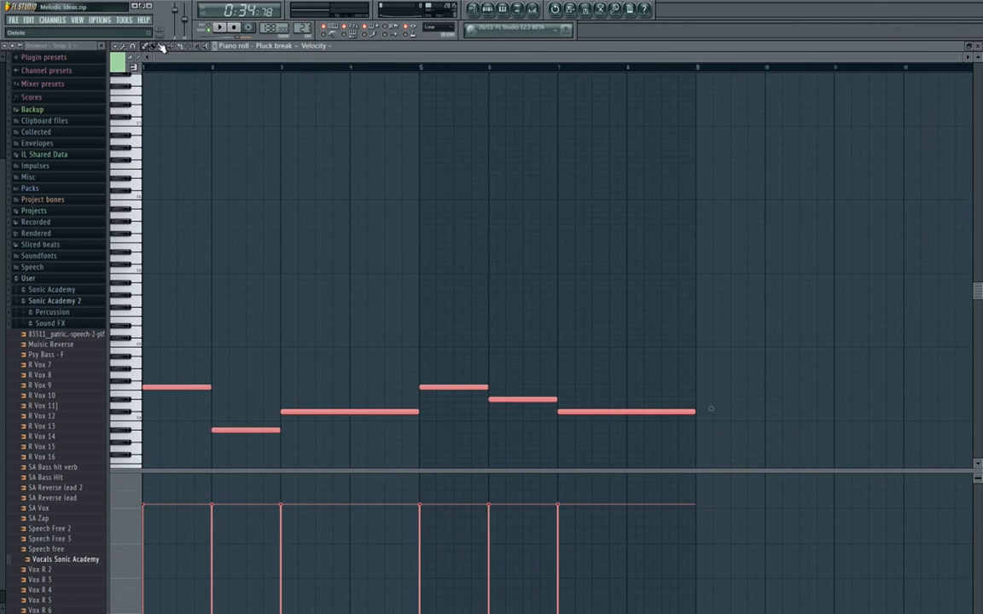
Mute all the copied bass notes in the Pluck break piano roll so they serve as a silent guide.
click(174, 50)
click(287, 323)
scroll(192, 385, down, 3)
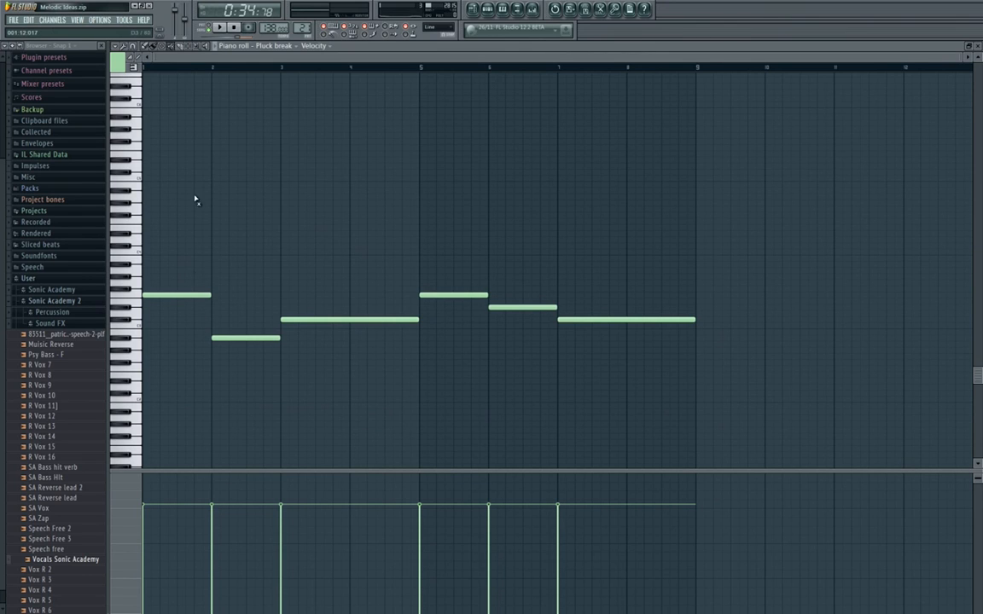
mouse_move(189, 295)
mouse_down()
mouse_move(252, 346)
mouse_move(448, 294)
mouse_move(554, 314)
mouse_move(635, 310)
mouse_up()
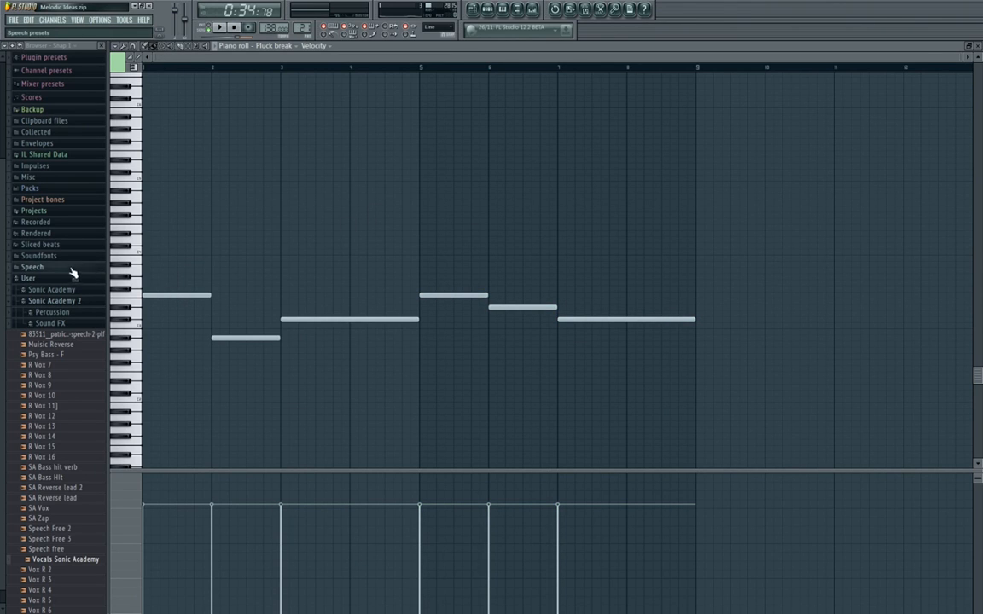
Draw four rising one-step notes, C5, F5, G#5 and C6, on consecutive steps from the start of bar 1.
key(Page_Up)
key(Page_Up)
scroll(145, 252, up, 3)
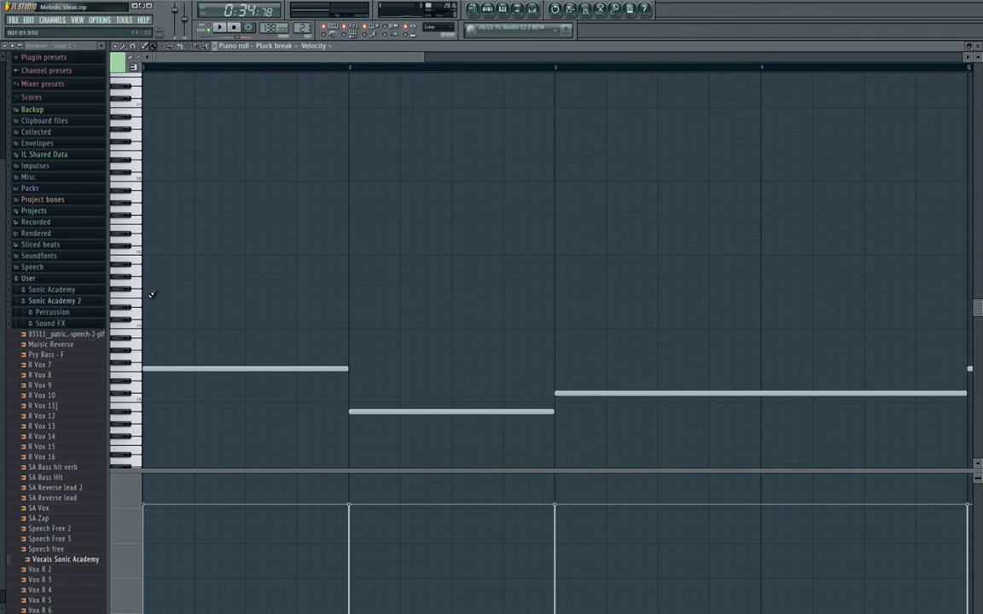
click(146, 254)
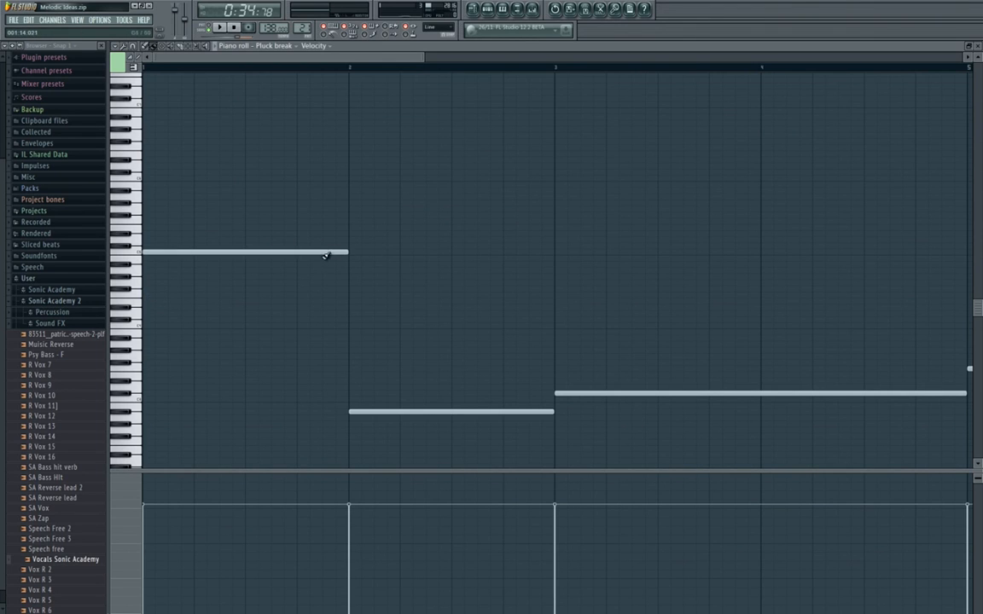
key(ctrl+z)
click(146, 47)
click(172, 251)
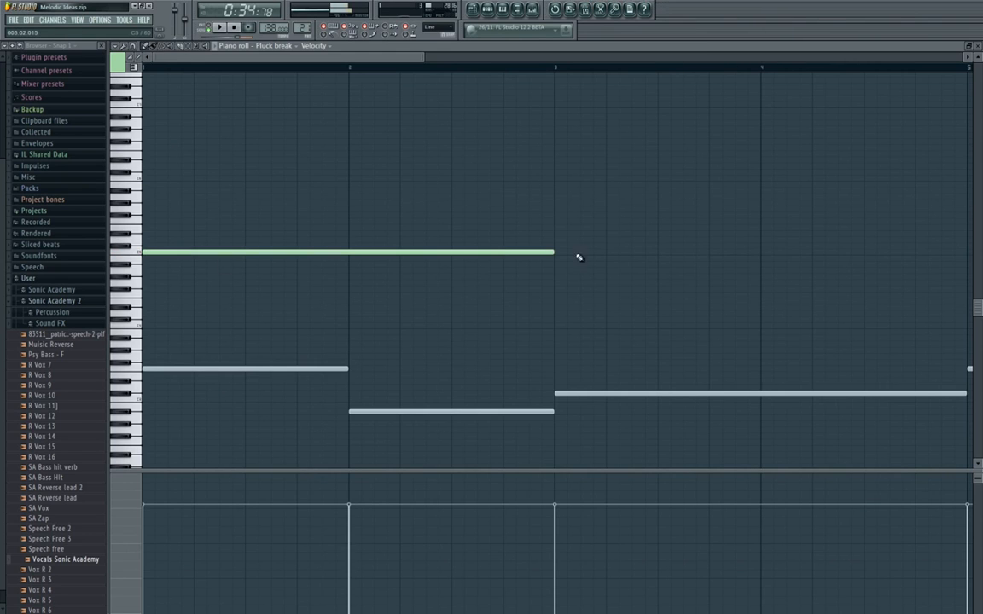
drag(554, 253, 155, 256)
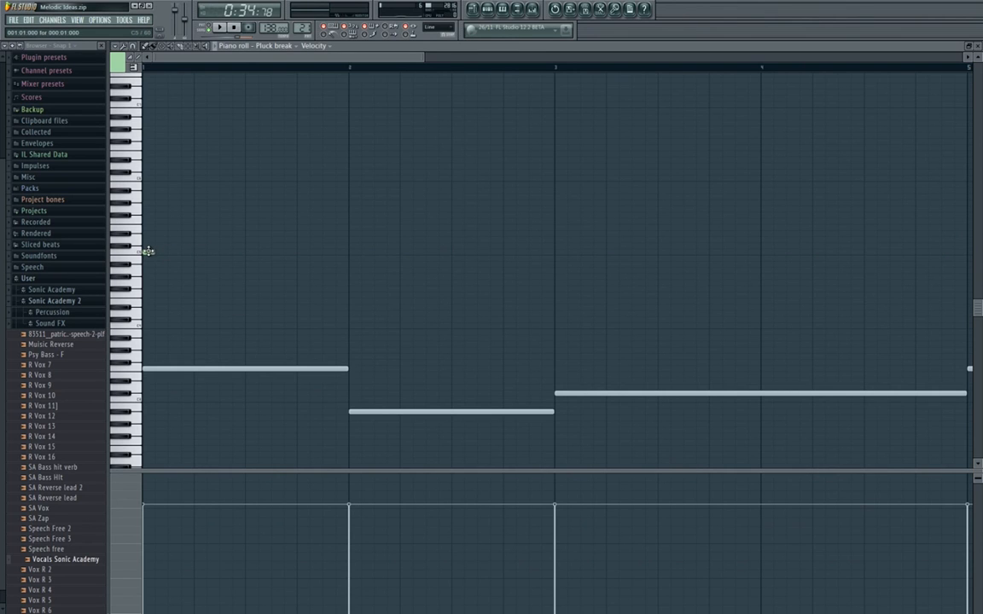
click(162, 221)
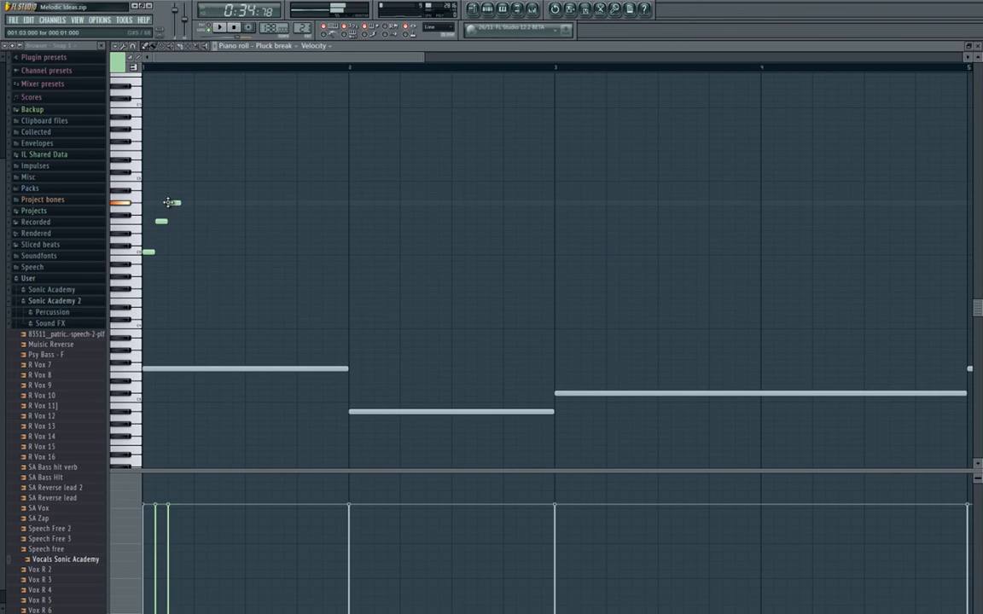
click(174, 202)
click(187, 178)
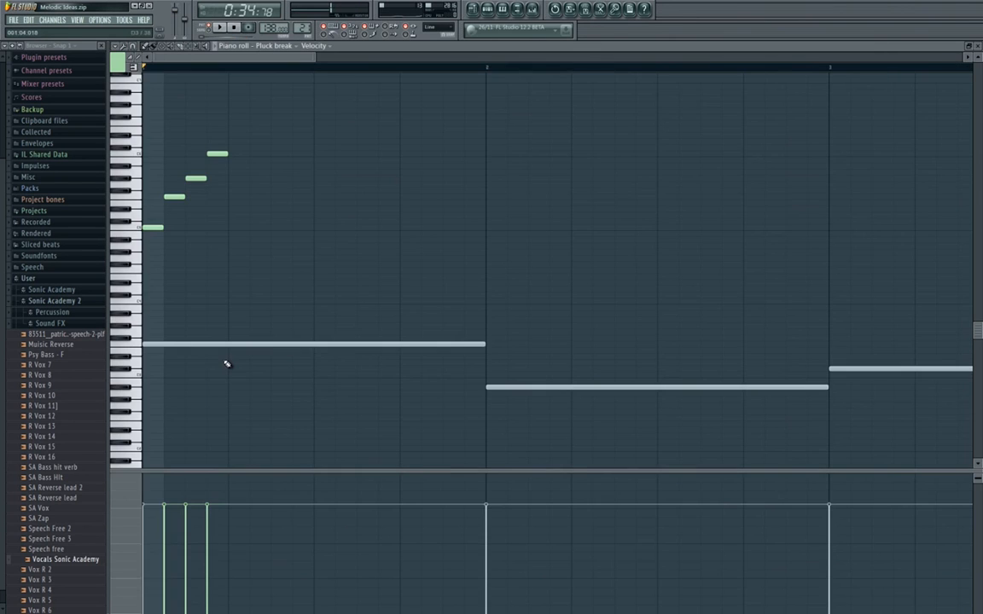
Spread the four rising notes two steps apart, ending with C6 on step 7, and play the melody back.
key(space)
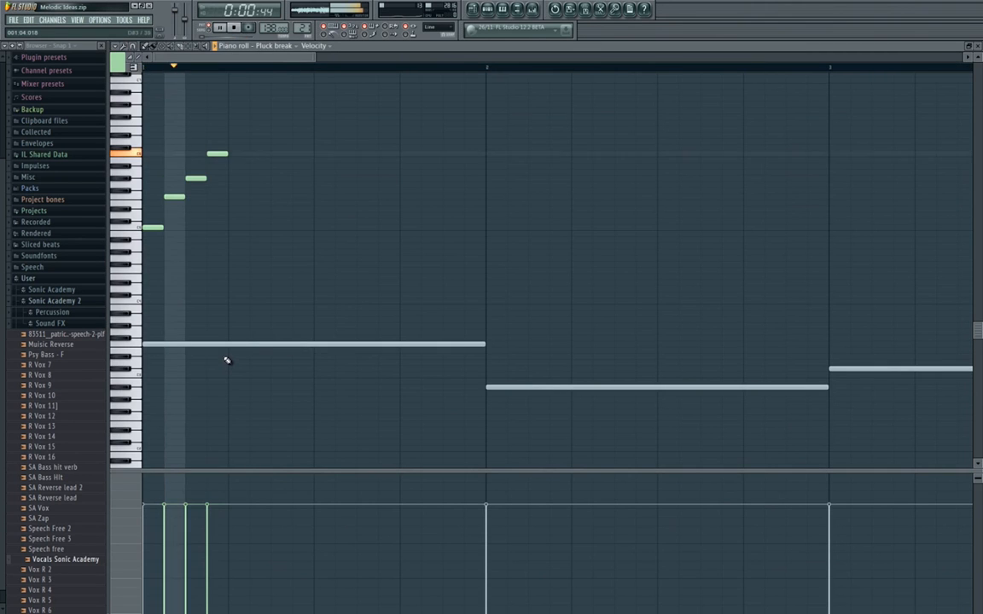
key(space)
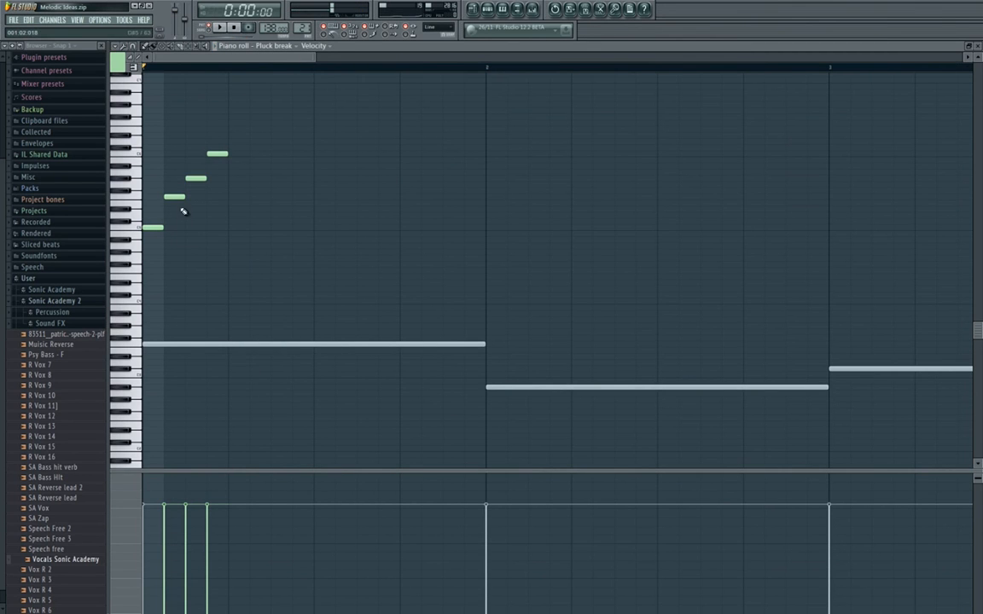
mouse_move(172, 197)
mouse_down()
mouse_move(193, 197)
mouse_move(278, 155)
mouse_up()
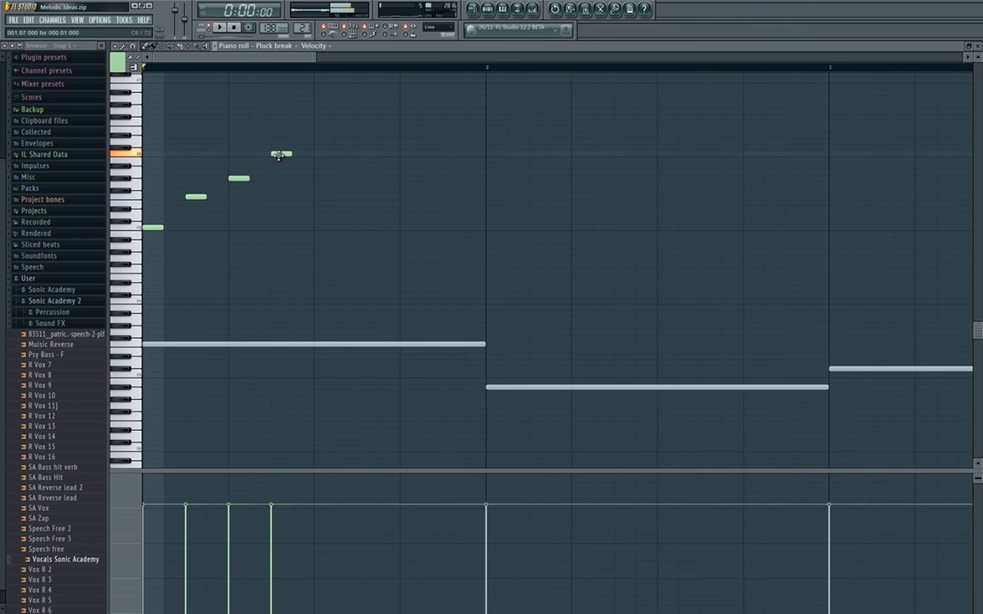
key(space)
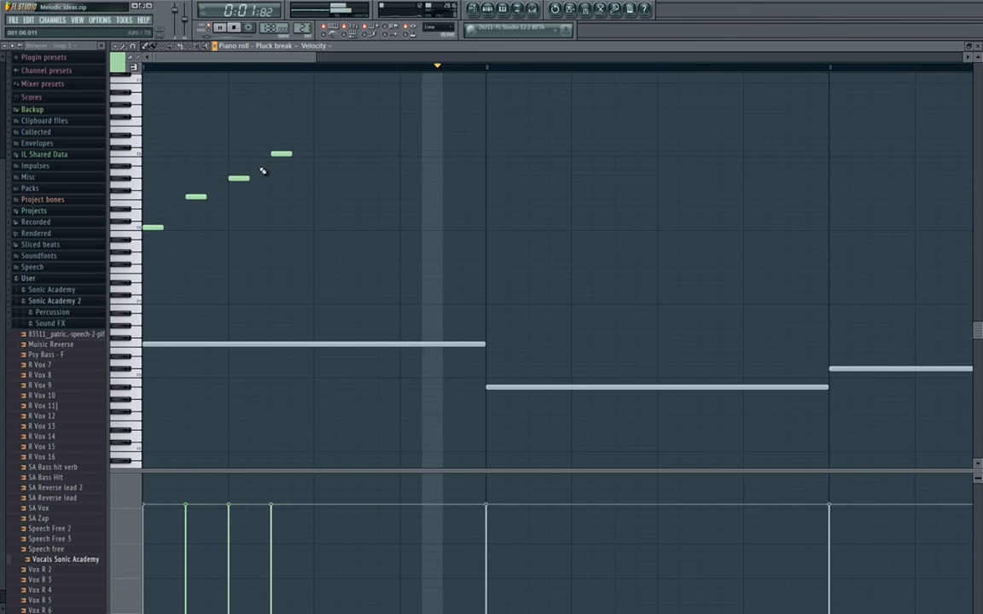
key(space)
scroll(252, 239, down, 3)
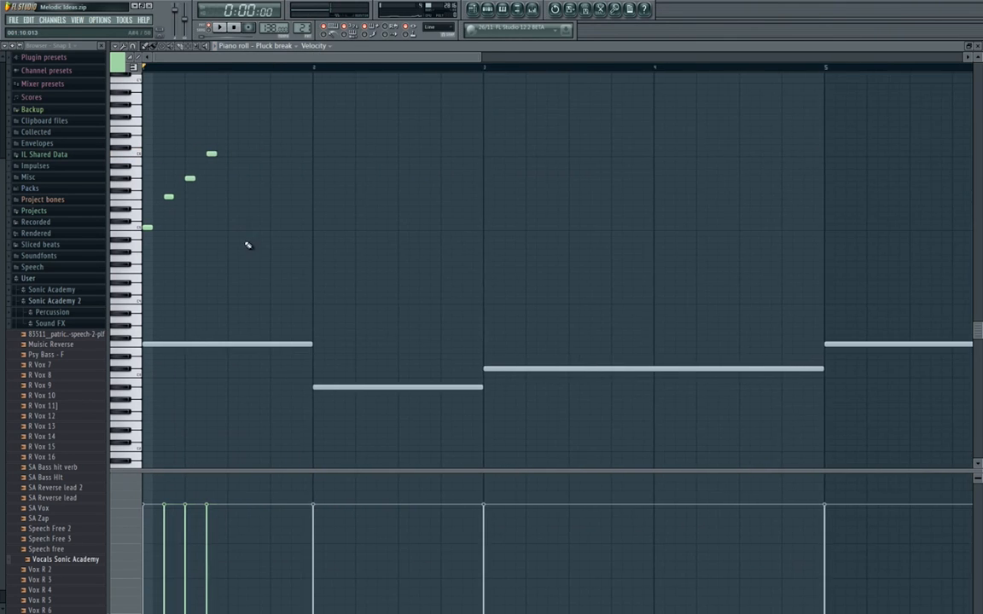
scroll(227, 157, up, 1)
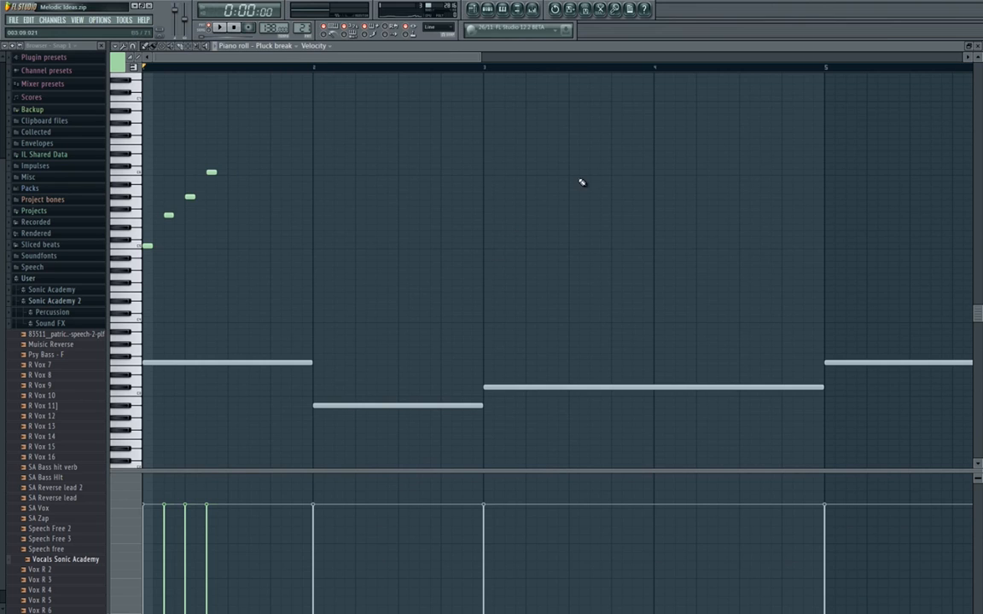
drag(785, 272, 584, 264)
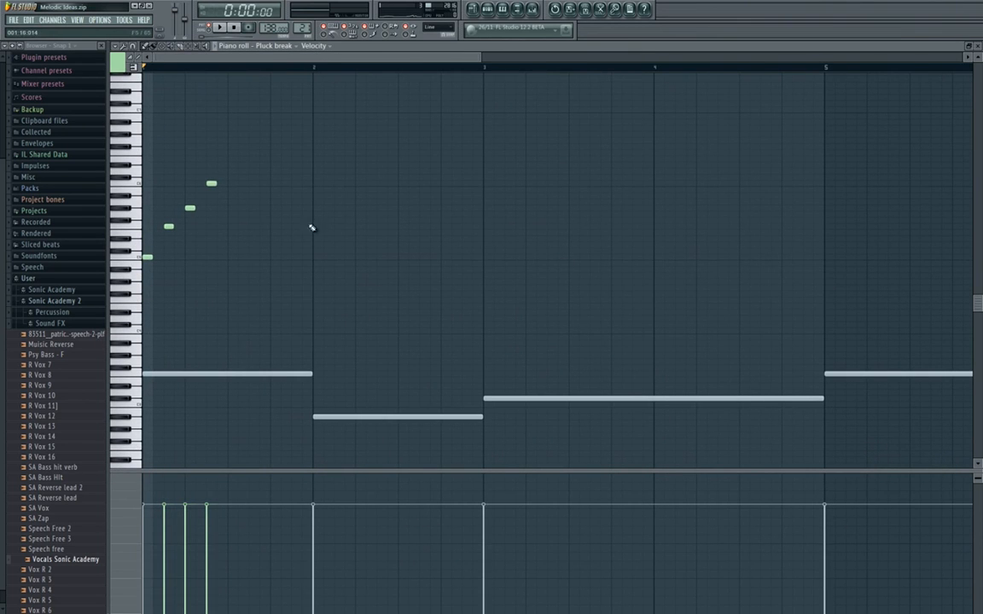
Copy the four rising notes in bar 1 of the Pluck break piano roll to the start of bar 2.
drag(296, 152, 148, 299)
key(ctrl+c)
drag(359, 285, 314, 287)
key(ctrl+v)
Switch playback to song mode from the playlist and return to the Pluck break piano roll.
key(F7)
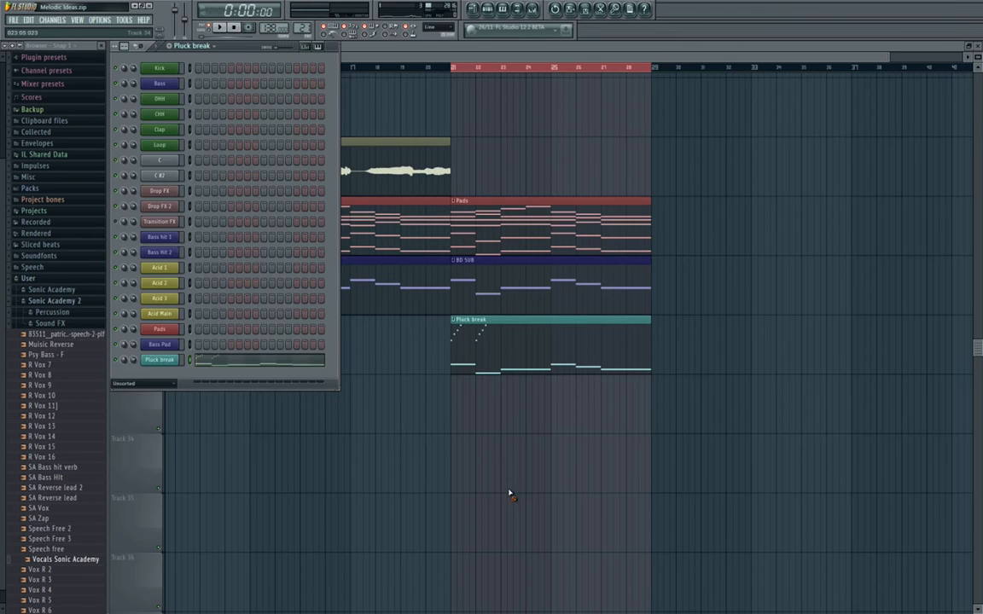
key(F6)
key(space)
click(210, 29)
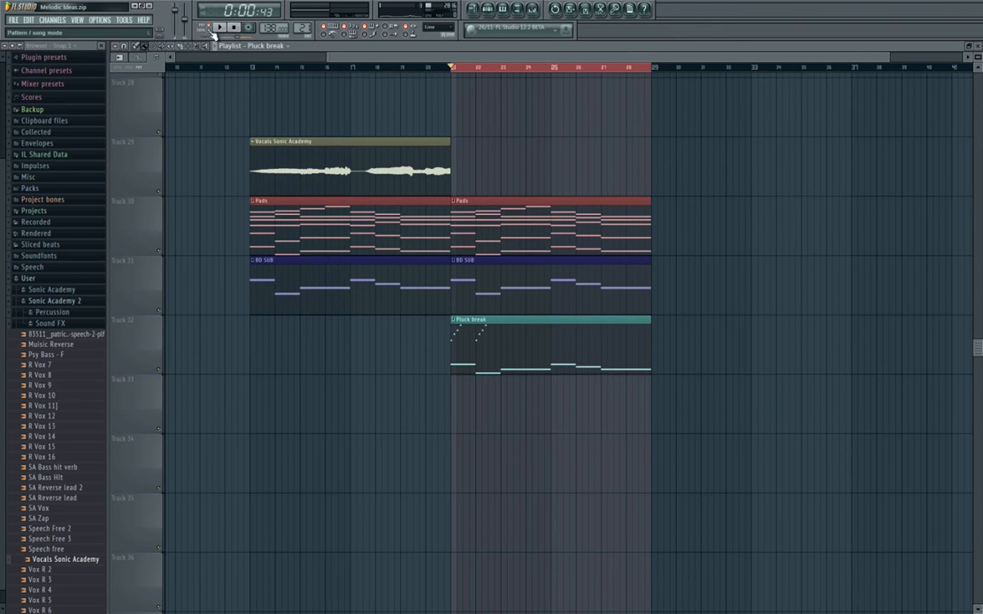
click(531, 9)
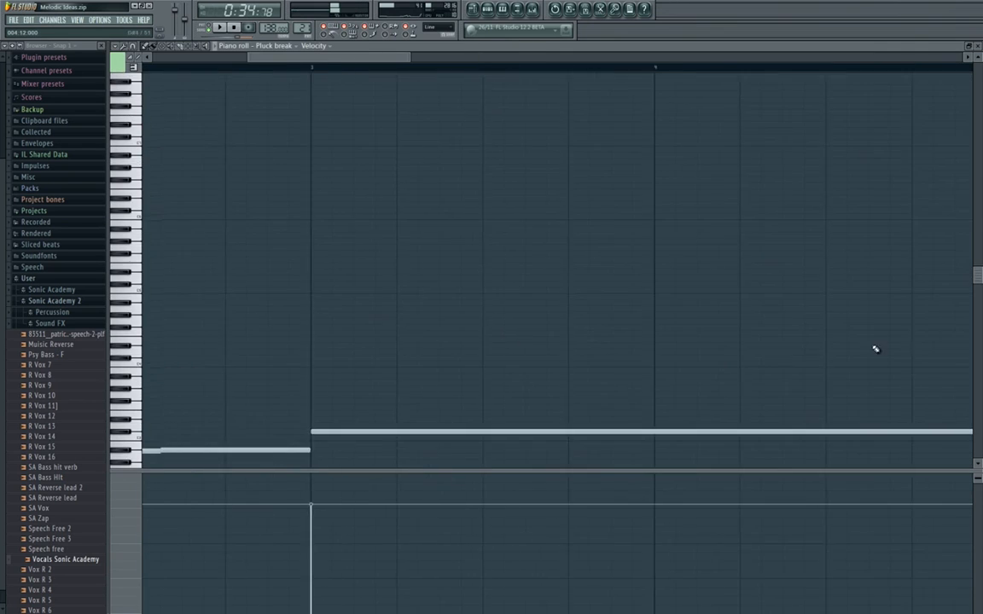
Duplicate the rising figures of bars 1 and 2 into bars 3 and 4 and play the melody back.
drag(497, 290, 597, 277)
drag(762, 165, 140, 320)
drag(427, 290, 552, 248)
key(ctrl+b)
key(space)
scroll(552, 249, down, 4)
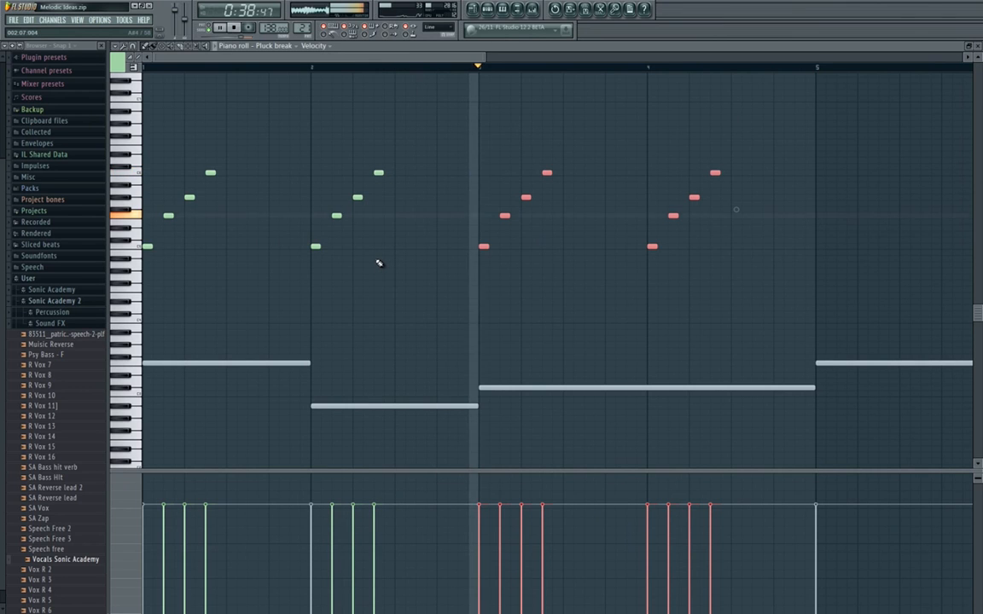
key(space)
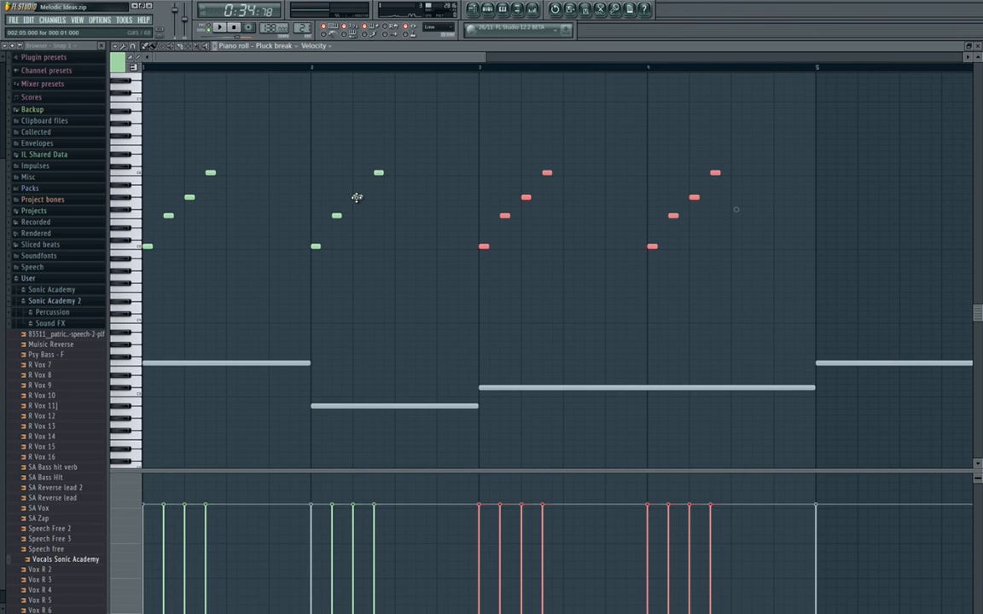
Raise bar 2's third note to A#5 and its last note to C#6, and listen to the change.
drag(285, 212, 160, 196)
drag(308, 192, 503, 193)
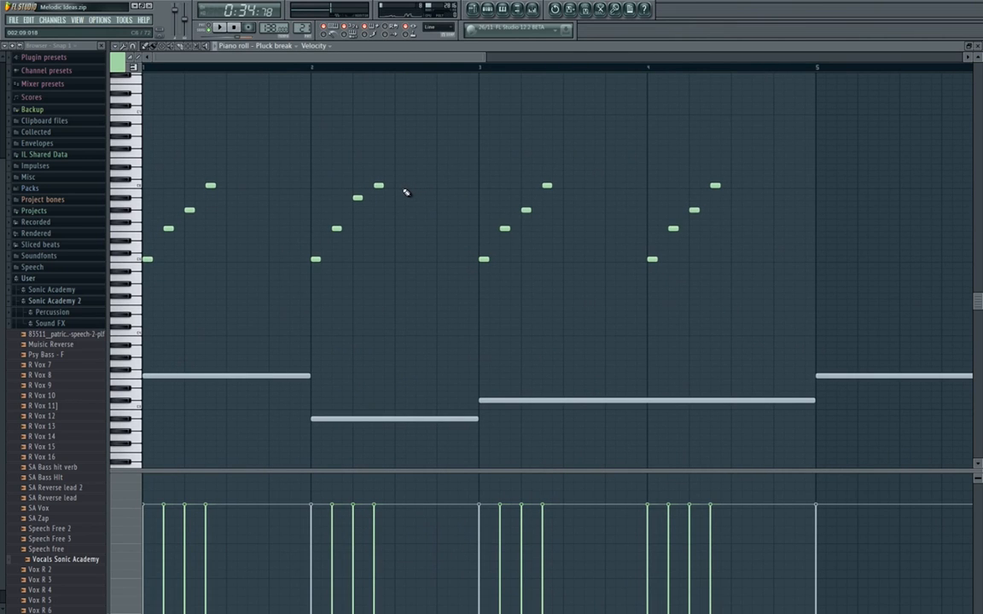
drag(395, 194, 435, 288)
key(space)
Raise the first note of the figures in bars 3 and 4 to C#5 and play the melody back.
drag(369, 352, 211, 239)
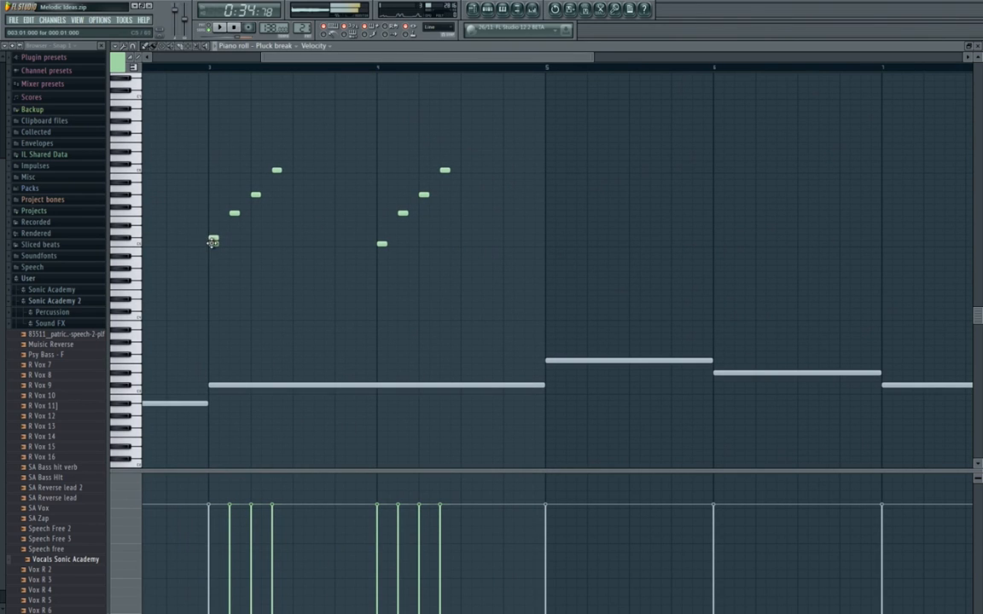
right_click(381, 244)
click(381, 238)
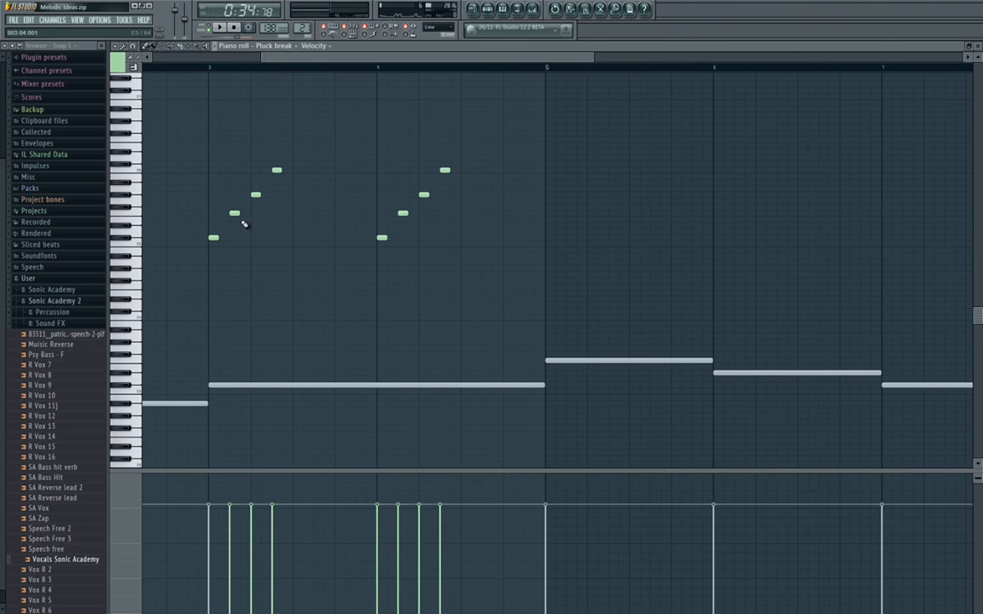
drag(244, 225, 187, 221)
key(space)
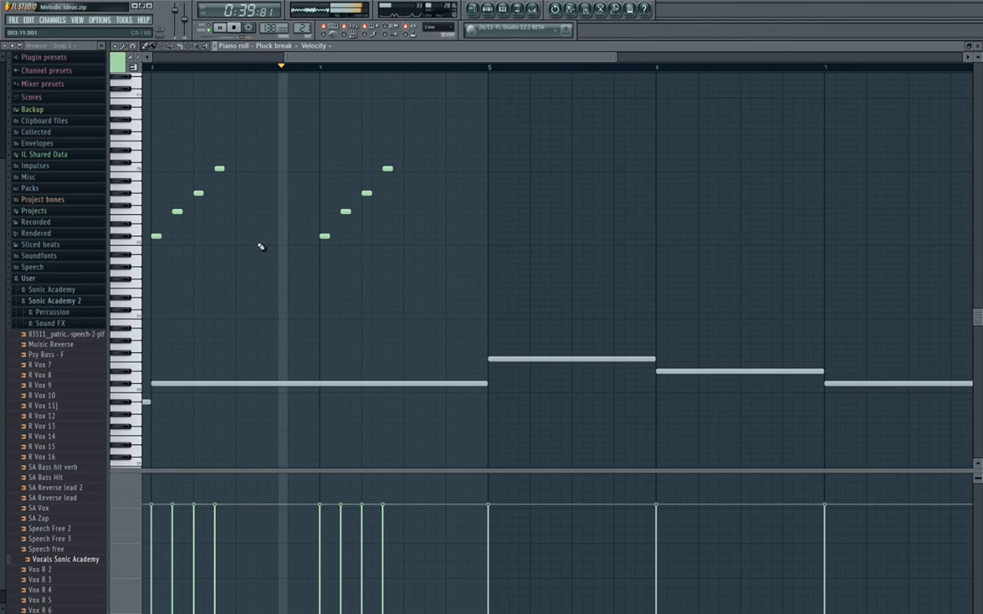
key(space)
Raise the last note of the figures in bars 3 and 4 to C#6 and listen through bar 4.
drag(251, 244, 461, 218)
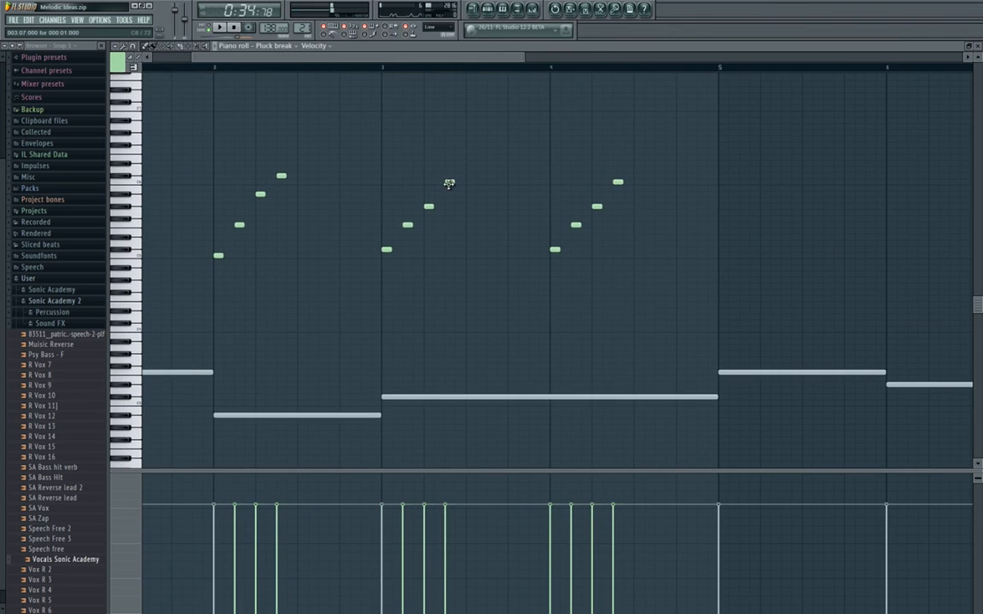
click(448, 182)
drag(446, 179, 447, 174)
right_click(617, 182)
click(617, 175)
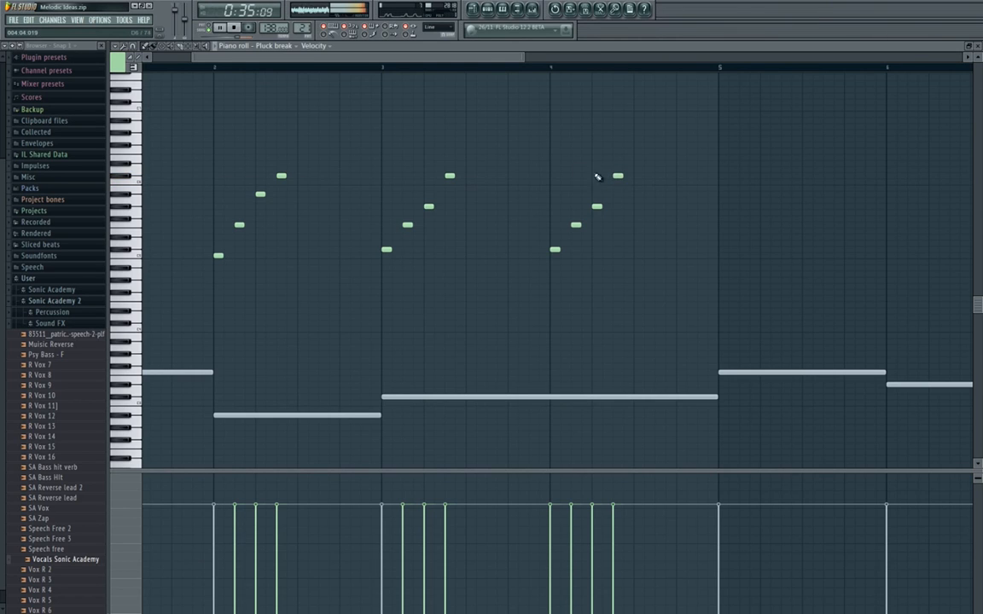
key(space)
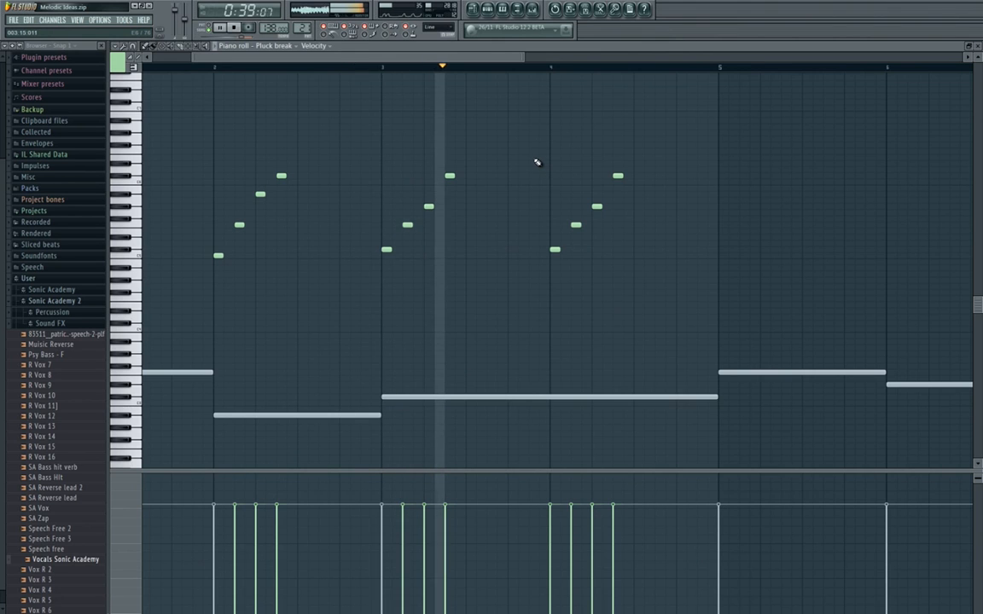
drag(565, 230, 362, 206)
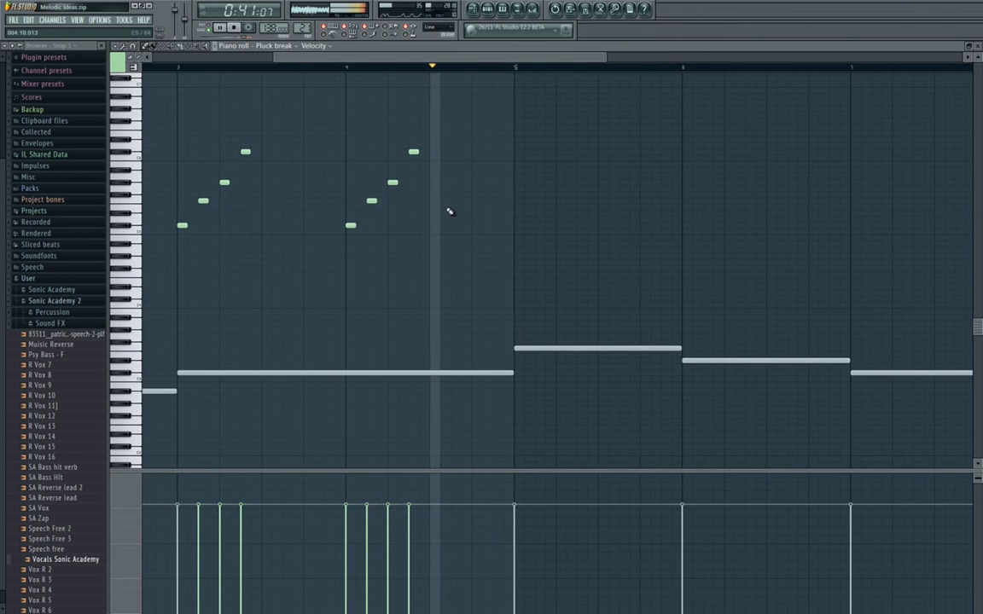
key(space)
Duplicate the rising figures of bars 3 and 4 into bars 5 and 6 and clear the selection.
drag(487, 113, 166, 299)
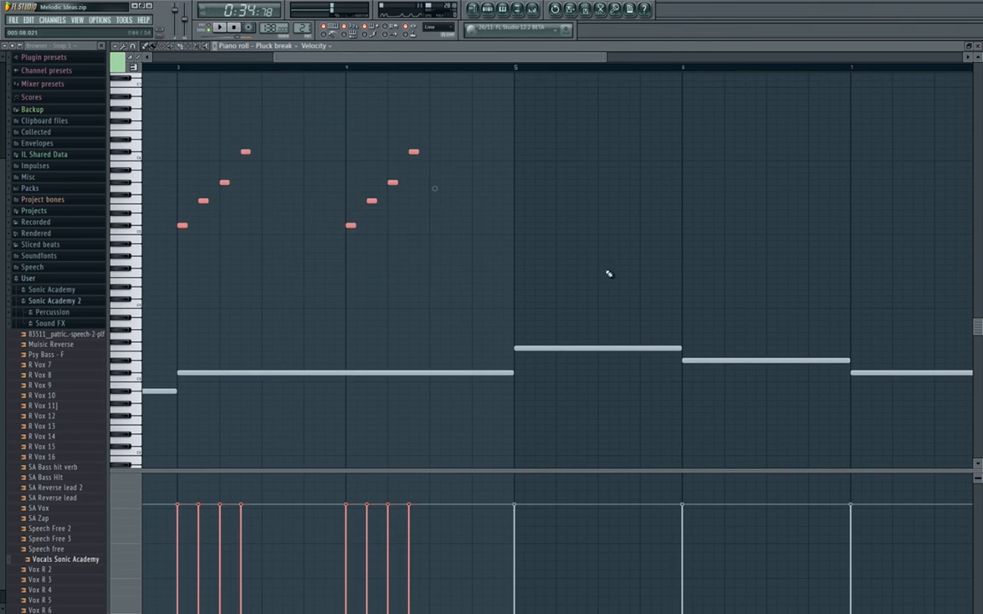
drag(529, 297, 230, 276)
key(ctrl+b)
drag(292, 282, 279, 307)
key(ctrl+d)
Lower the first notes of bars 5 and 6 to C5 and their last notes to C6.
mouse_move(277, 363)
mouse_down()
mouse_move(206, 364)
mouse_move(286, 365)
mouse_up()
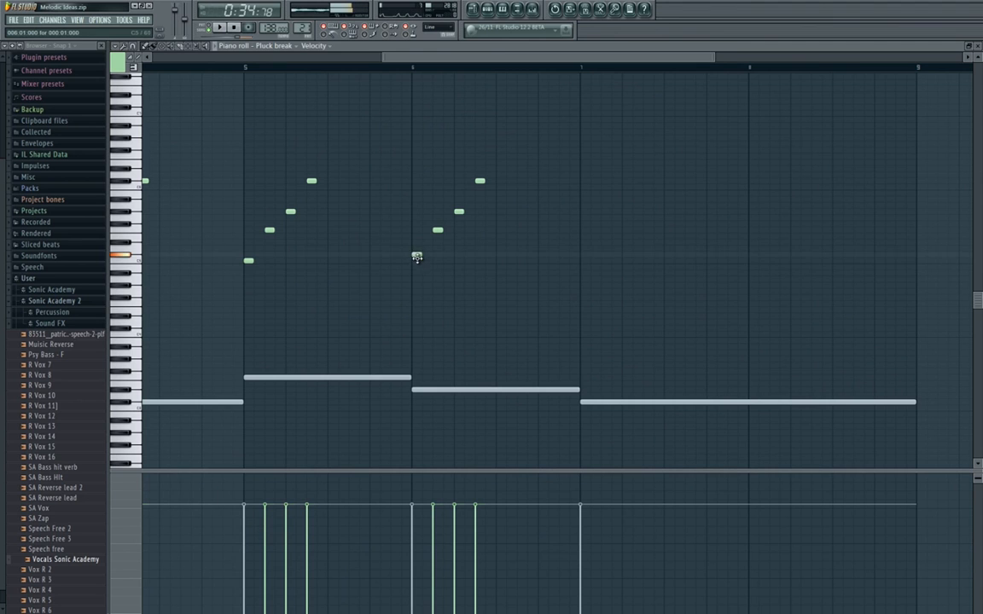
drag(416, 256, 416, 261)
drag(312, 181, 312, 187)
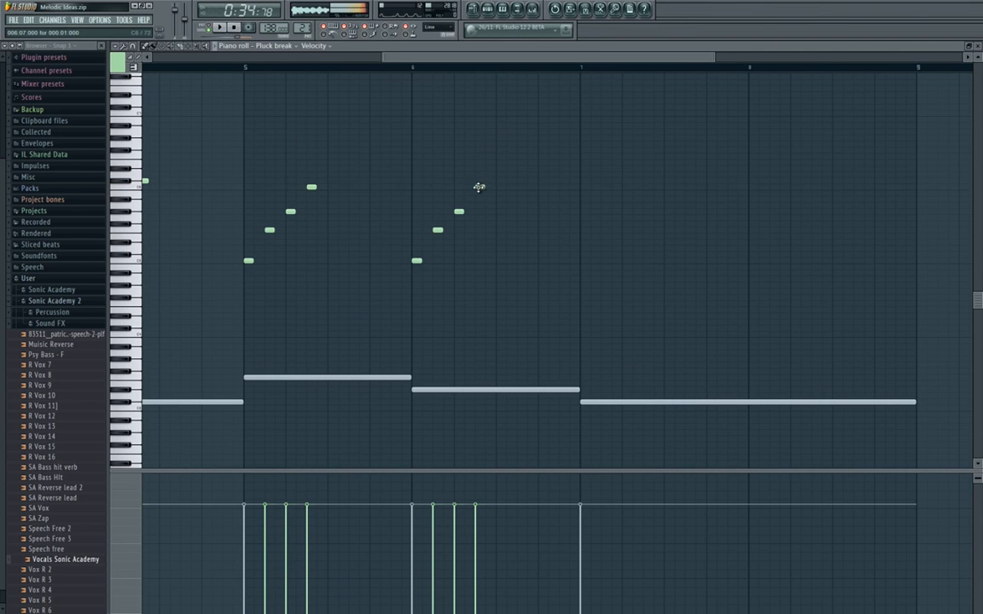
drag(479, 187, 705, 206)
drag(856, 158, 742, 288)
scroll(739, 272, down, 3)
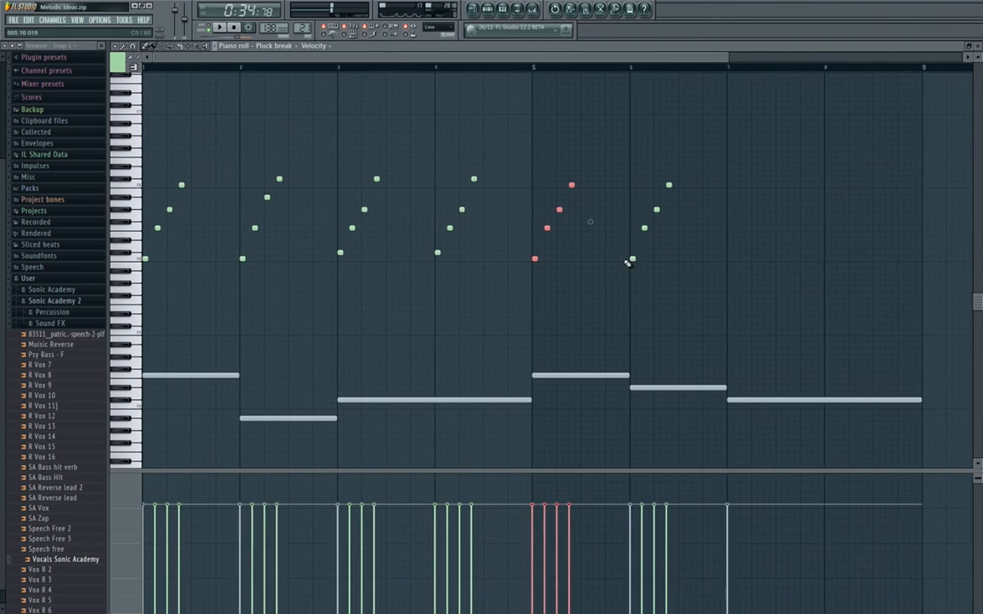
key(ctrl+v)
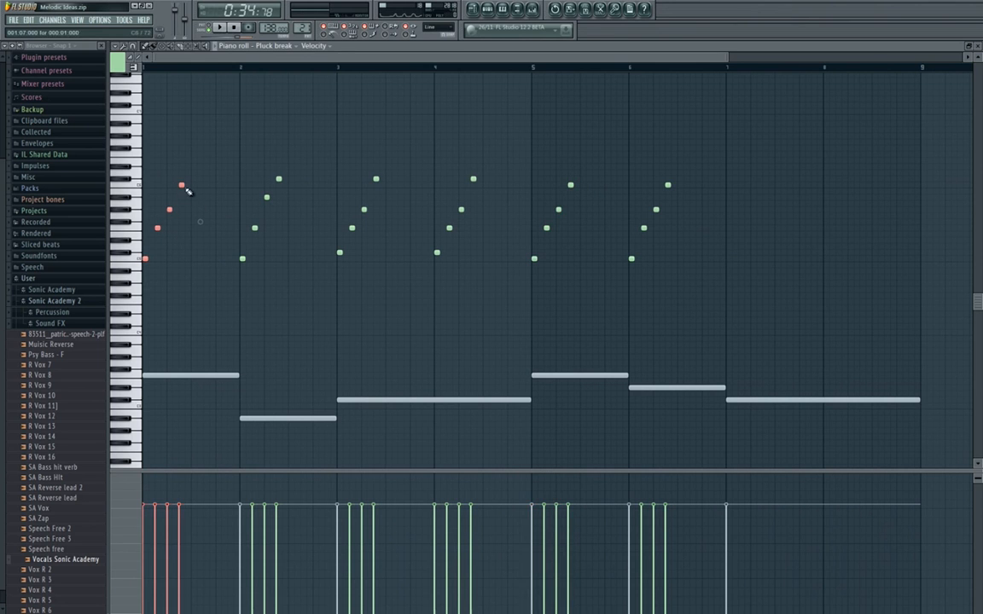
key(ctrl+z)
Play the melody from bar 1 through the figure in bar 5 to check it against the pads.
drag(536, 271, 508, 223)
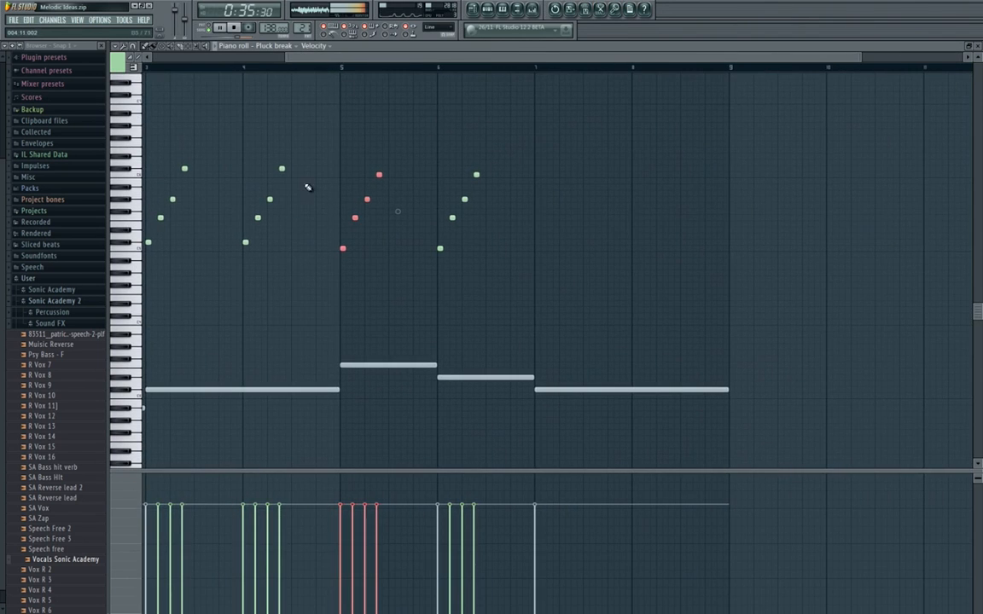
ctrl+scroll(308, 187, down, 2)
key(space)
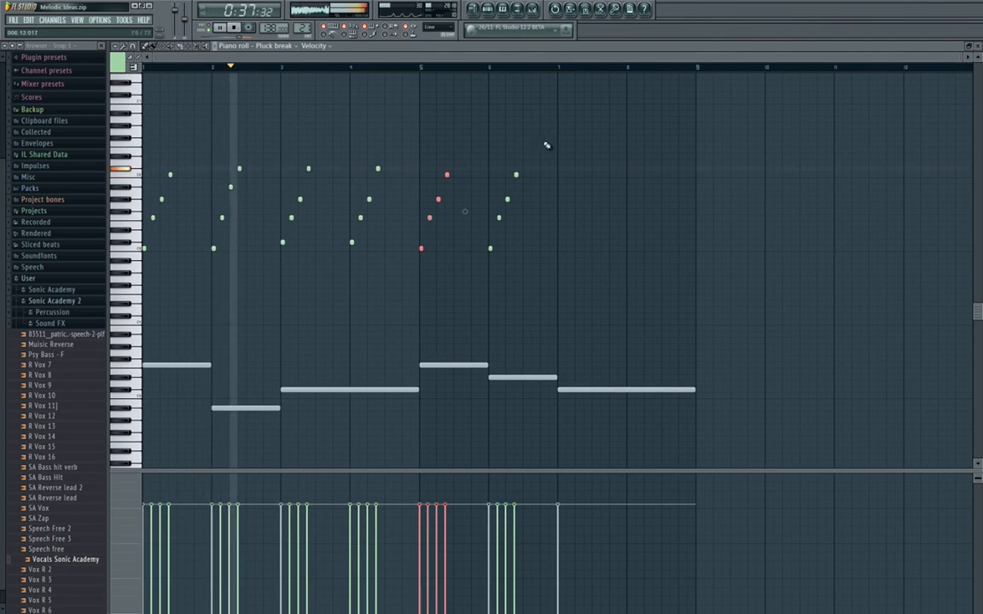
drag(547, 145, 493, 274)
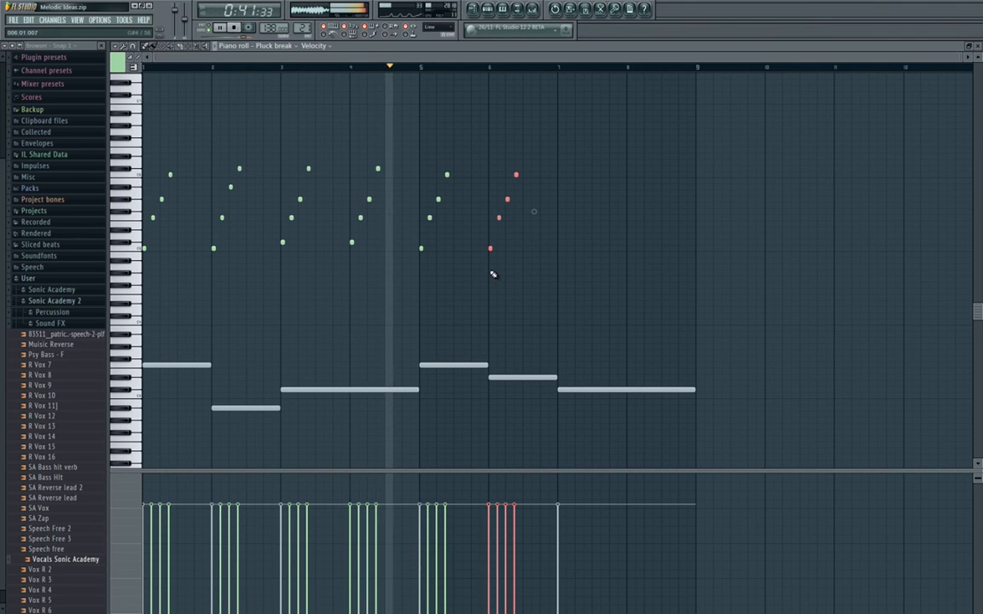
drag(485, 277, 407, 284)
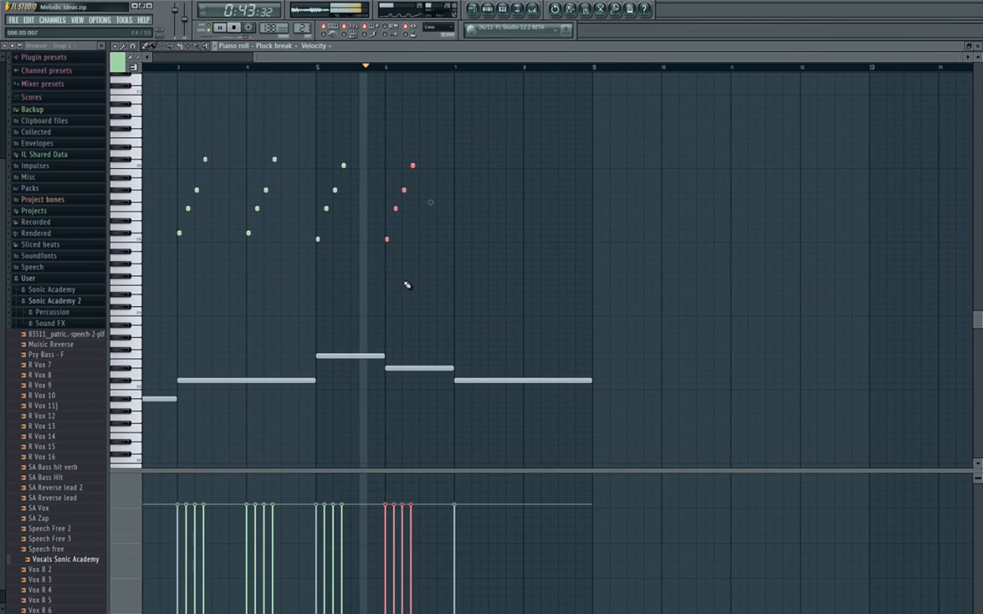
key(space)
Try bar 6's first note at D#5 and listen to it from bar 5.
scroll(405, 284, up, 5)
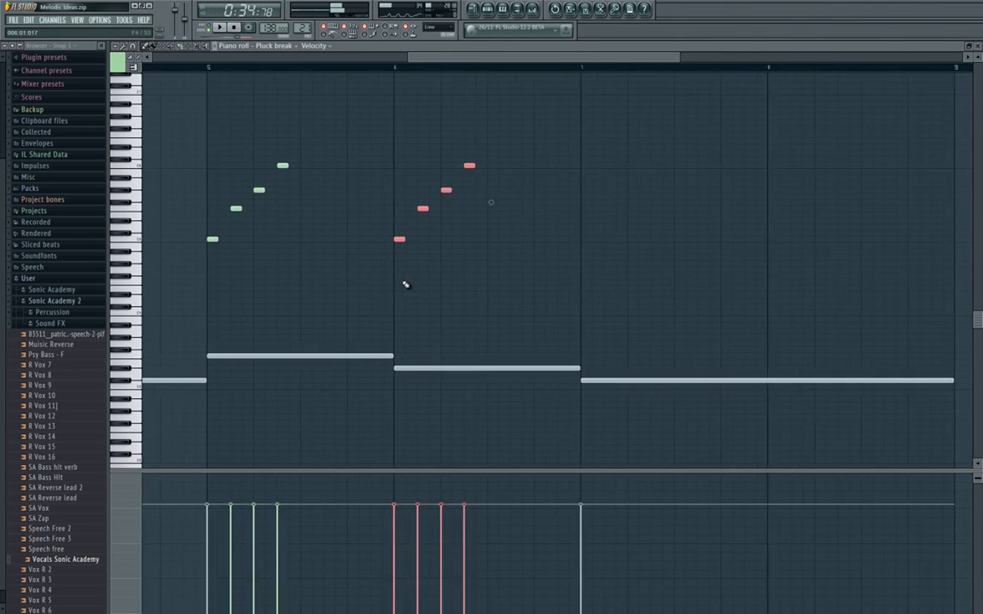
drag(448, 327, 234, 320)
drag(408, 314, 639, 304)
key(ctrl+d)
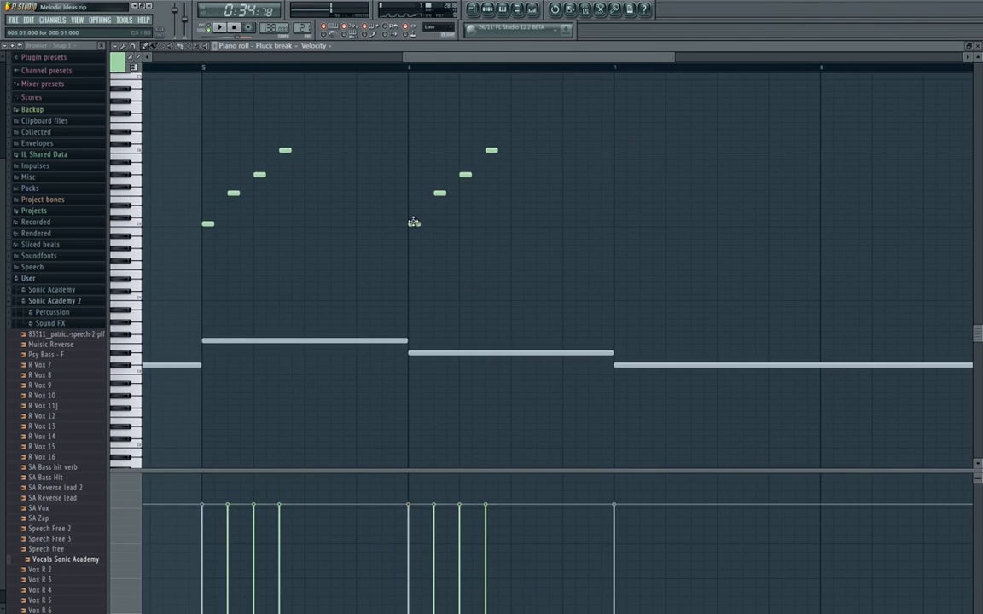
drag(368, 355, 336, 357)
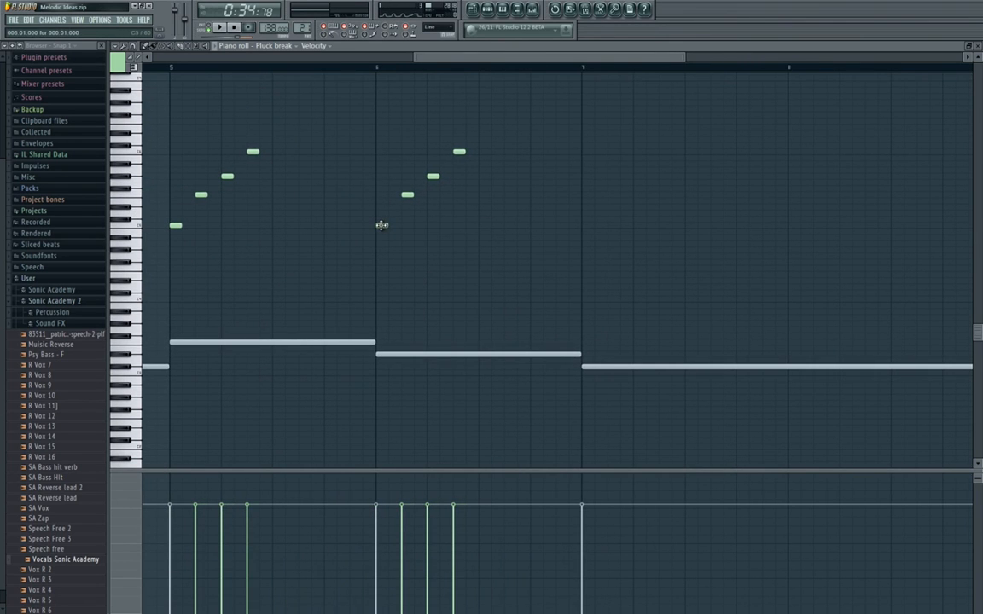
drag(381, 219, 380, 200)
click(162, 67)
key(space)
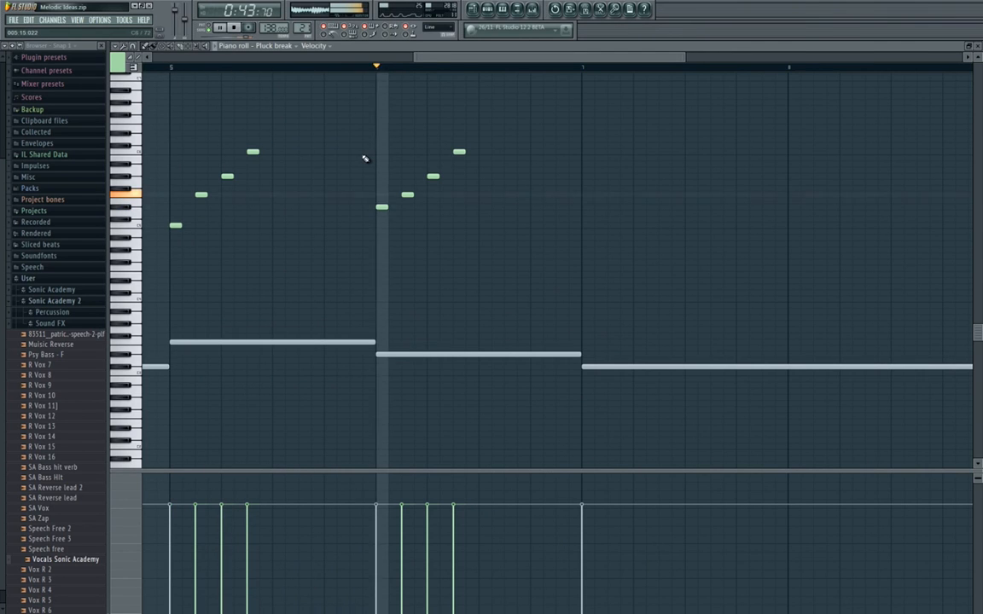
key(space)
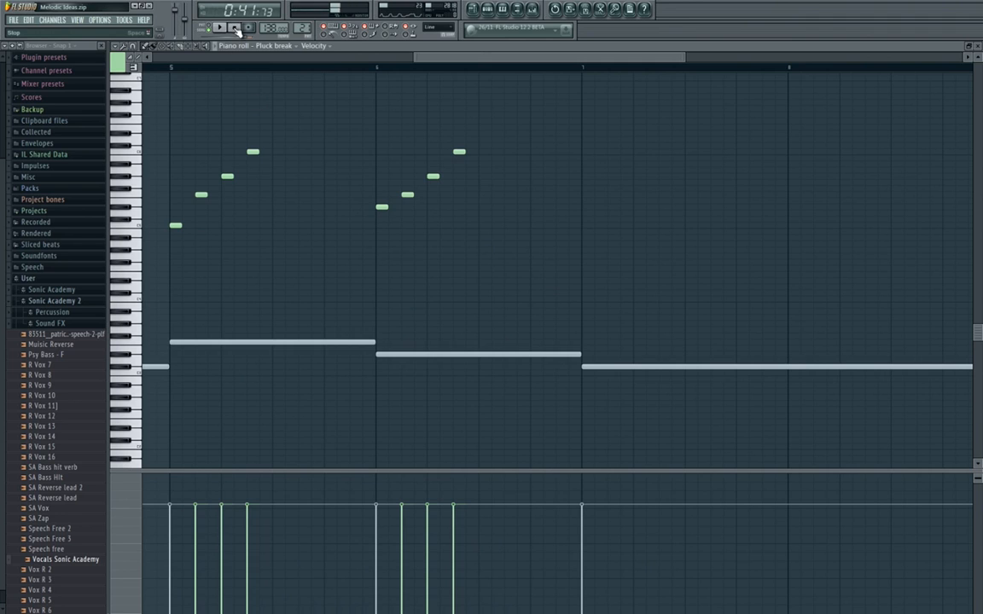
Replace bar 6's first note with A#4 and audition nearby pitches on the piano keys.
click(382, 237)
right_click(381, 206)
click(139, 263)
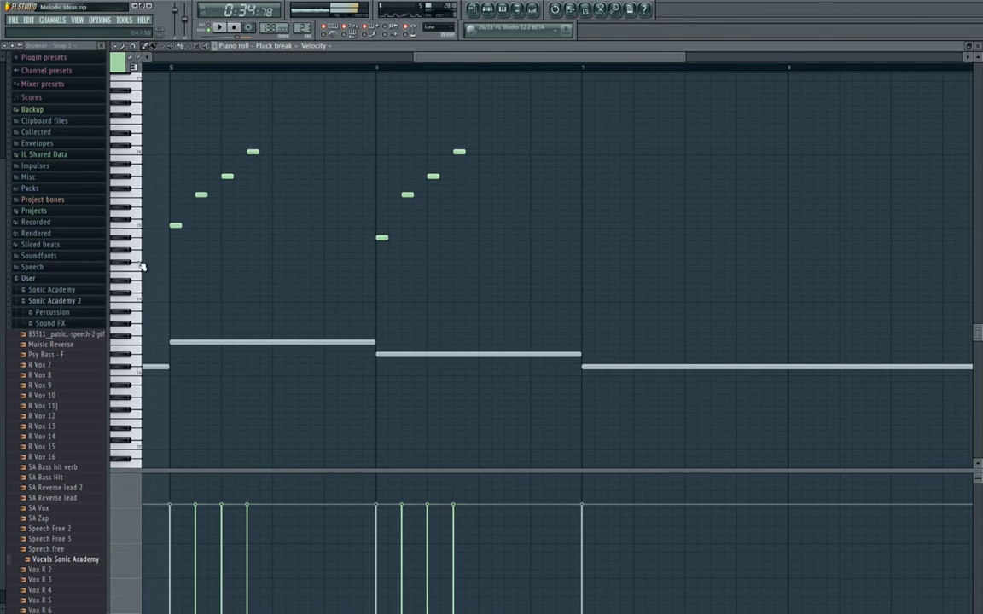
click(129, 282)
click(138, 258)
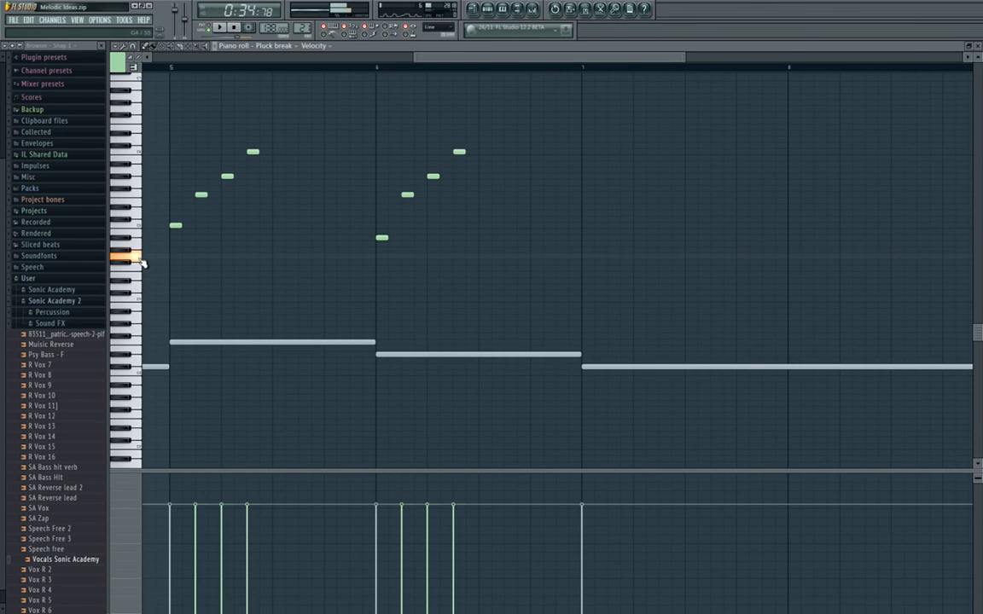
Play the melody up to bar 6 to hear how its figure fits with the new first note.
drag(283, 248, 337, 279)
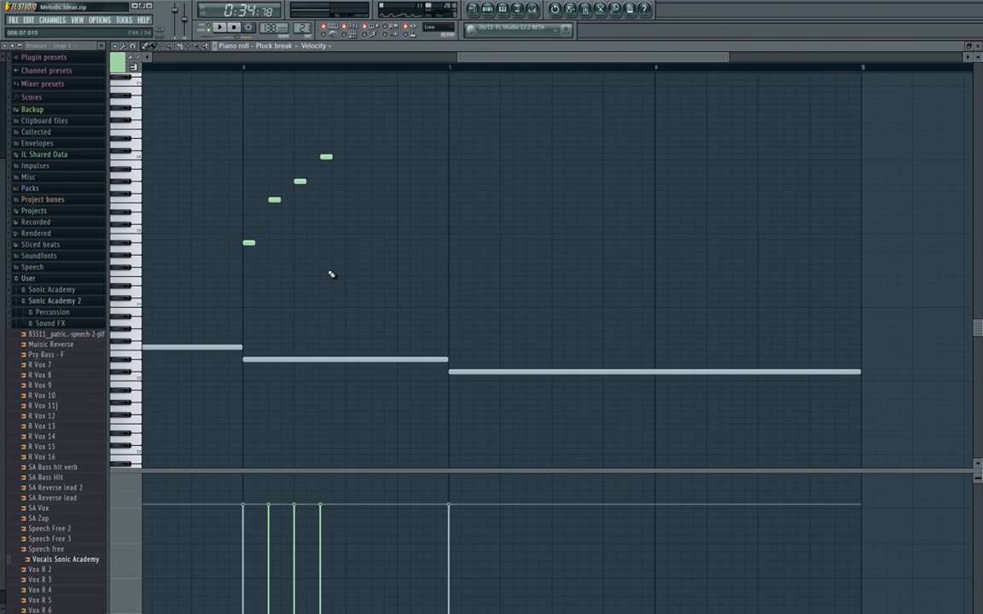
scroll(341, 205, down, 3)
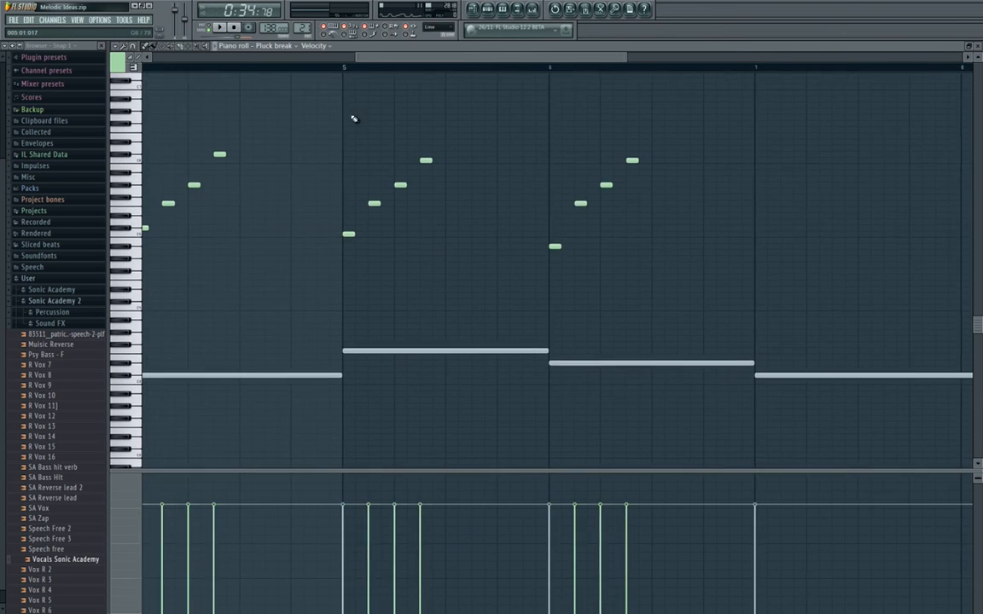
key(space)
scroll(399, 146, down, 1)
drag(468, 192, 181, 193)
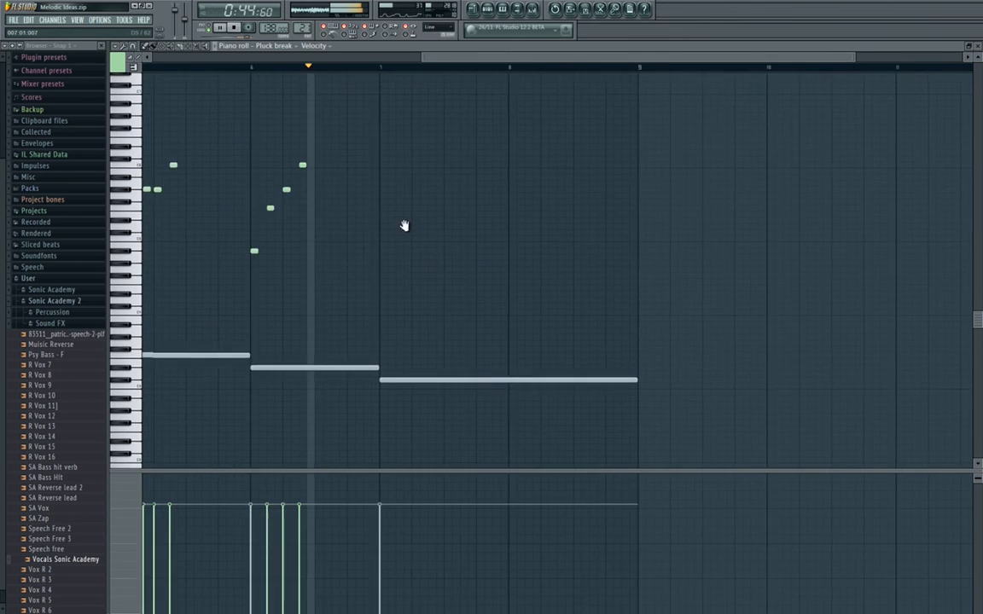
key(space)
click(236, 29)
Lower bar 6's second, third and fourth notes to D#5, G5 and A#5.
drag(289, 235, 272, 255)
scroll(219, 237, up, 5)
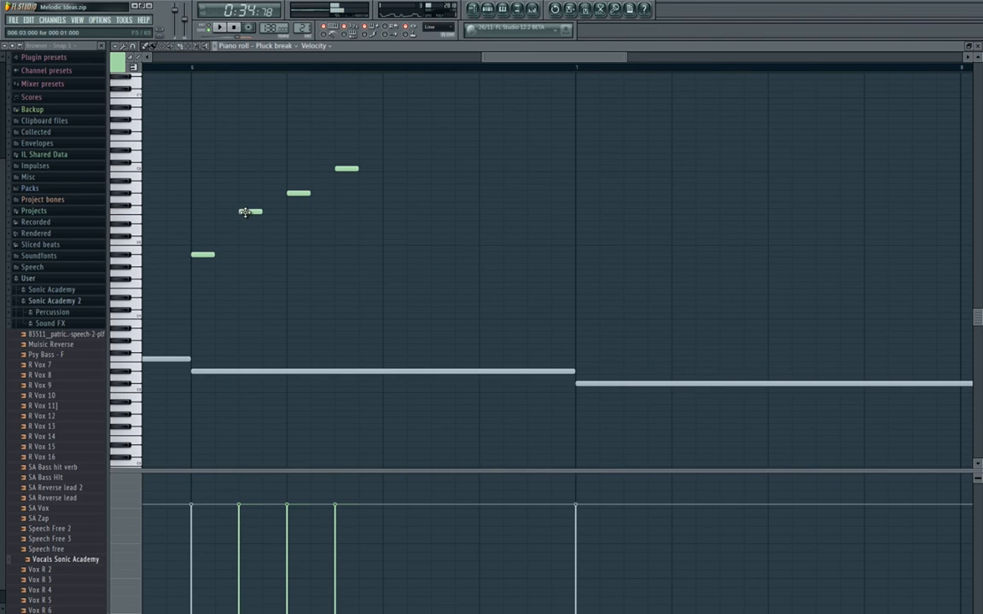
drag(245, 212, 248, 223)
drag(298, 195, 299, 199)
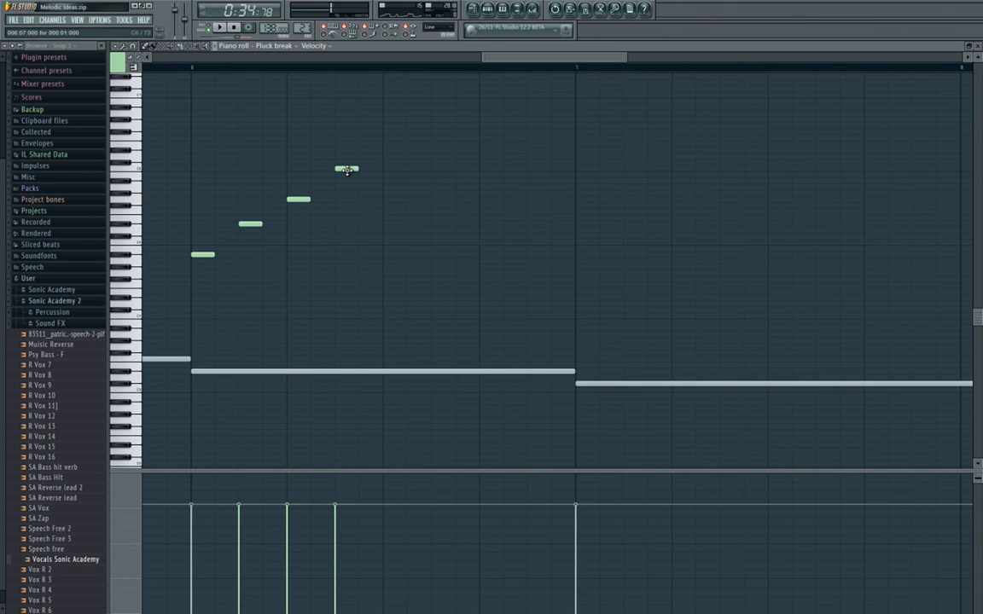
drag(346, 170, 347, 175)
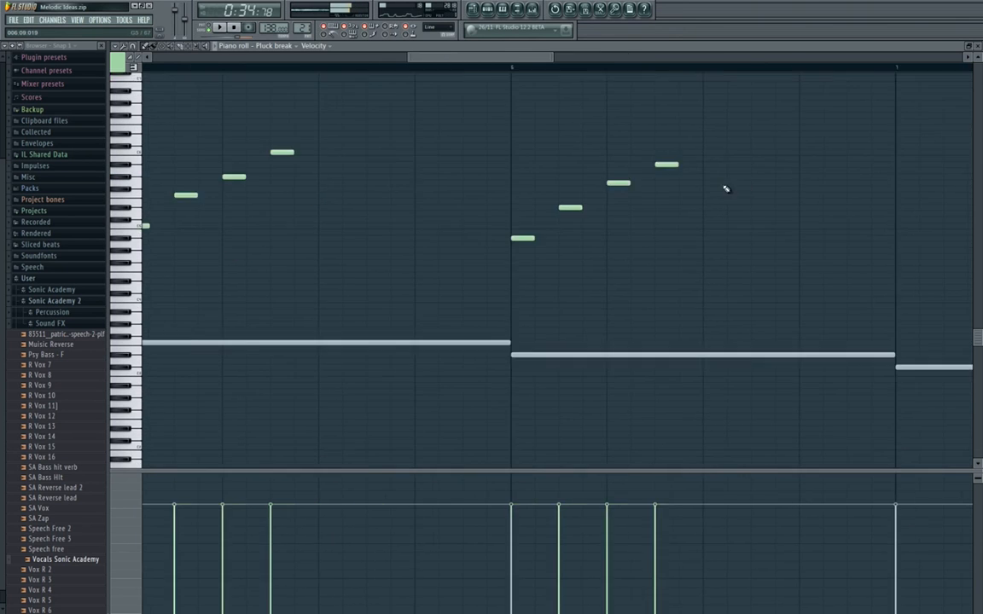
Play back from bar 5 into bar 6 to check the lowered figure.
scroll(506, 194, down, 2)
scroll(506, 195, down, 1)
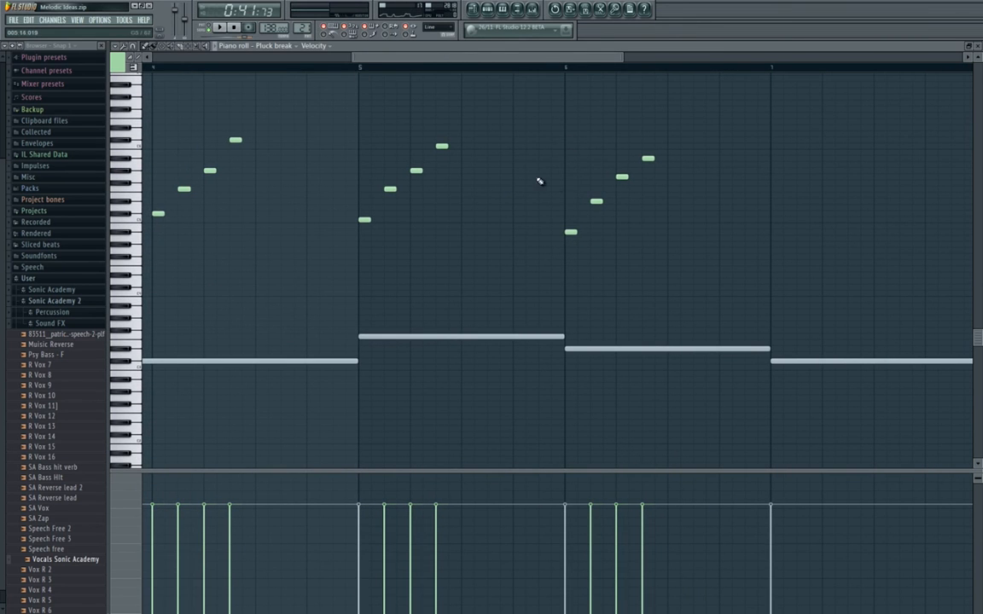
key(space)
drag(618, 210, 425, 218)
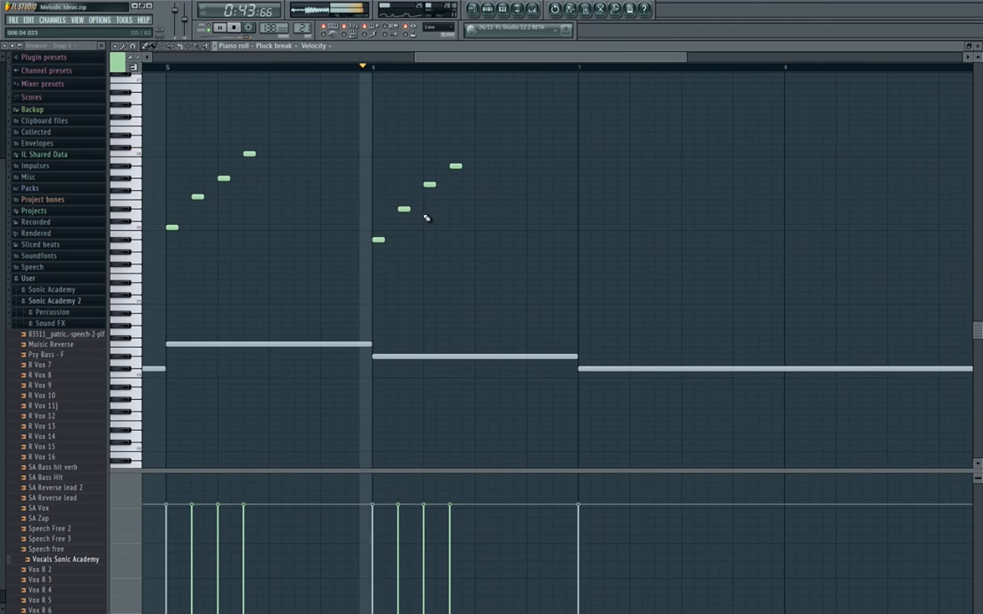
key(space)
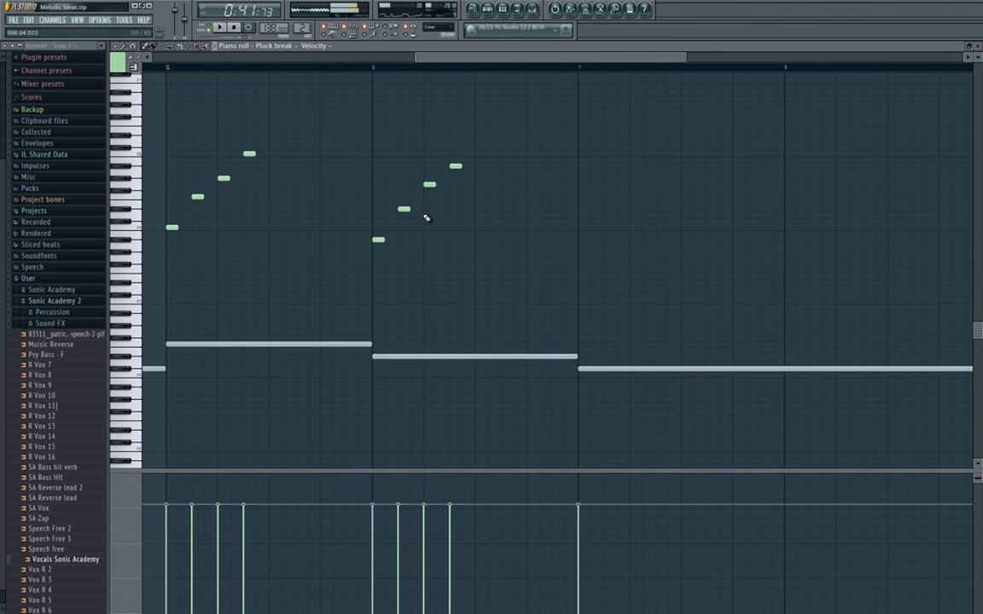
drag(296, 125, 164, 241)
key(ctrl+c)
drag(598, 275, 381, 277)
key(ctrl+v)
key(ctrl+d)
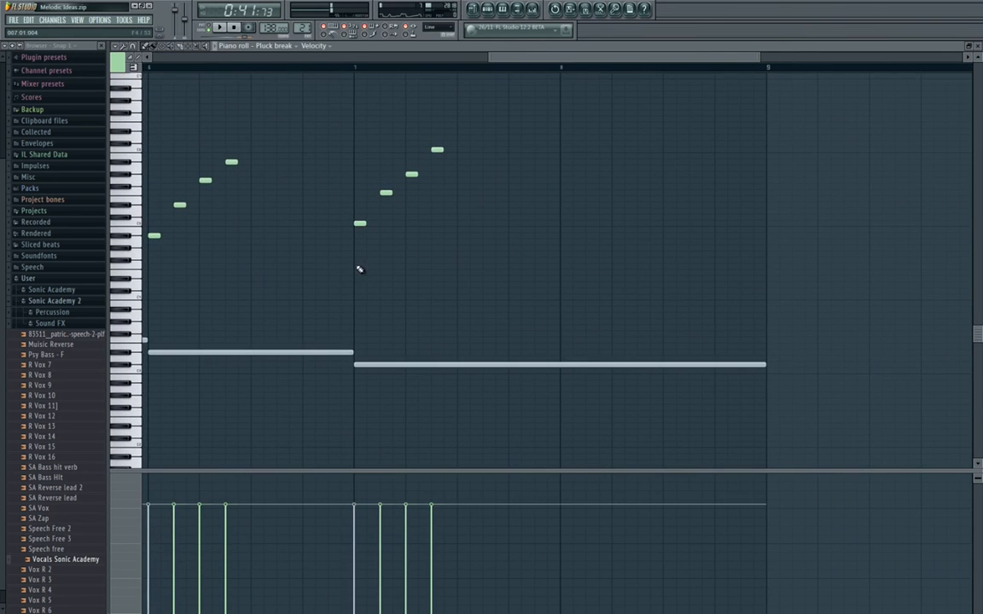
scroll(354, 269, down, 5)
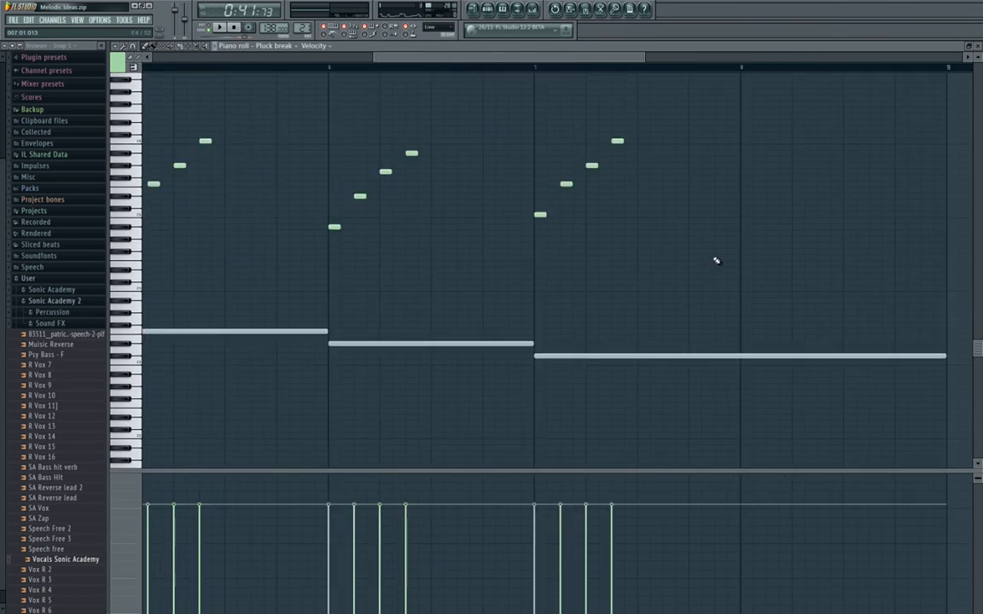
drag(482, 262, 452, 260)
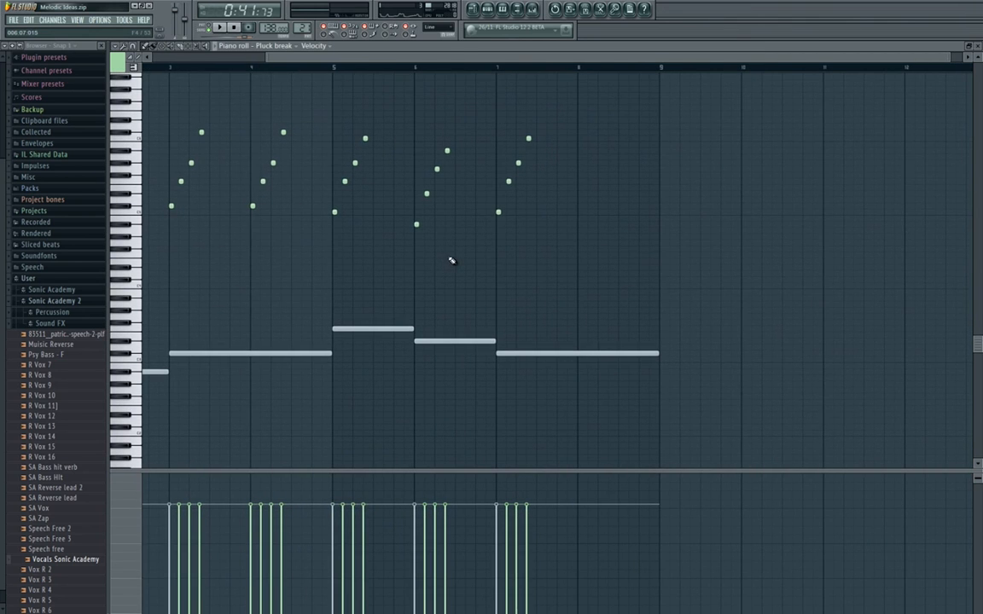
drag(577, 231, 494, 103)
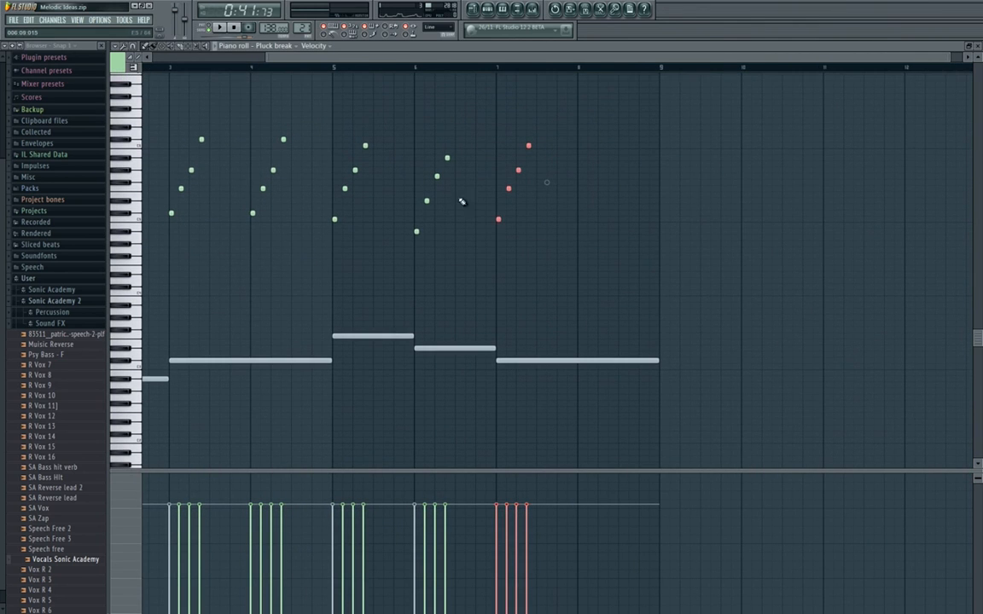
key(Delete)
Copy bar 3's four-note rising figure and paste it at the start of bar 7.
drag(228, 119, 169, 230)
key(ctrl+c)
drag(449, 244, 146, 241)
key(ctrl+v)
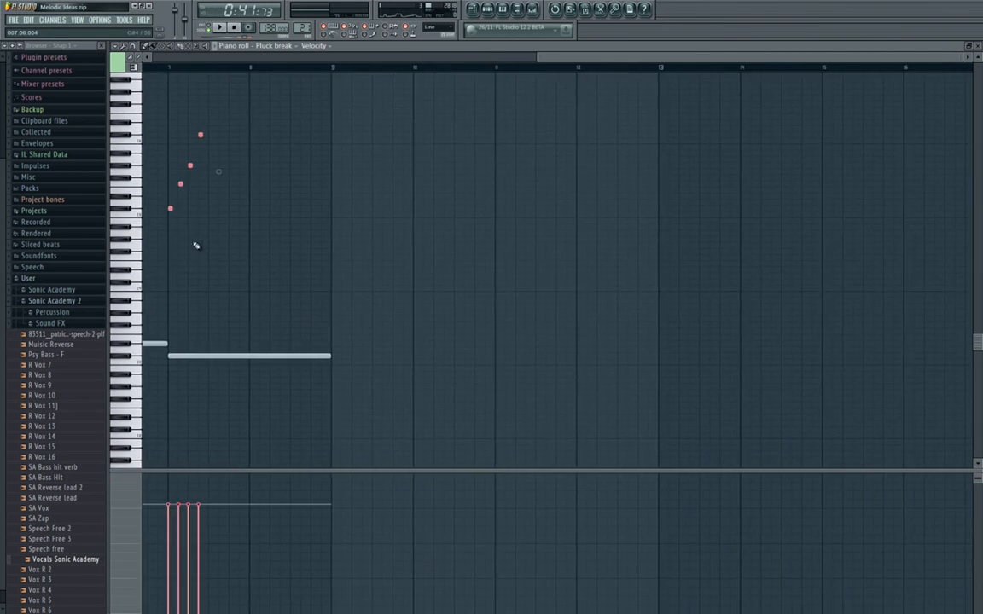
Play from bar 6 into bar 7 to hear how the copied figure fits the chord.
drag(209, 249, 565, 265)
drag(178, 228, 244, 112)
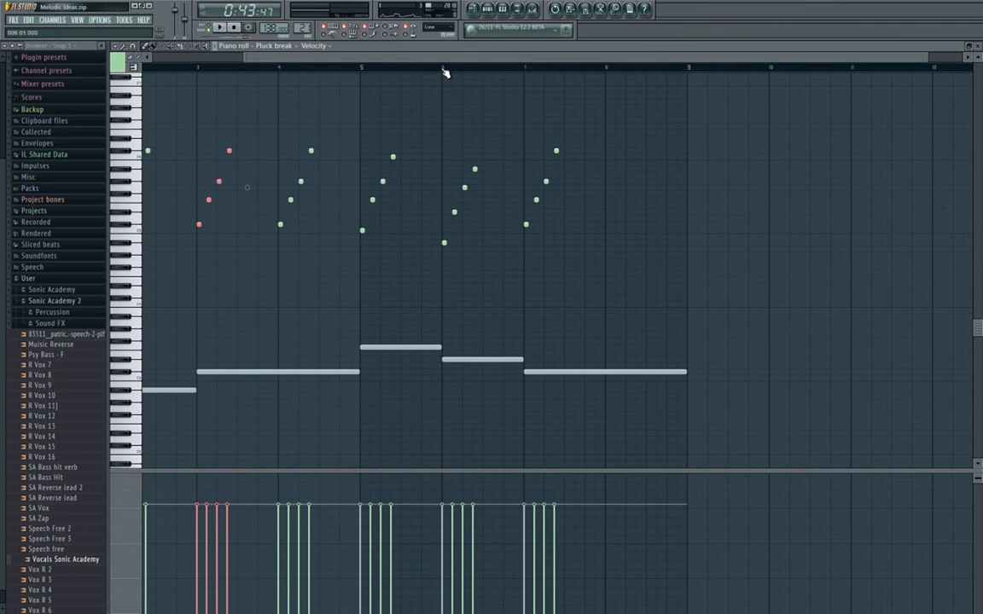
key(space)
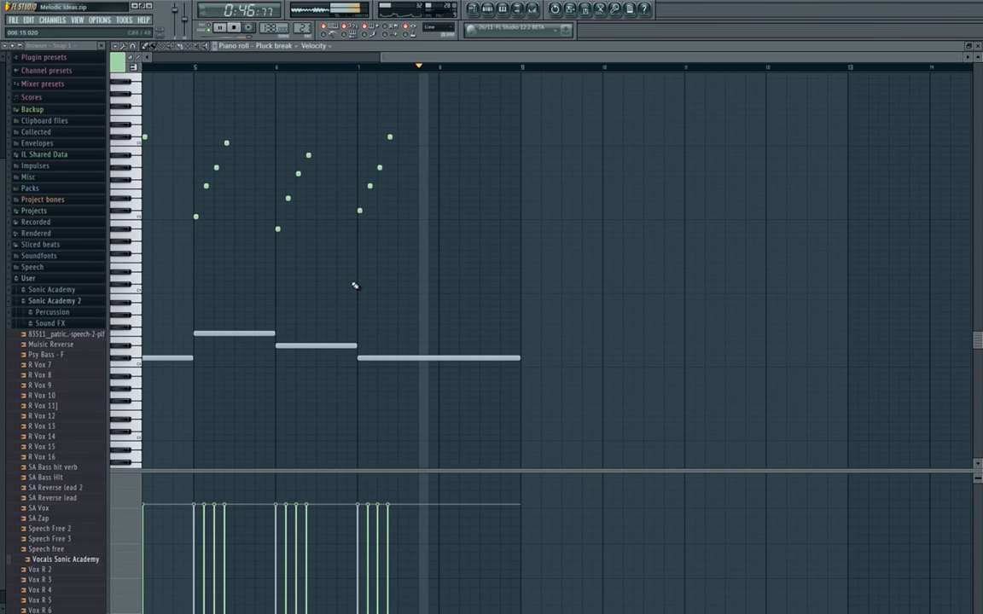
key(space)
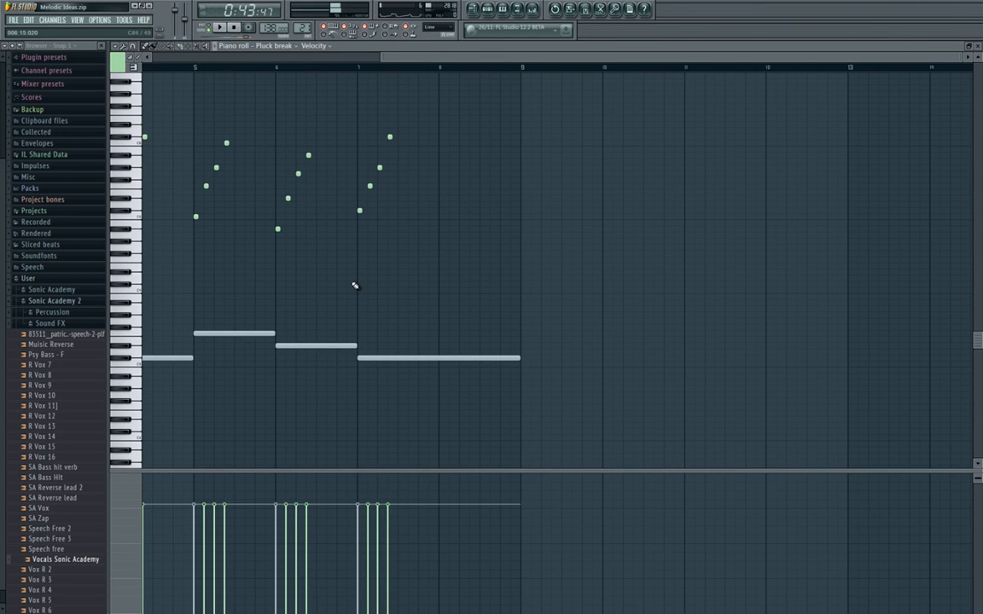
Lower bar 7's four rising notes to G#4, C#5, F5 and G#5.
scroll(355, 286, up, 2)
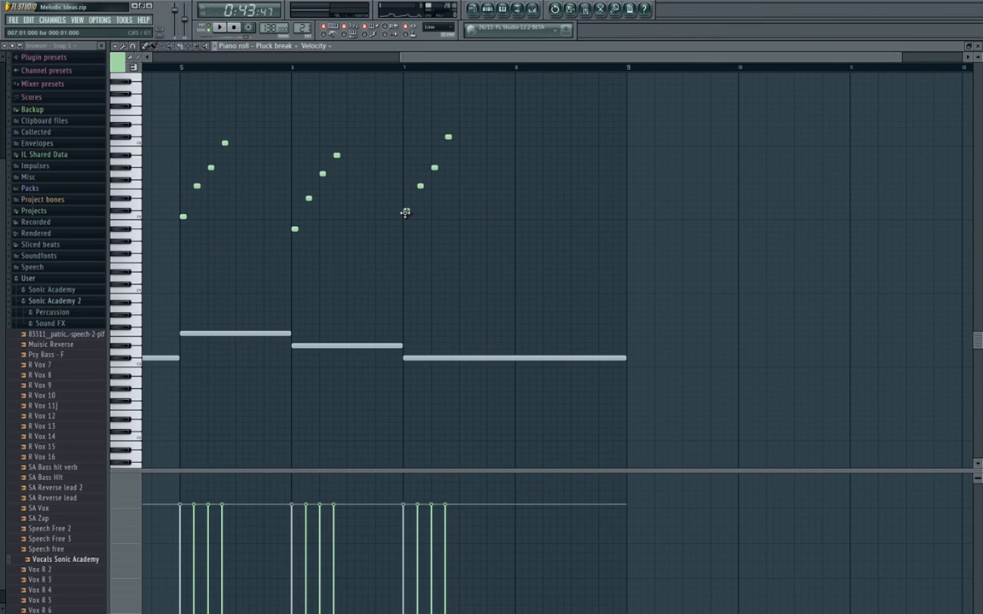
drag(445, 258, 447, 287)
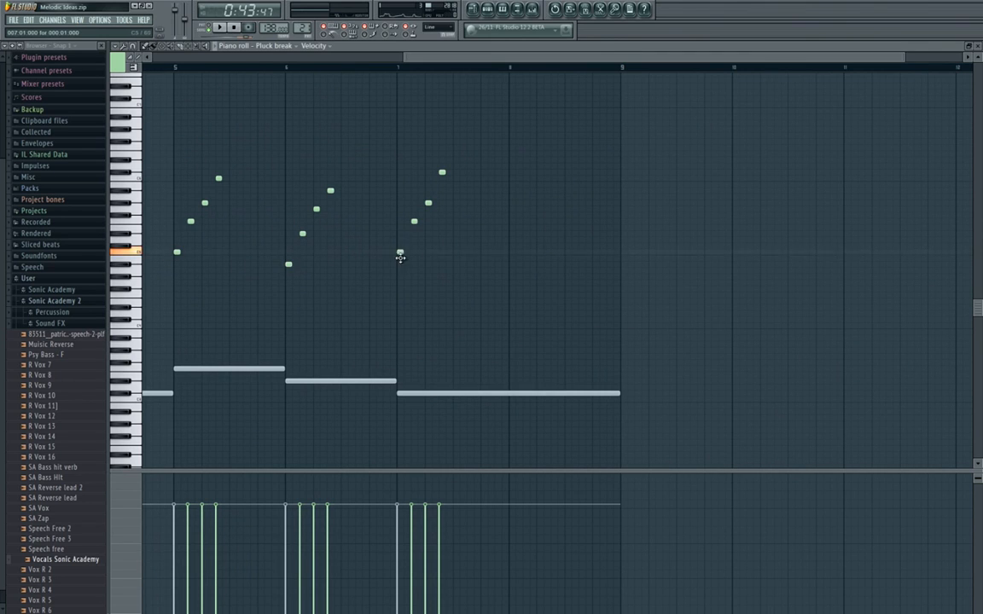
drag(400, 255, 400, 277)
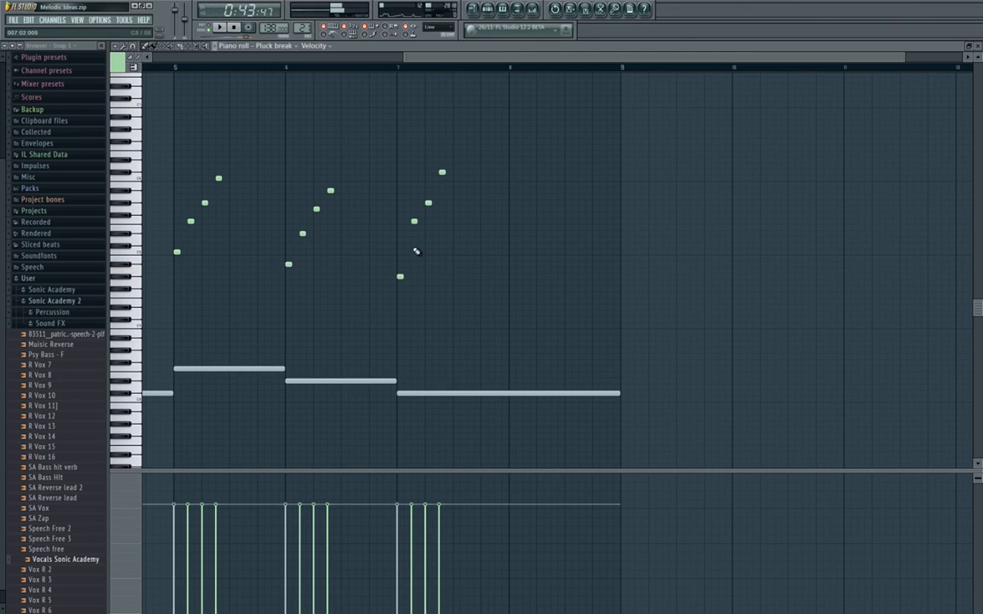
drag(414, 221, 414, 246)
drag(427, 203, 427, 222)
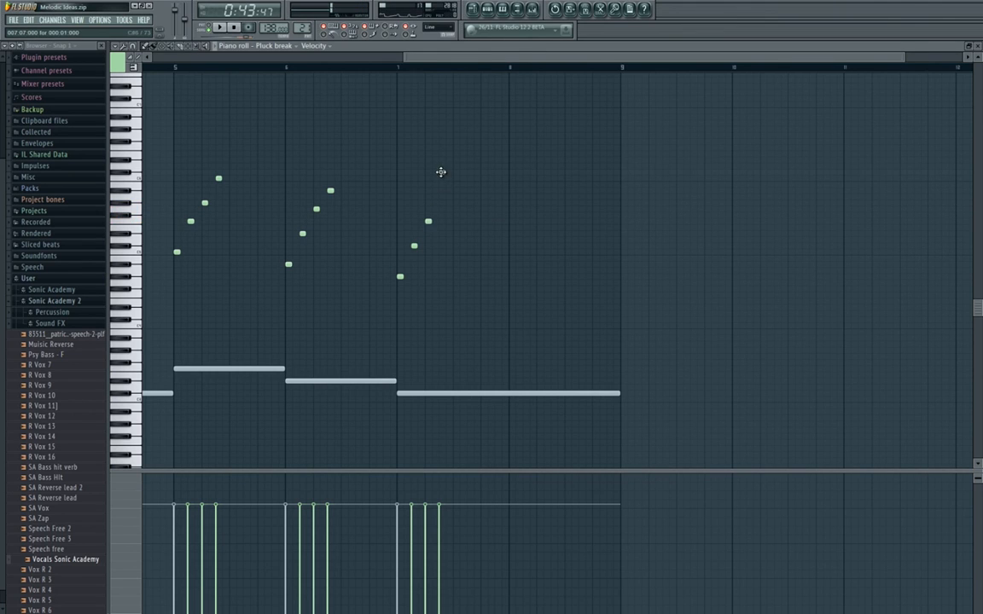
drag(442, 172, 442, 203)
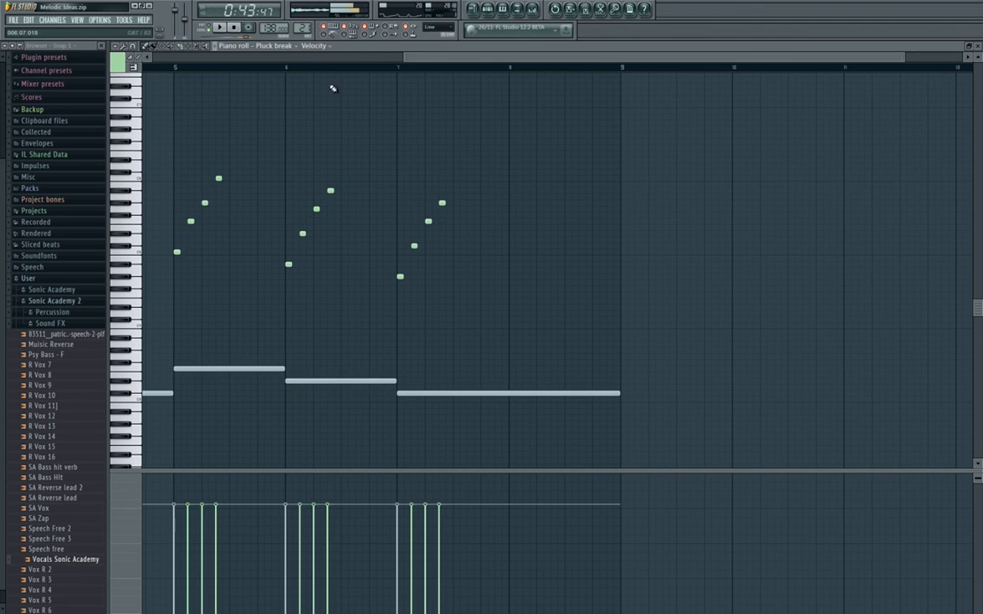
Play back the melody from bar 5 through bar 7 to check the lowered figure.
click(176, 68)
key(space)
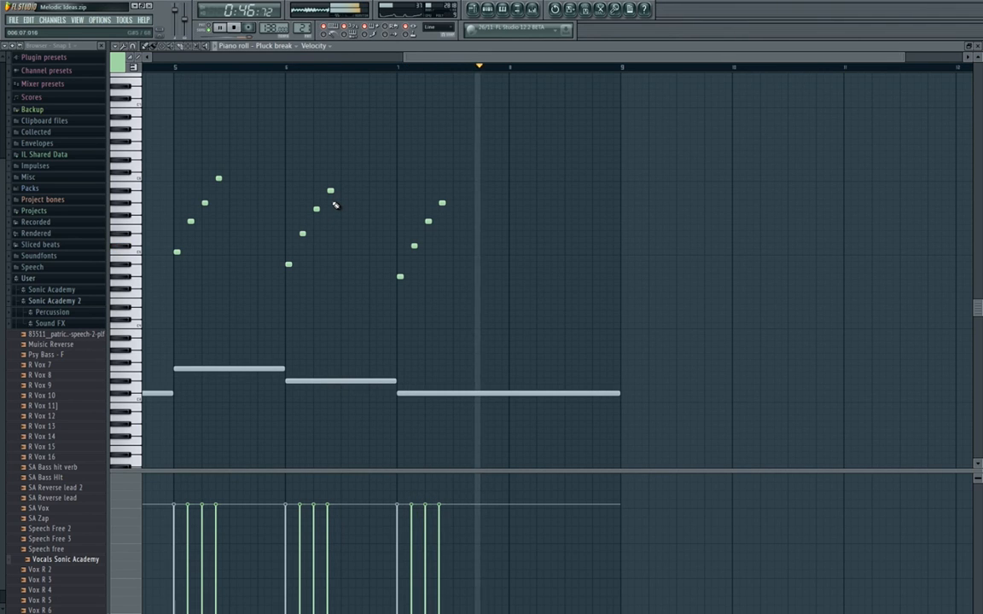
scroll(359, 216, down, 3)
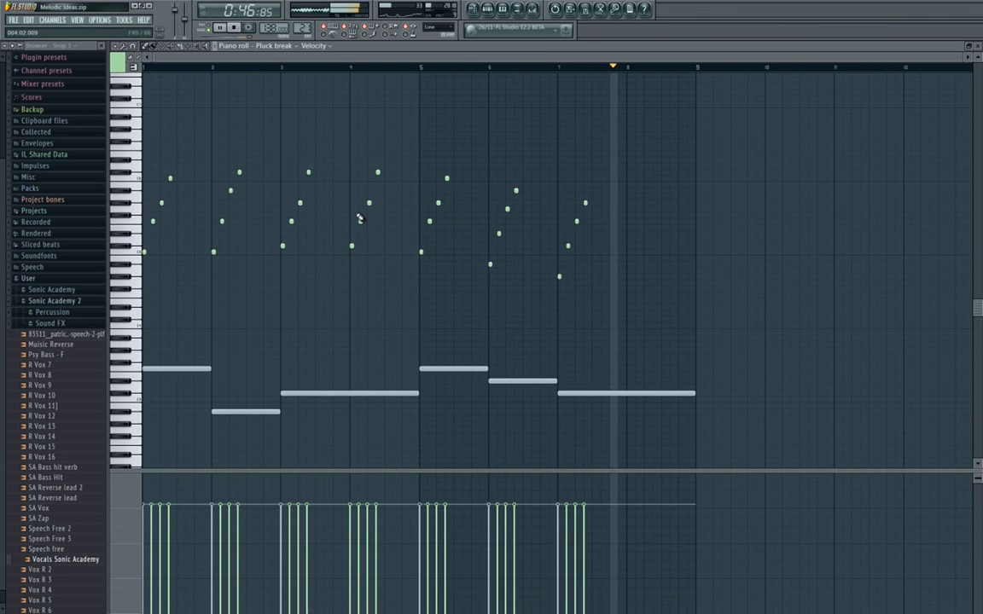
key(space)
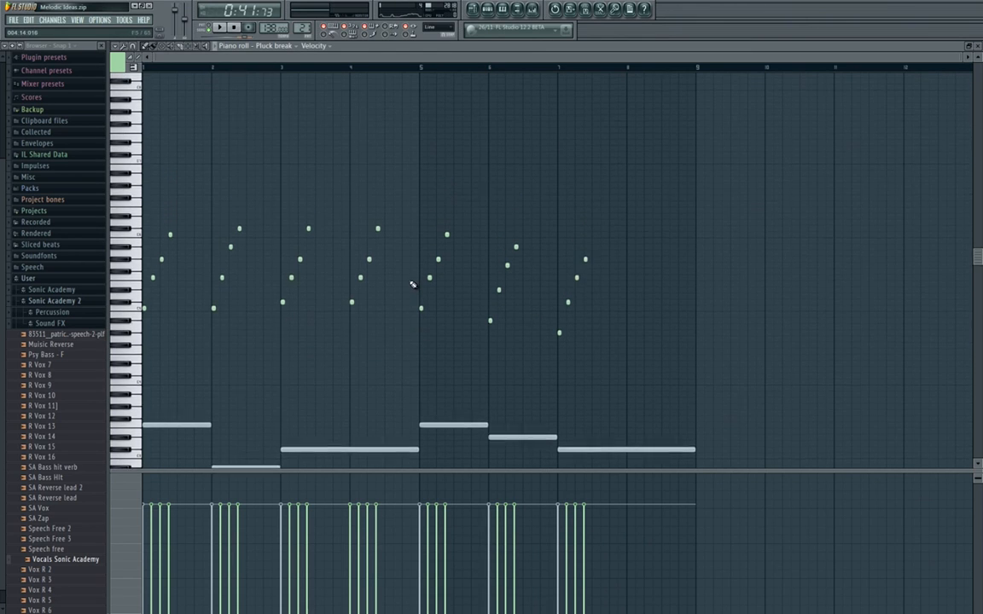
Duplicate bar 7's four-note figure into bar 8 of the pluck melody.
scroll(413, 281, down, 2)
click(532, 11)
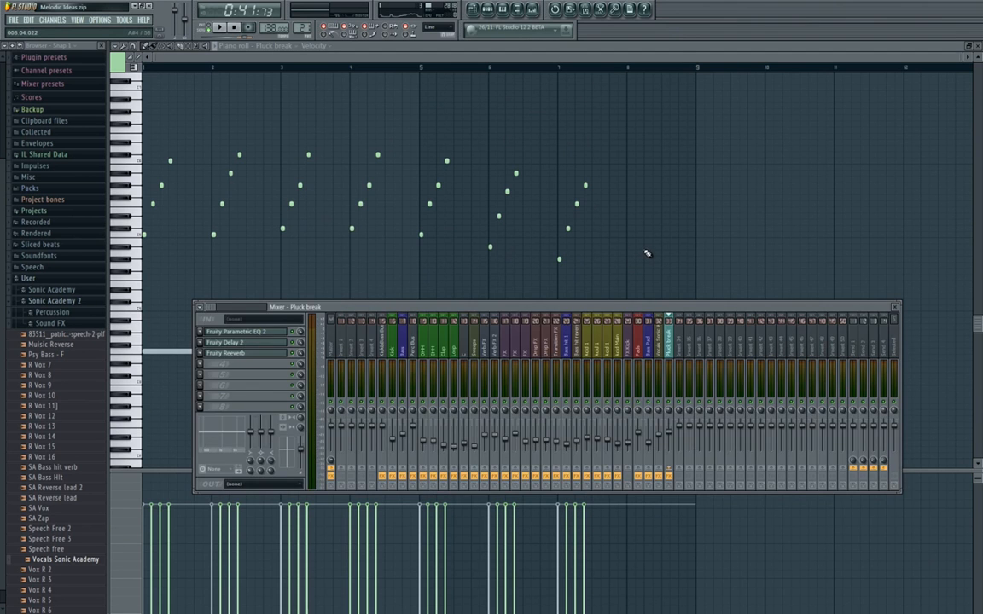
key(F9)
drag(640, 168, 553, 314)
scroll(599, 303, up, 4)
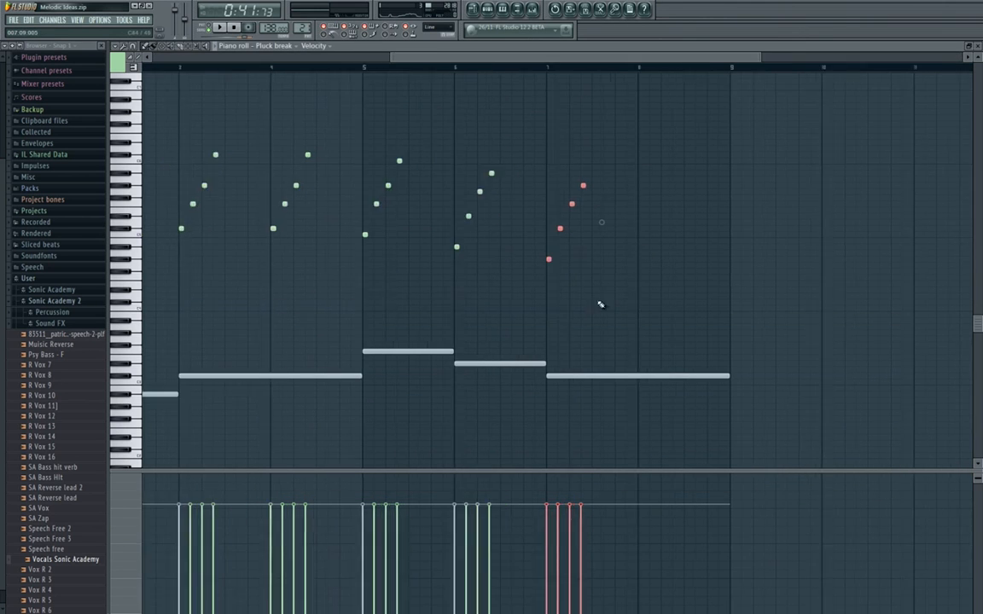
drag(380, 314, 358, 325)
key(ctrl+b)
scroll(390, 325, down, 4)
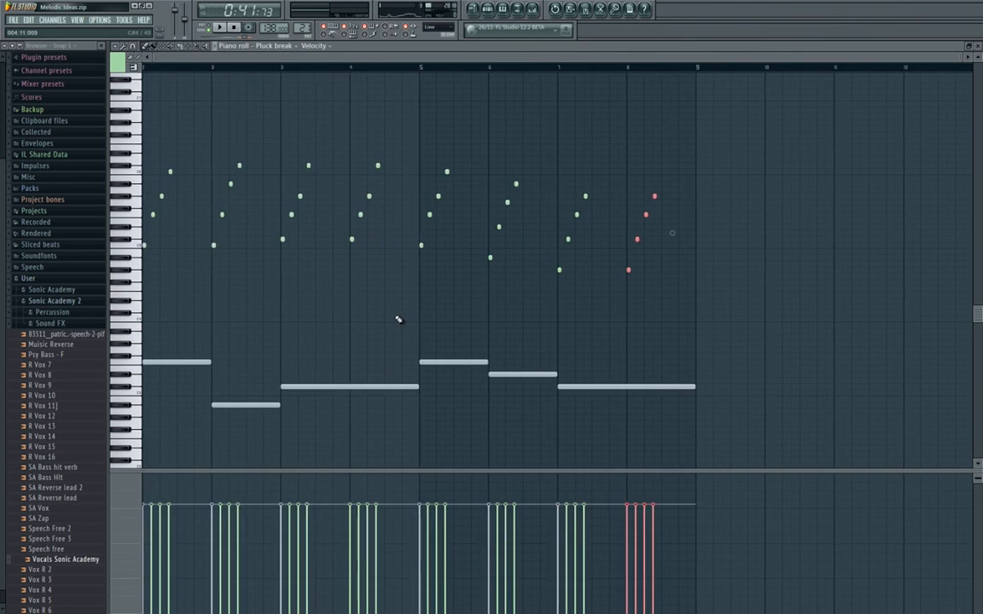
Adjust the Fruity Delay 2 time on the Pluck break mixer track by ear during playback, trying values such as 7:10 and 8:00.
key(F9)
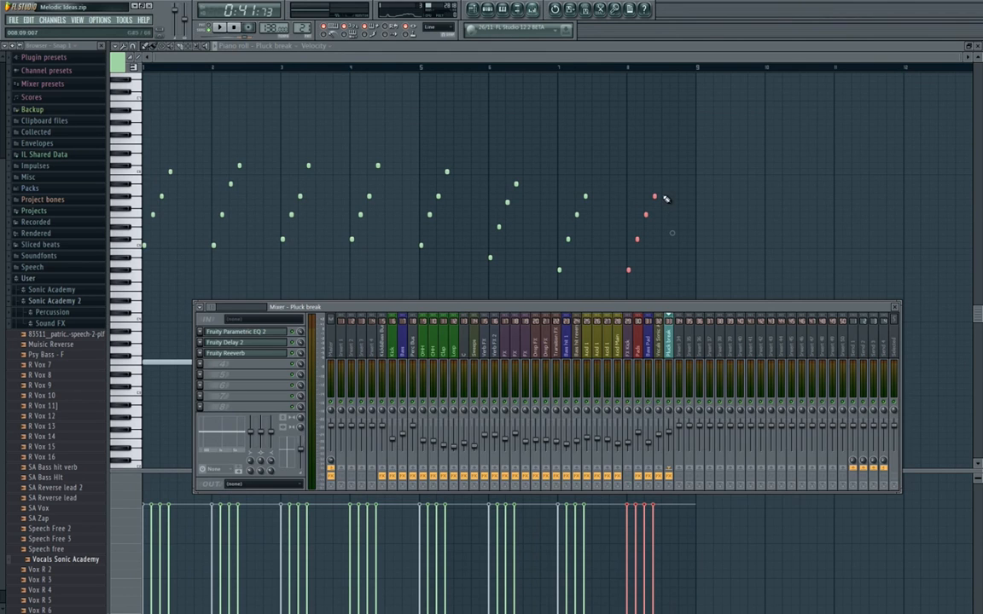
click(268, 345)
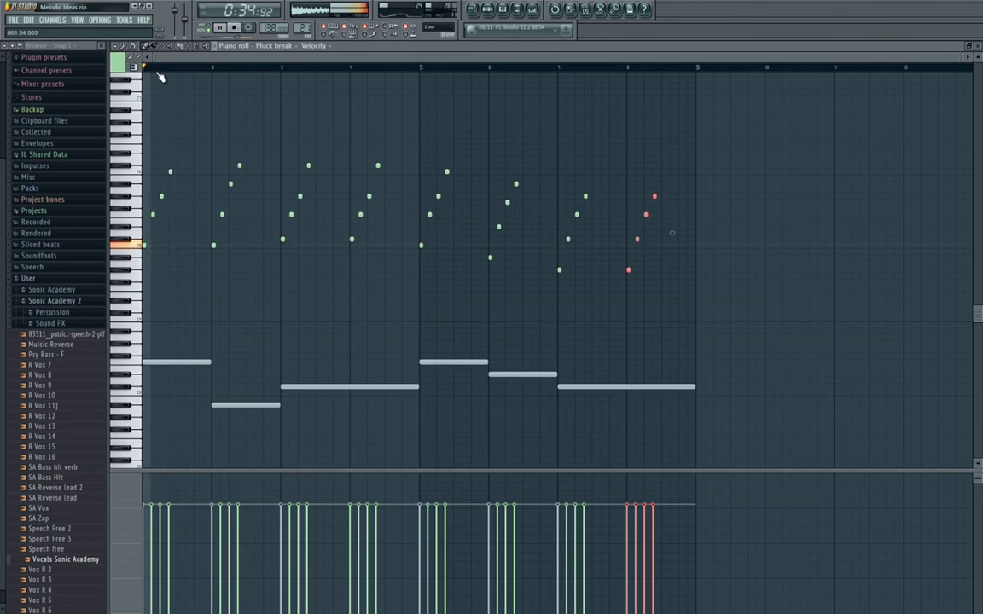
key(F7)
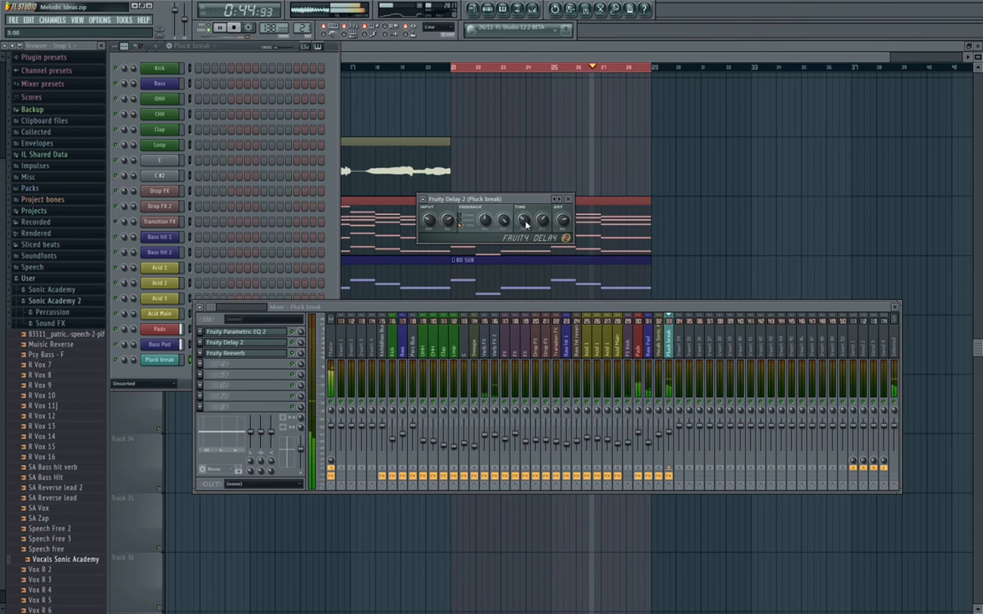
drag(526, 224, 526, 218)
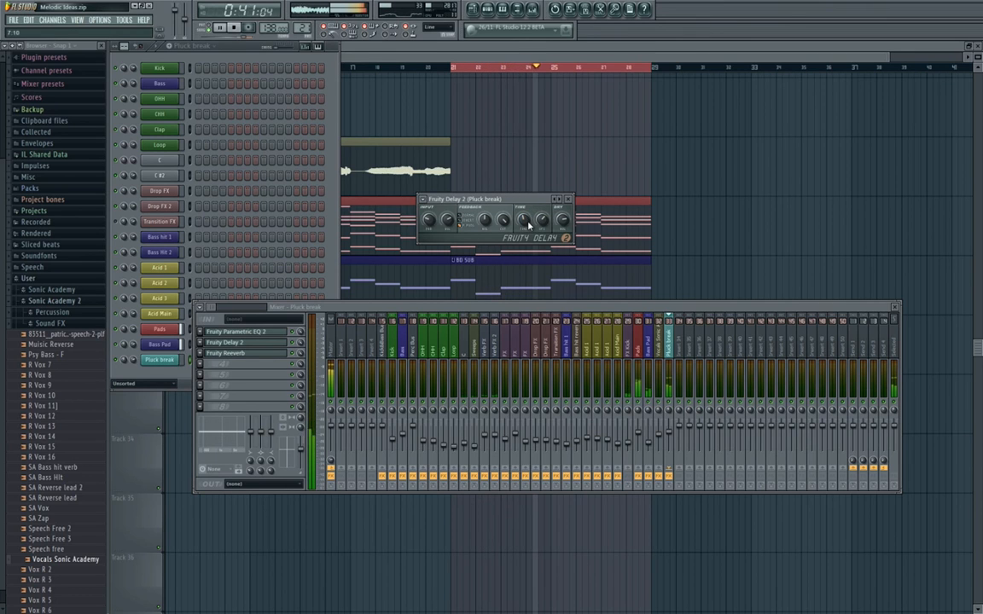
drag(528, 225, 524, 231)
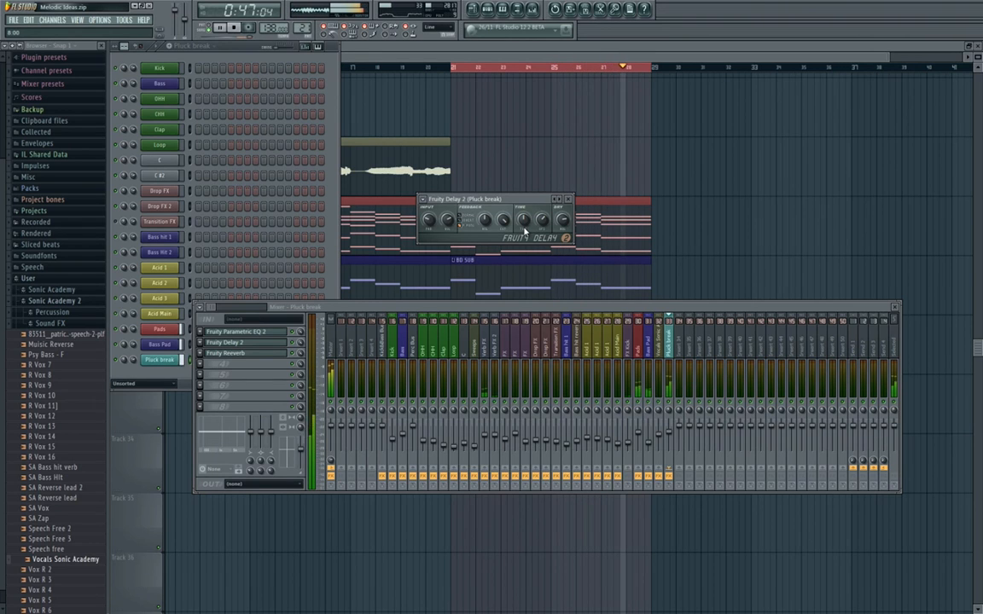
drag(525, 225, 525, 254)
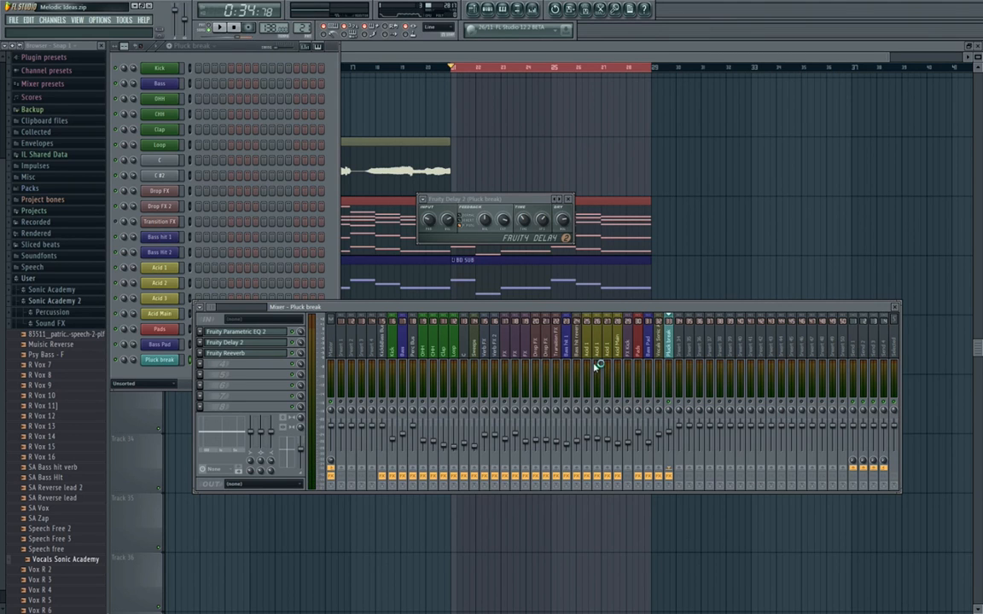
Set Fruity Reeverb's Decay to 4.3 sec and Reverb to 76% on the Pluck break mixer track.
click(264, 356)
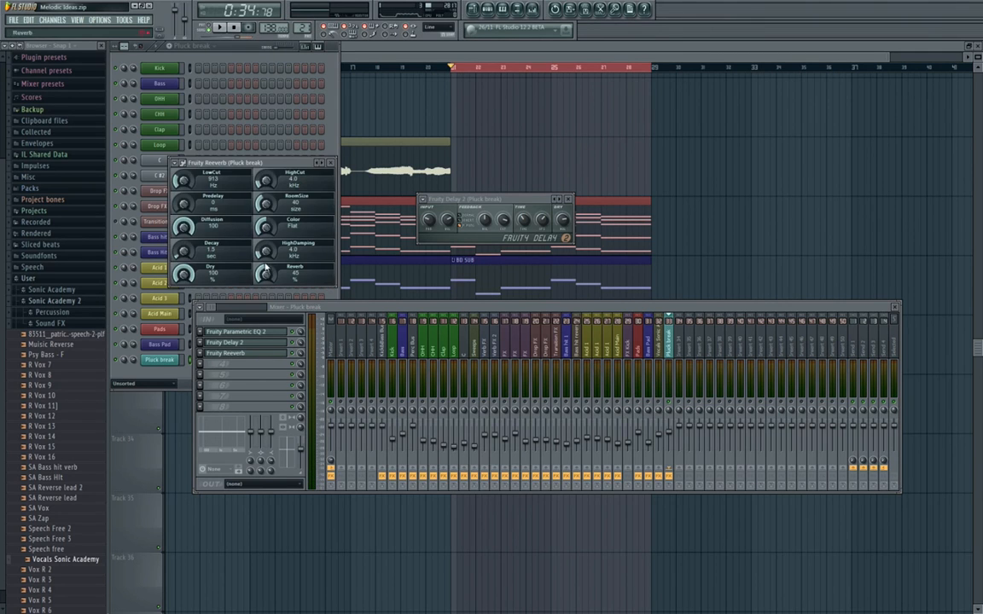
drag(267, 163, 385, 206)
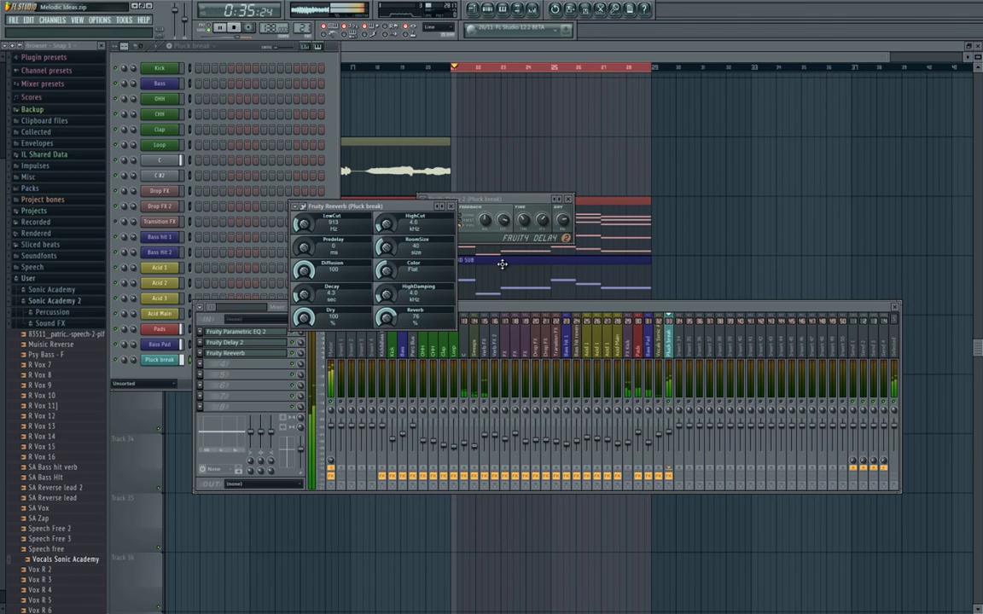
click(670, 406)
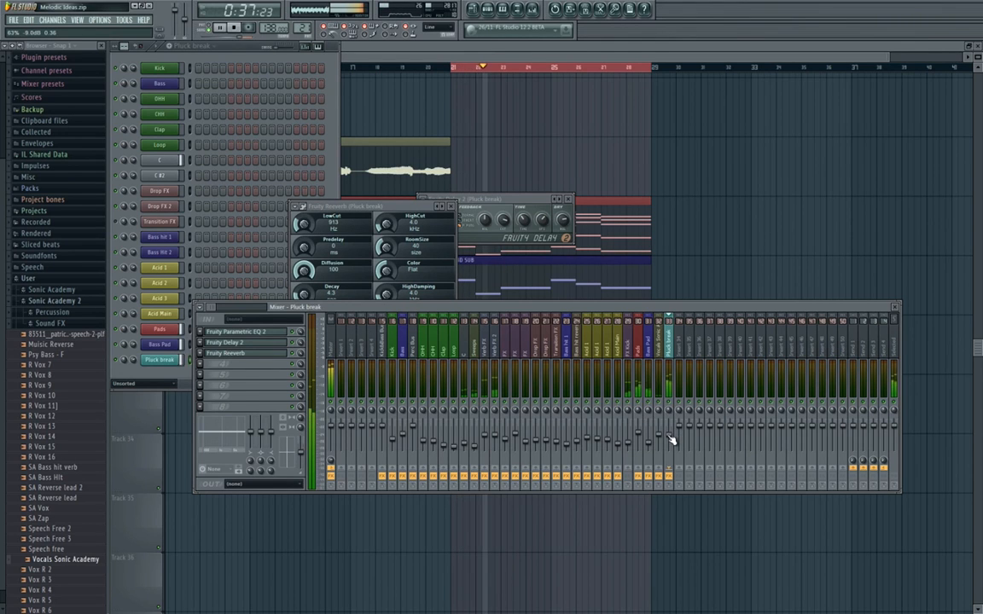
click(450, 206)
Duplicate the Vocals Sonic Academy clip on Track 29 so the copy starts at bar 21.
key(F12)
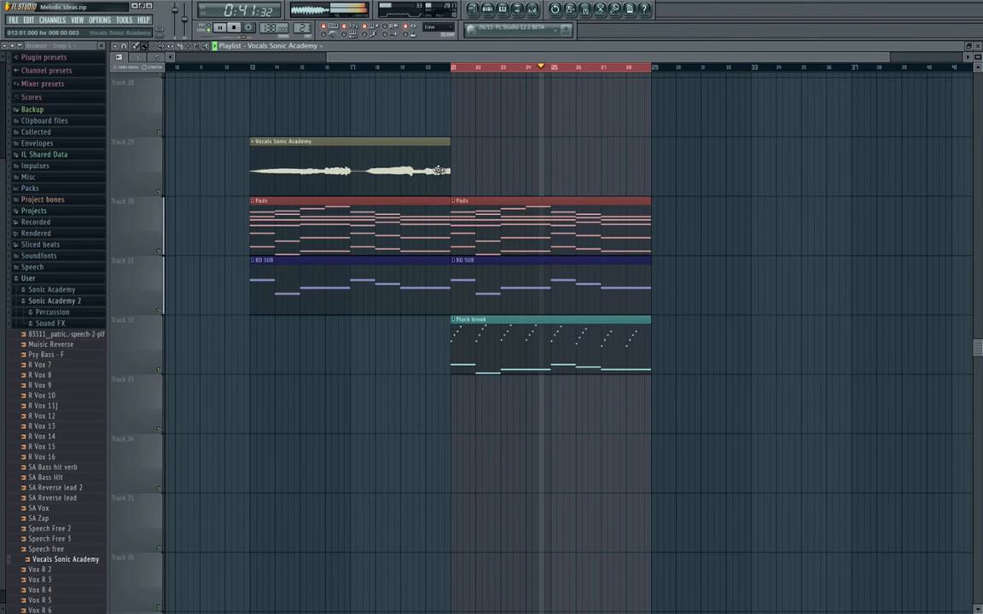
click(484, 169)
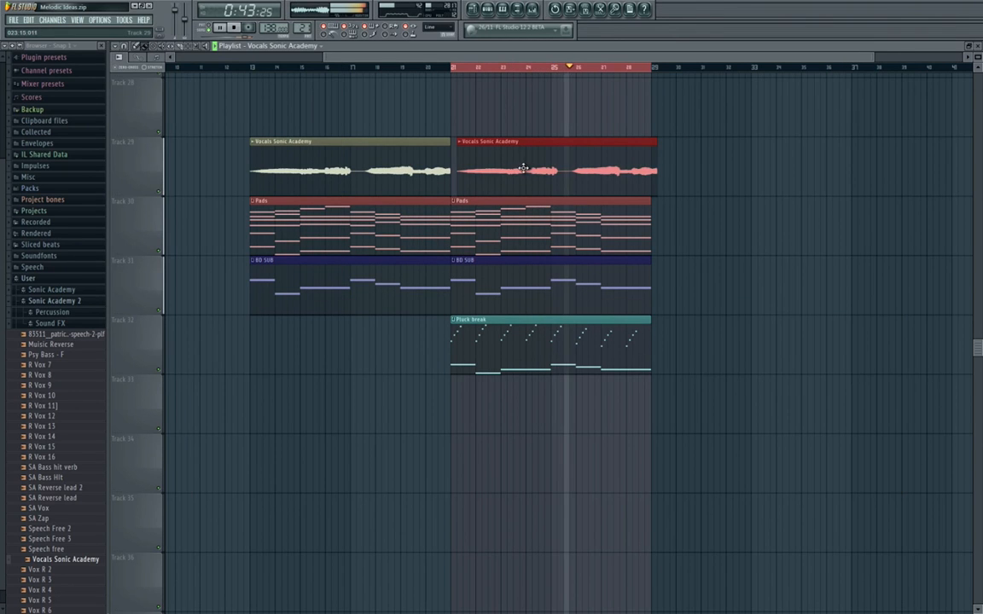
scroll(461, 176, down, 3)
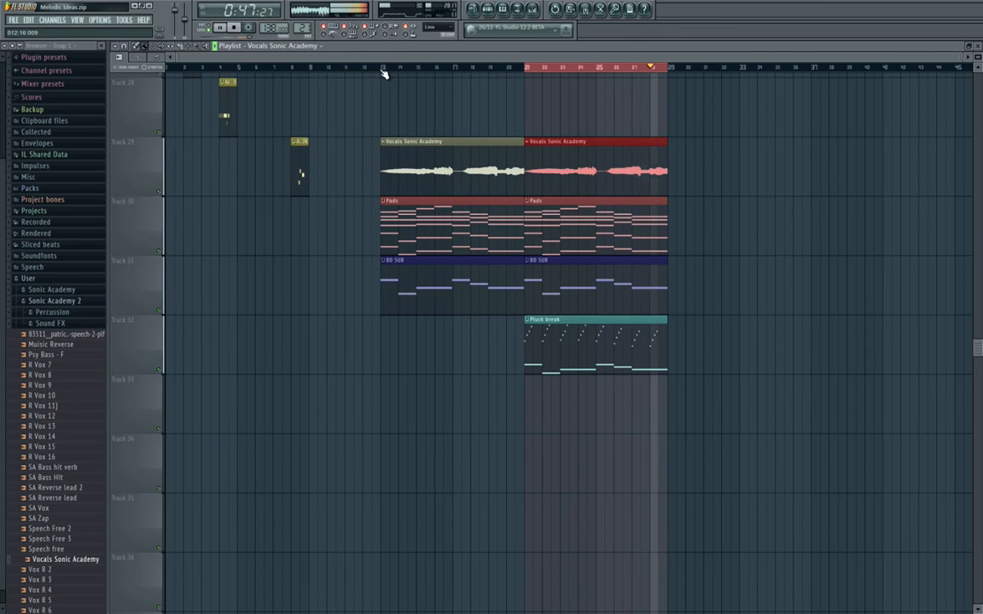
Select the whole breakdown from bar 13 up to bar 29 and play it from its start.
drag(387, 77, 672, 88)
key(space)
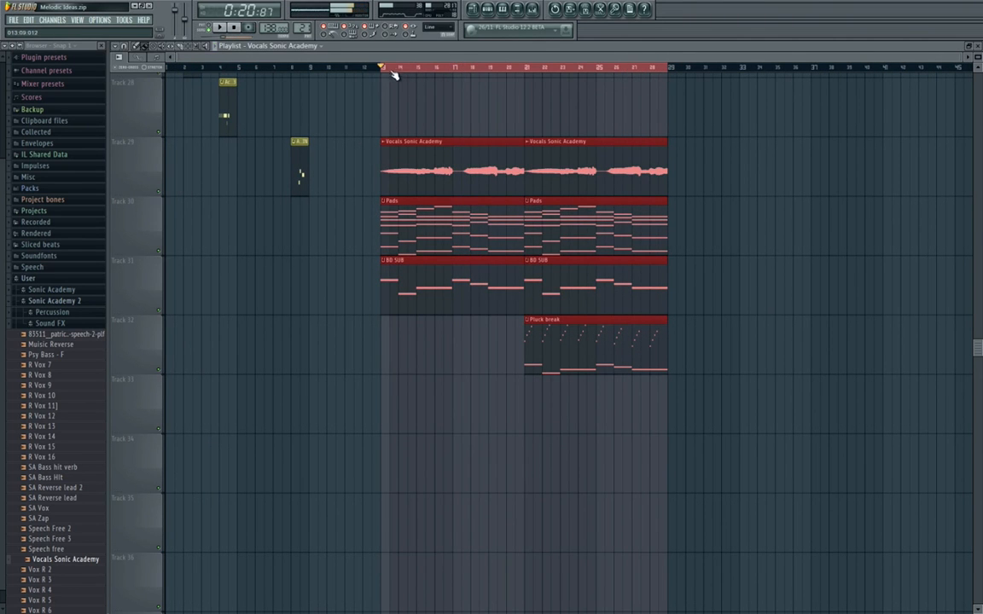
key(space)
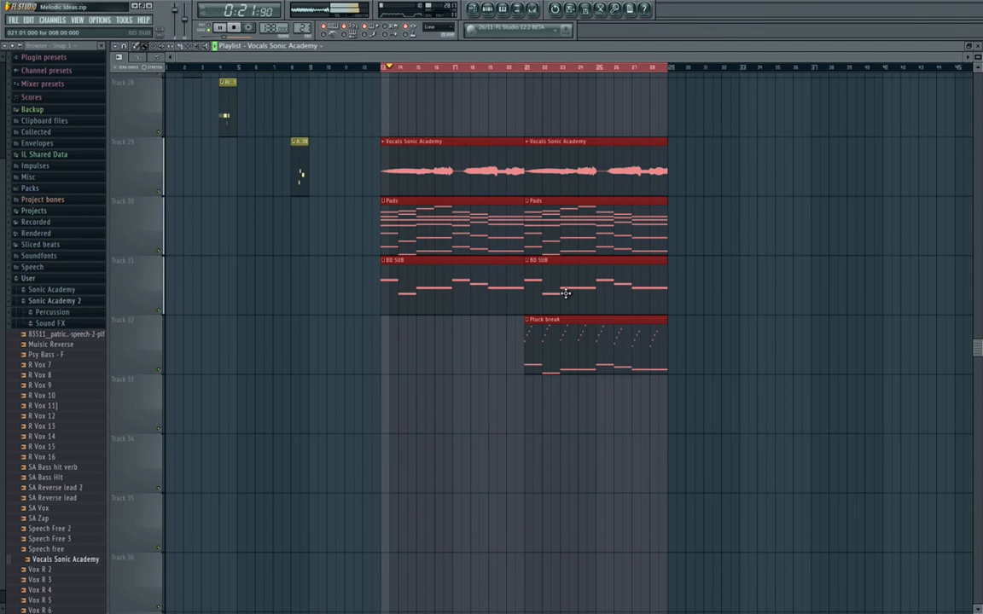
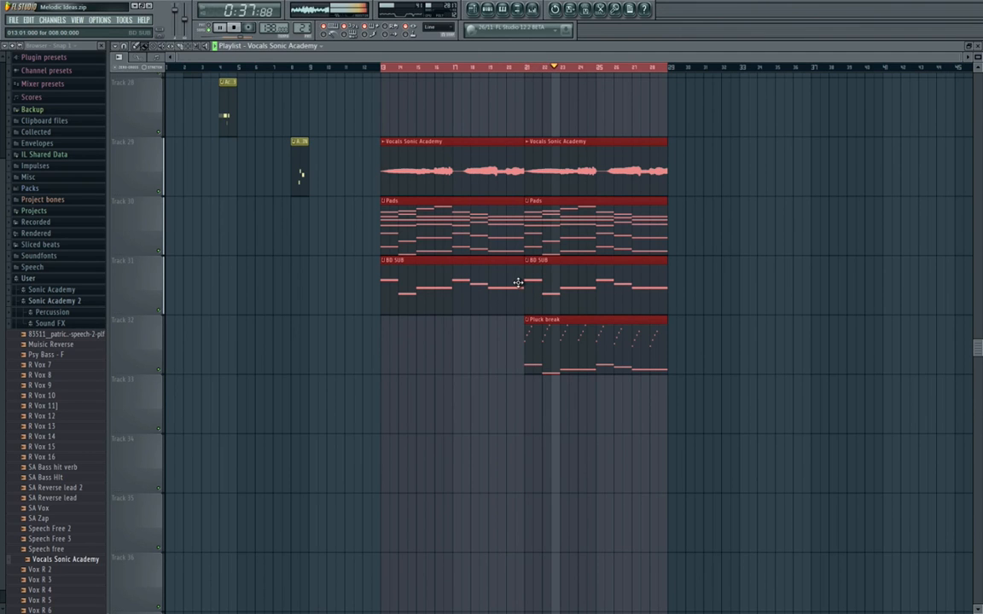
Set Fruity Reeverb's Decay to 3.7 sec and Reverb to 62% on the Pluck break mixer track.
key(F9)
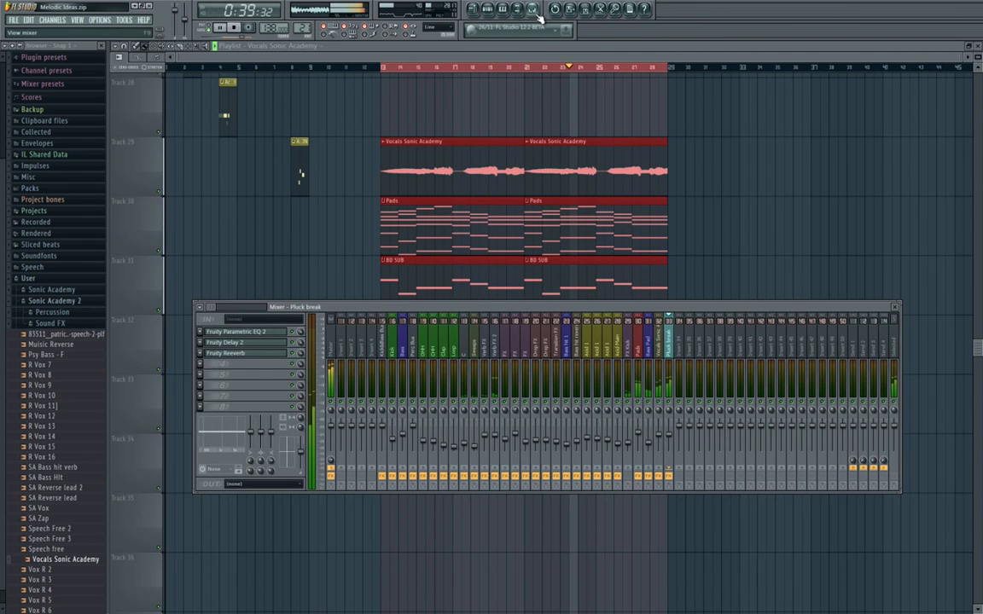
click(283, 353)
drag(305, 295, 309, 301)
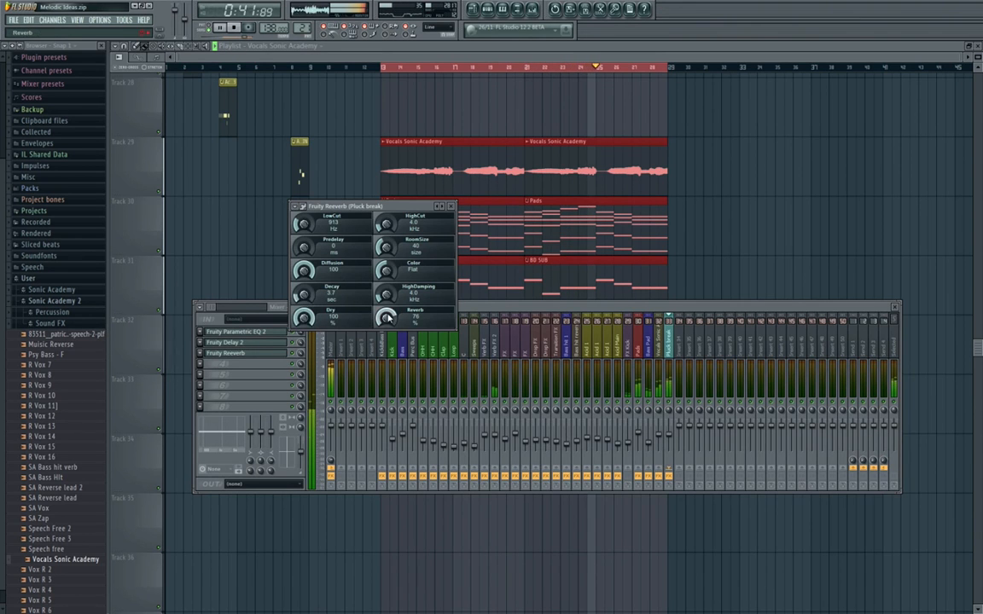
drag(387, 315, 389, 323)
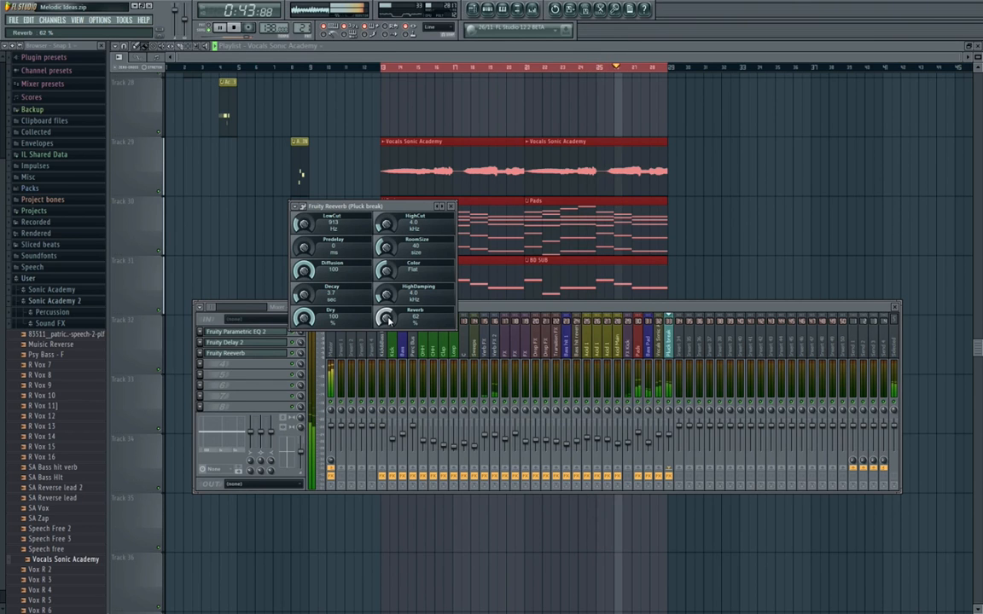
Check the Pluck break track's Fruity Parametric EQ 2 curve, stop playback and close the plugin and mixer windows.
click(259, 333)
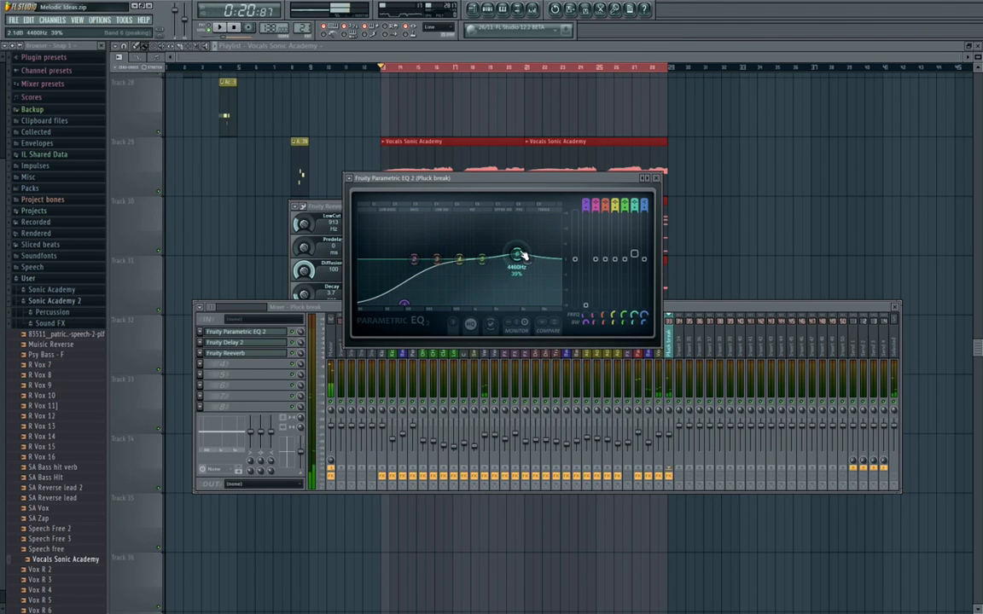
click(236, 28)
key(F12)
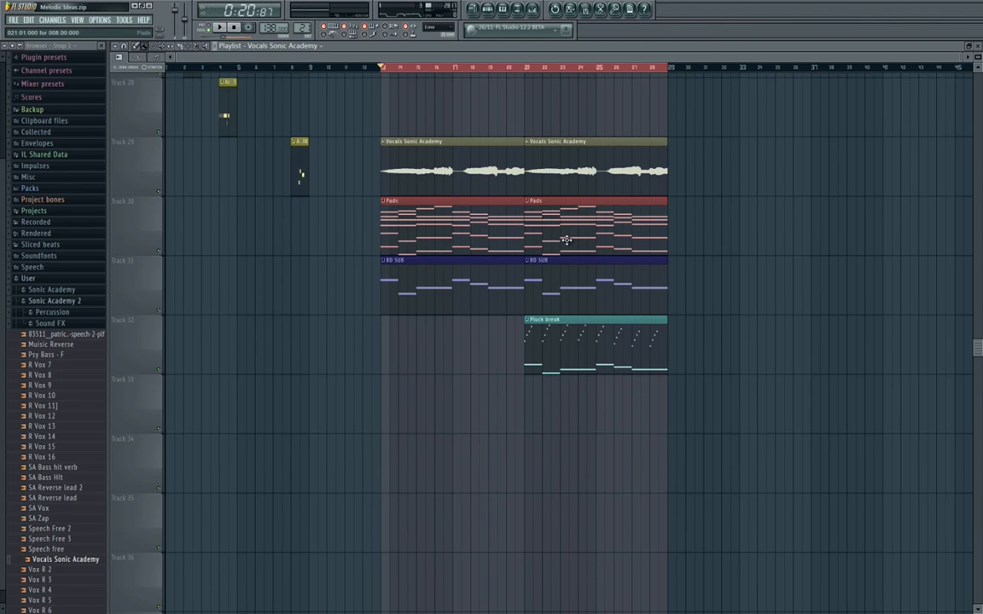
scroll(565, 237, up, 5)
scroll(548, 241, down, 8)
drag(571, 265, 498, 275)
scroll(494, 276, up, 5)
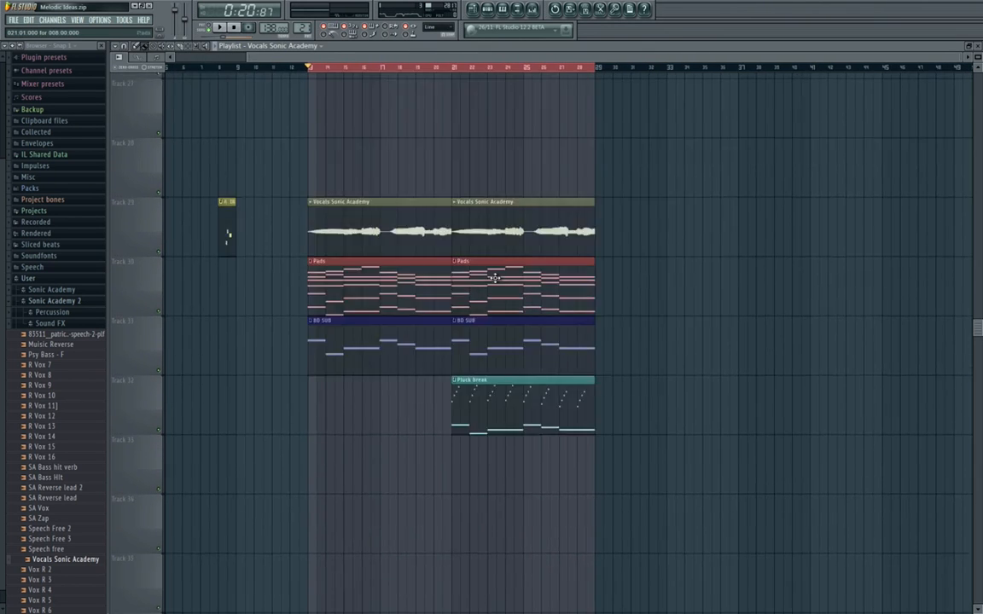
scroll(496, 273, down, 4)
scroll(495, 273, up, 2)
scroll(495, 272, up, 3)
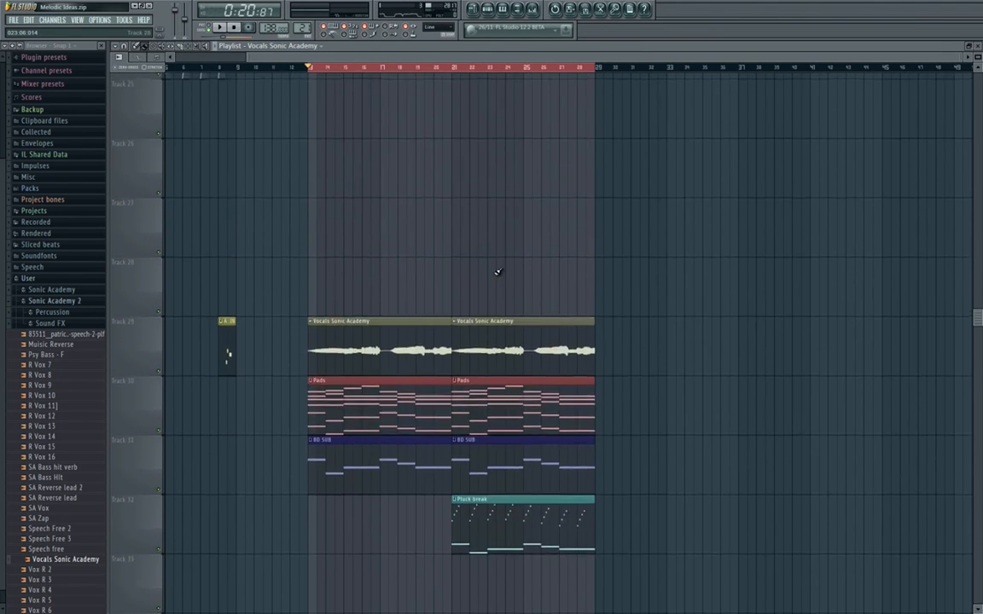
scroll(497, 272, down, 5)
scroll(491, 271, up, 2)
scroll(490, 271, up, 4)
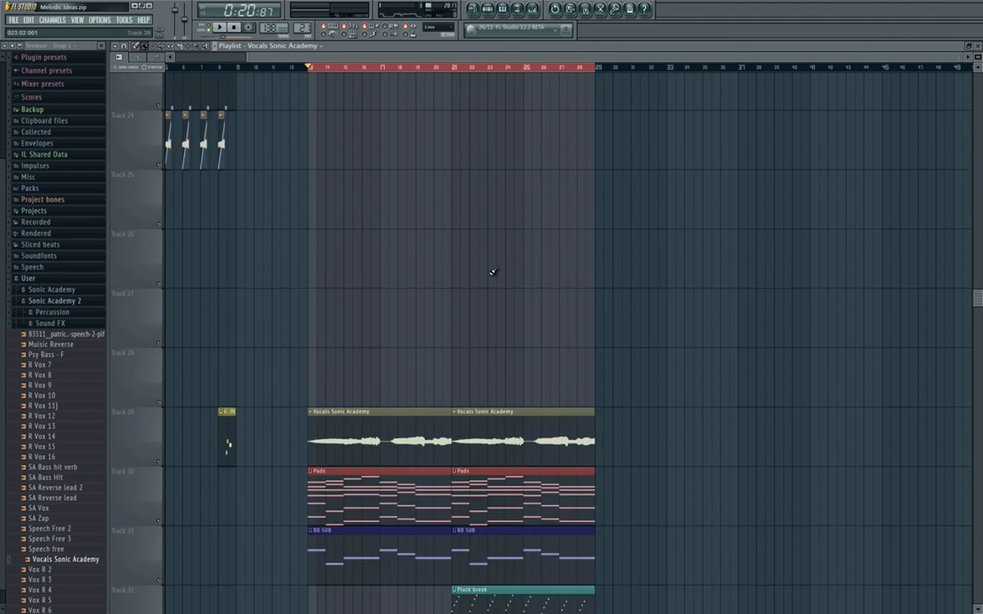
scroll(490, 272, down, 5)
scroll(488, 273, up, 6)
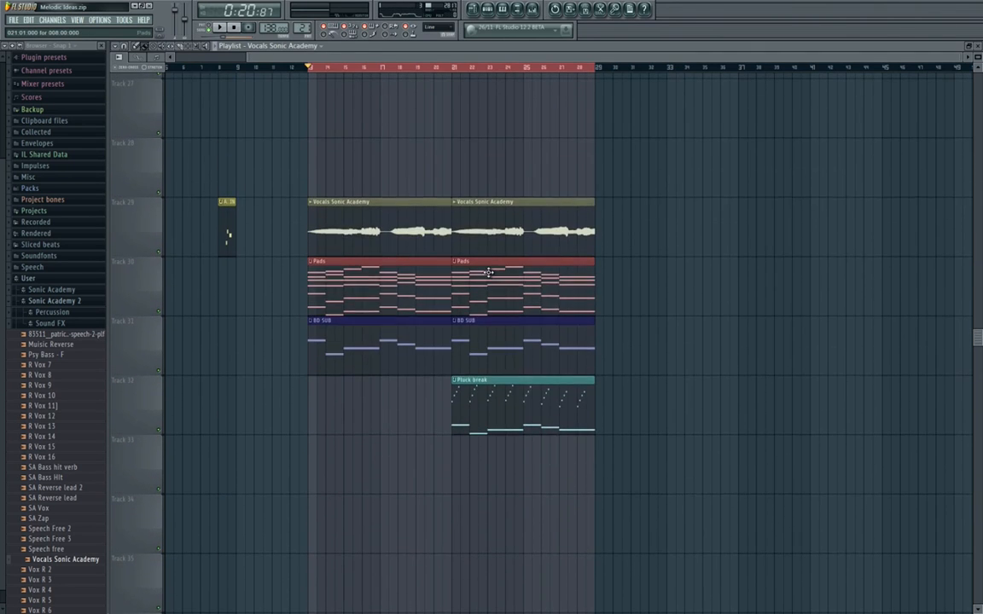
scroll(488, 272, down, 4)
scroll(488, 272, up, 6)
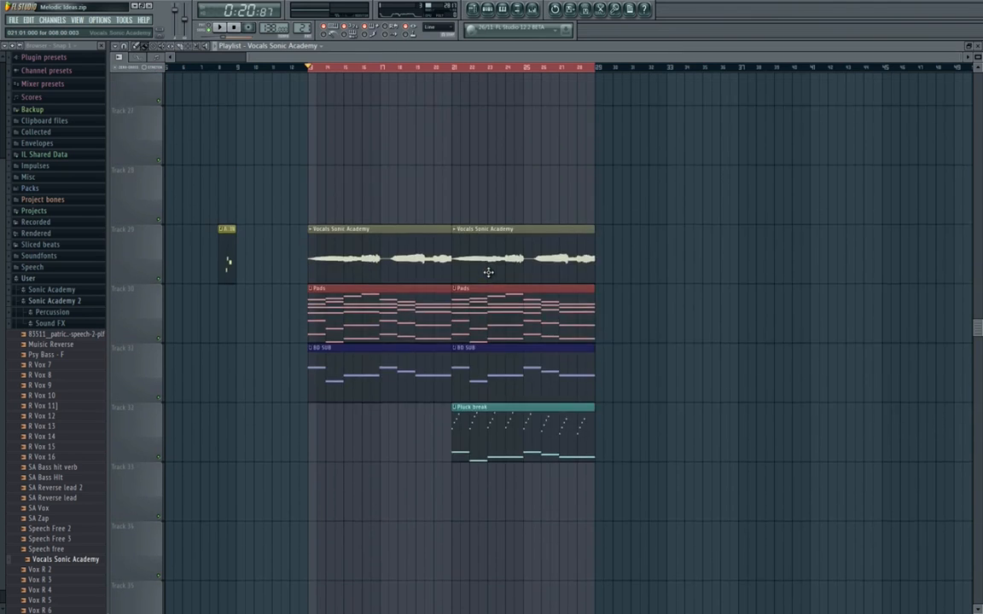
scroll(488, 271, down, 7)
scroll(488, 270, down, 1)
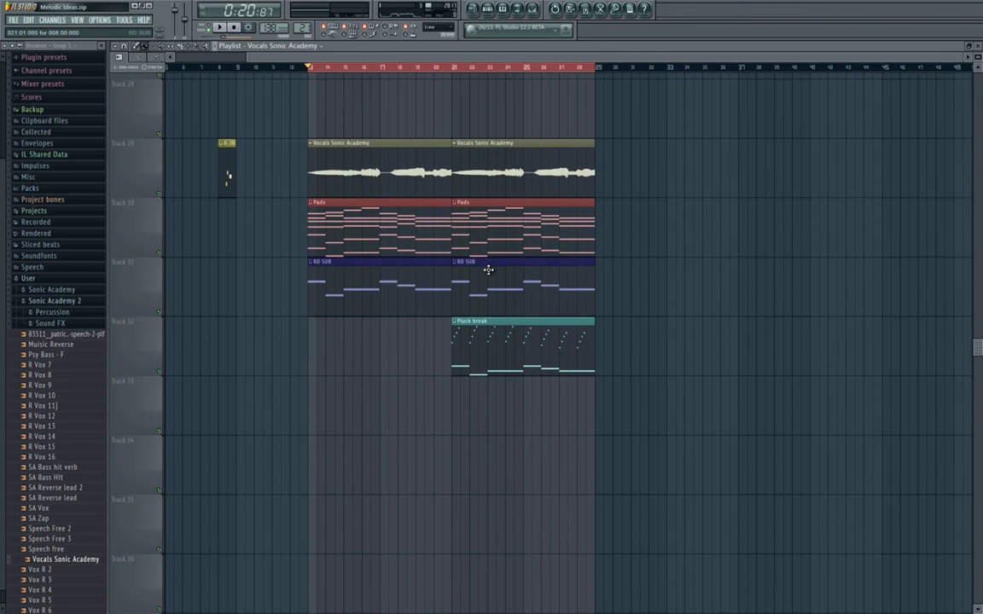
scroll(490, 269, up, 3)
scroll(487, 267, down, 4)
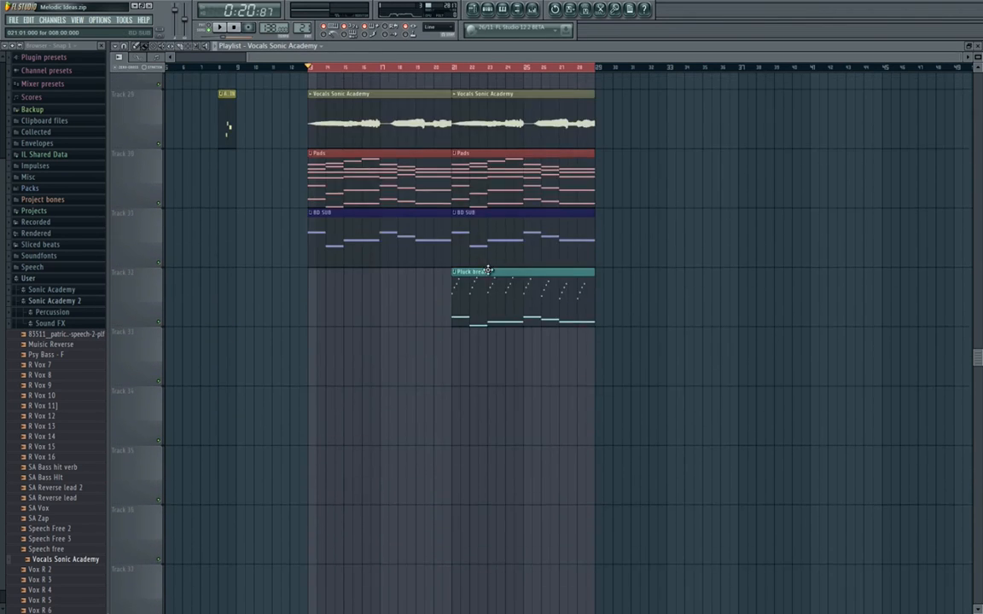
scroll(494, 270, left, 2)
scroll(461, 308, up, 3)
scroll(408, 342, right, 2)
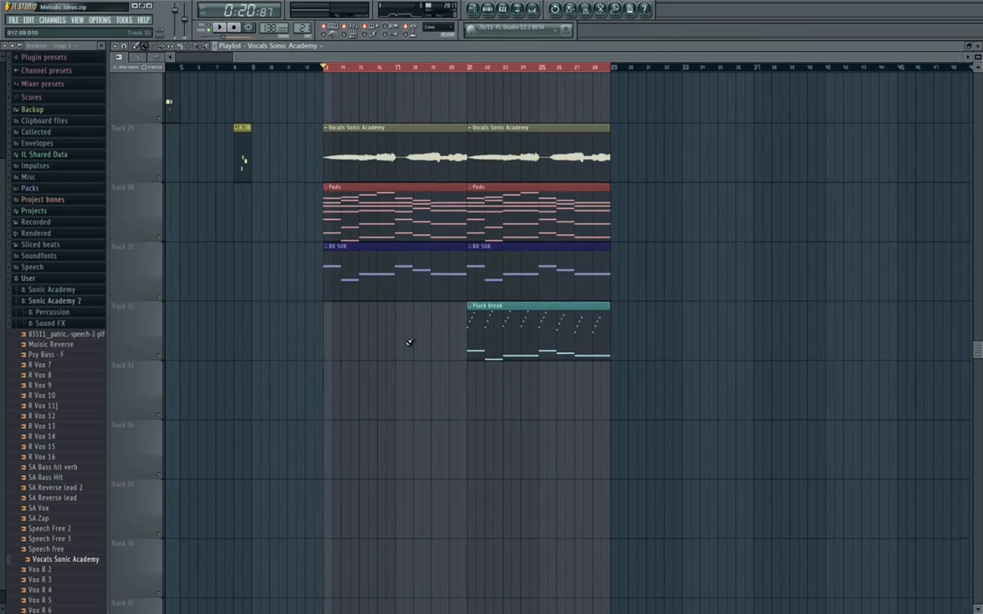
scroll(437, 342, left, 2)
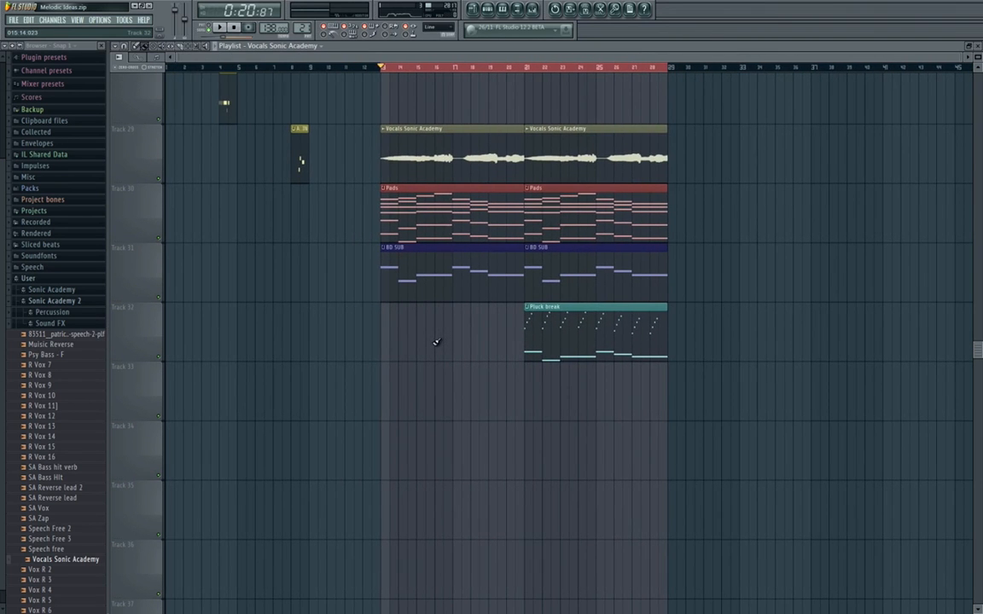
scroll(435, 342, up, 3)
scroll(435, 343, down, 3)
drag(500, 351, 488, 373)
scroll(421, 365, up, 1)
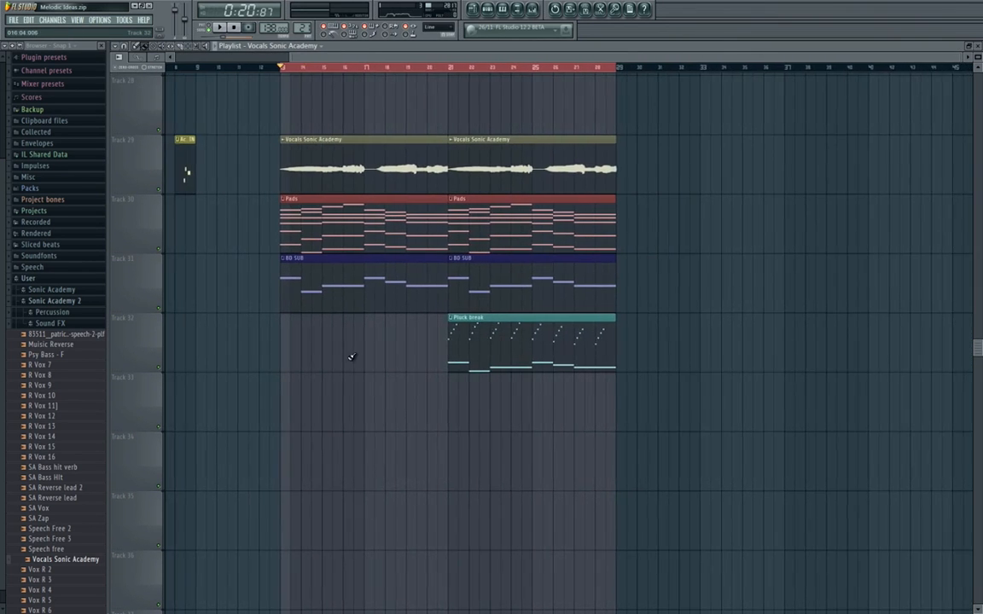
Open the Hero_ folder under Sonic Academy Vocals in the browser and preview Hero Main Vox-Soft Comp.
click(75, 324)
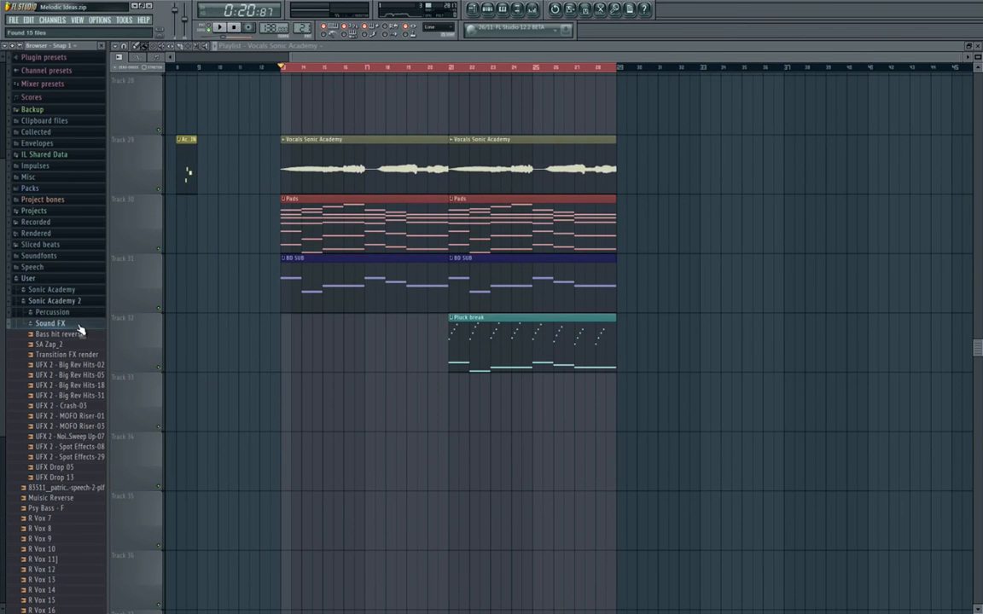
click(81, 302)
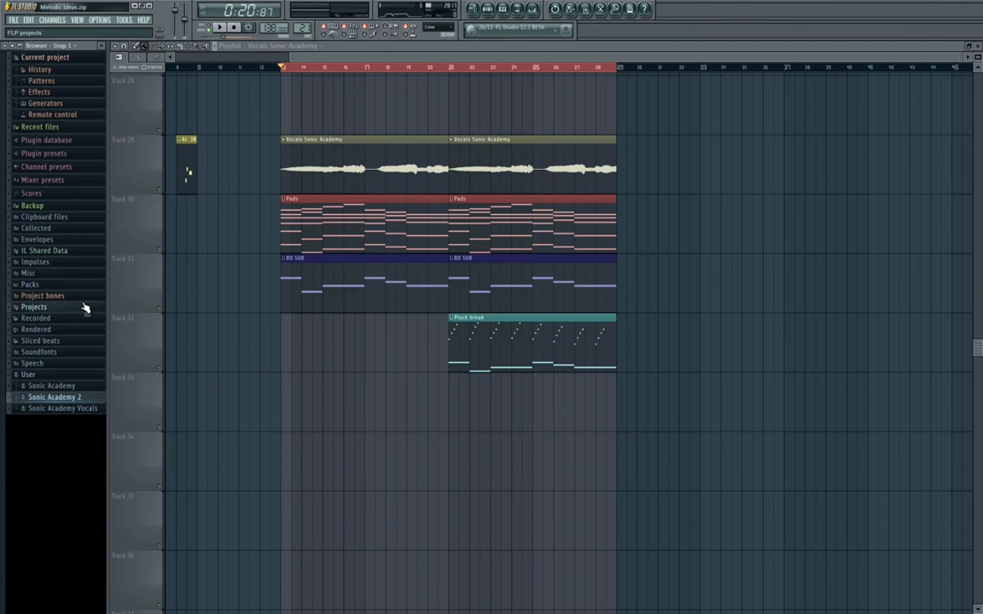
click(77, 413)
drag(106, 427, 129, 428)
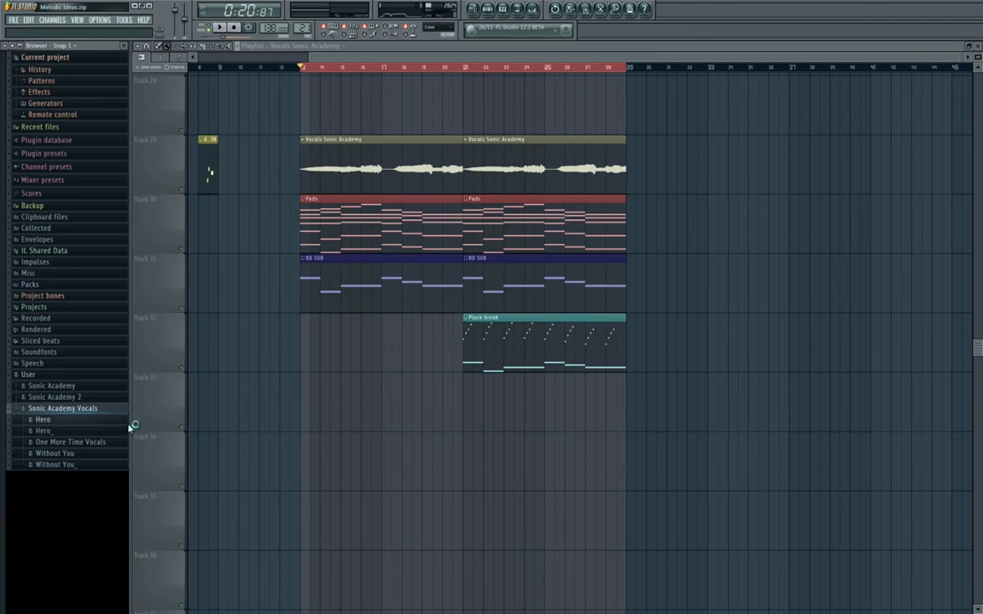
click(61, 431)
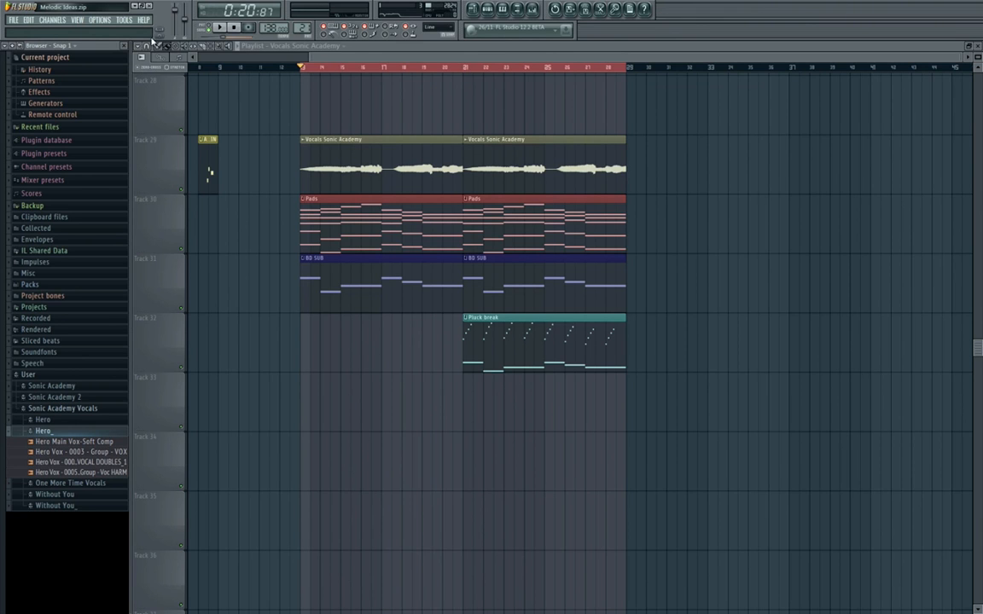
click(85, 442)
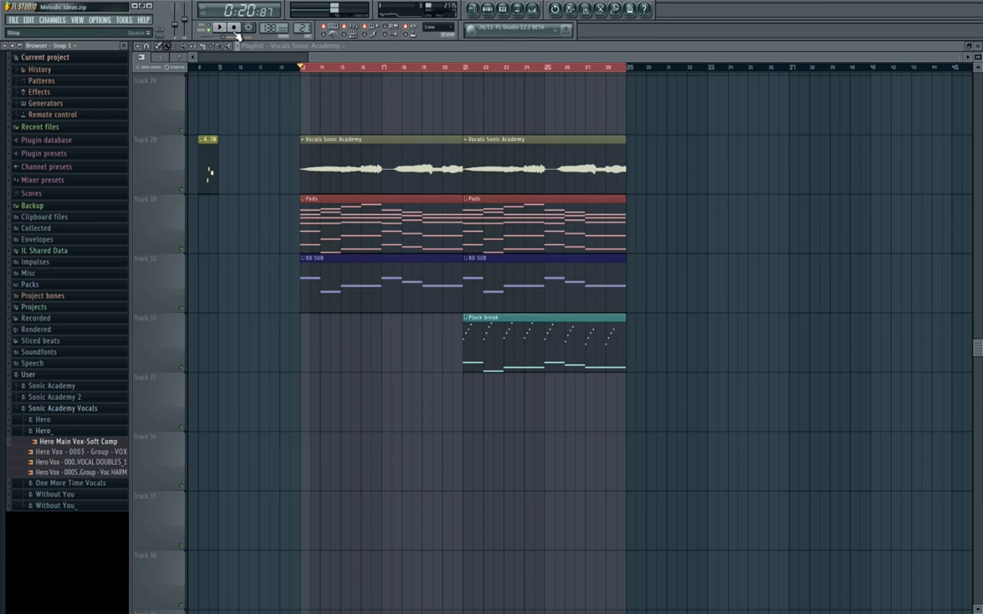
Place the Hero Main Vox-Soft Comp sample on Track 33 at bar 29, stop the preview and nudge the clip slightly earlier.
drag(84, 443, 630, 402)
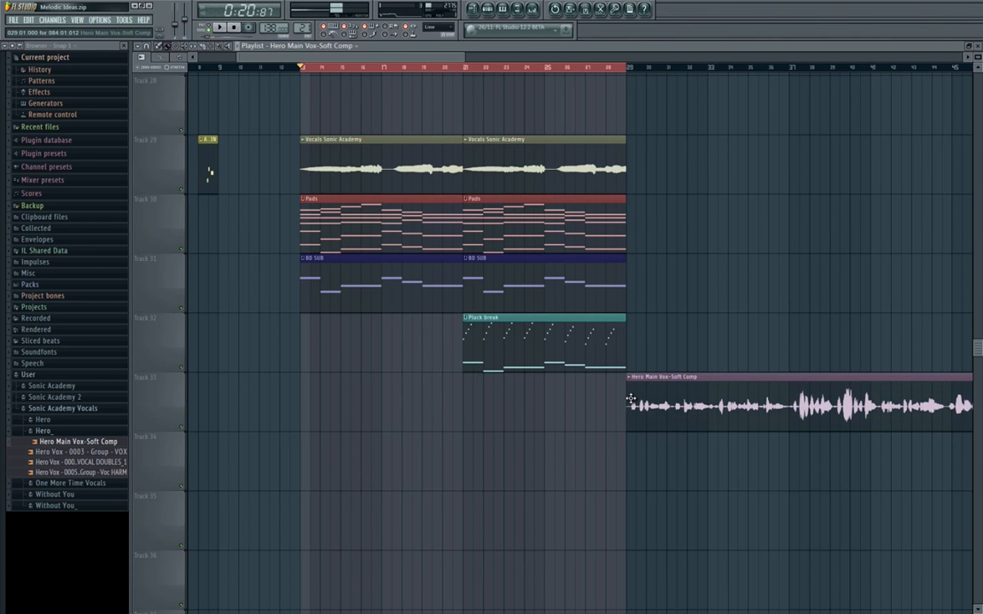
click(237, 28)
drag(592, 331, 263, 307)
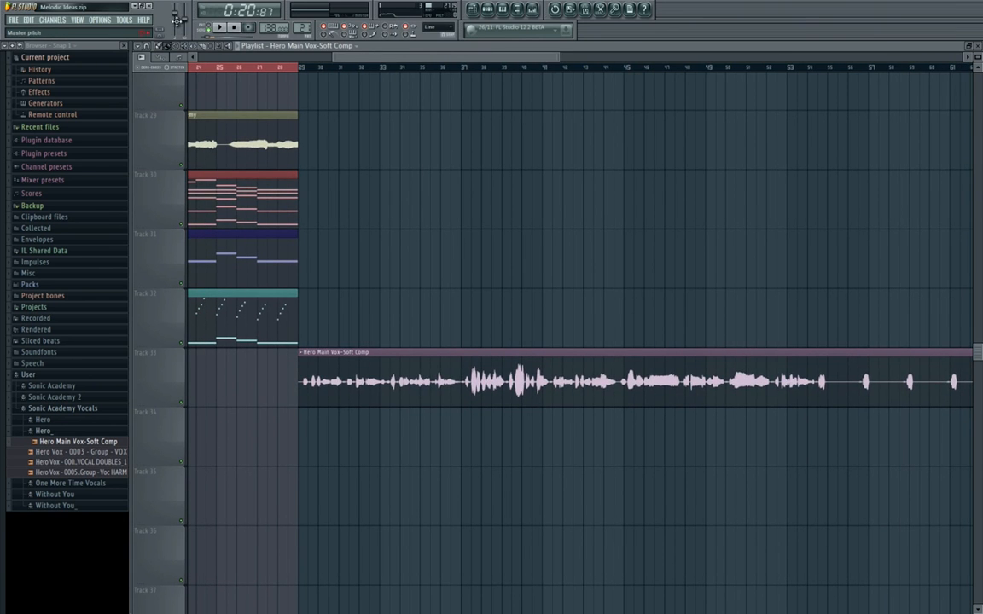
scroll(277, 300, up, 10)
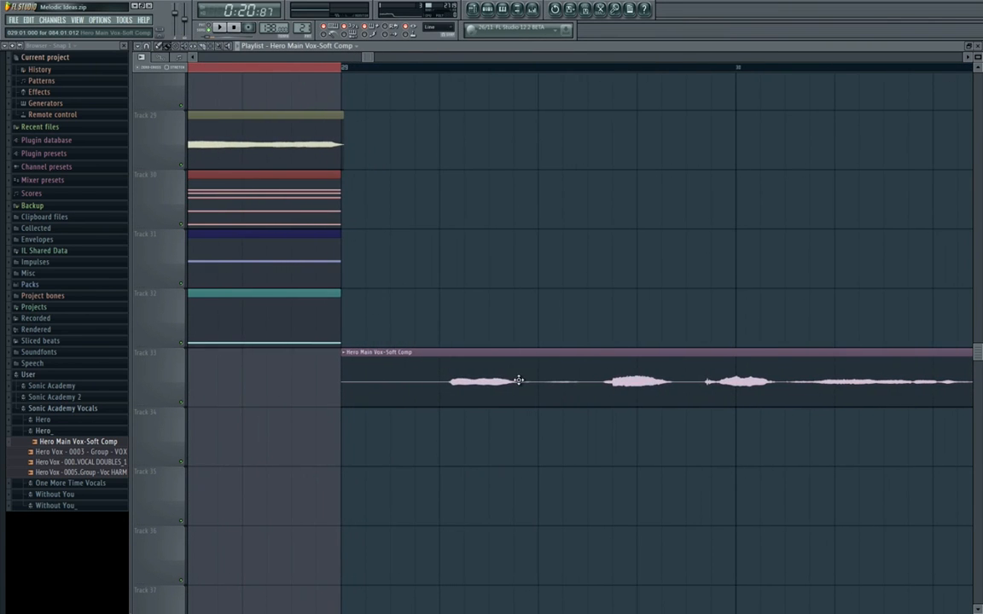
drag(518, 380, 485, 362)
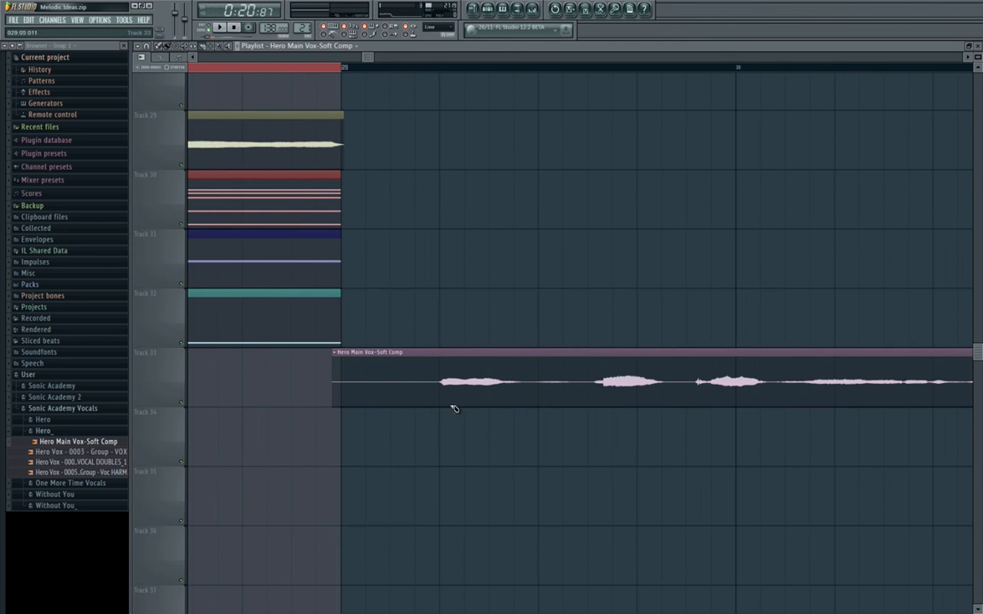
drag(445, 378, 437, 428)
Clear the time selection and audition the Hero vocal from about bar 37.
scroll(438, 427, down, 12)
ctrl+click(483, 70)
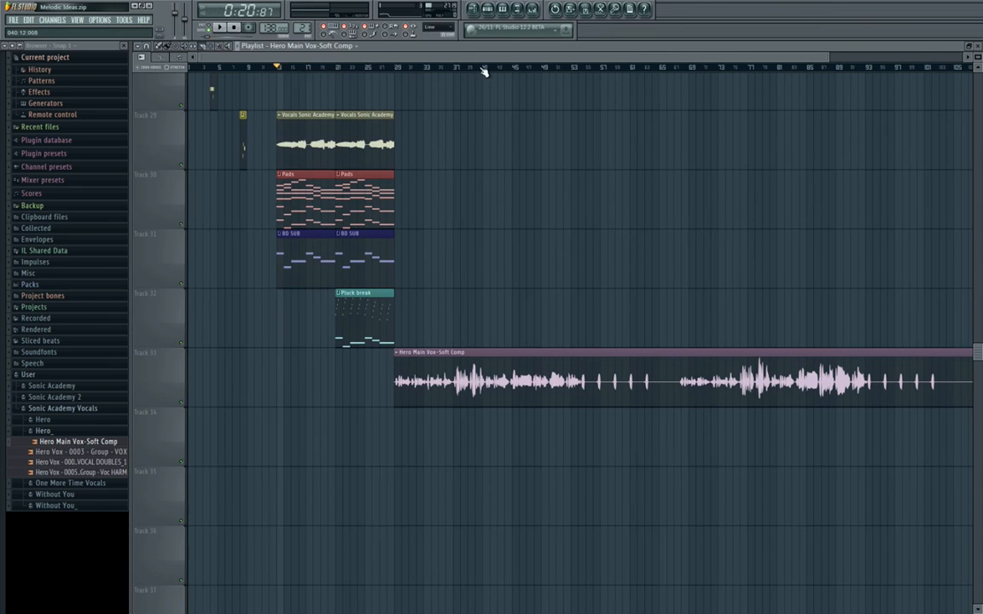
click(453, 67)
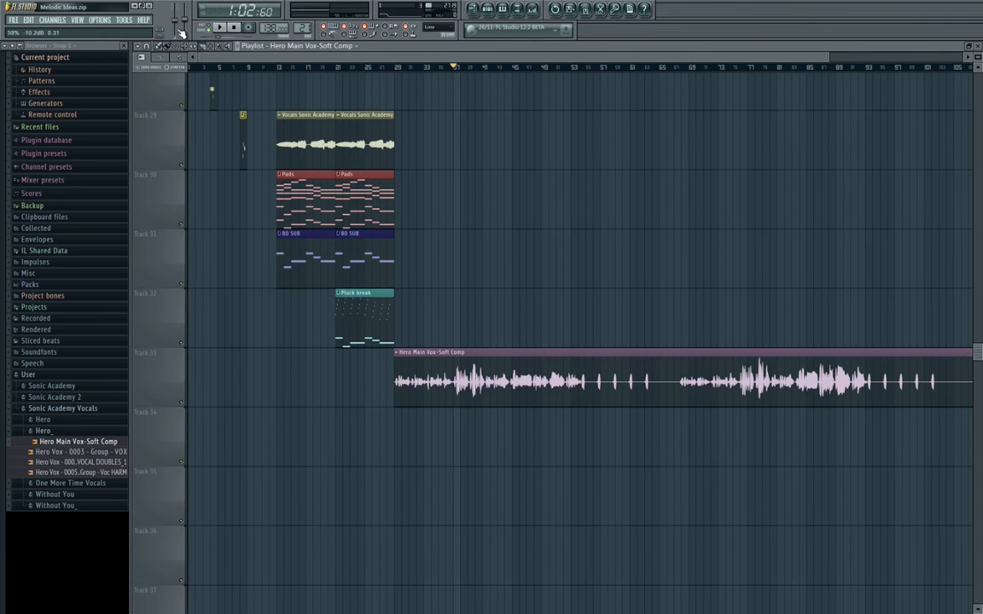
key(space)
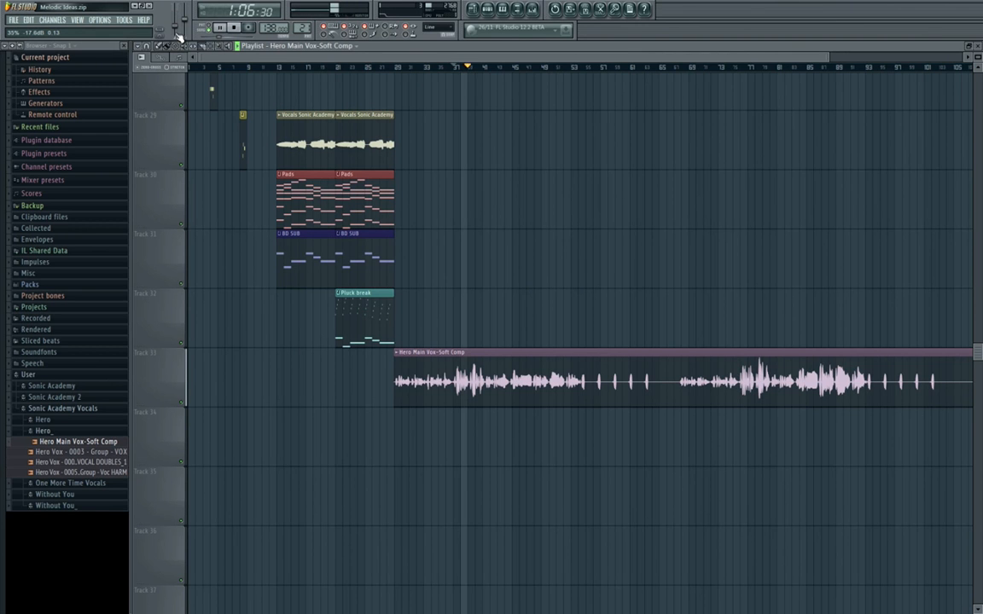
key(space)
Audition the opening words of the Hero vocal within bar 29 from several start points.
scroll(392, 304, up, 6)
drag(478, 295, 424, 214)
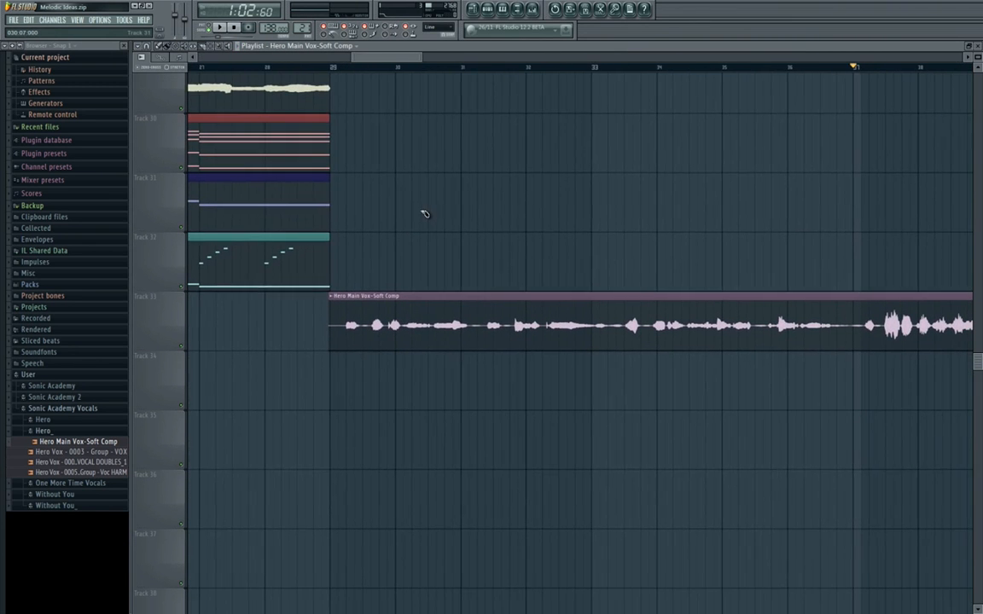
scroll(358, 321, up, 5)
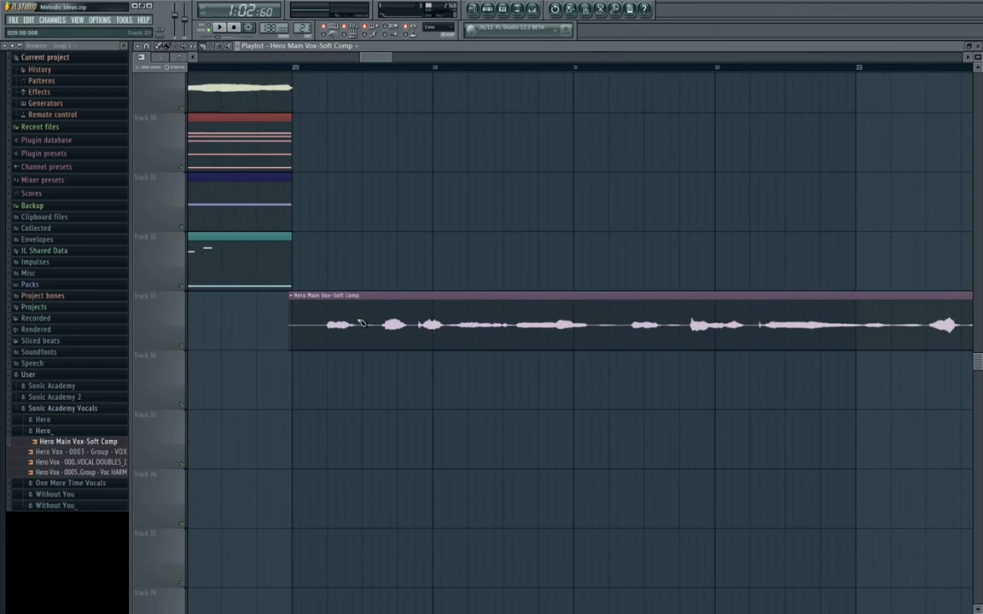
scroll(462, 328, up, 2)
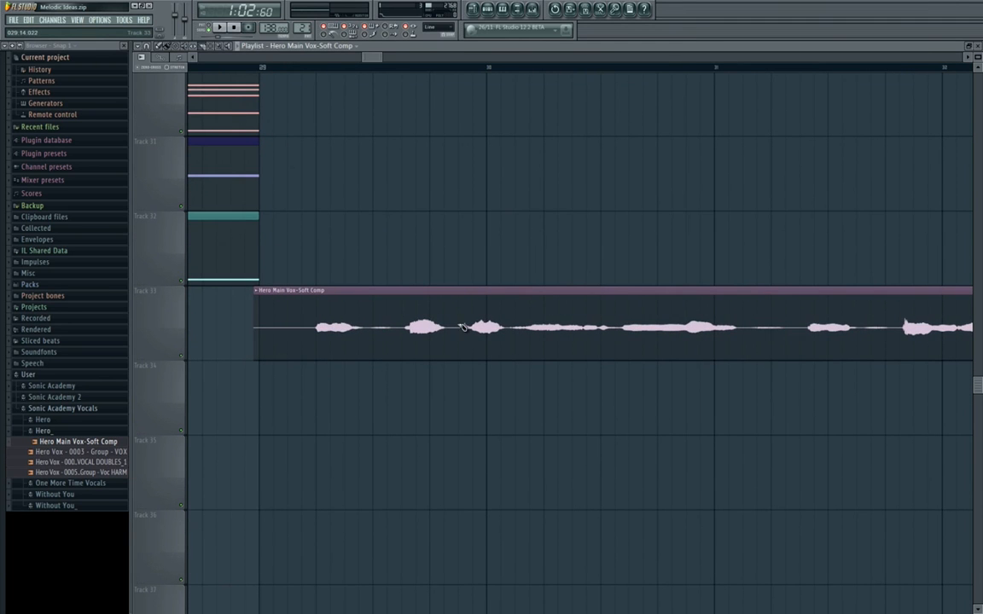
click(317, 68)
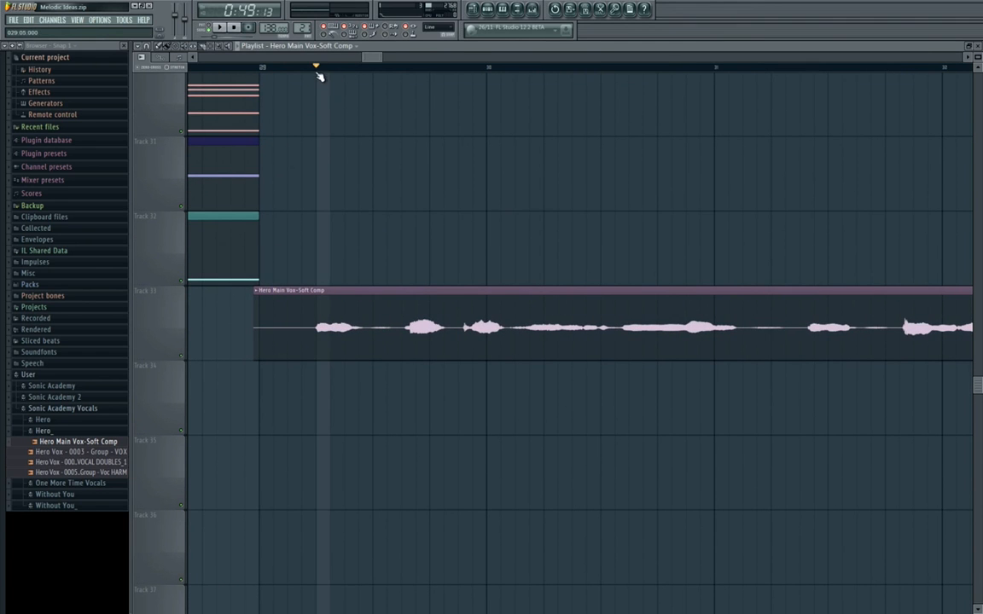
click(403, 67)
click(468, 73)
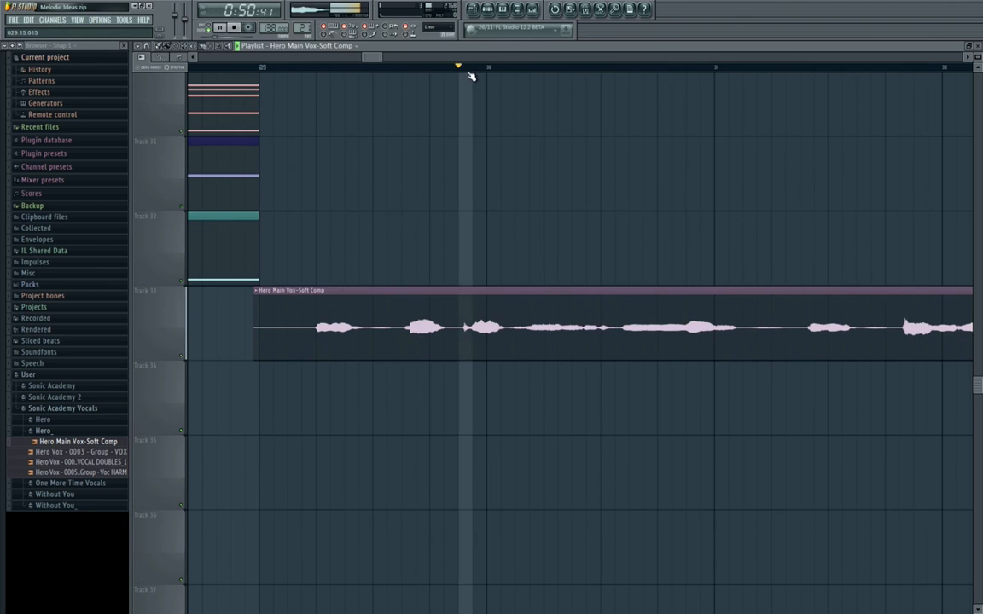
Slice the Hero Main Vox-Soft Comp clip before and after its first word and delete the silent piece at its start.
scroll(303, 312, up, 1)
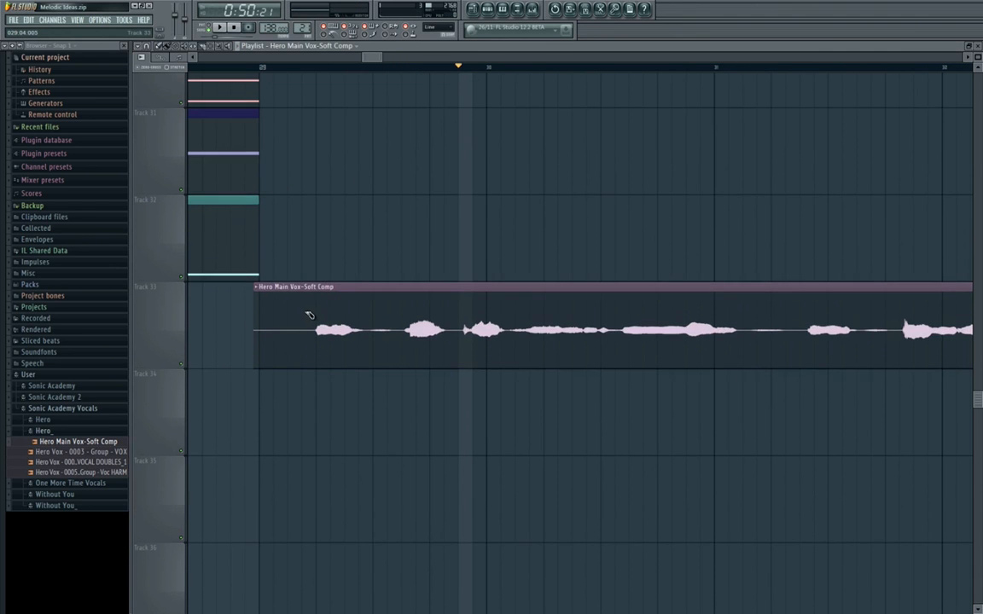
scroll(304, 313, up, 2)
drag(330, 274, 330, 385)
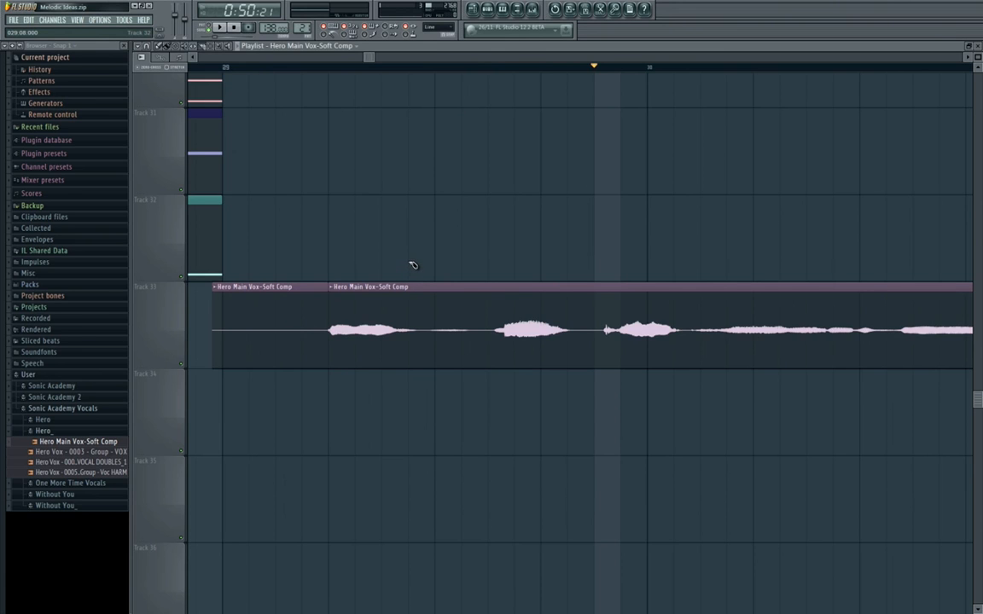
drag(409, 260, 414, 206)
drag(412, 283, 414, 391)
right_click(286, 320)
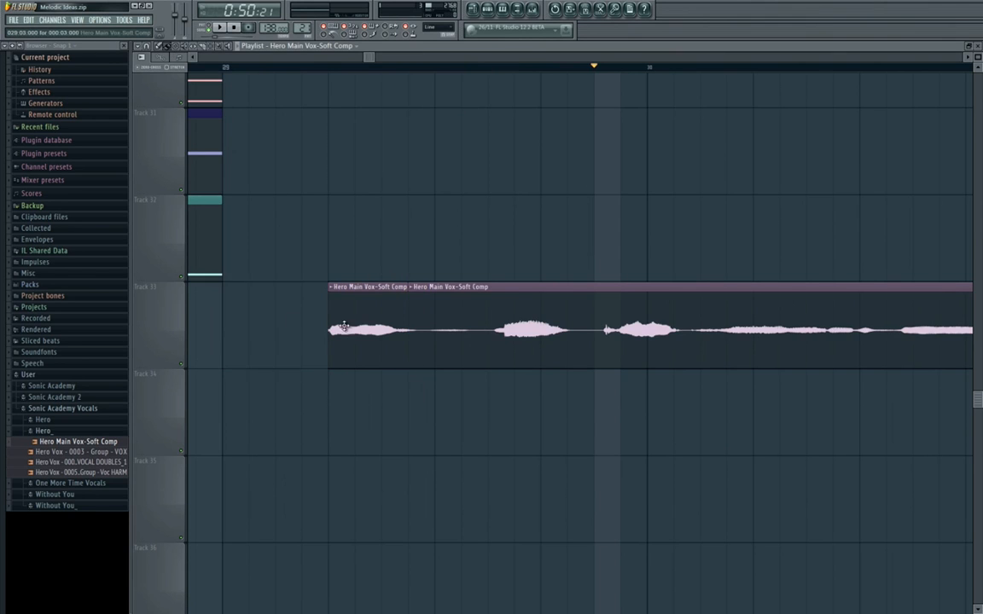
Delete the rest of the vocal after the first word and make the remaining Hero Main Vox-Soft Comp slice on Track 33 unique.
right_click(440, 326)
click(334, 288)
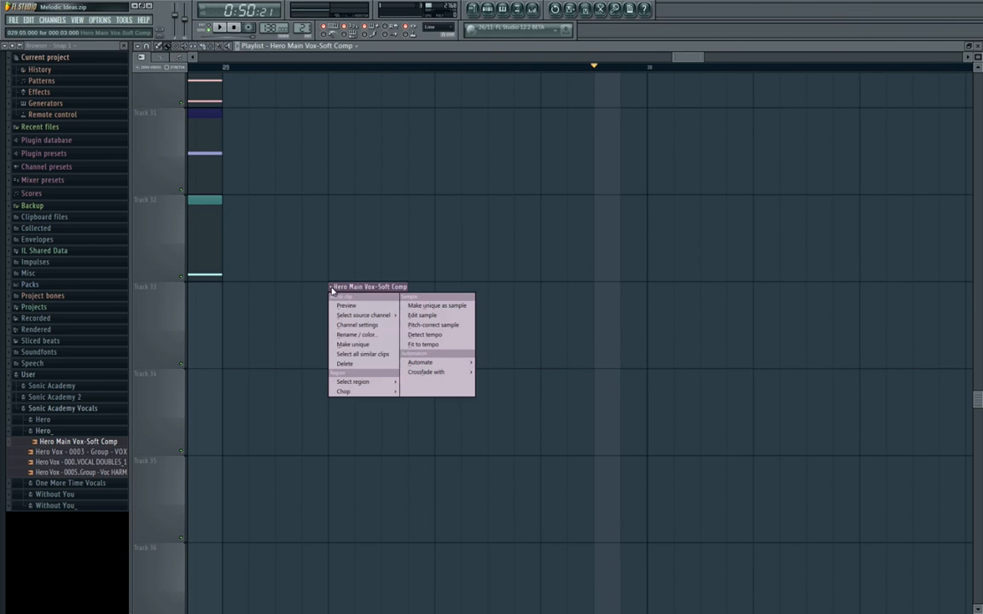
click(372, 340)
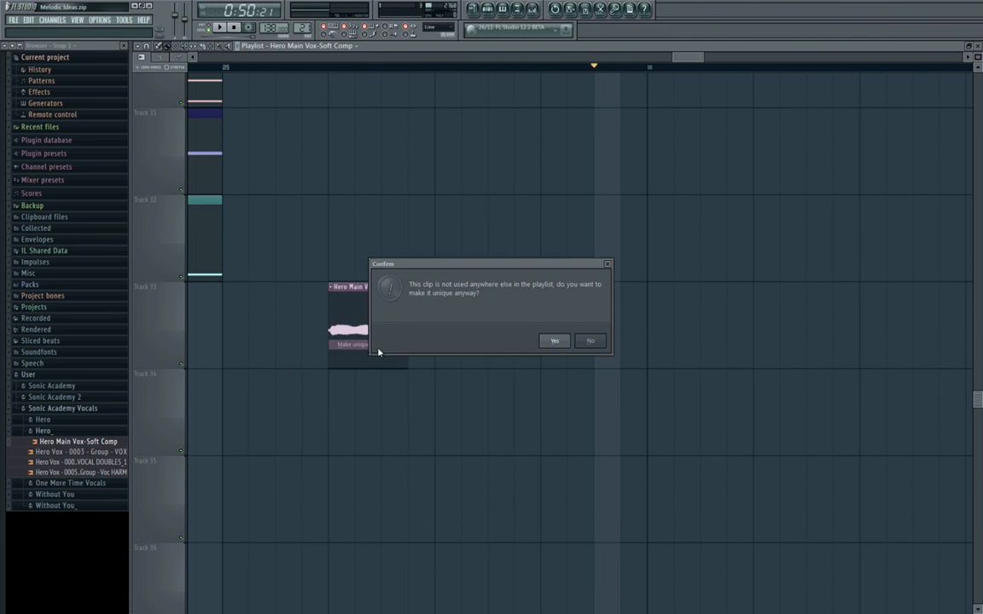
click(553, 343)
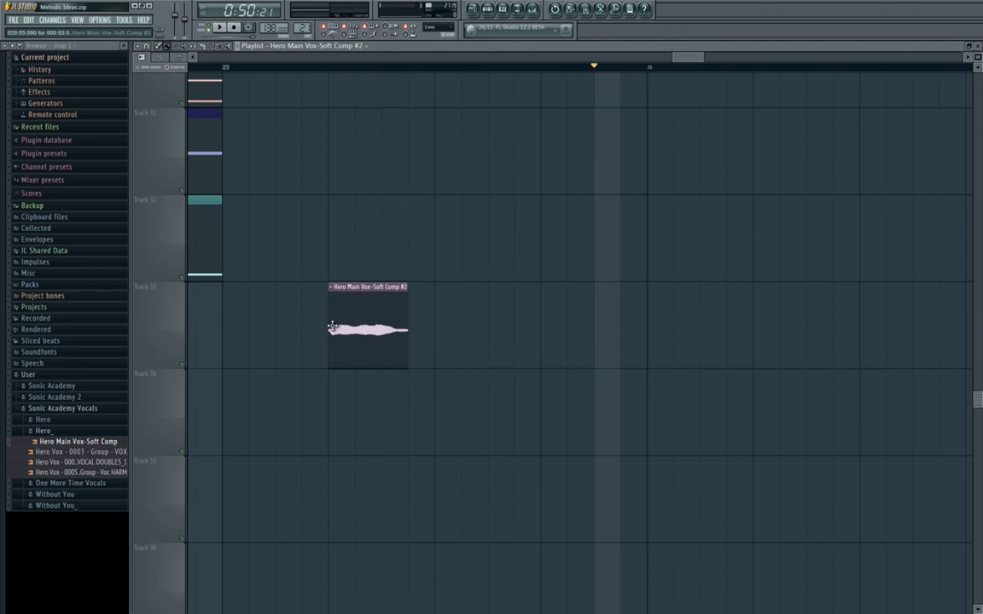
Delete the original Hero Main Vox-Soft Comp audio clip channel, keeping only the #2 copy used by the slice.
click(488, 10)
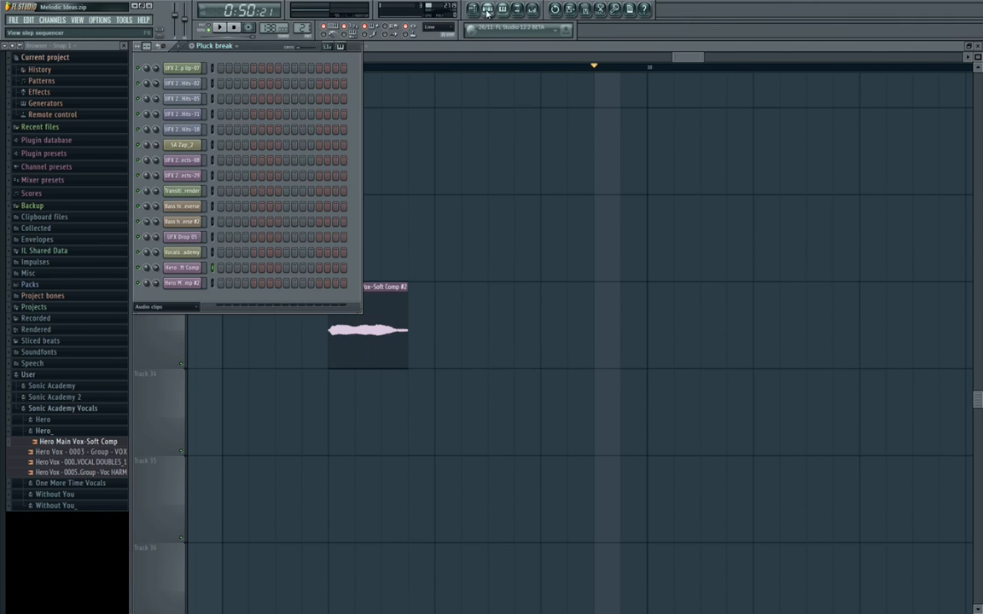
click(191, 286)
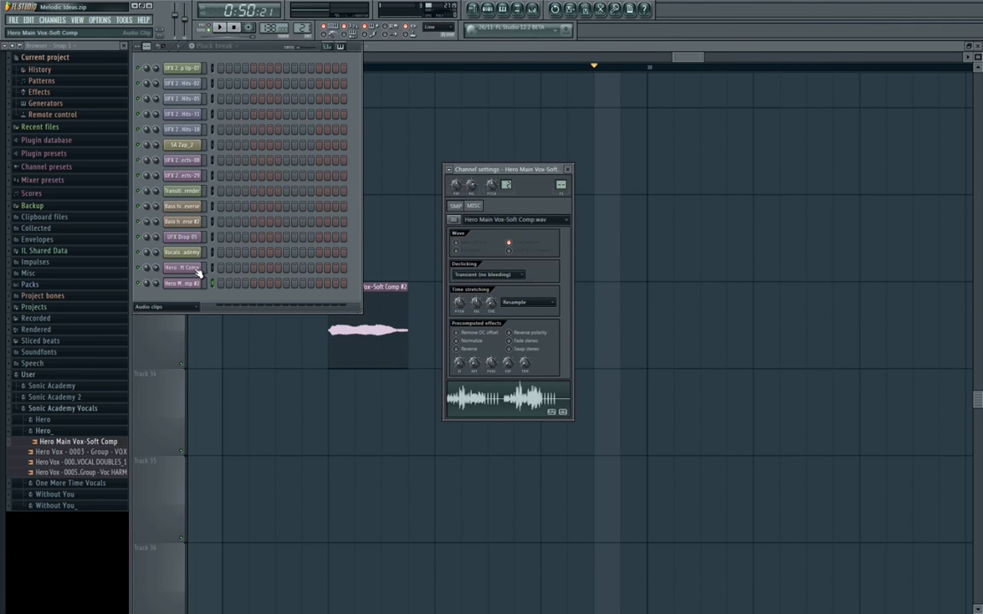
click(417, 248)
scroll(445, 247, down, 5)
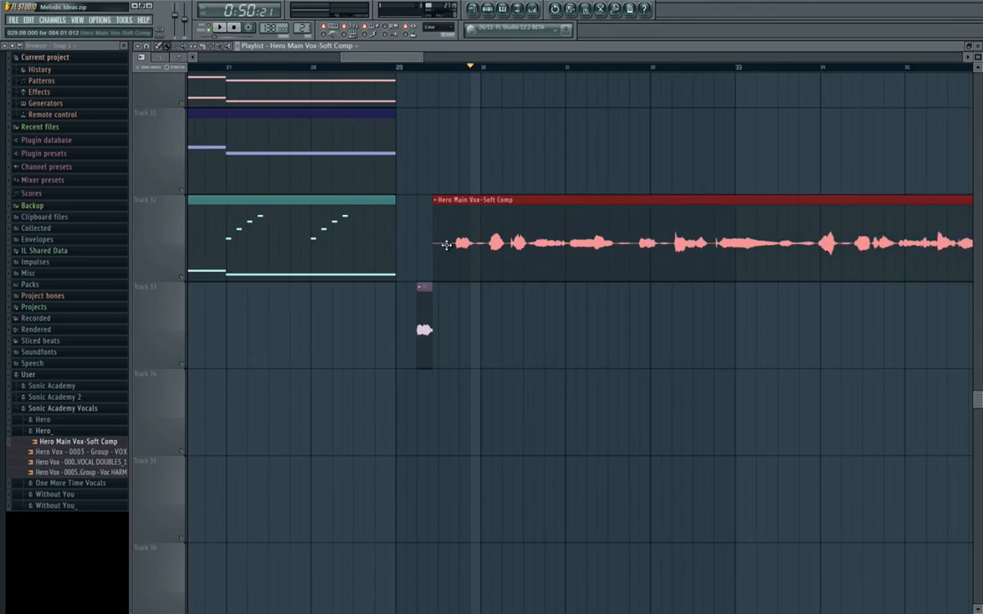
click(501, 9)
right_click(198, 266)
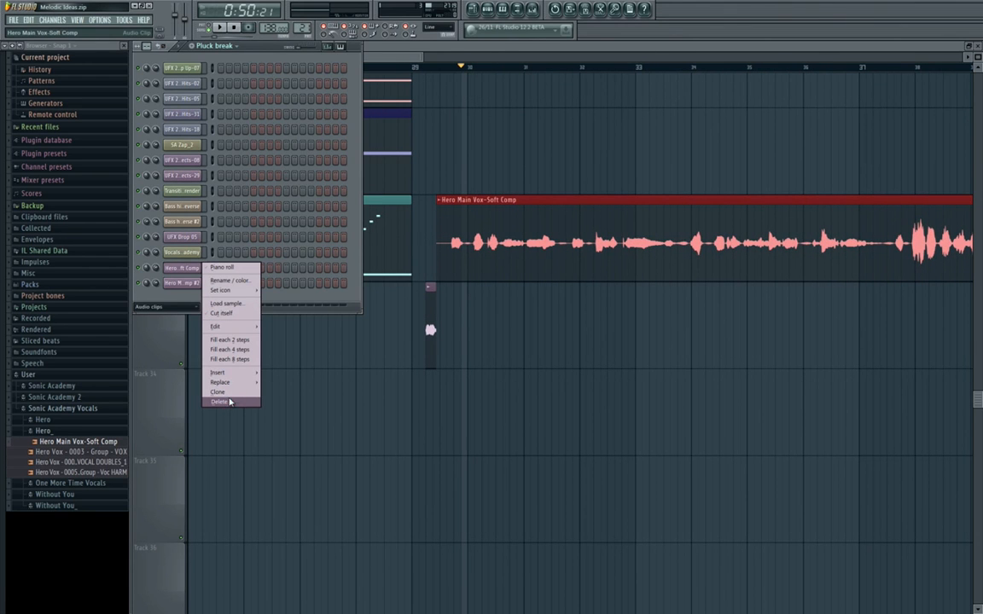
click(229, 402)
key(Return)
click(489, 281)
Inspect the vocal slice's channel settings and its waveform options.
scroll(459, 322, down, 3)
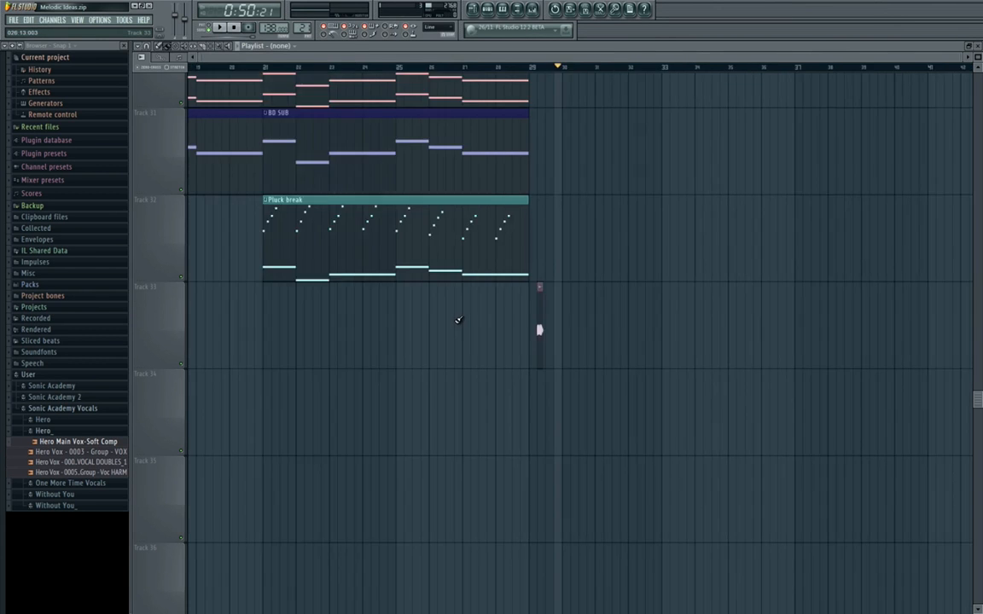
scroll(750, 297, down, 3)
scroll(735, 295, down, 2)
scroll(720, 295, up, 5)
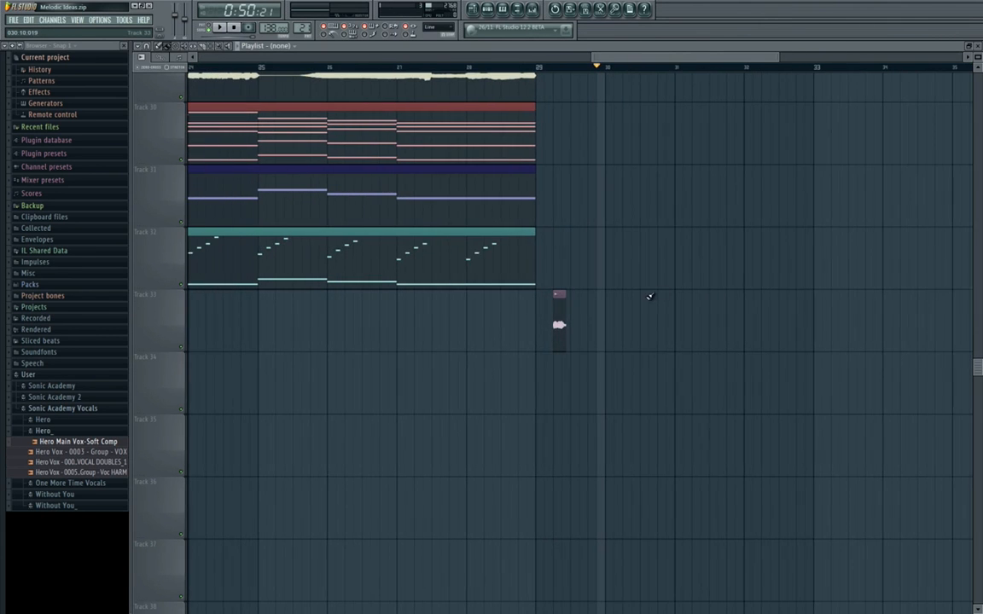
double_click(557, 312)
right_click(508, 398)
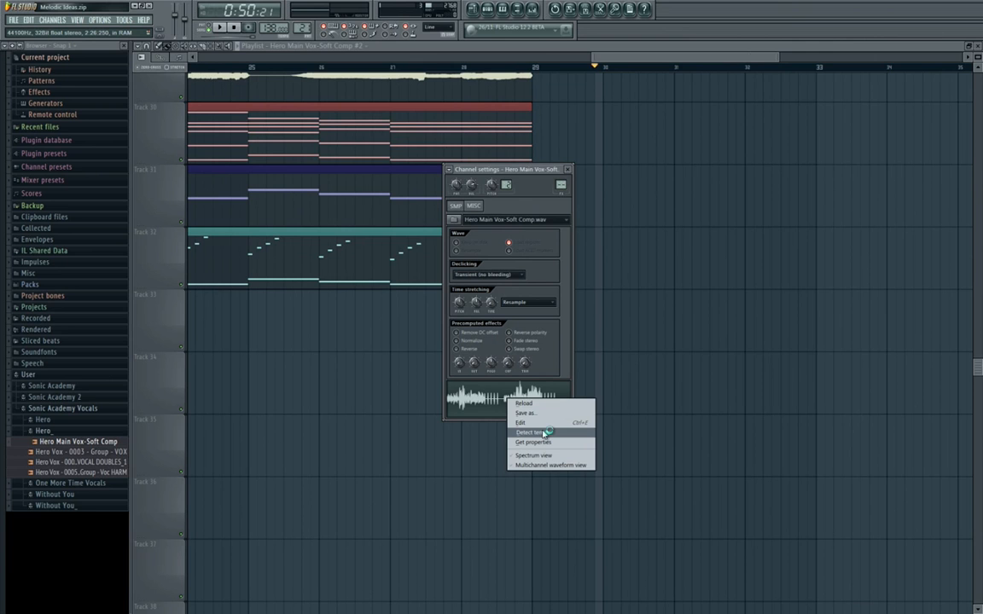
click(646, 301)
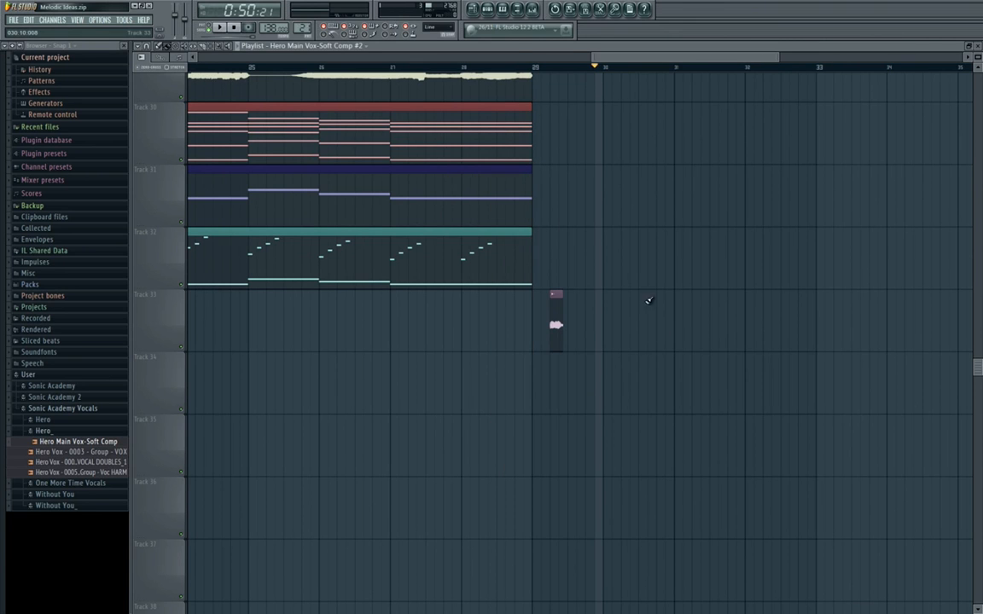
Show the Unsorted channels and create a new pattern named Vox hit.
click(489, 10)
click(181, 292)
click(171, 333)
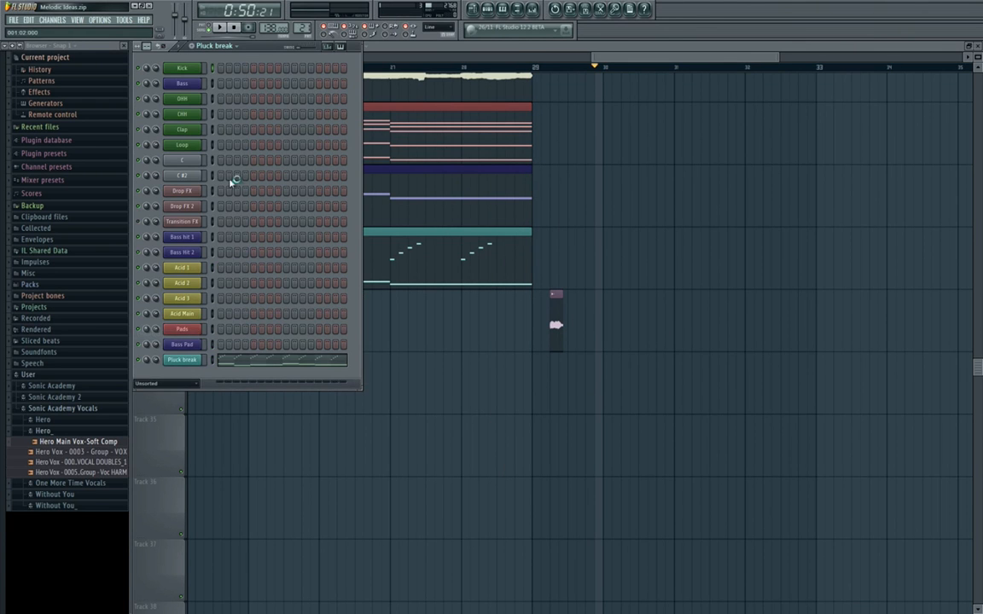
click(355, 46)
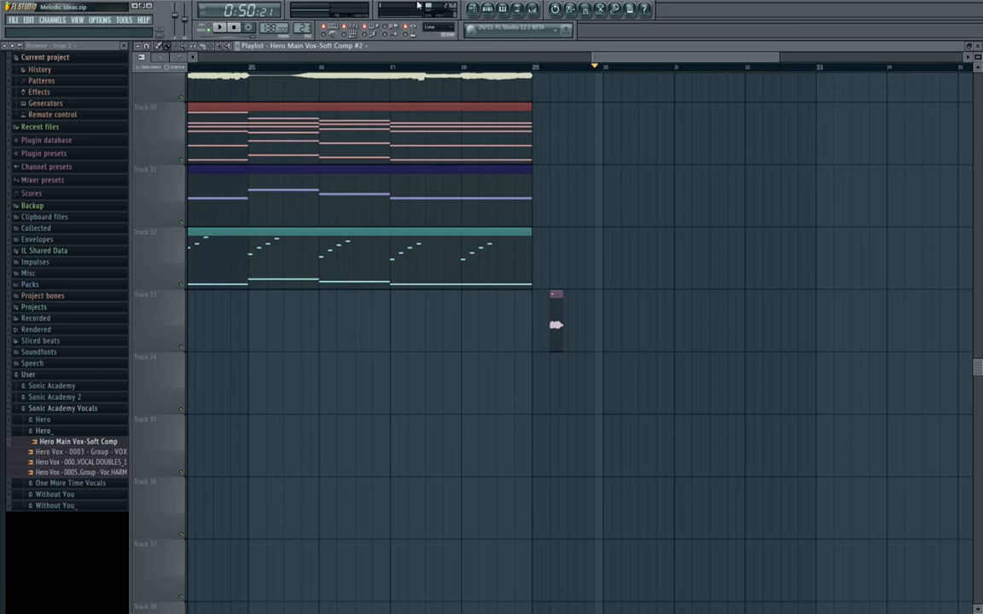
click(489, 10)
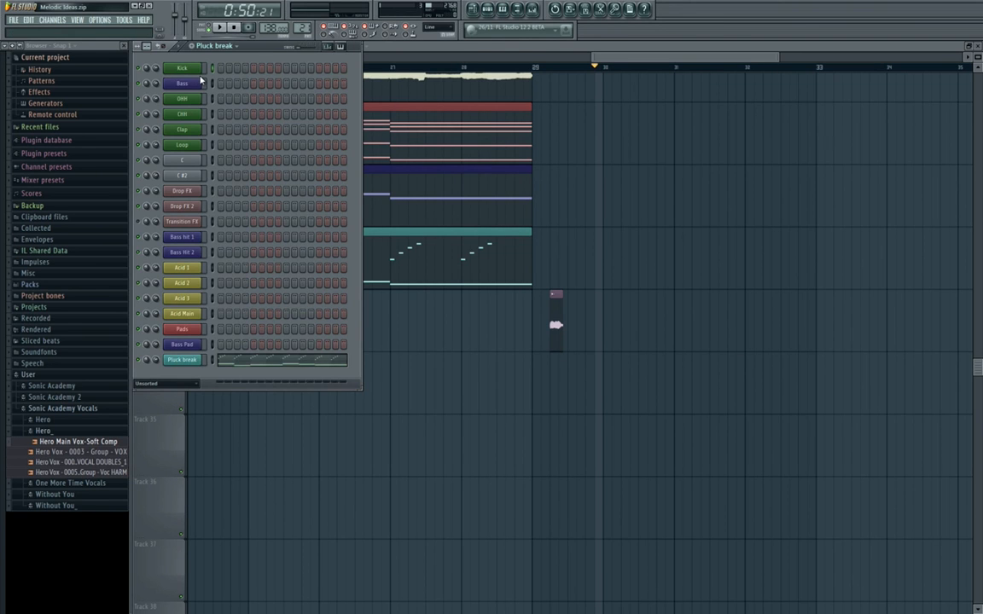
click(192, 45)
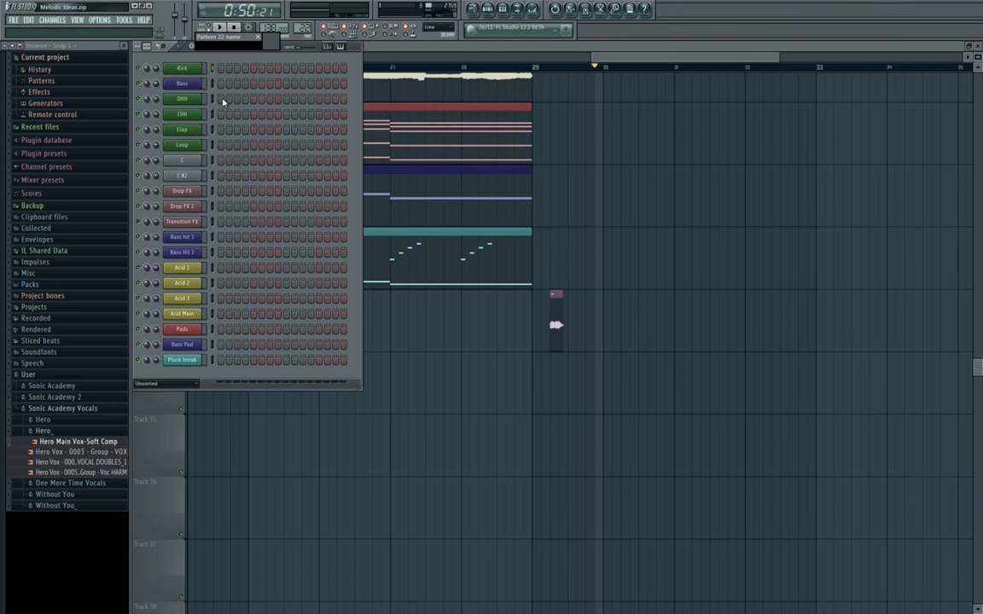
text(Vox hit)
key(Return)
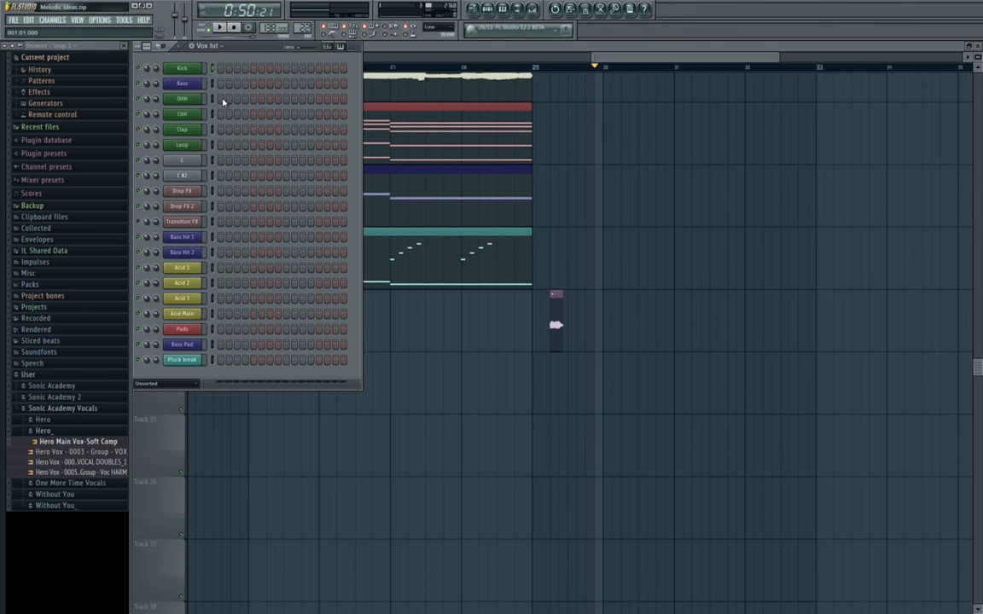
Add an empty Sampler channel to the Unsorted channels.
click(52, 20)
mouse_move(60, 29)
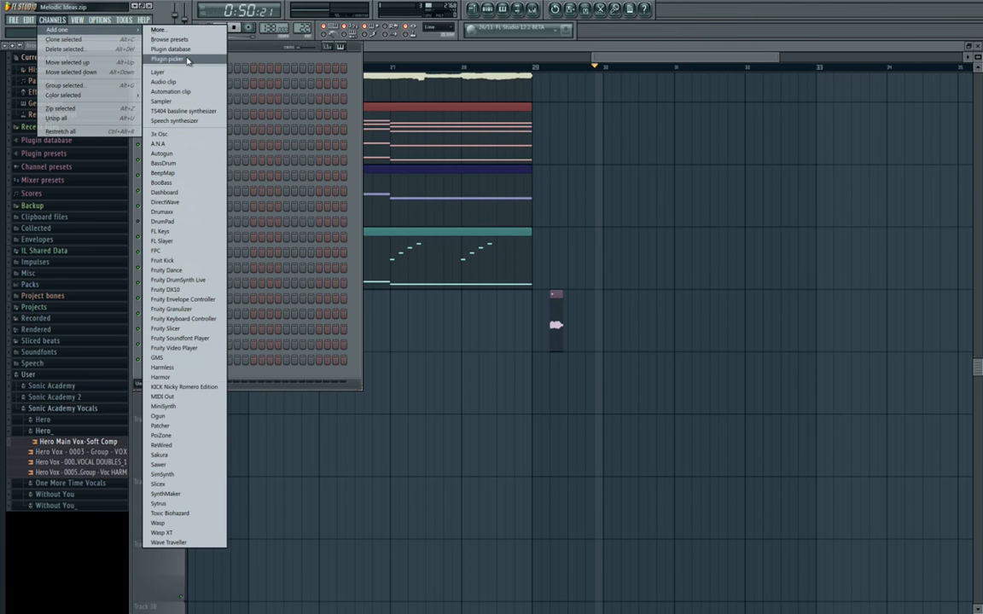
click(180, 101)
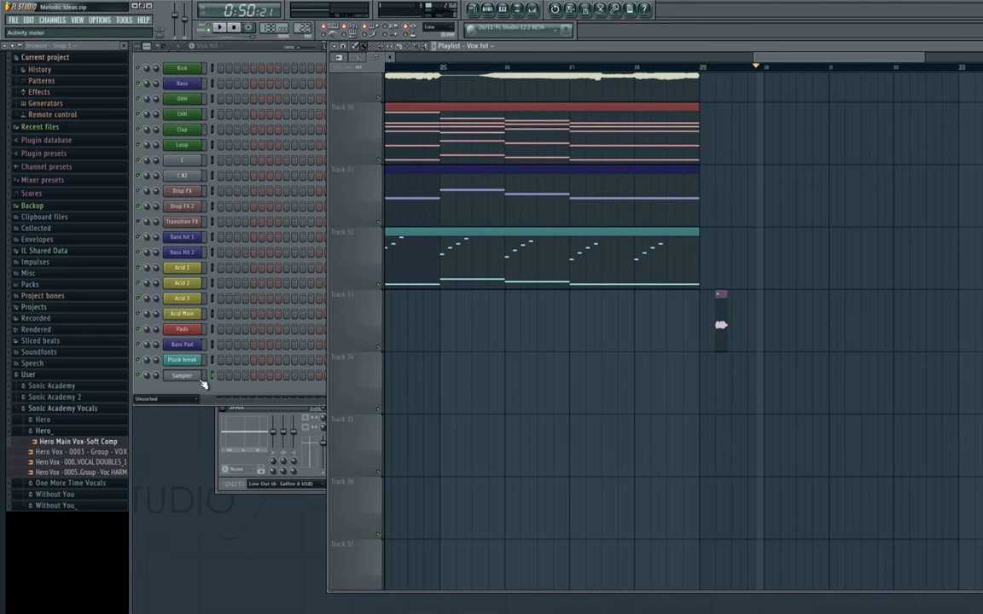
click(199, 378)
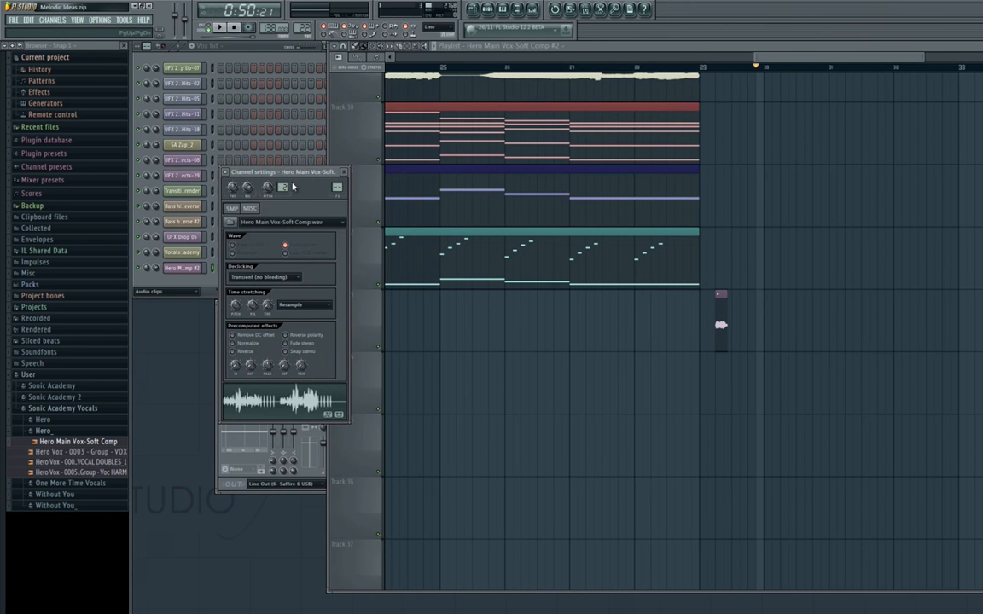
Load the sample from the Hero Main Vox-Soft Comp #2 clip into the new Sampler channel.
drag(290, 173, 401, 175)
click(167, 290)
click(149, 301)
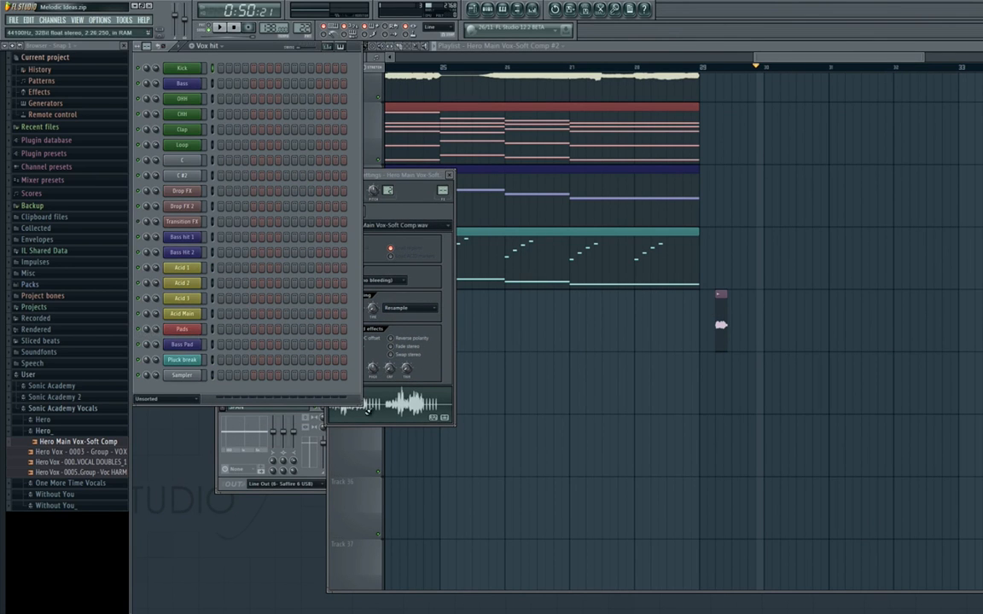
drag(375, 402, 183, 383)
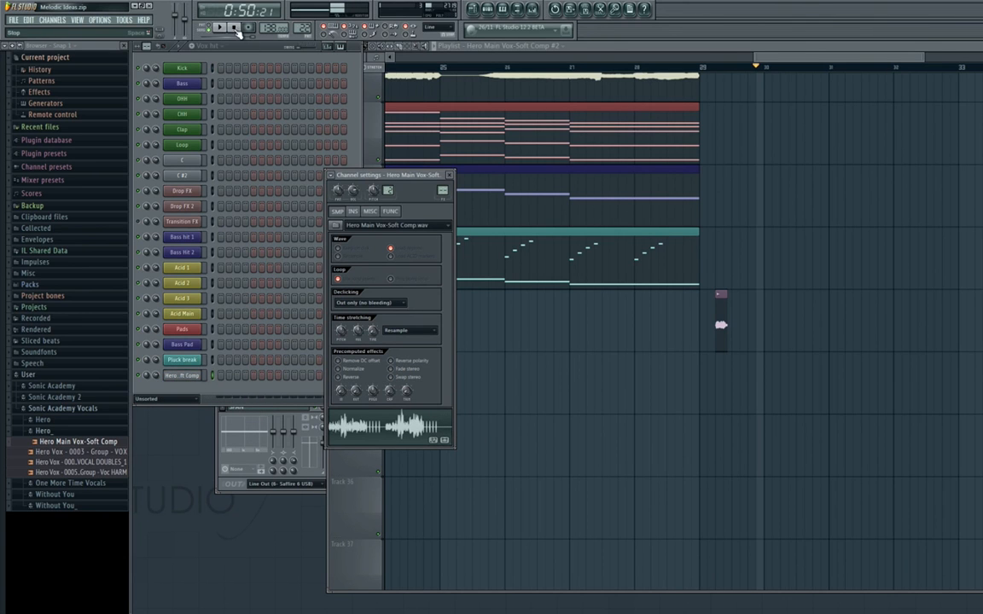
Place a hit on the first step of the Hero vocal Sampler channel and audition the Vox hit pattern.
click(221, 375)
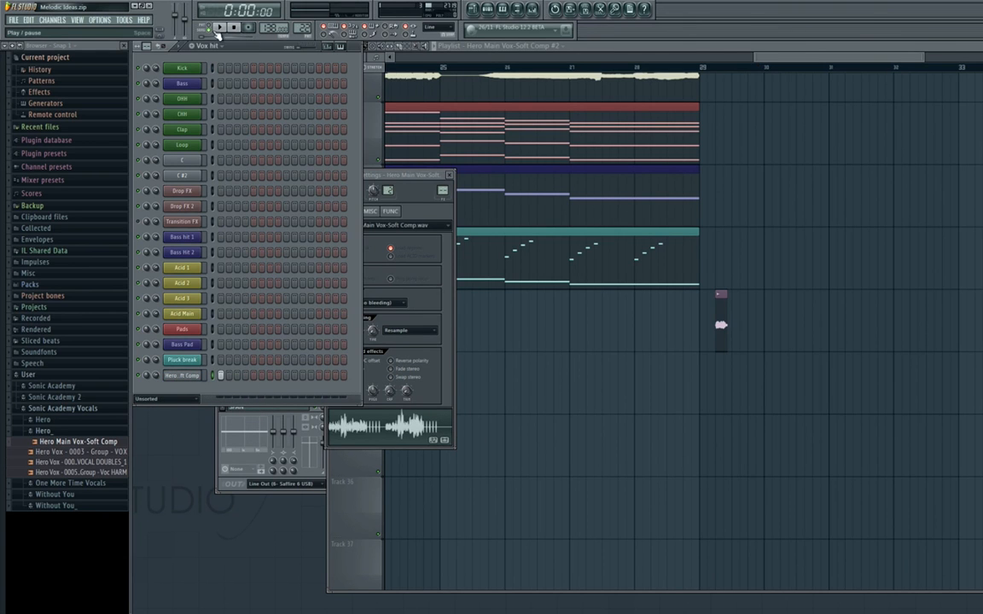
key(space)
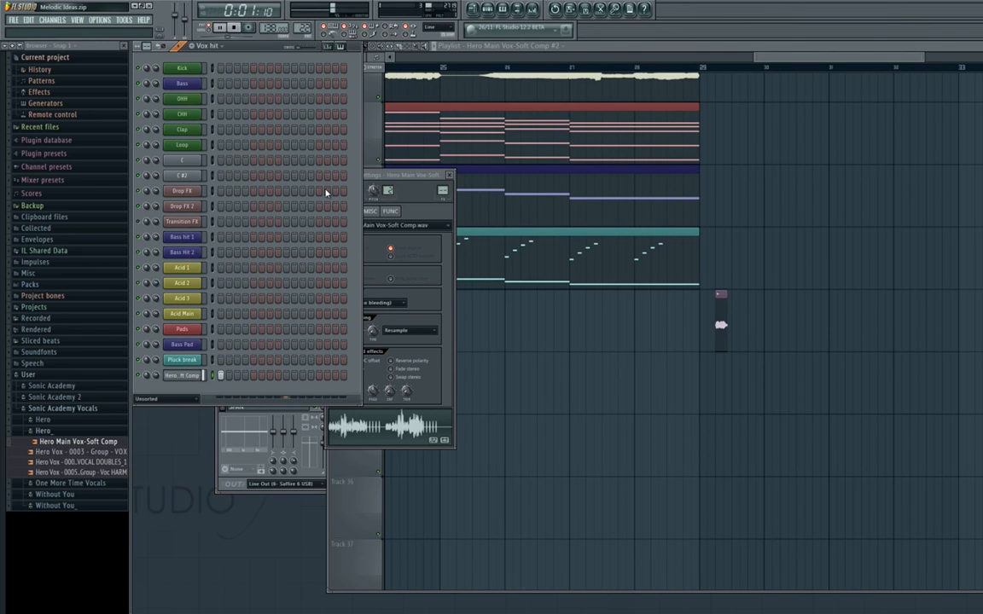
key(space)
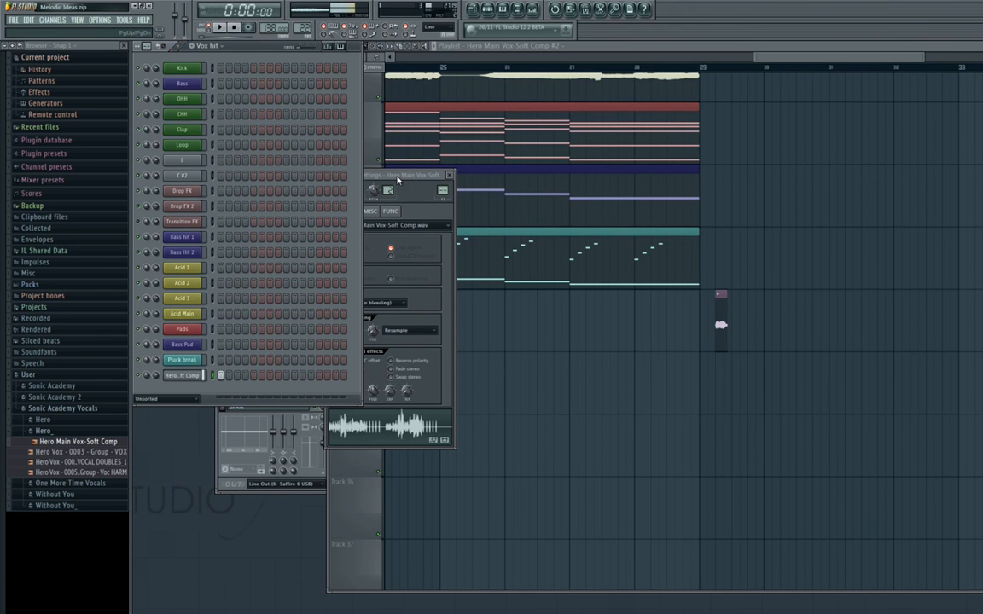
Move the Hero vocal slice on Track 33 to the last beat of bar 29 and set a time selection around it.
drag(397, 179, 510, 184)
drag(745, 374, 461, 355)
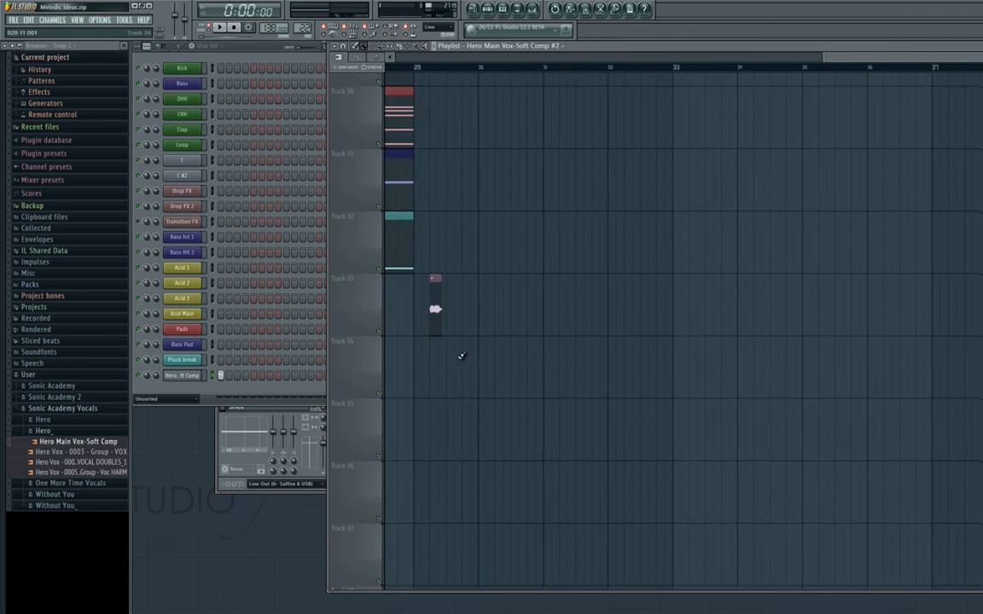
scroll(463, 354, up, 4)
drag(411, 334, 397, 308)
drag(471, 261, 566, 234)
mouse_move(498, 75)
mouse_down()
mouse_move(548, 73)
mouse_move(487, 73)
mouse_up()
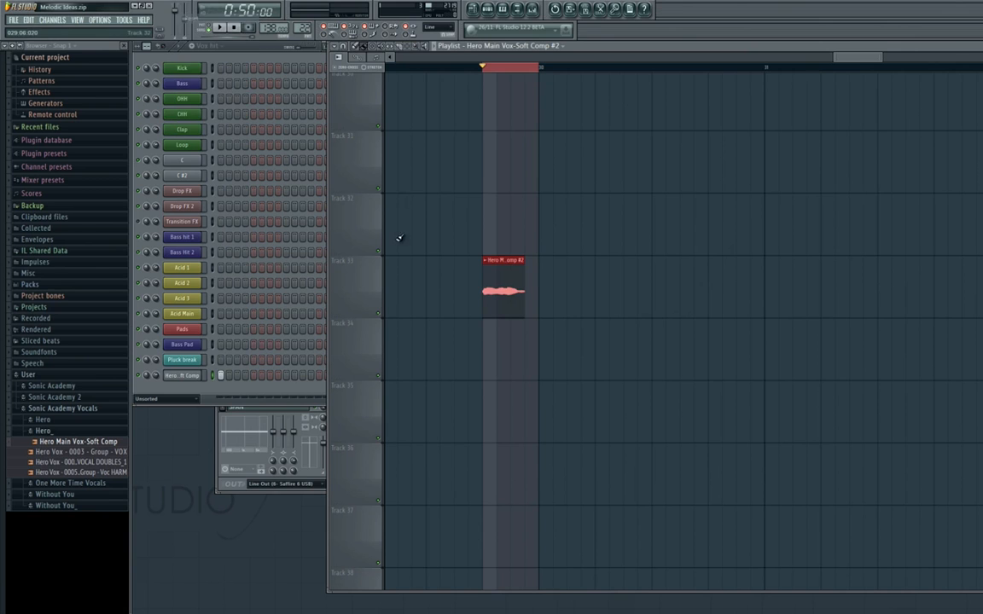
double_click(502, 290)
key(Escape)
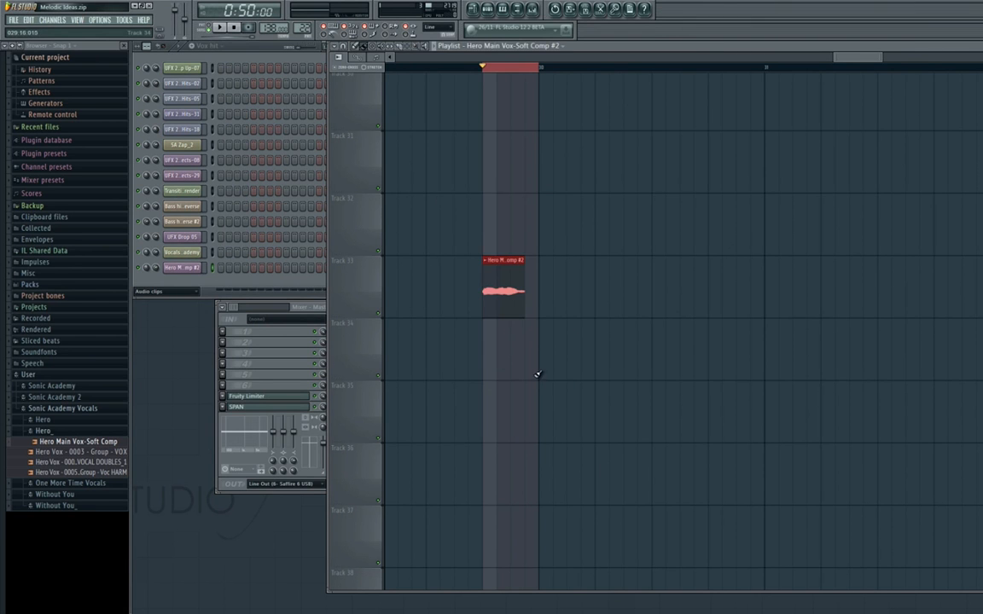
Export the selected vocal slice to the Desktop as a wave file named Vox hit.
click(14, 19)
mouse_move(51, 105)
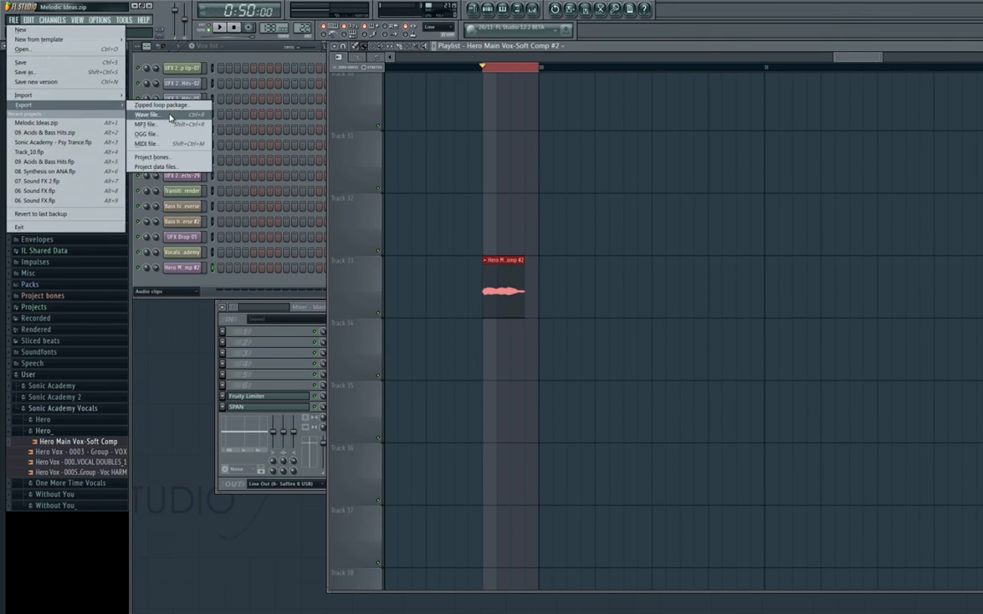
click(157, 106)
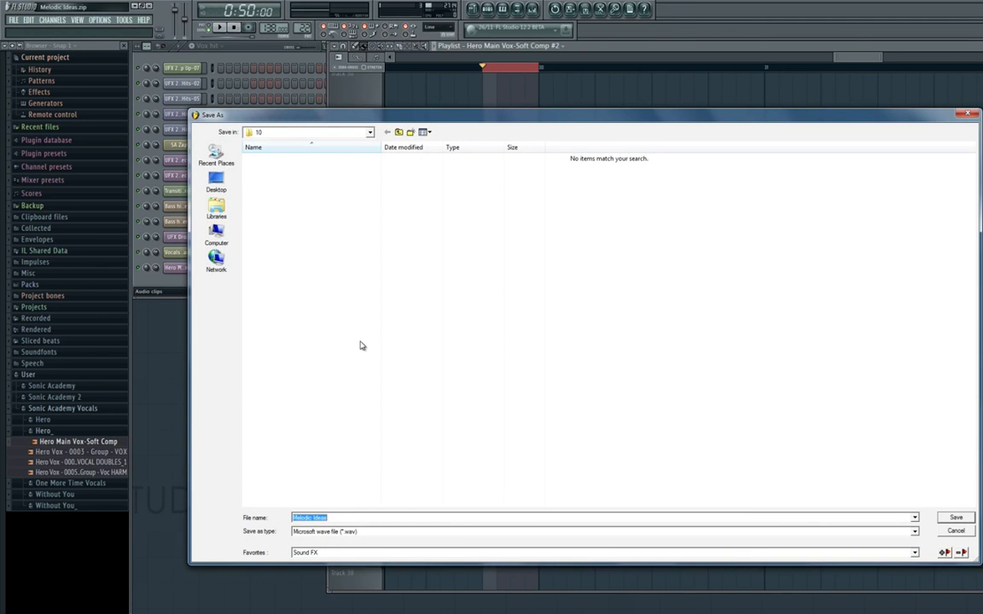
click(217, 184)
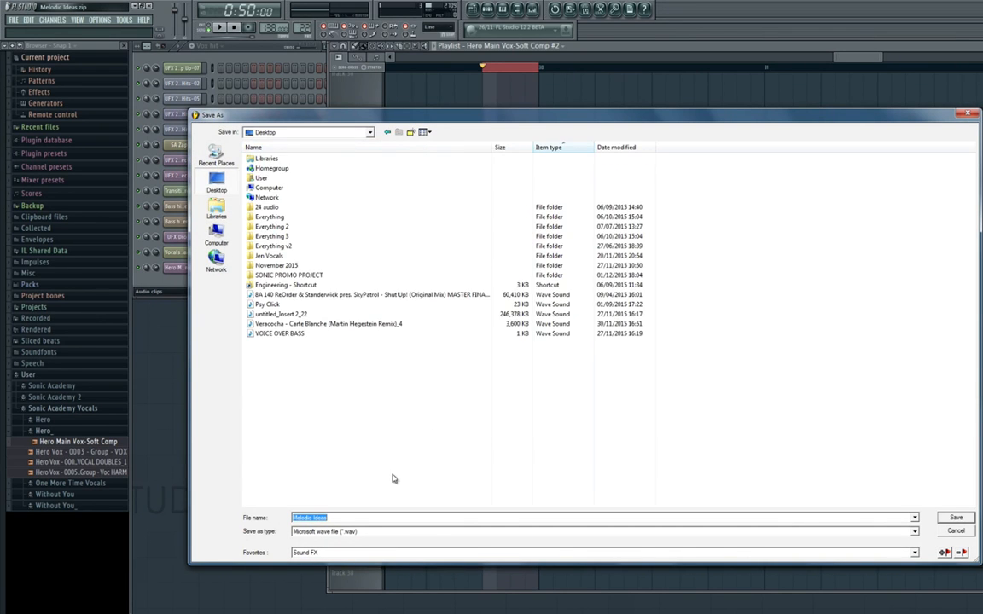
text(Vox hit)
key(Return)
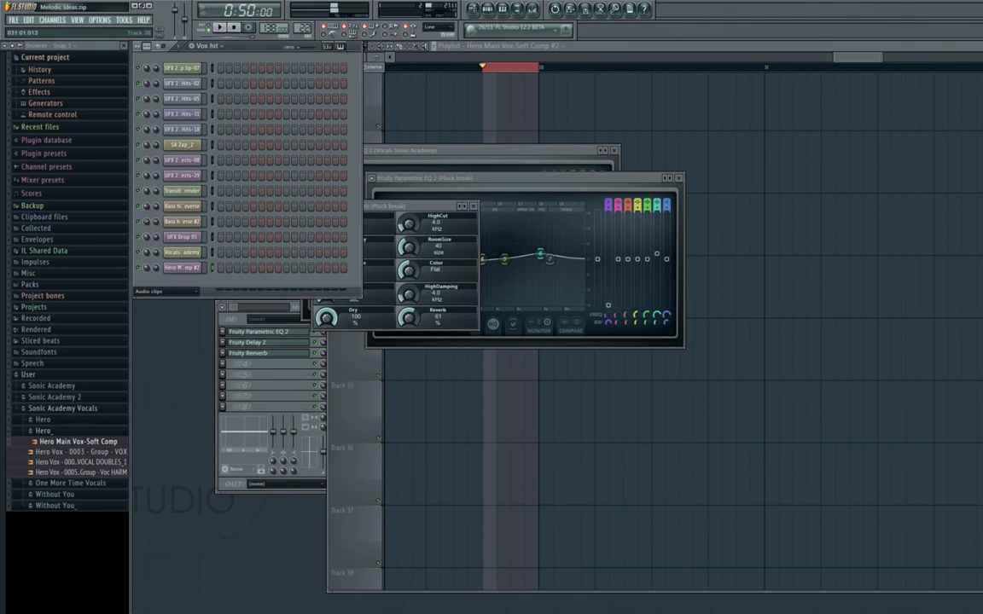
Collapse the Sonic Academy Vocals folder and delete the Sampler channel holding the full Hero vocal from the Unsorted channels.
click(72, 408)
click(180, 292)
click(170, 333)
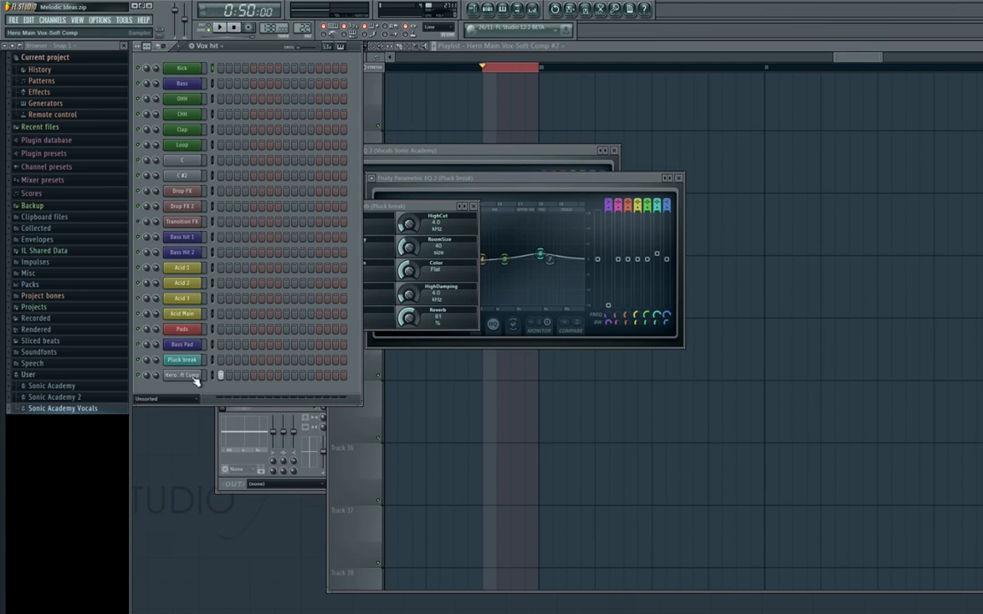
click(191, 375)
right_click(201, 376)
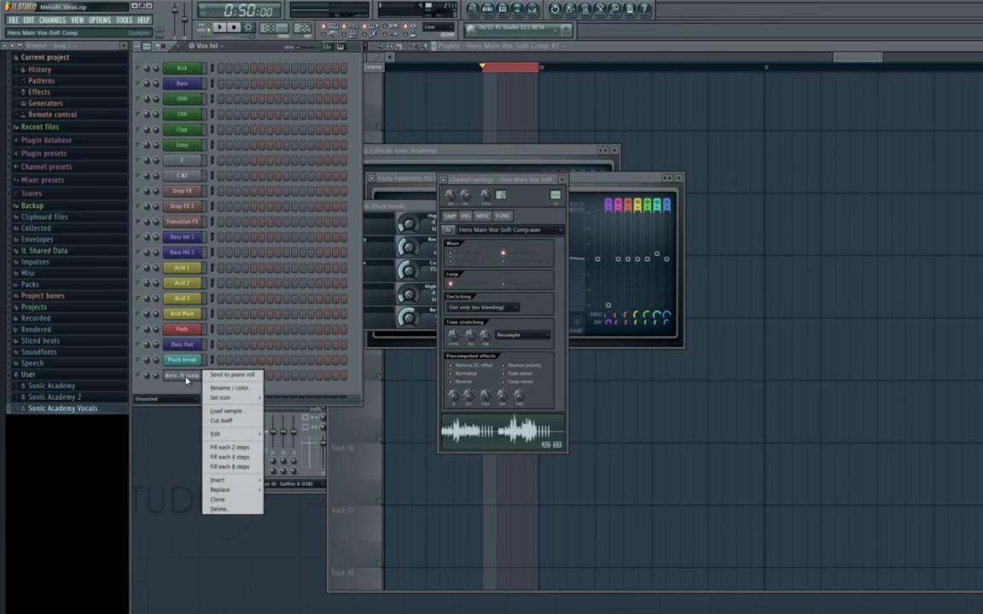
click(215, 500)
Add a new Automation clip channel.
click(55, 20)
mouse_move(59, 30)
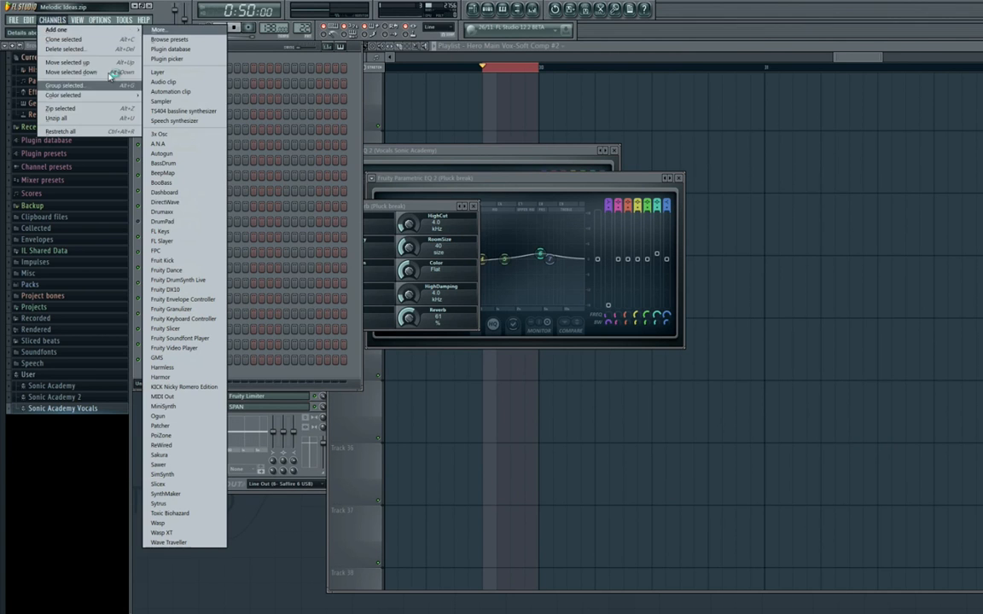
click(173, 91)
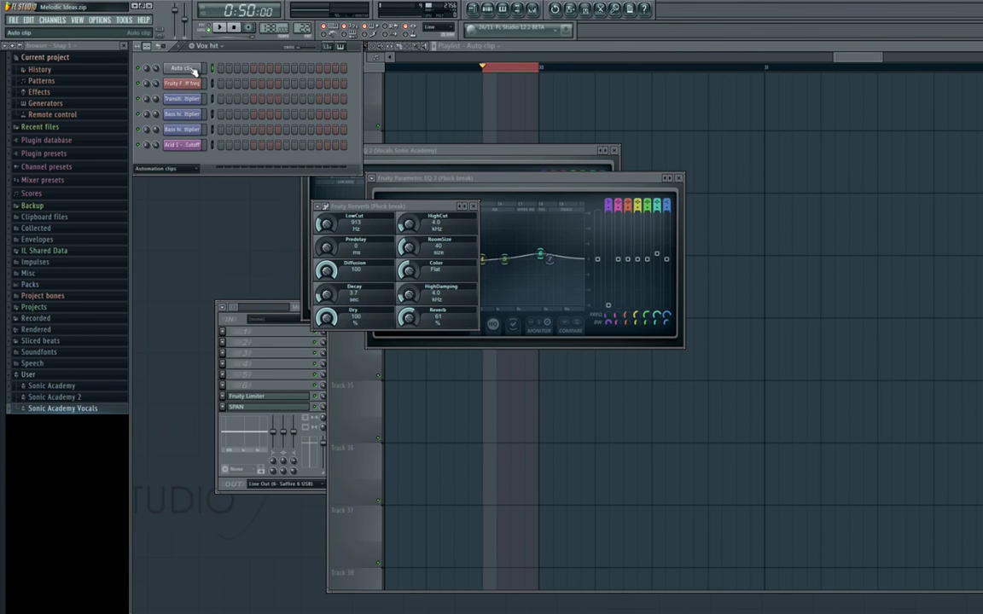
Move the Auto clip channel into the Unsorted channel group and open its channel settings.
click(60, 21)
click(125, 90)
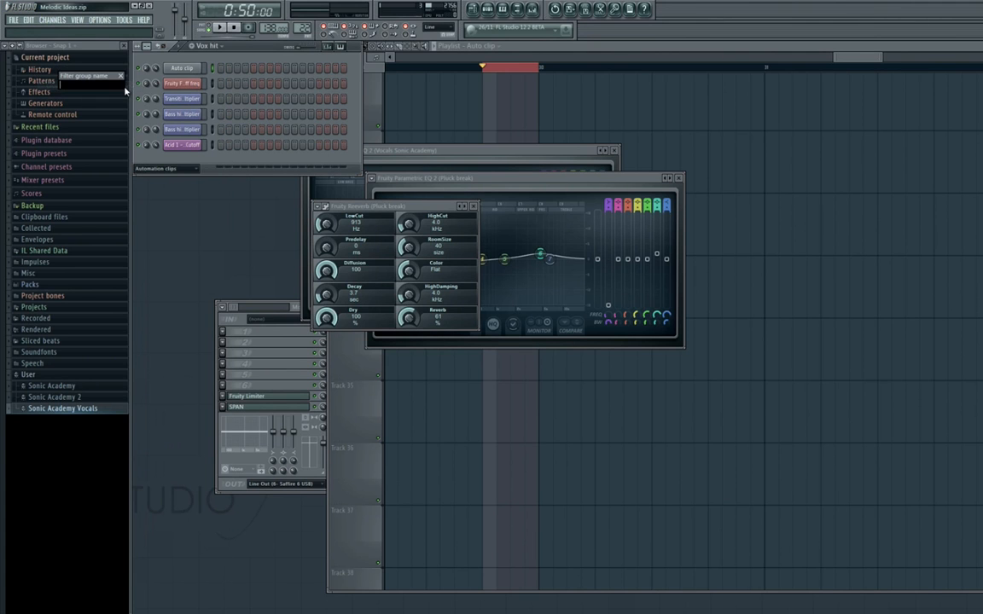
key(Return)
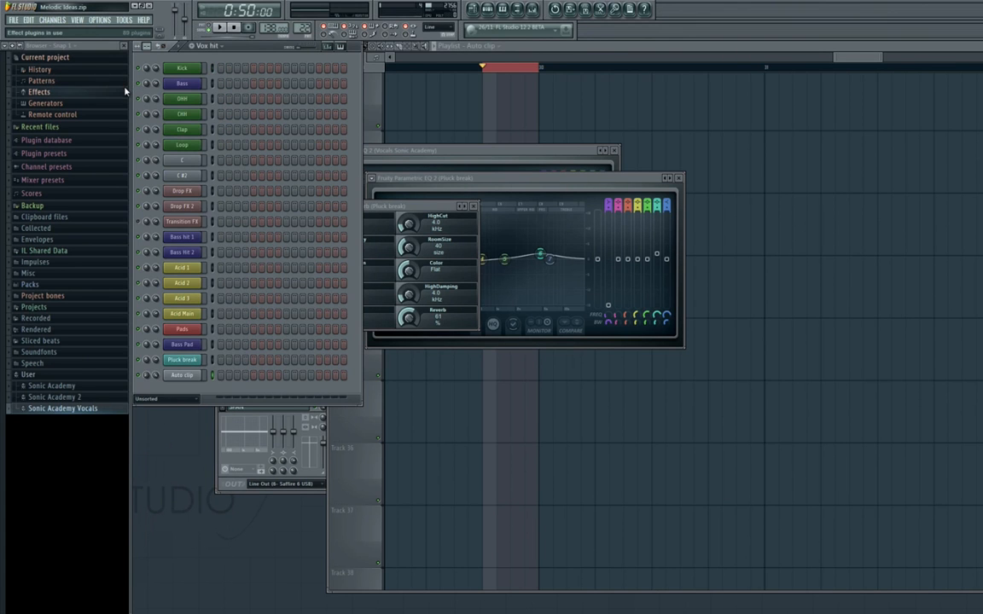
click(192, 378)
right_click(193, 381)
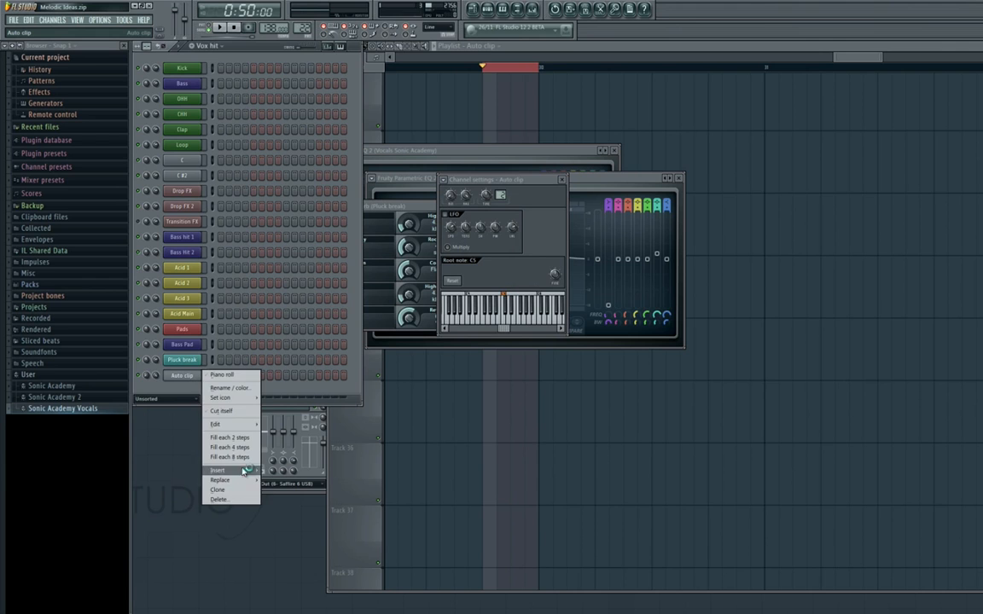
Add a new Sampler channel to the Unsorted group and load Vox hit.wav from the Desktop into it.
click(58, 19)
mouse_move(81, 88)
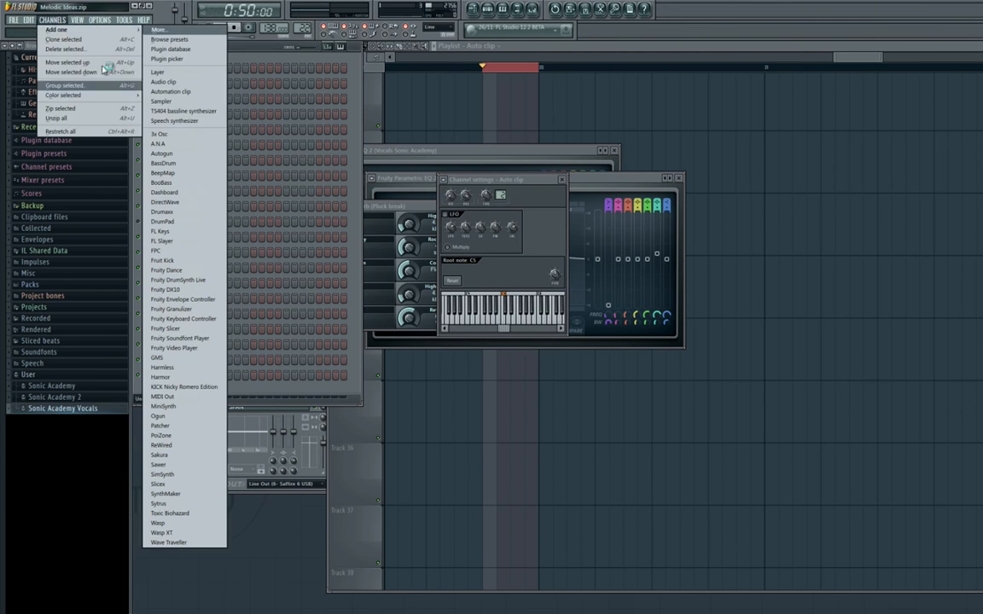
click(162, 101)
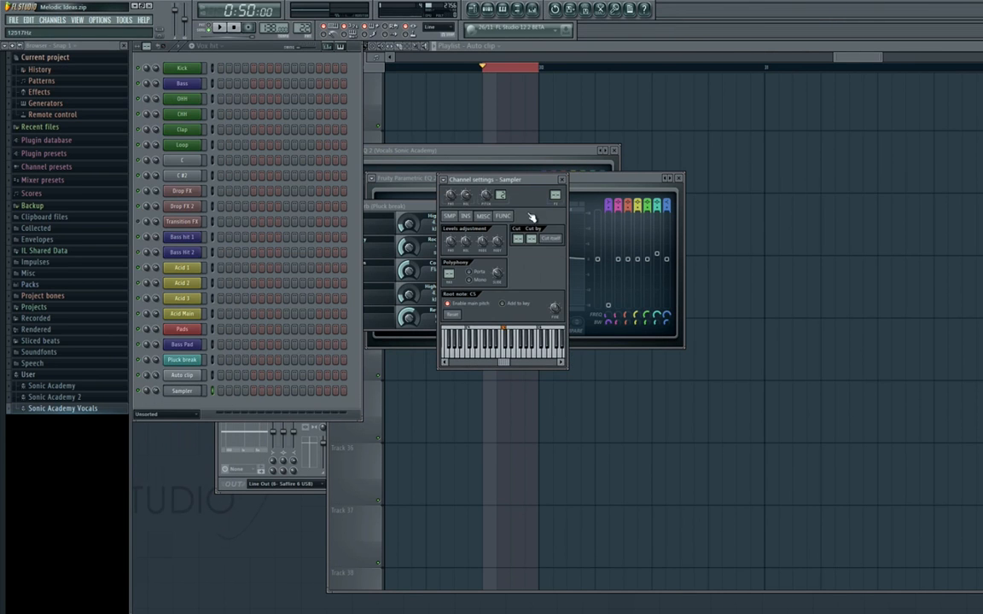
click(449, 216)
click(453, 231)
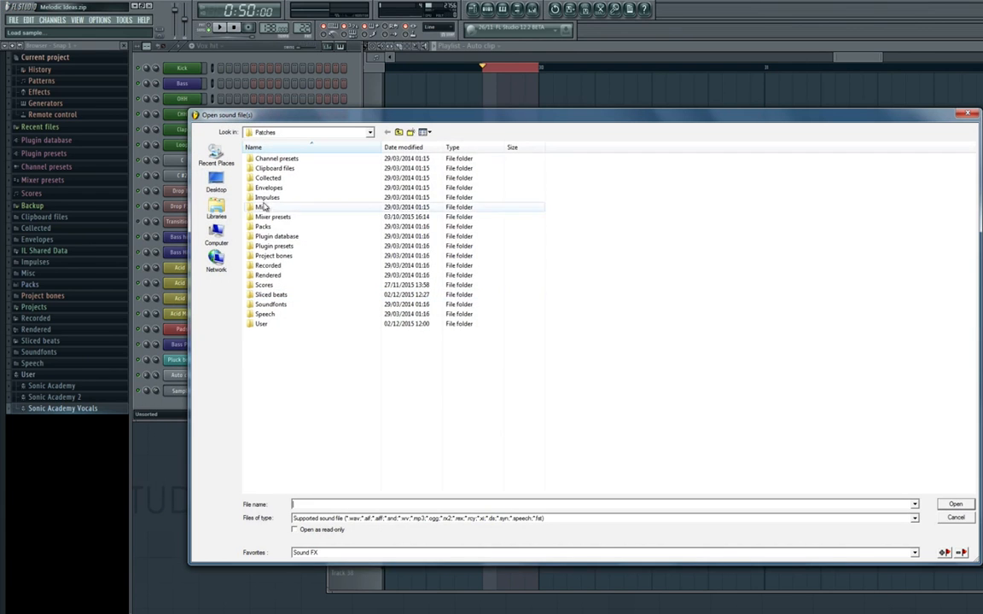
click(216, 181)
double_click(274, 365)
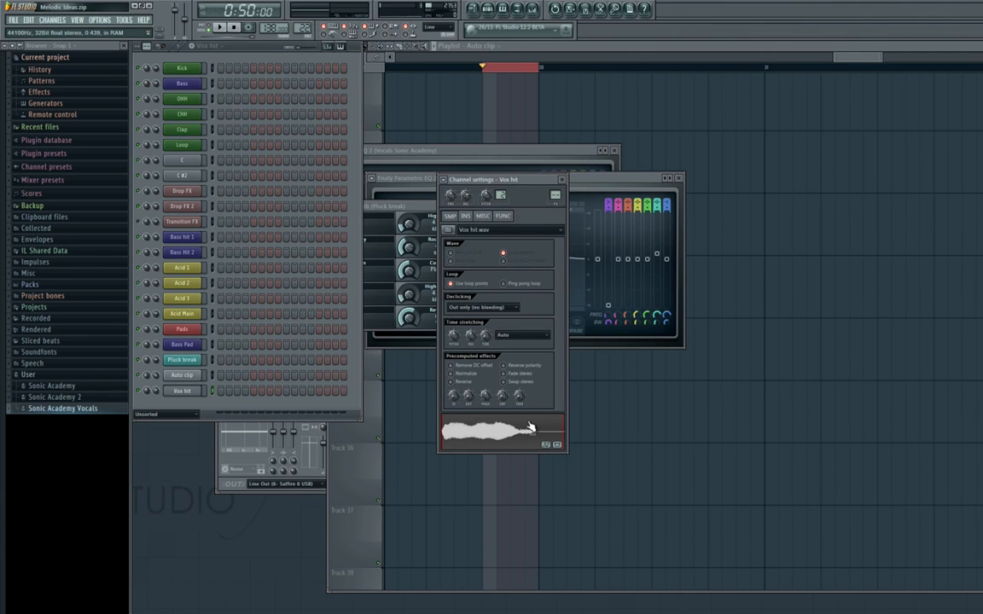
Program a hit on the first step of the Vox hit channel and audition the pattern.
click(219, 391)
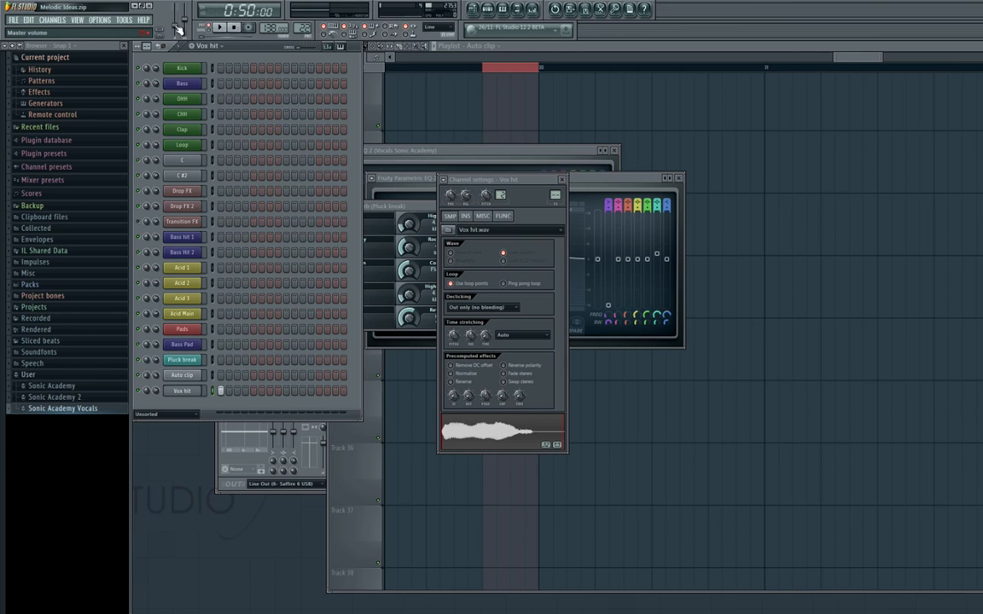
key(space)
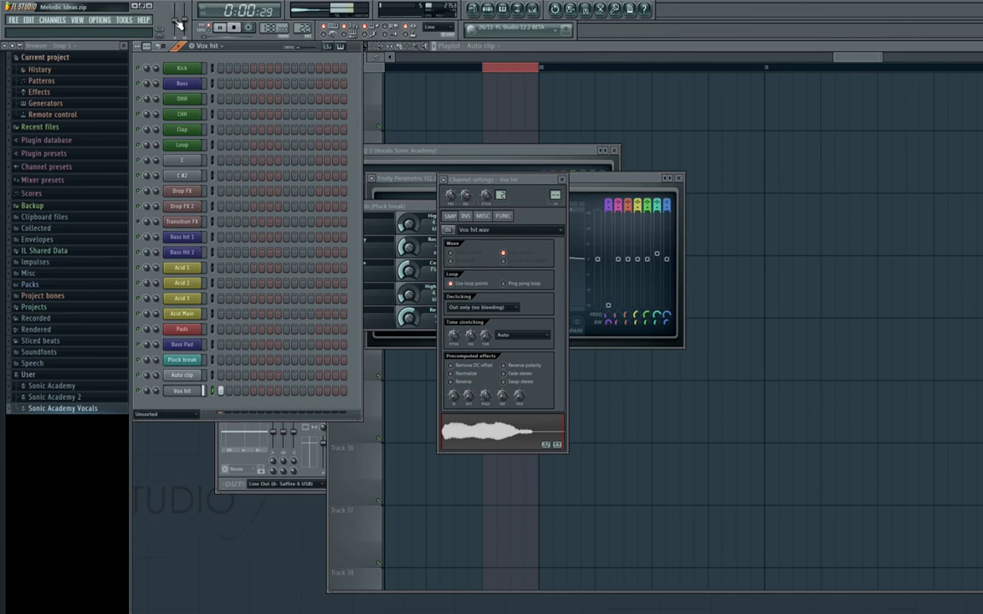
key(space)
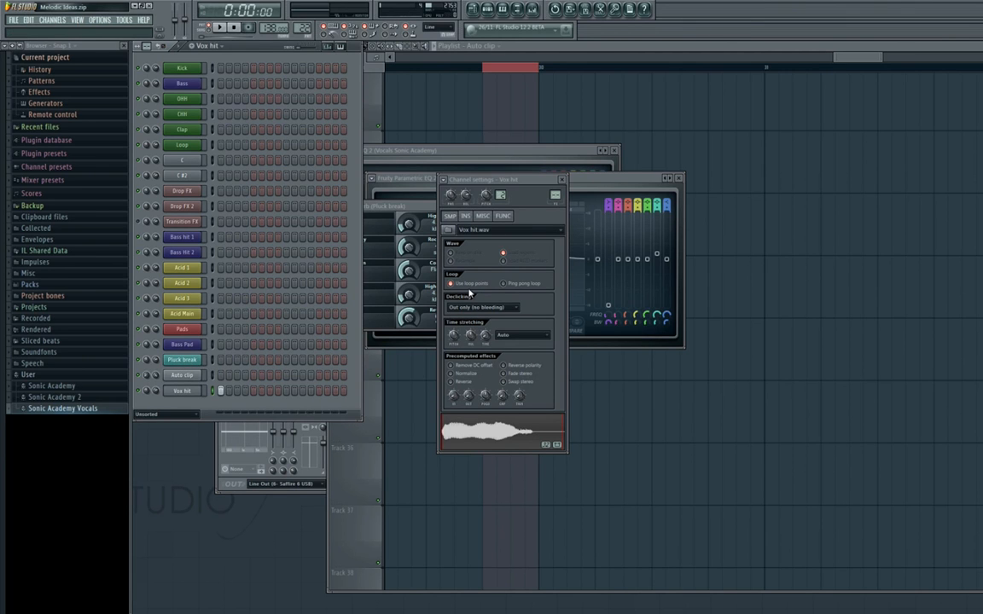
Turn off Use loop points for the Vox hit sample and play the pattern again to check it.
key(space)
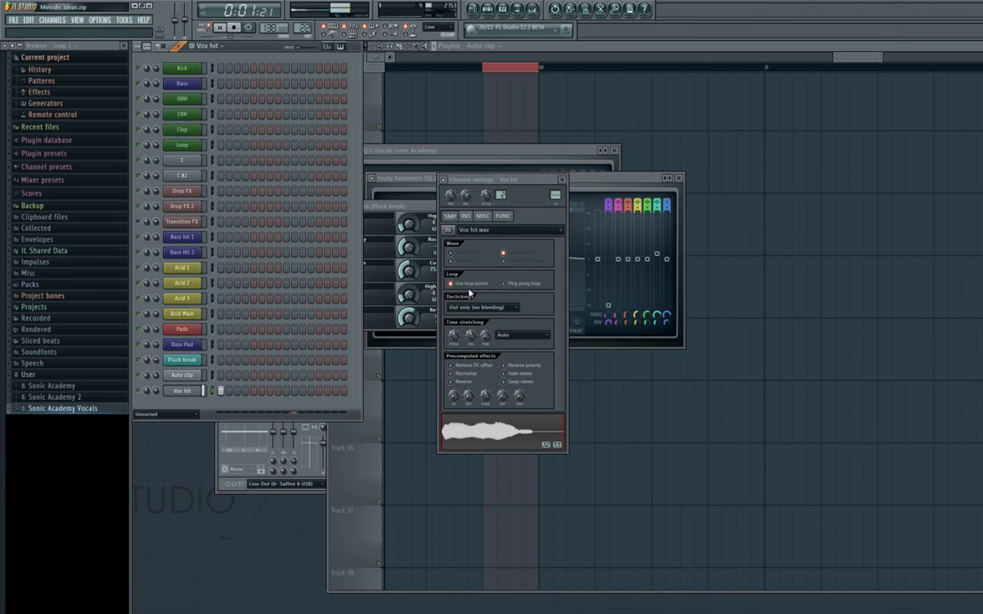
key(space)
click(472, 285)
key(space)
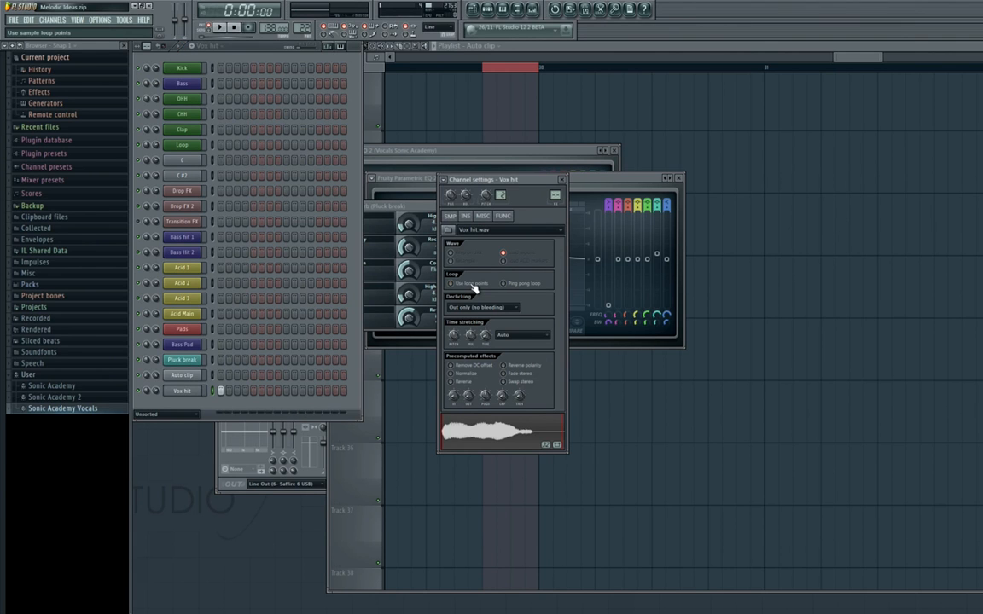
key(space)
Delete the leftover Hero vocal slice in bar 29 on Track 33 of the playlist.
right_click(872, 159)
scroll(524, 331, down, 6)
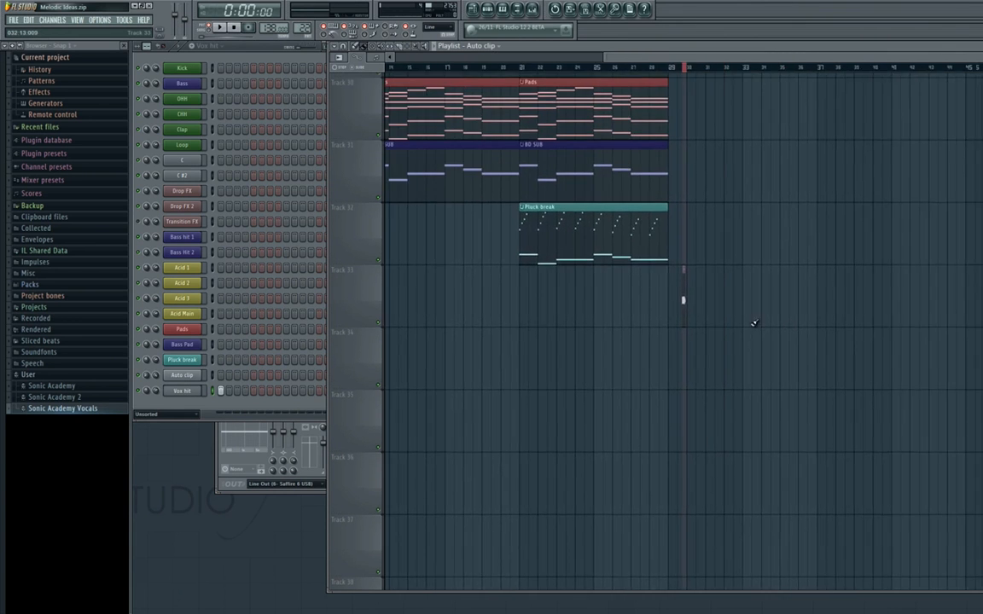
scroll(754, 324, up, 4)
right_click(780, 300)
drag(658, 328, 625, 346)
scroll(580, 343, down, 1)
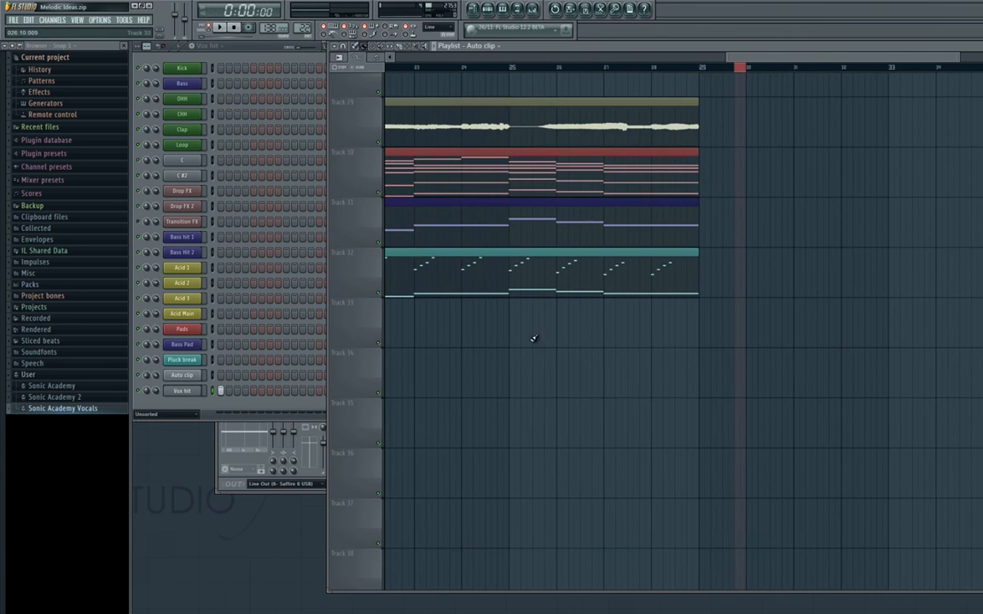
click(182, 391)
right_click(586, 386)
click(517, 316)
click(215, 389)
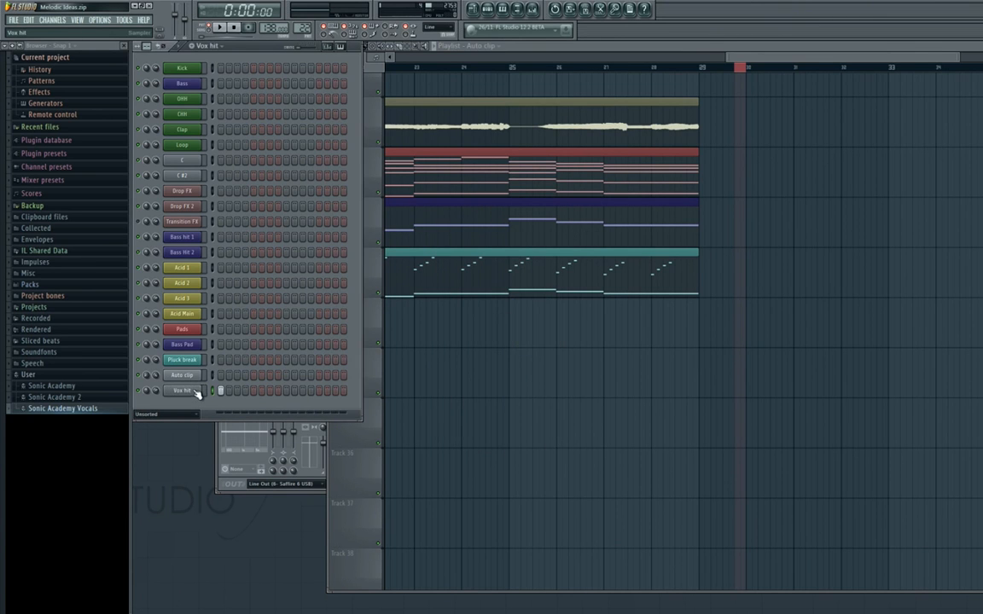
click(180, 416)
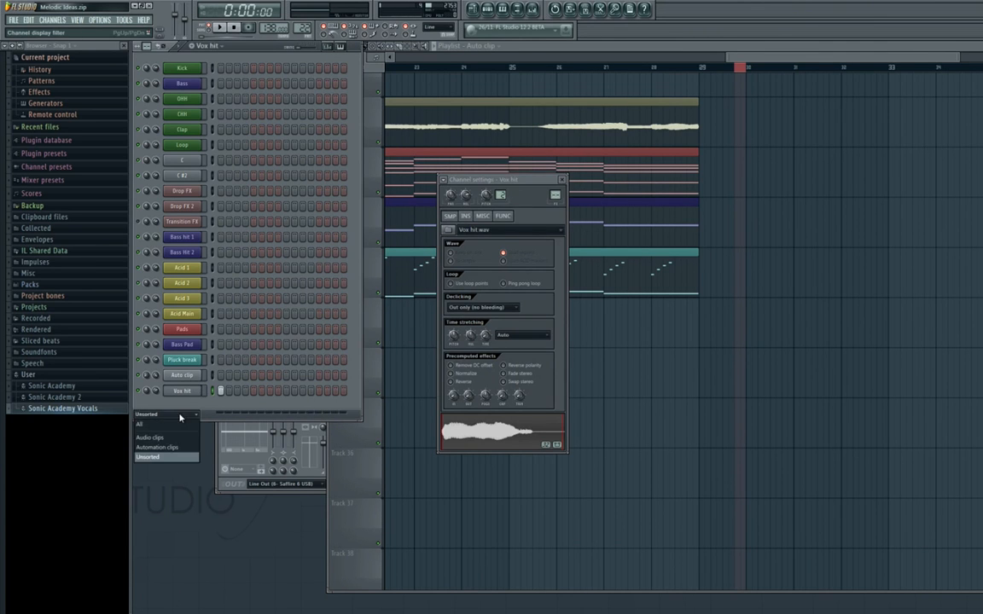
click(182, 414)
click(682, 337)
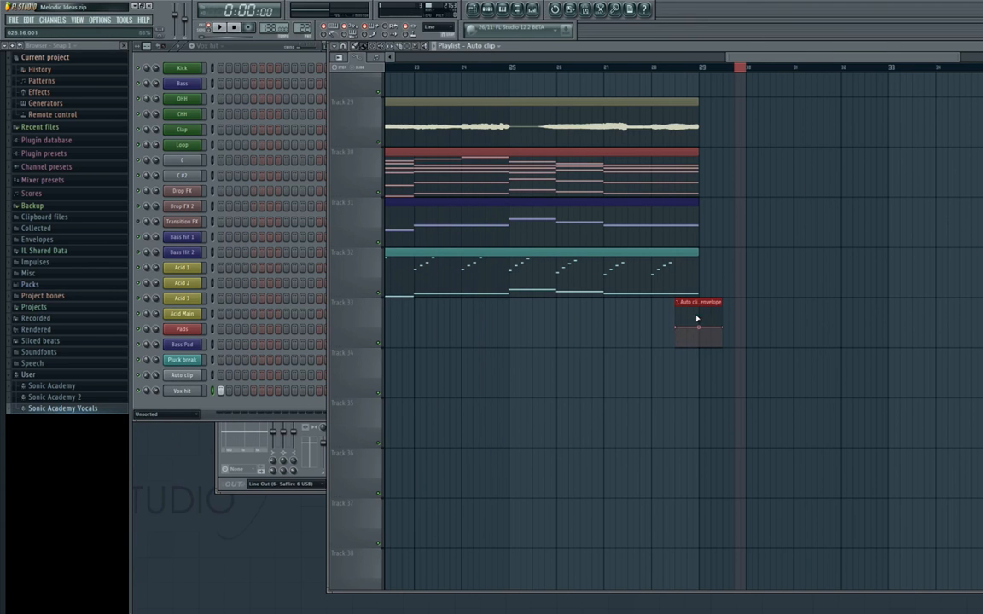
right_click(704, 307)
ctrl+right_click(704, 307)
Delete the unneeded Auto clip channel from the Unsorted channels.
click(191, 396)
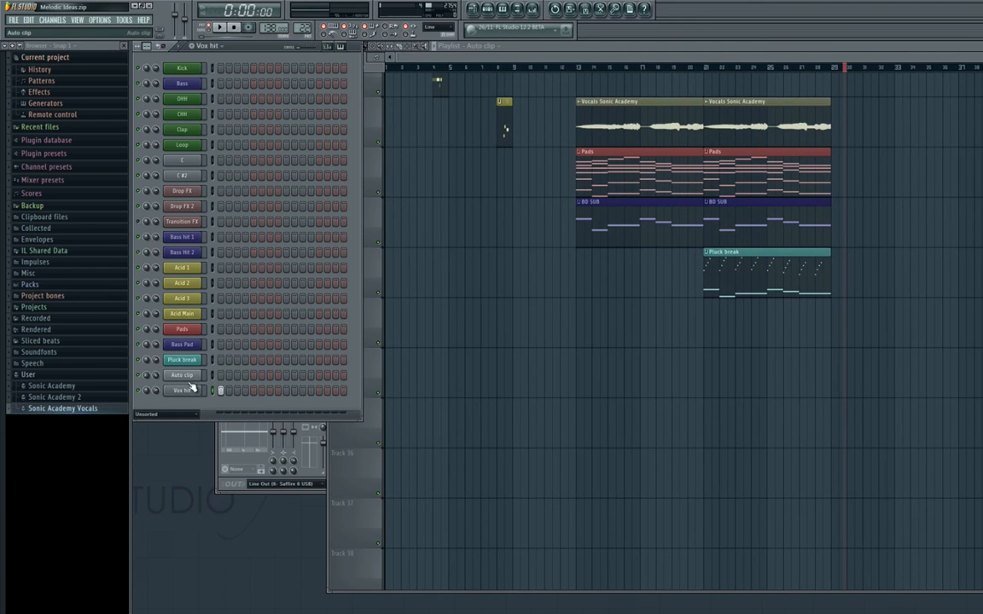
right_click(191, 379)
click(249, 502)
Place a Vox hit pattern clip on Track 33 at bar 21 and set a time selection over bars 21 to 28.
click(634, 600)
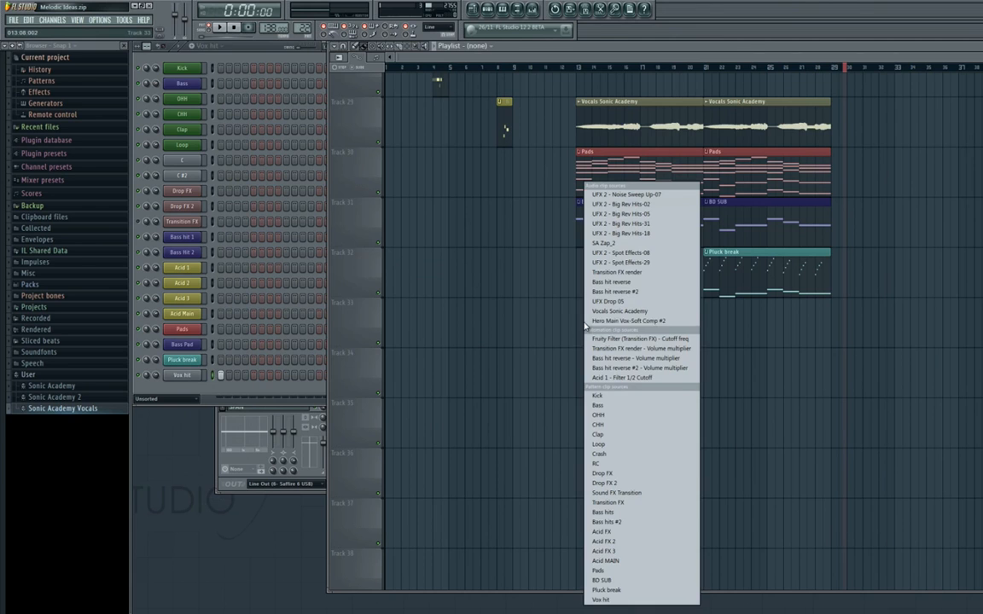
click(640, 542)
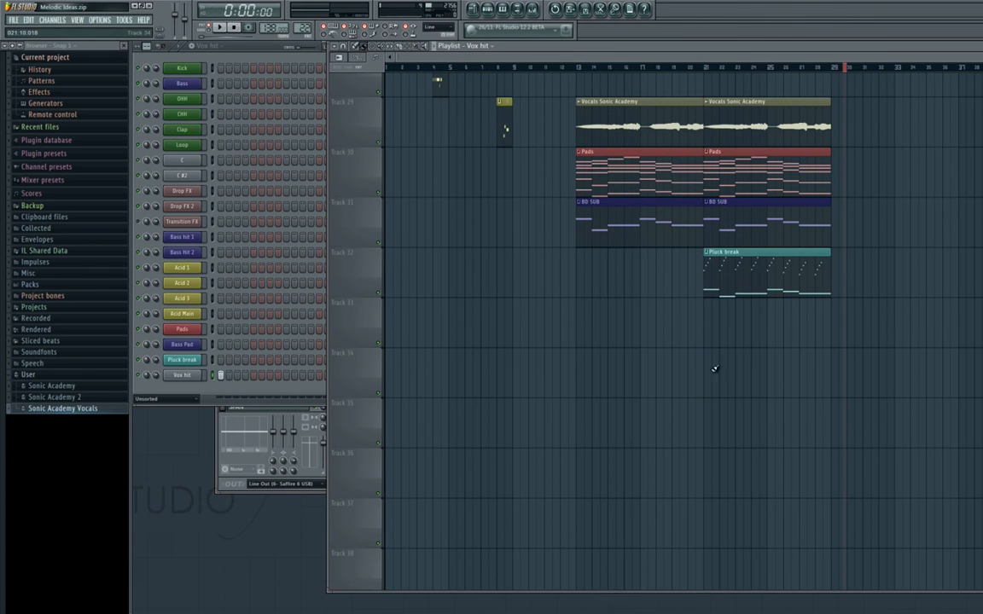
click(714, 324)
scroll(736, 335, up, 5)
scroll(577, 341, down, 3)
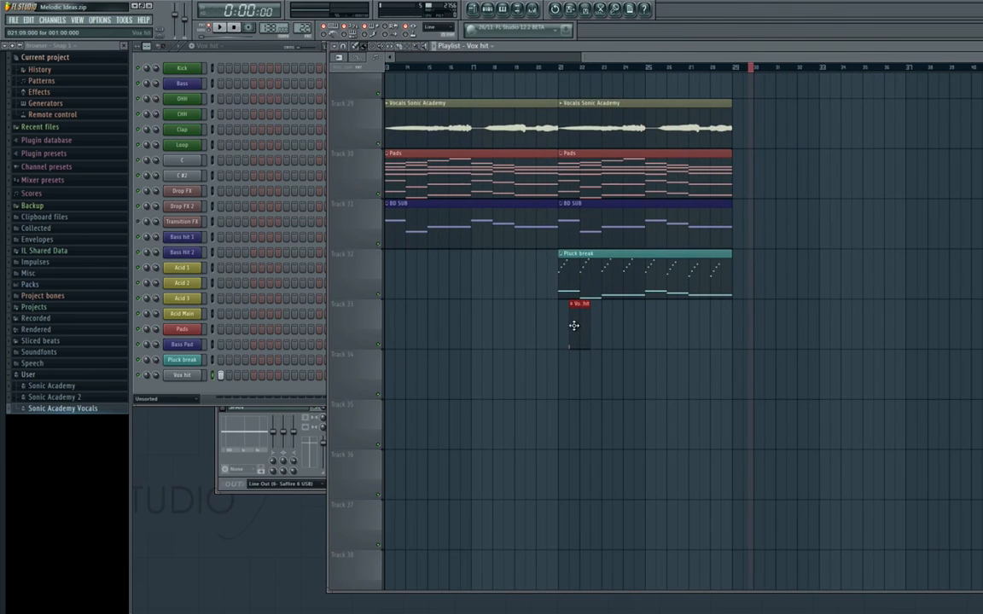
drag(575, 325, 602, 331)
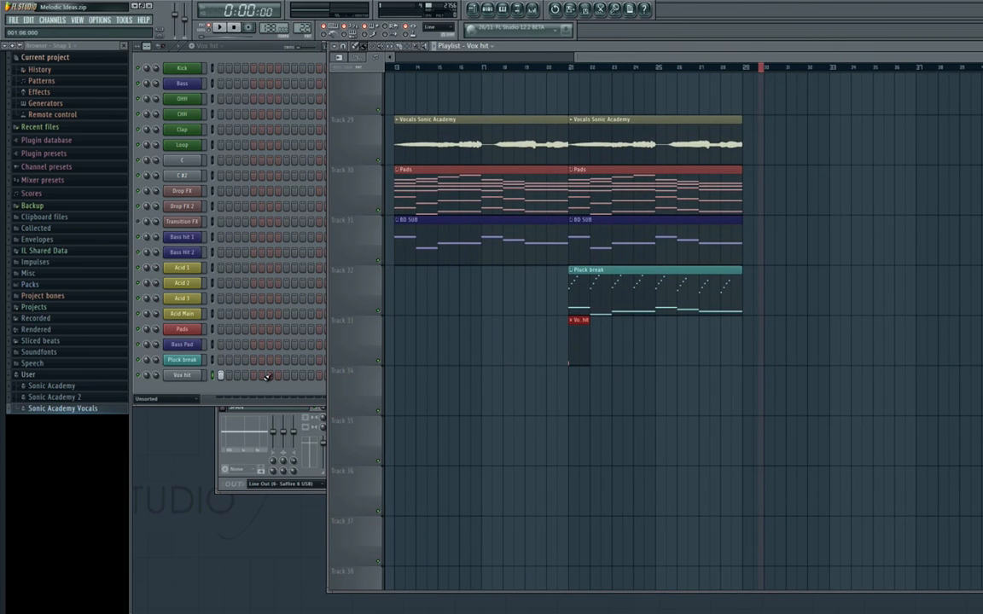
drag(575, 68, 740, 85)
ctrl+click(616, 332)
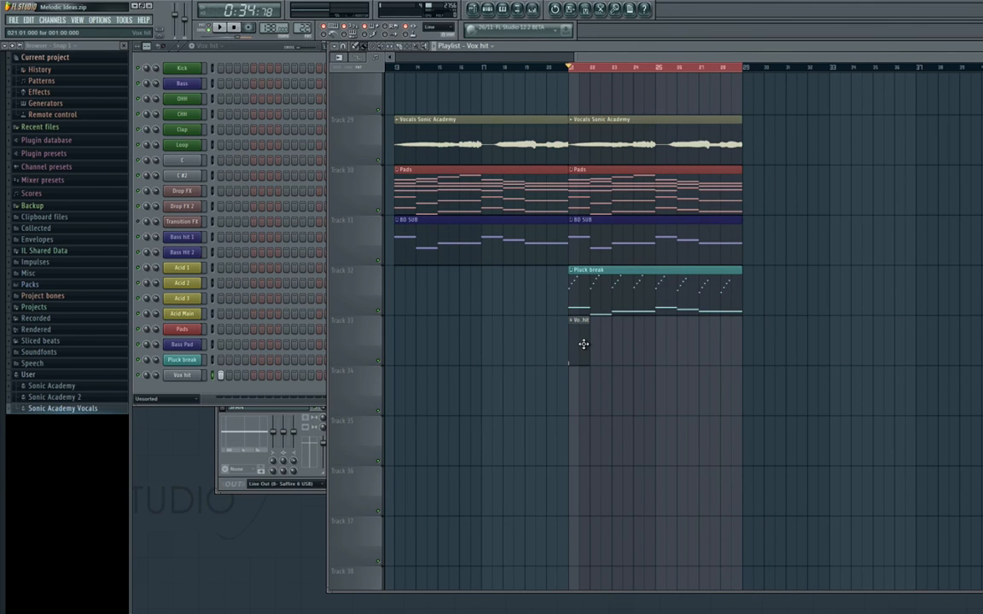
Route the Vox hit channel to mixer insert 34, giving that track the channel's name.
click(193, 388)
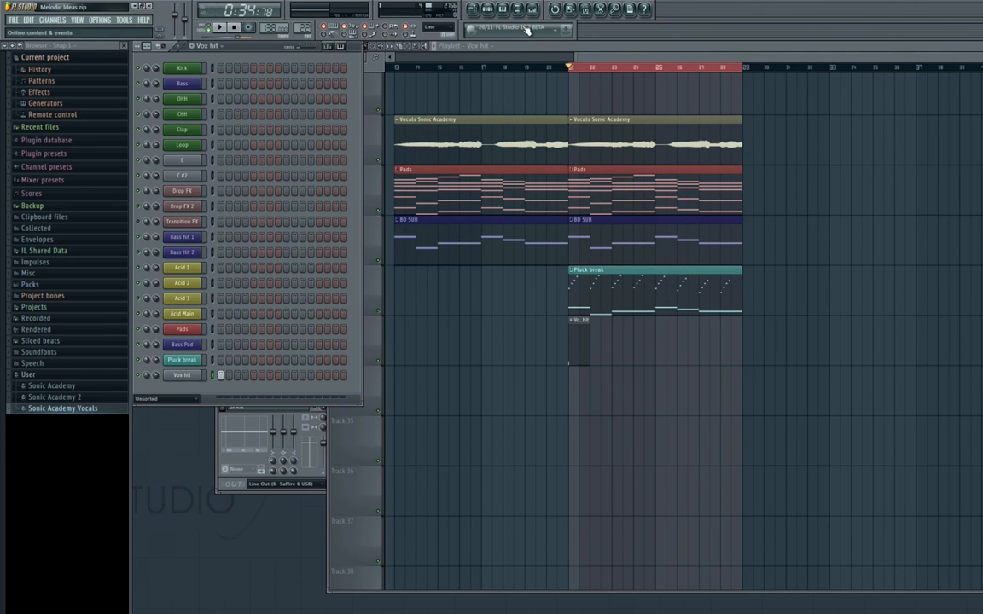
click(531, 11)
right_click(702, 352)
mouse_move(788, 351)
click(824, 351)
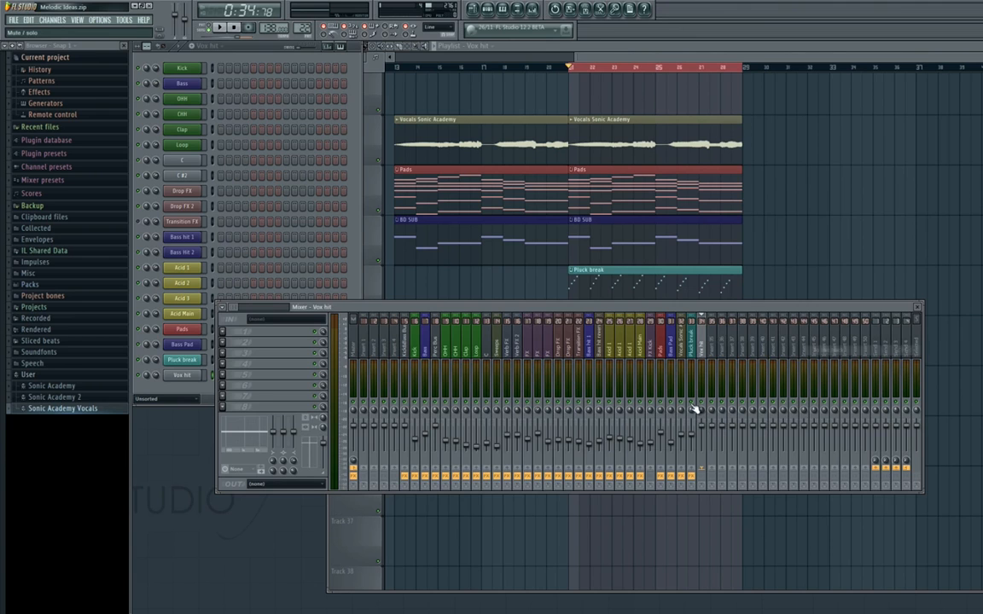
click(703, 434)
key(F5)
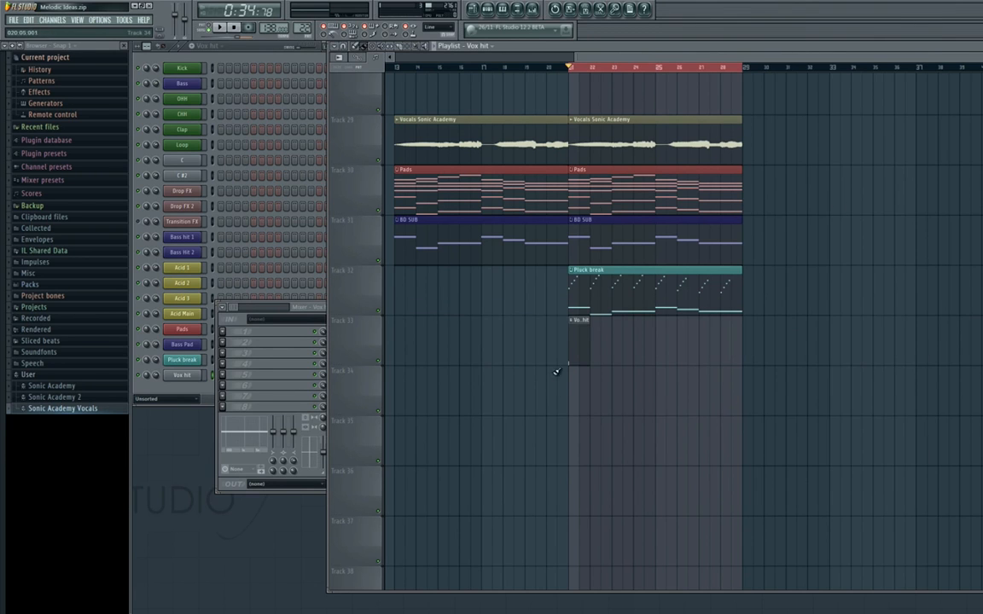
Repeat the Vox hit clip in every bar from 21 to 28 on Track 33 and set its mixer level to 80%.
click(602, 344)
mouse_move(620, 341)
mouse_down()
mouse_move(611, 340)
mouse_move(737, 345)
mouse_move(634, 335)
mouse_up()
click(310, 335)
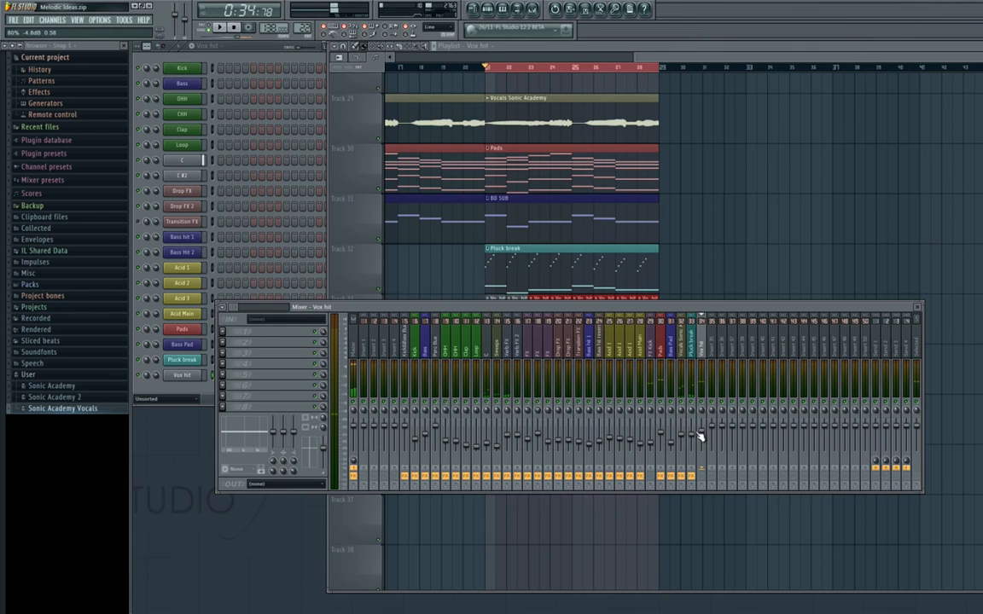
key(F9)
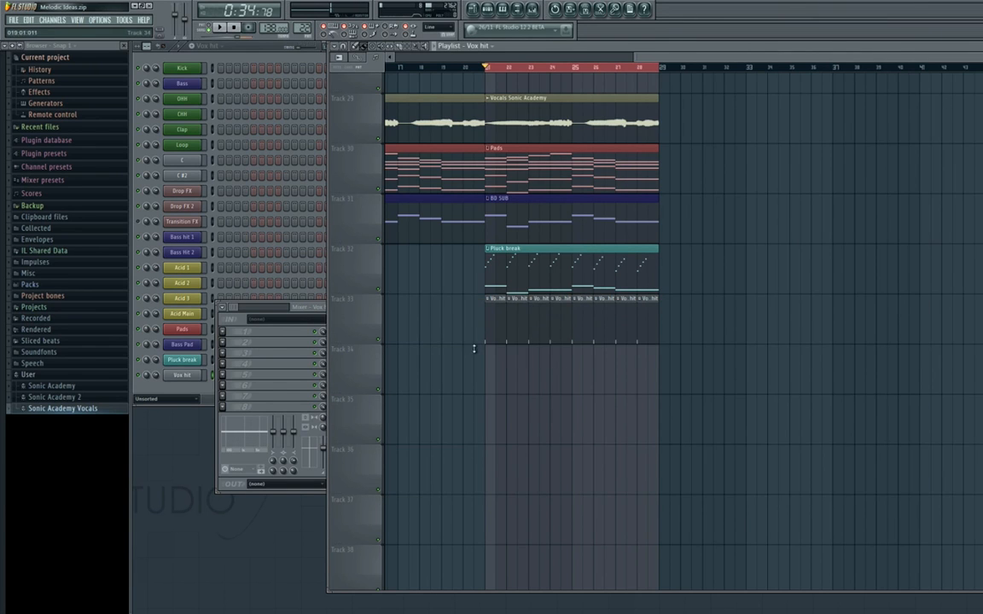
Lower the time-stretching pitch of the Vox hit sample slightly, audition it in the breakdown and close its settings.
click(185, 376)
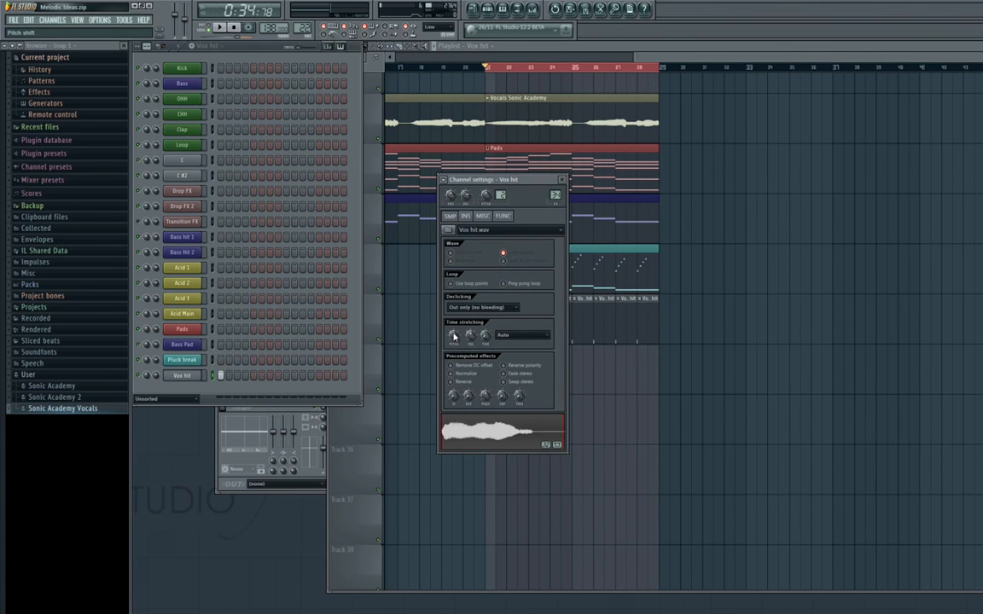
drag(453, 337, 455, 346)
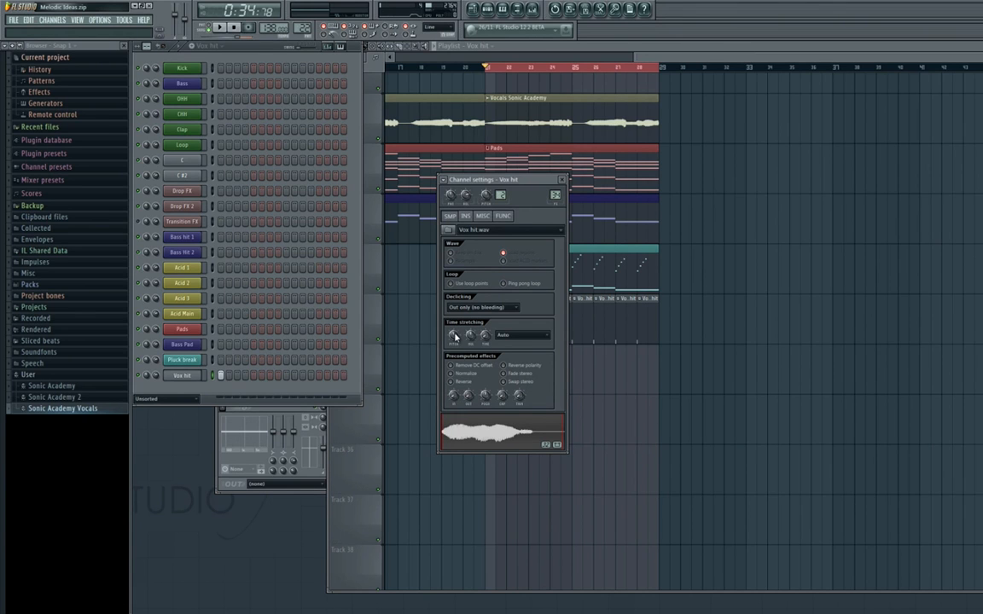
key(space)
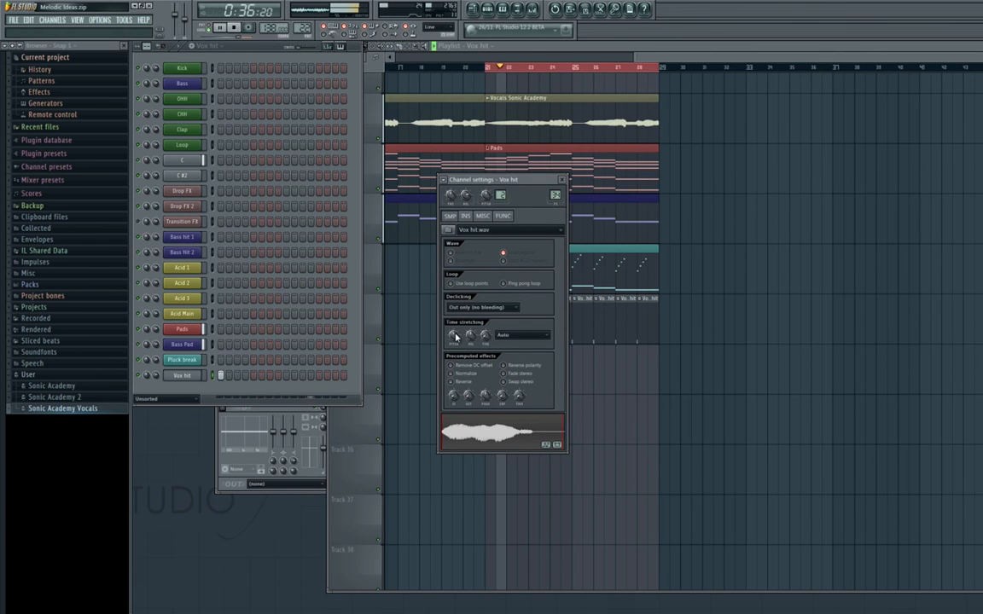
click(535, 11)
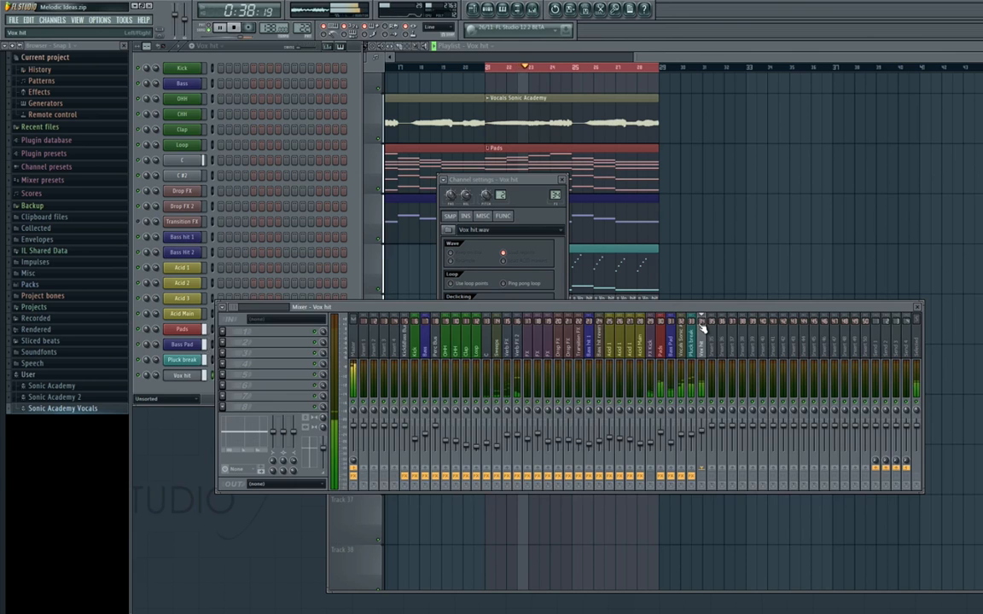
key(space)
click(562, 180)
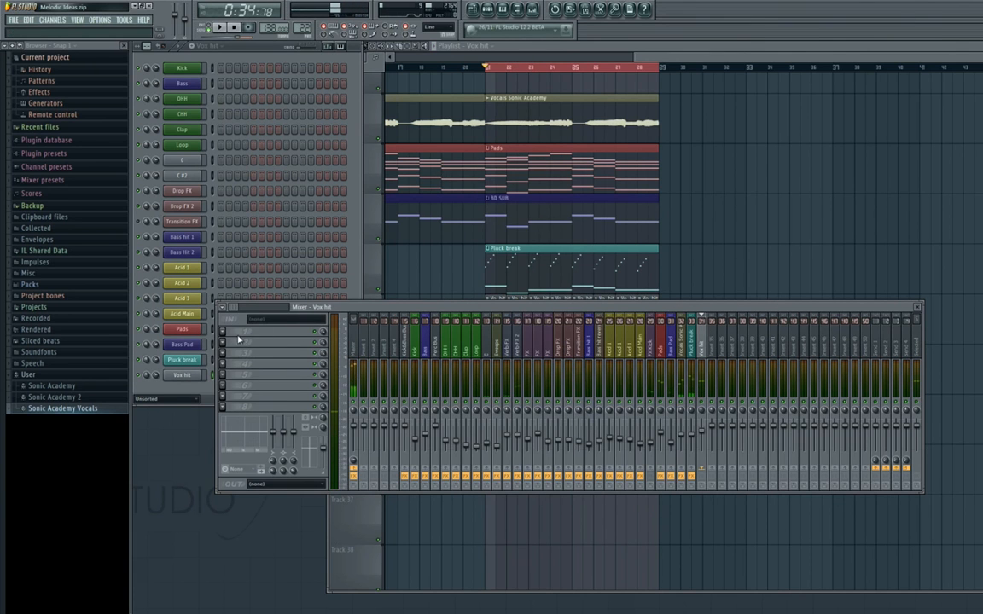
Load Fruity Parametric EQ 2 in the Vox hit track's first effect slot, rolling off the lows and slightly boosting band 5.
click(225, 340)
click(364, 435)
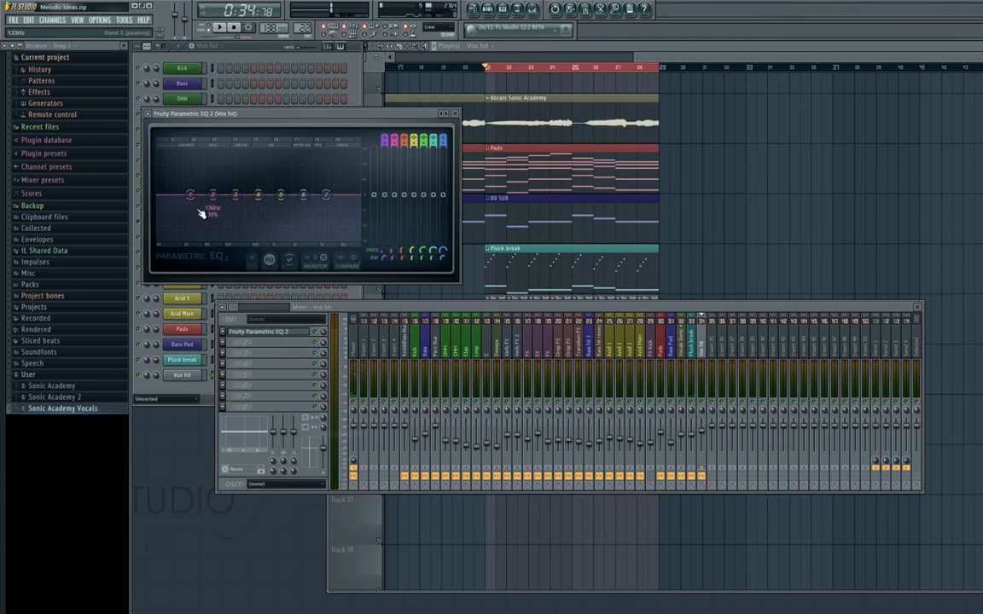
drag(194, 197, 228, 243)
drag(265, 117, 485, 165)
drag(506, 246, 518, 238)
key(space)
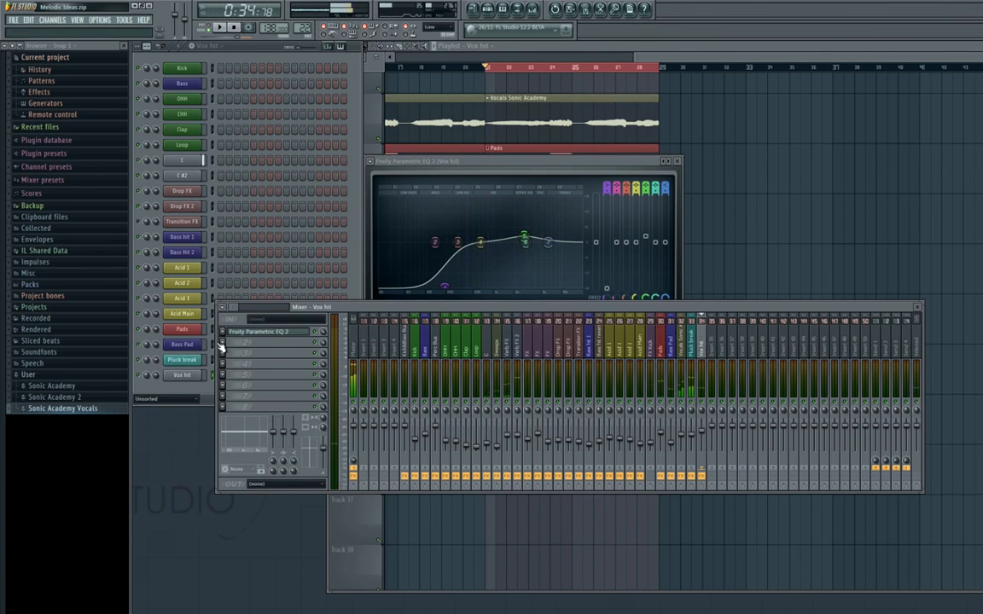
Add Fruity Reeverb in the Vox hit track's second slot with 1006 Hz low cut and 6.4 s decay, and lower the track to -10.0 dB.
click(220, 343)
click(339, 468)
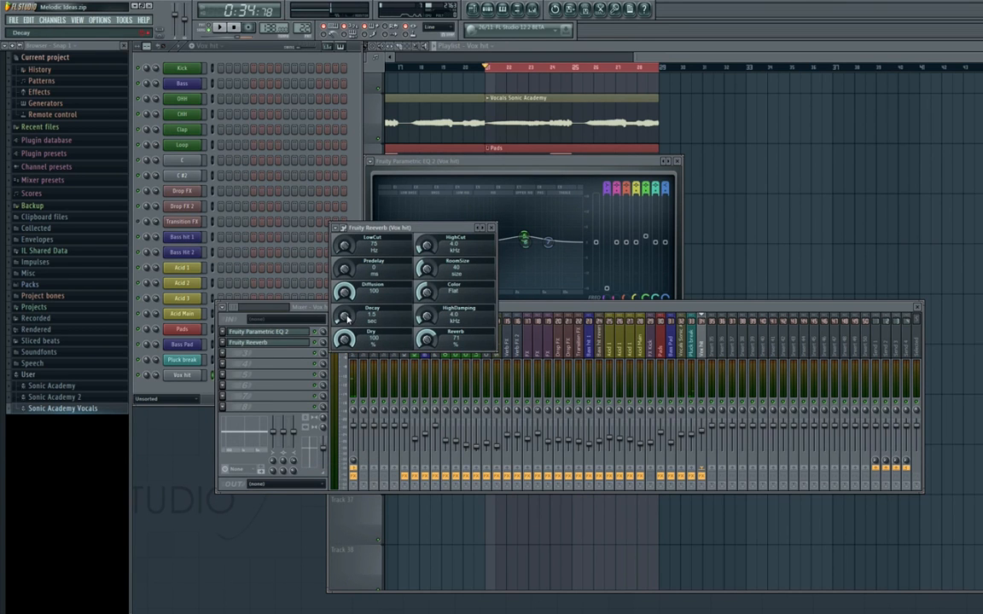
click(703, 440)
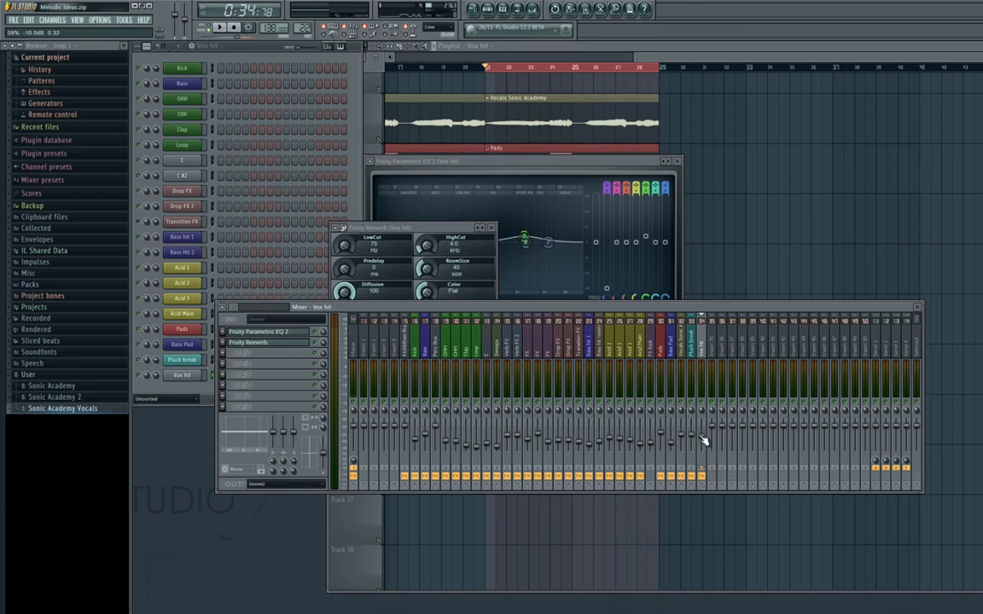
drag(405, 251, 340, 201)
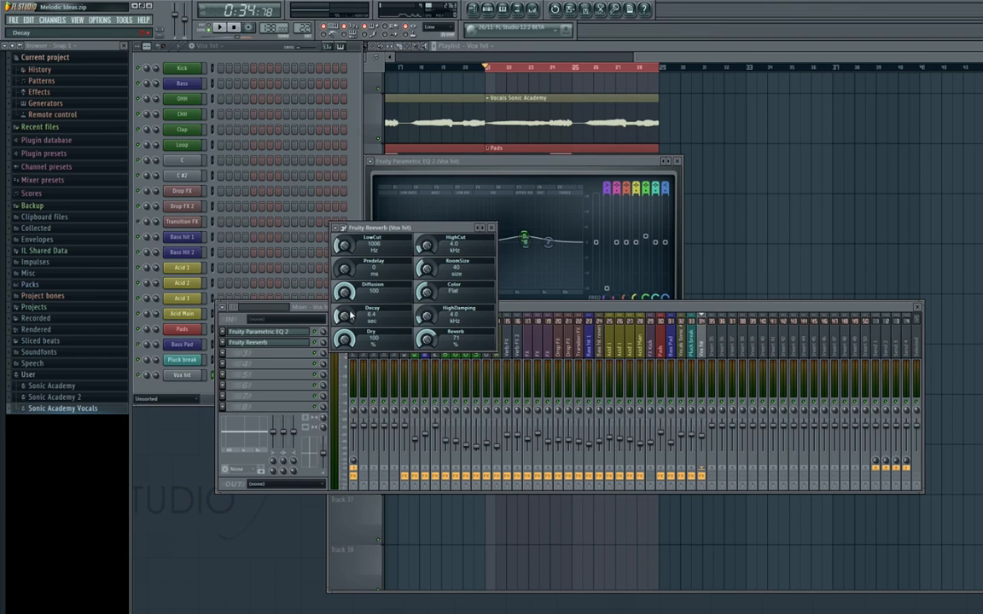
click(703, 440)
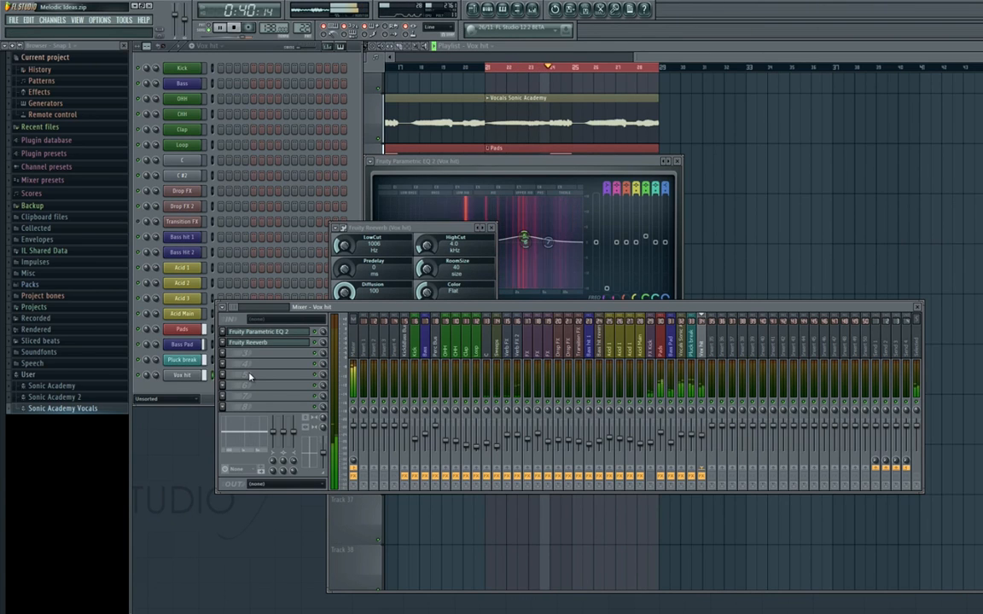
click(493, 228)
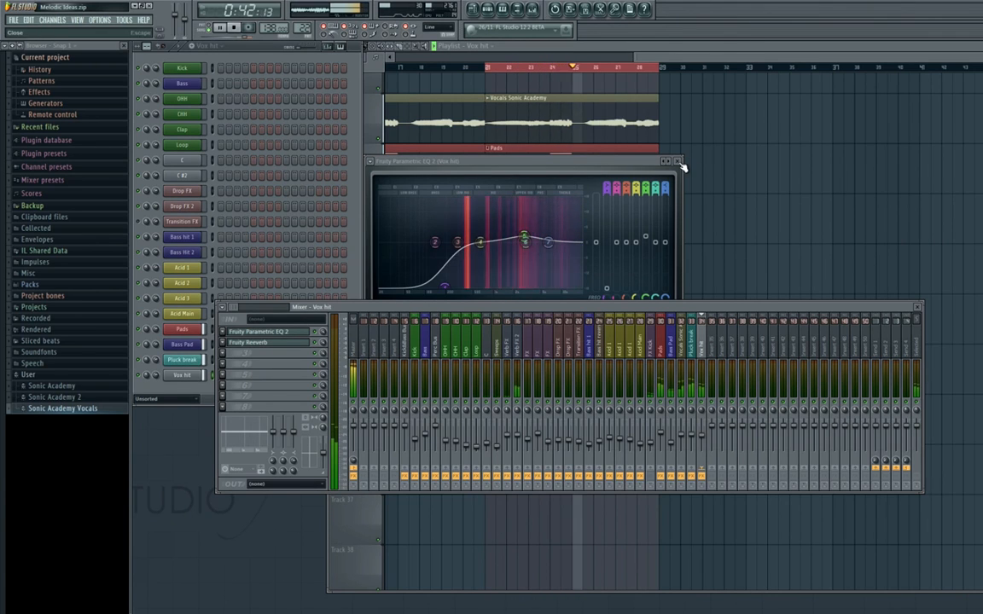
click(680, 163)
Extend the playlist's looped time selection to cover the whole breakdown from bar 13 through bar 28.
right_click(726, 204)
scroll(701, 196, down, 2)
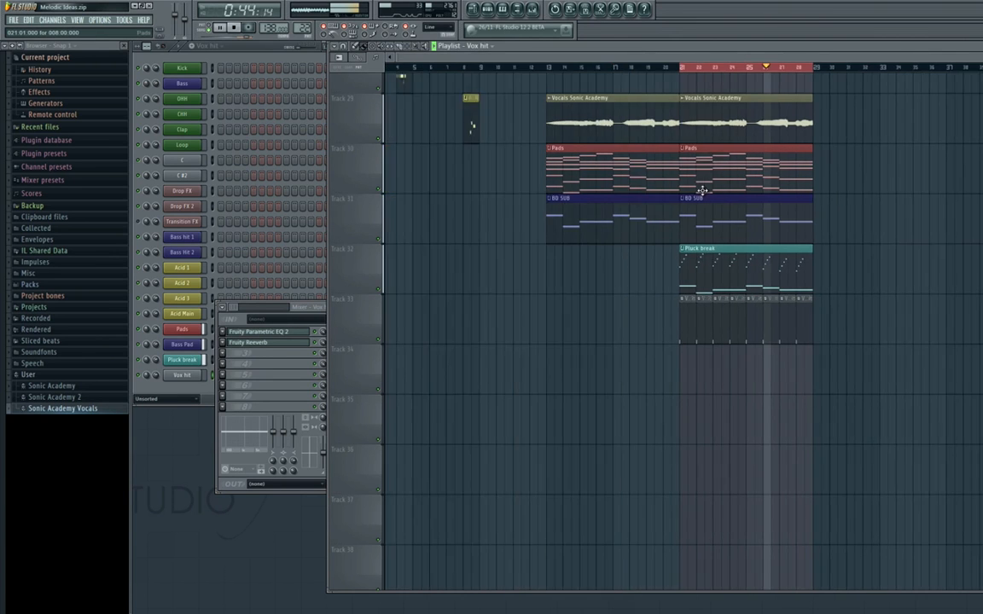
drag(755, 246, 590, 312)
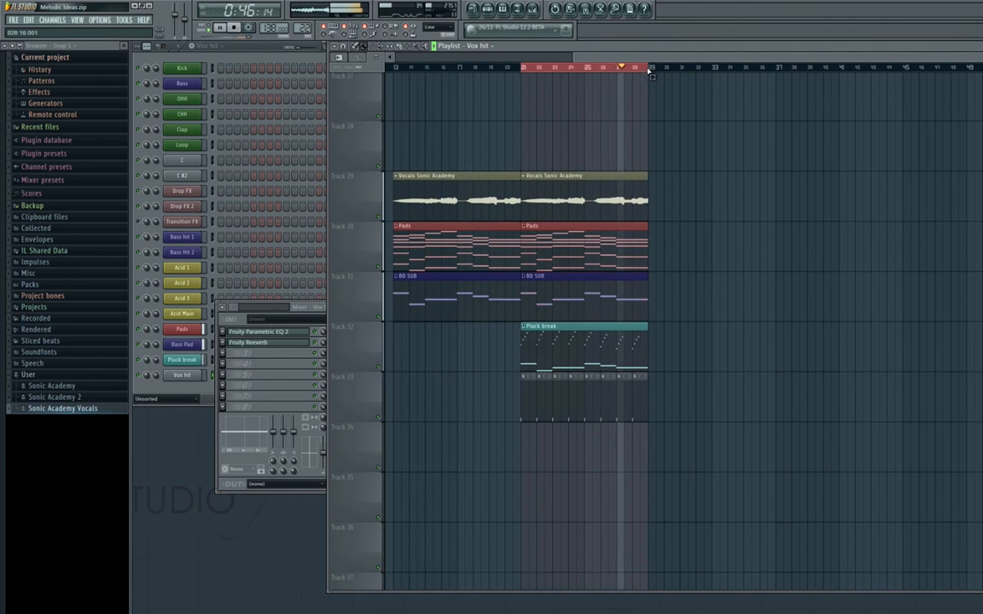
drag(648, 71, 413, 77)
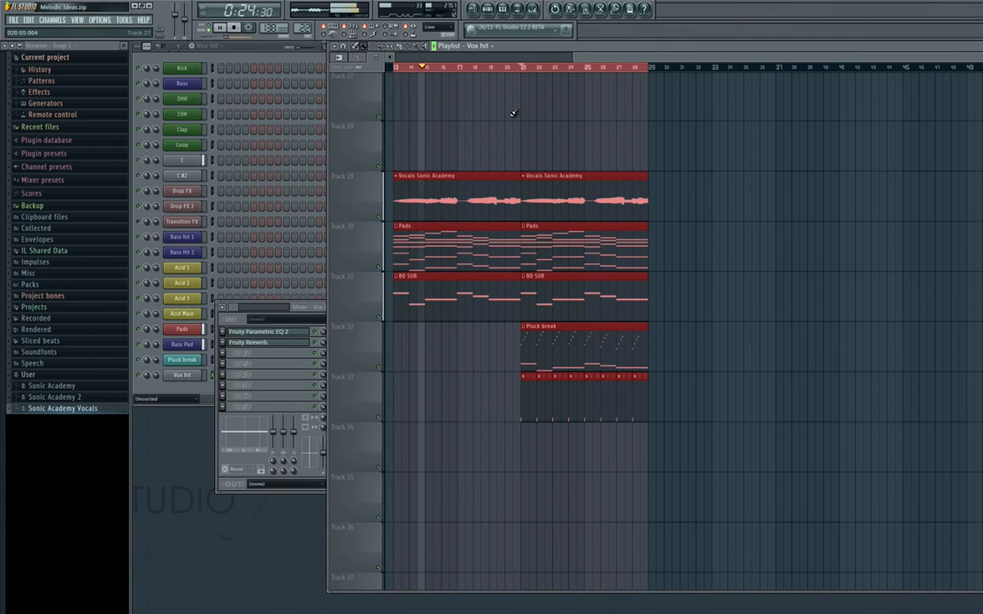
ctrl+click(484, 116)
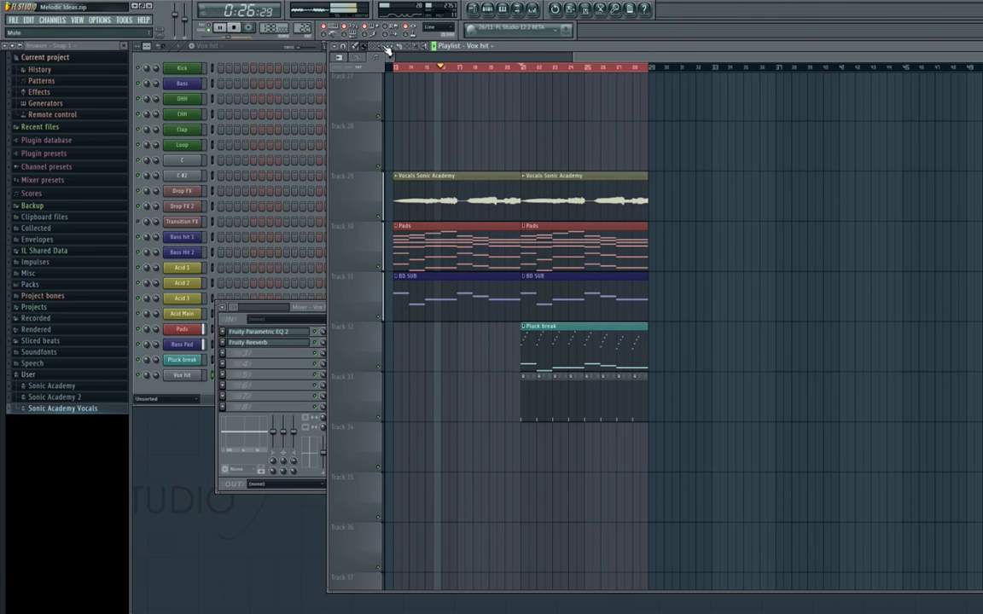
Mute the Vox hit clips in bars 21 to 24 on Track 33, keeping the second vocal clip unmuted.
click(381, 46)
click(566, 191)
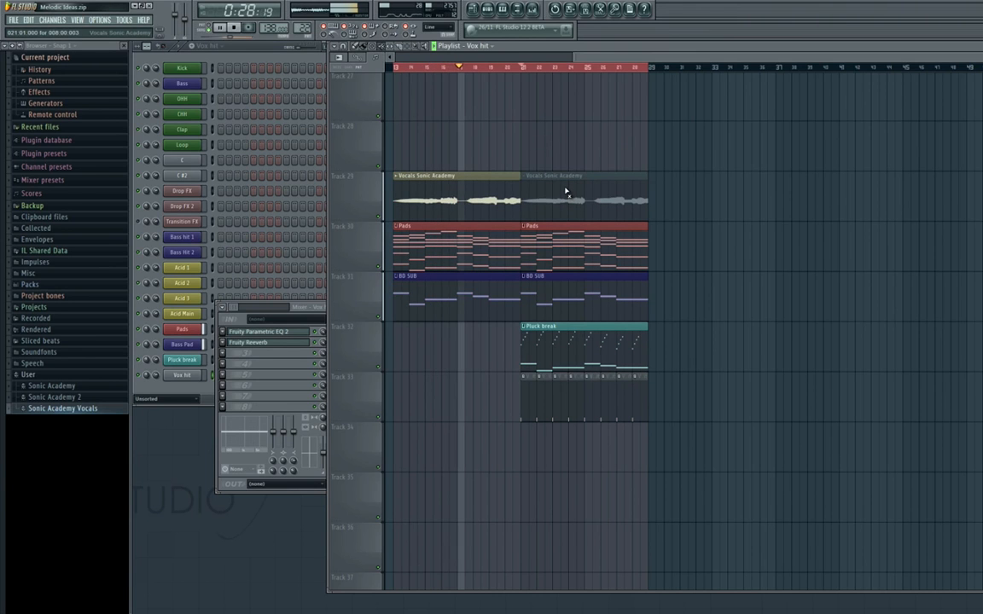
click(565, 191)
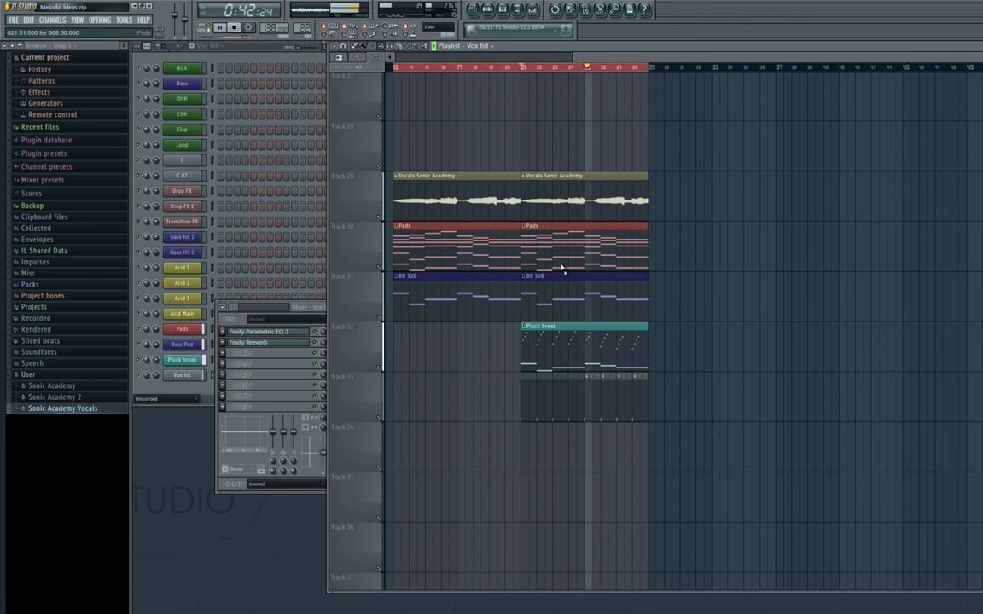
Lower the Vox hit mixer track to 53% (-11.8 dB) and stop playback.
click(532, 8)
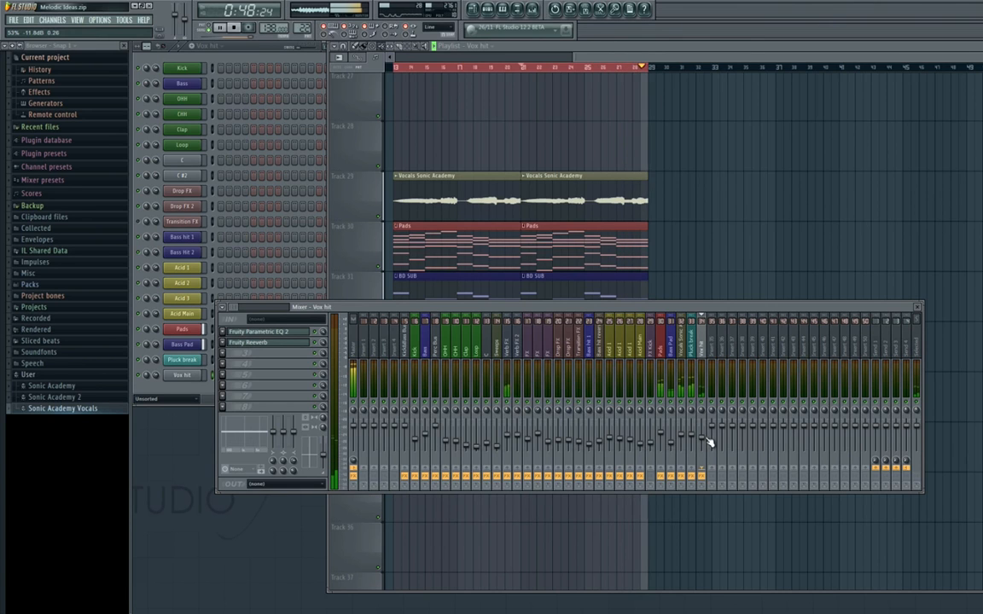
key(space)
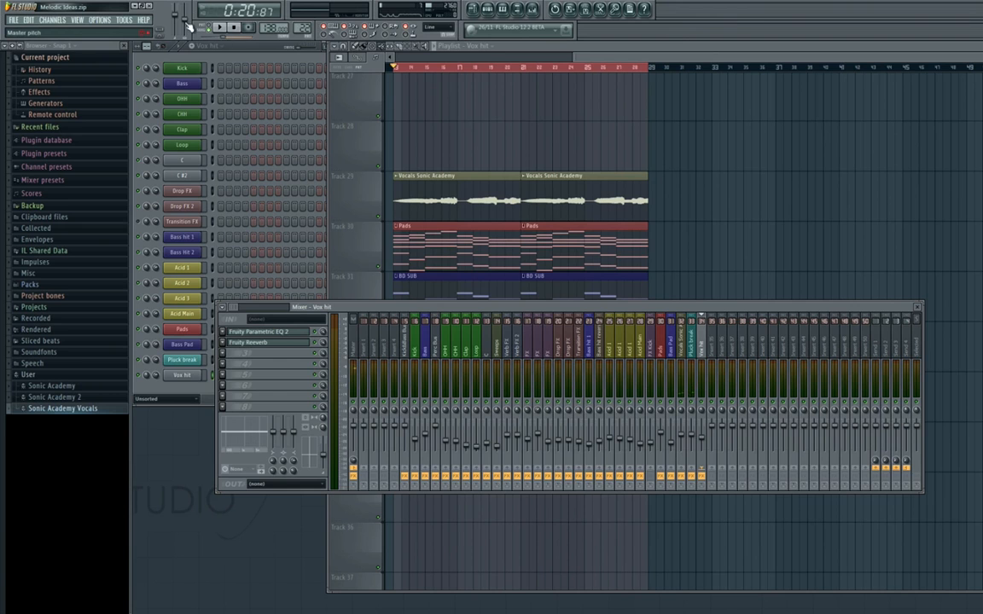
right_click(178, 18)
click(183, 25)
Examine how the vocal, pad, sub, pluck and Vox hit clips are arranged in bars 13 to 28 alongside the rest of the playlist.
right_click(505, 156)
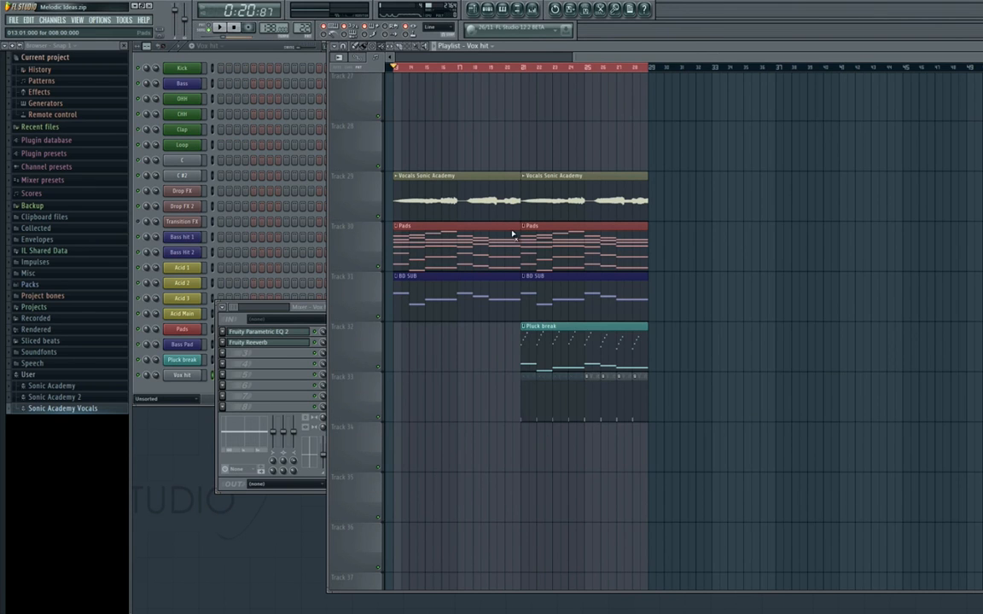
scroll(510, 250, down, 2)
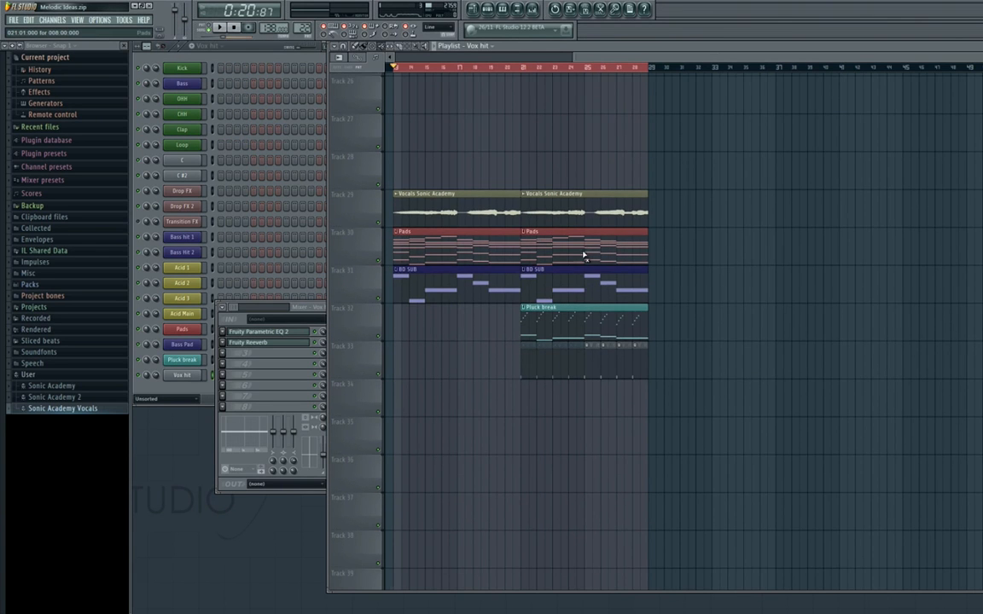
drag(574, 294, 523, 287)
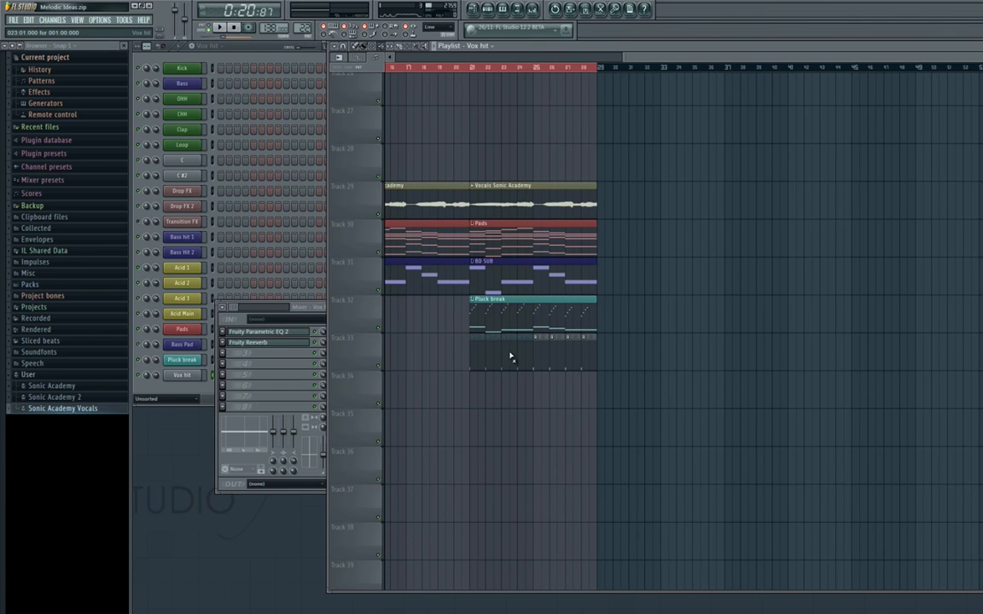
drag(480, 205, 649, 241)
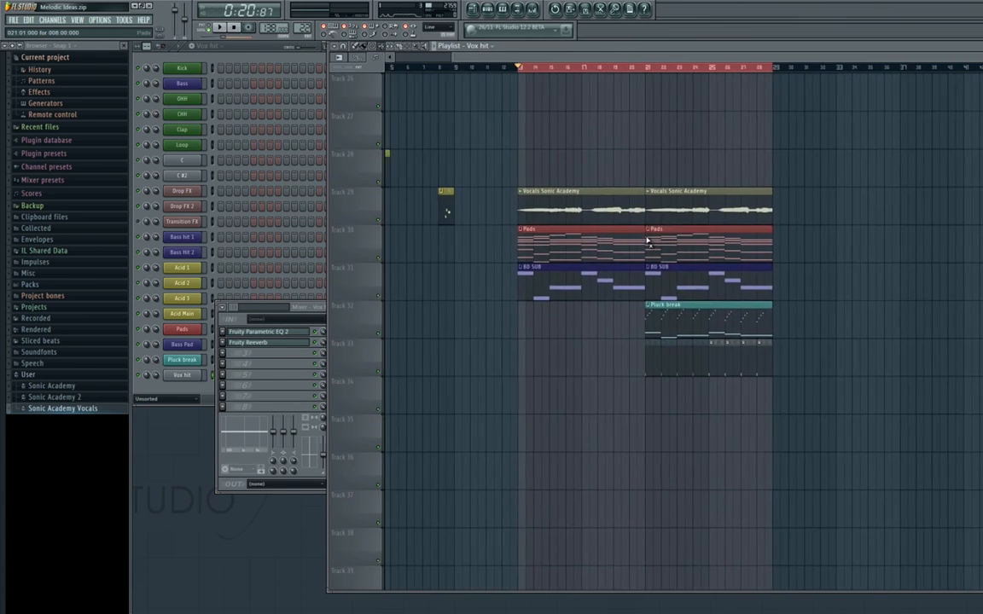
scroll(650, 242, up, 2)
drag(683, 282, 637, 246)
scroll(636, 246, down, 2)
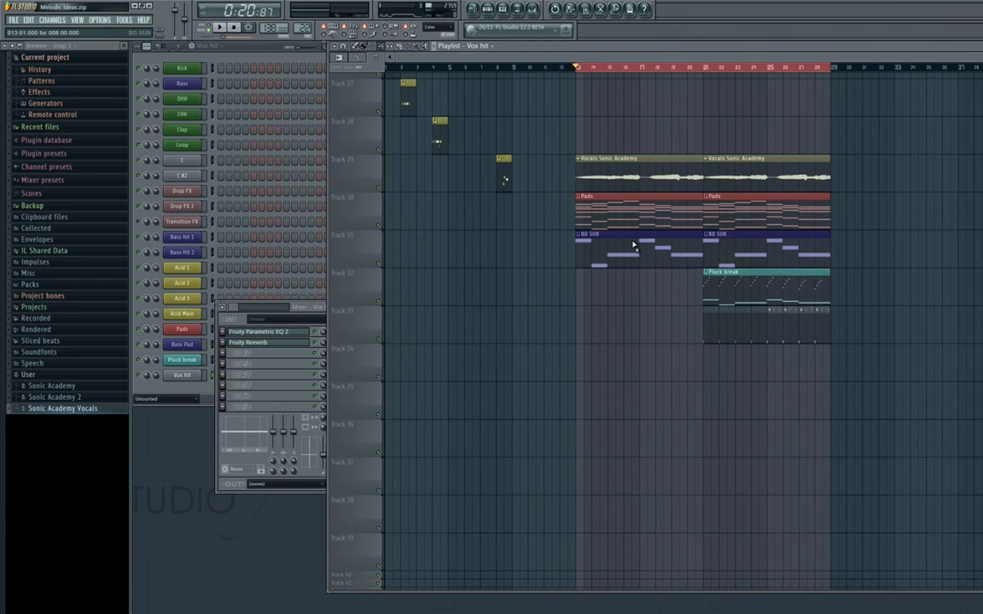
drag(724, 246, 541, 252)
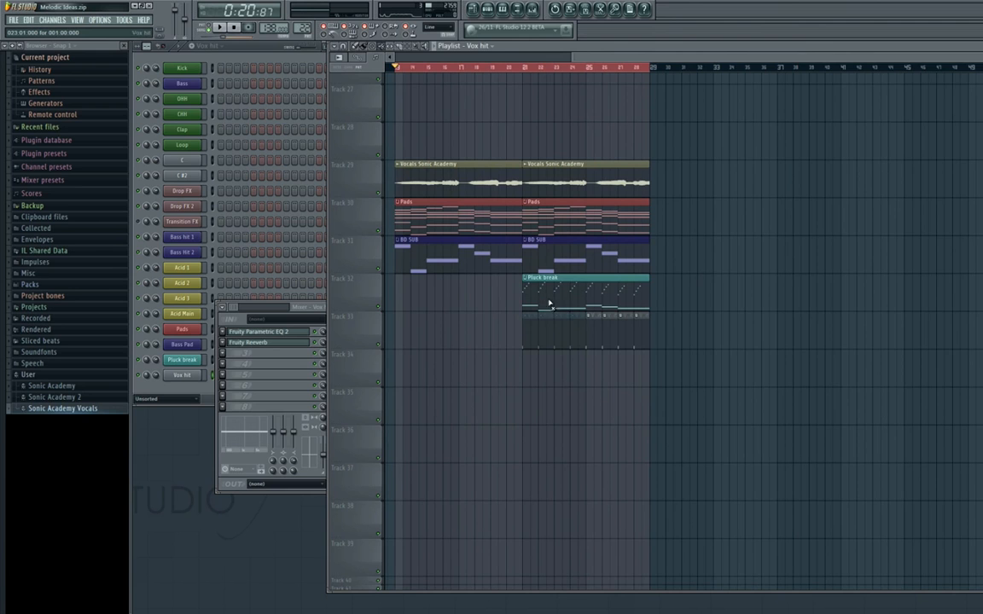
drag(497, 258, 588, 241)
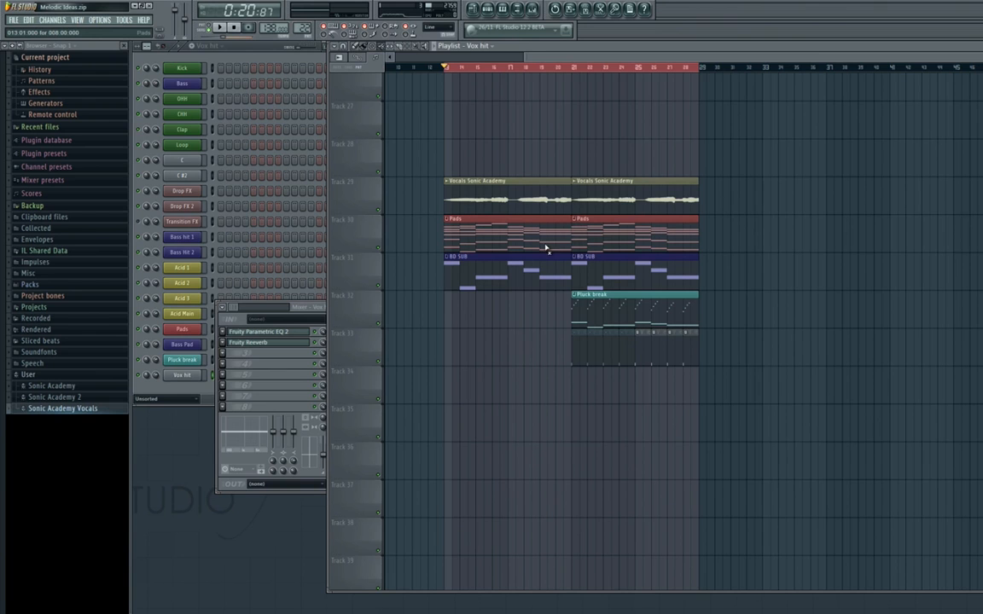
drag(688, 301, 820, 347)
scroll(597, 284, up, 15)
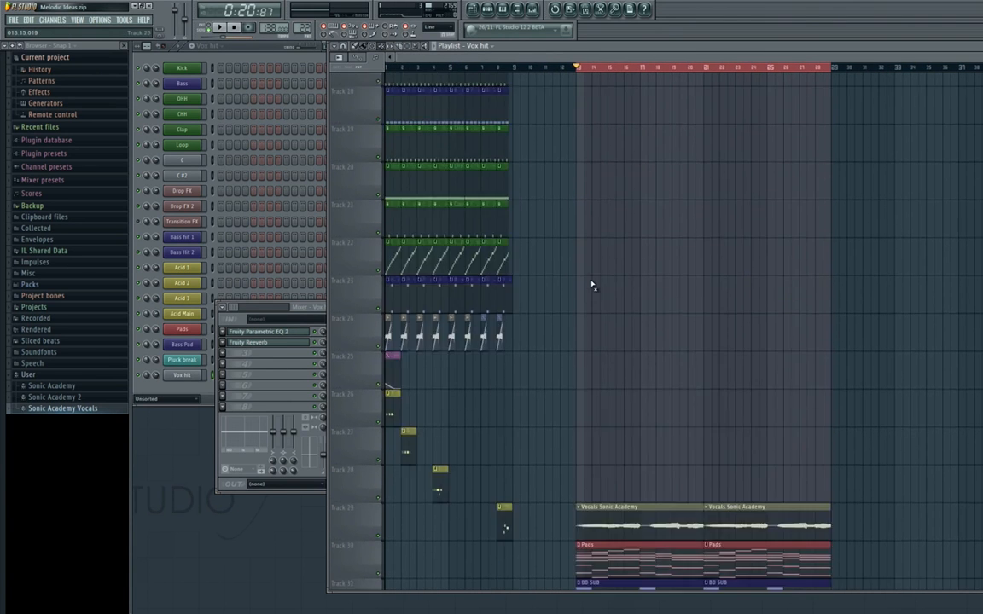
ctrl+right_click(538, 284)
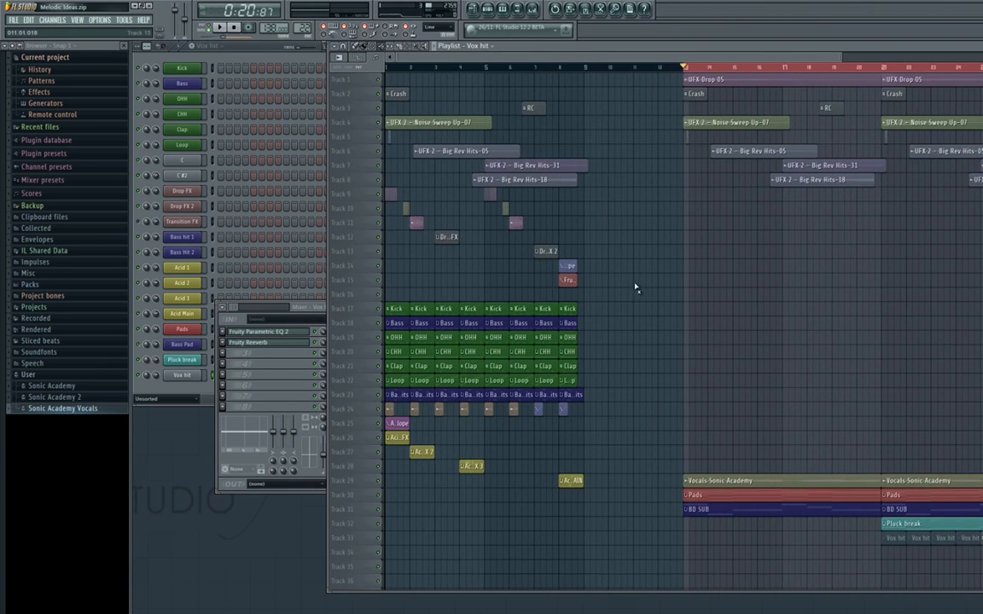